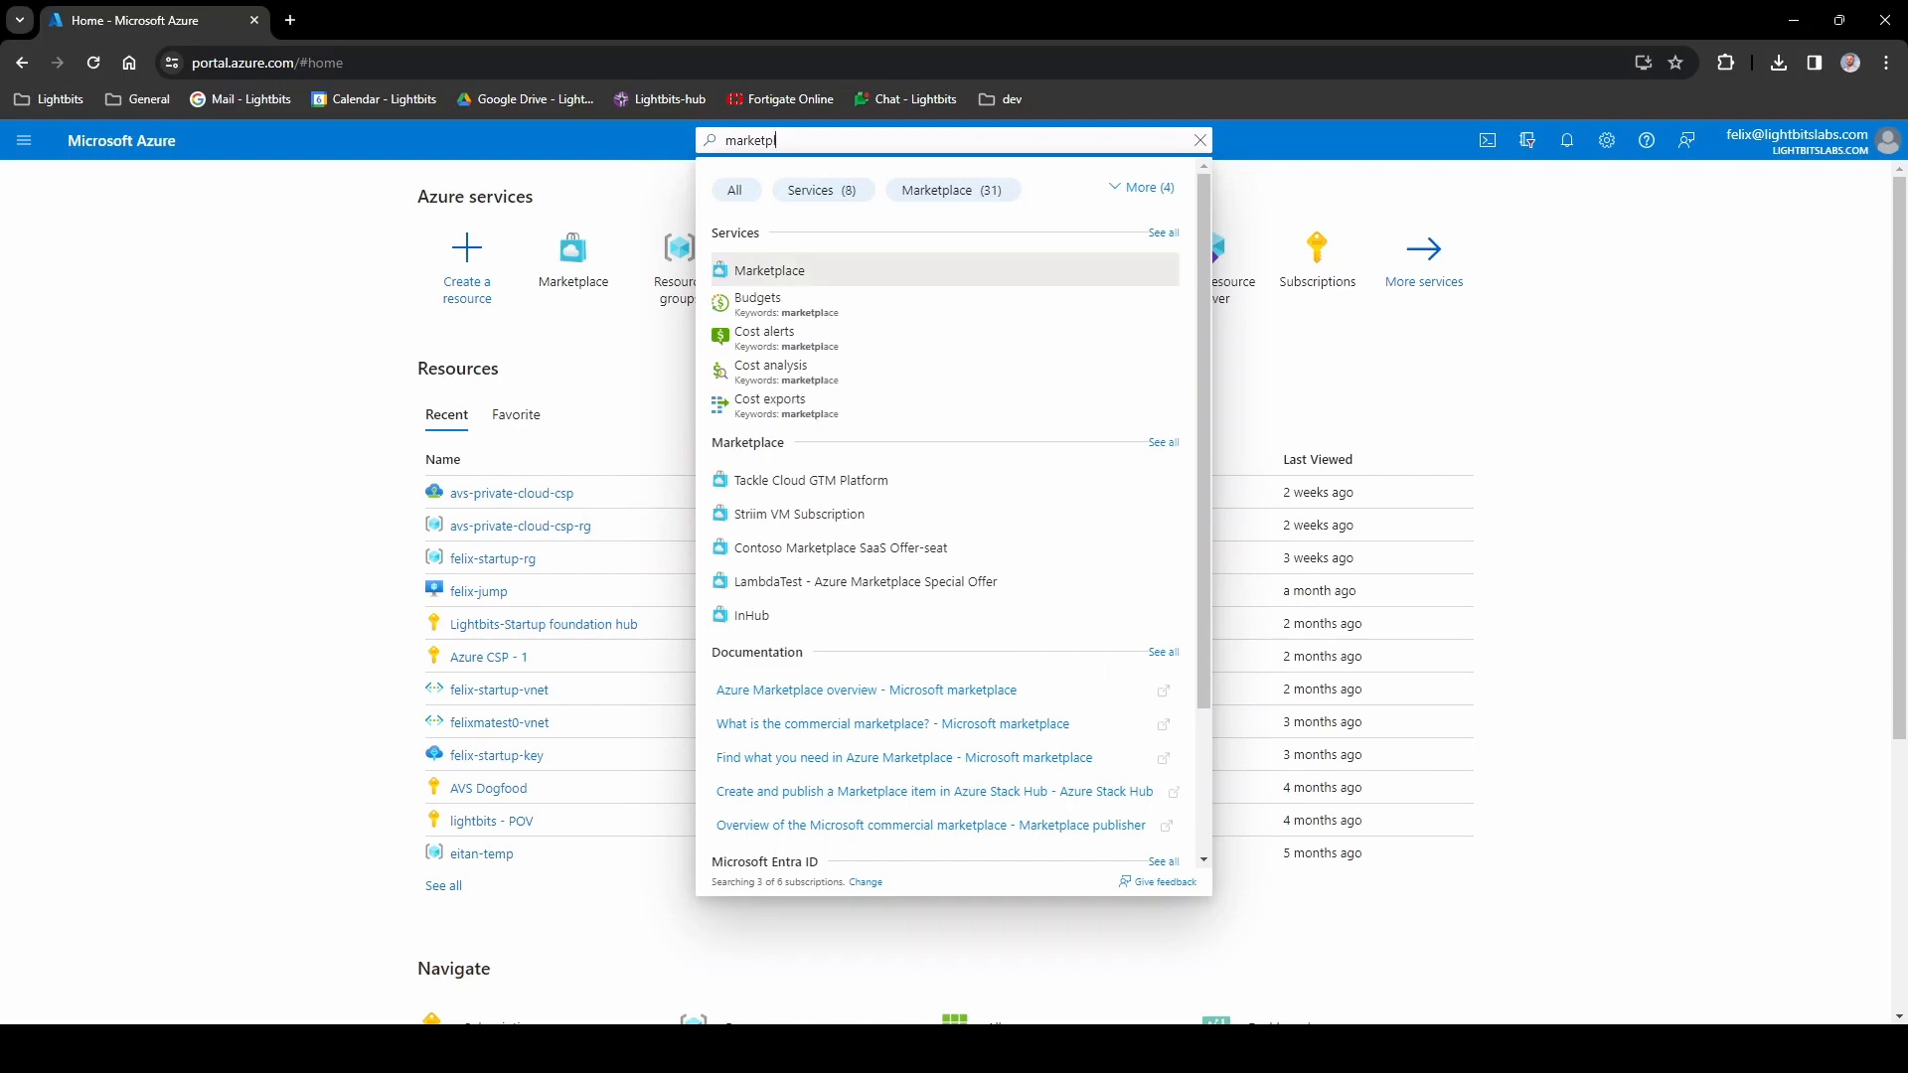
- Search the Marketplace for 'lightbits' and start creating Lightbits Cloud Data Platform 3.6.1
{"action": "left_click", "coordinate": [780, 271]}
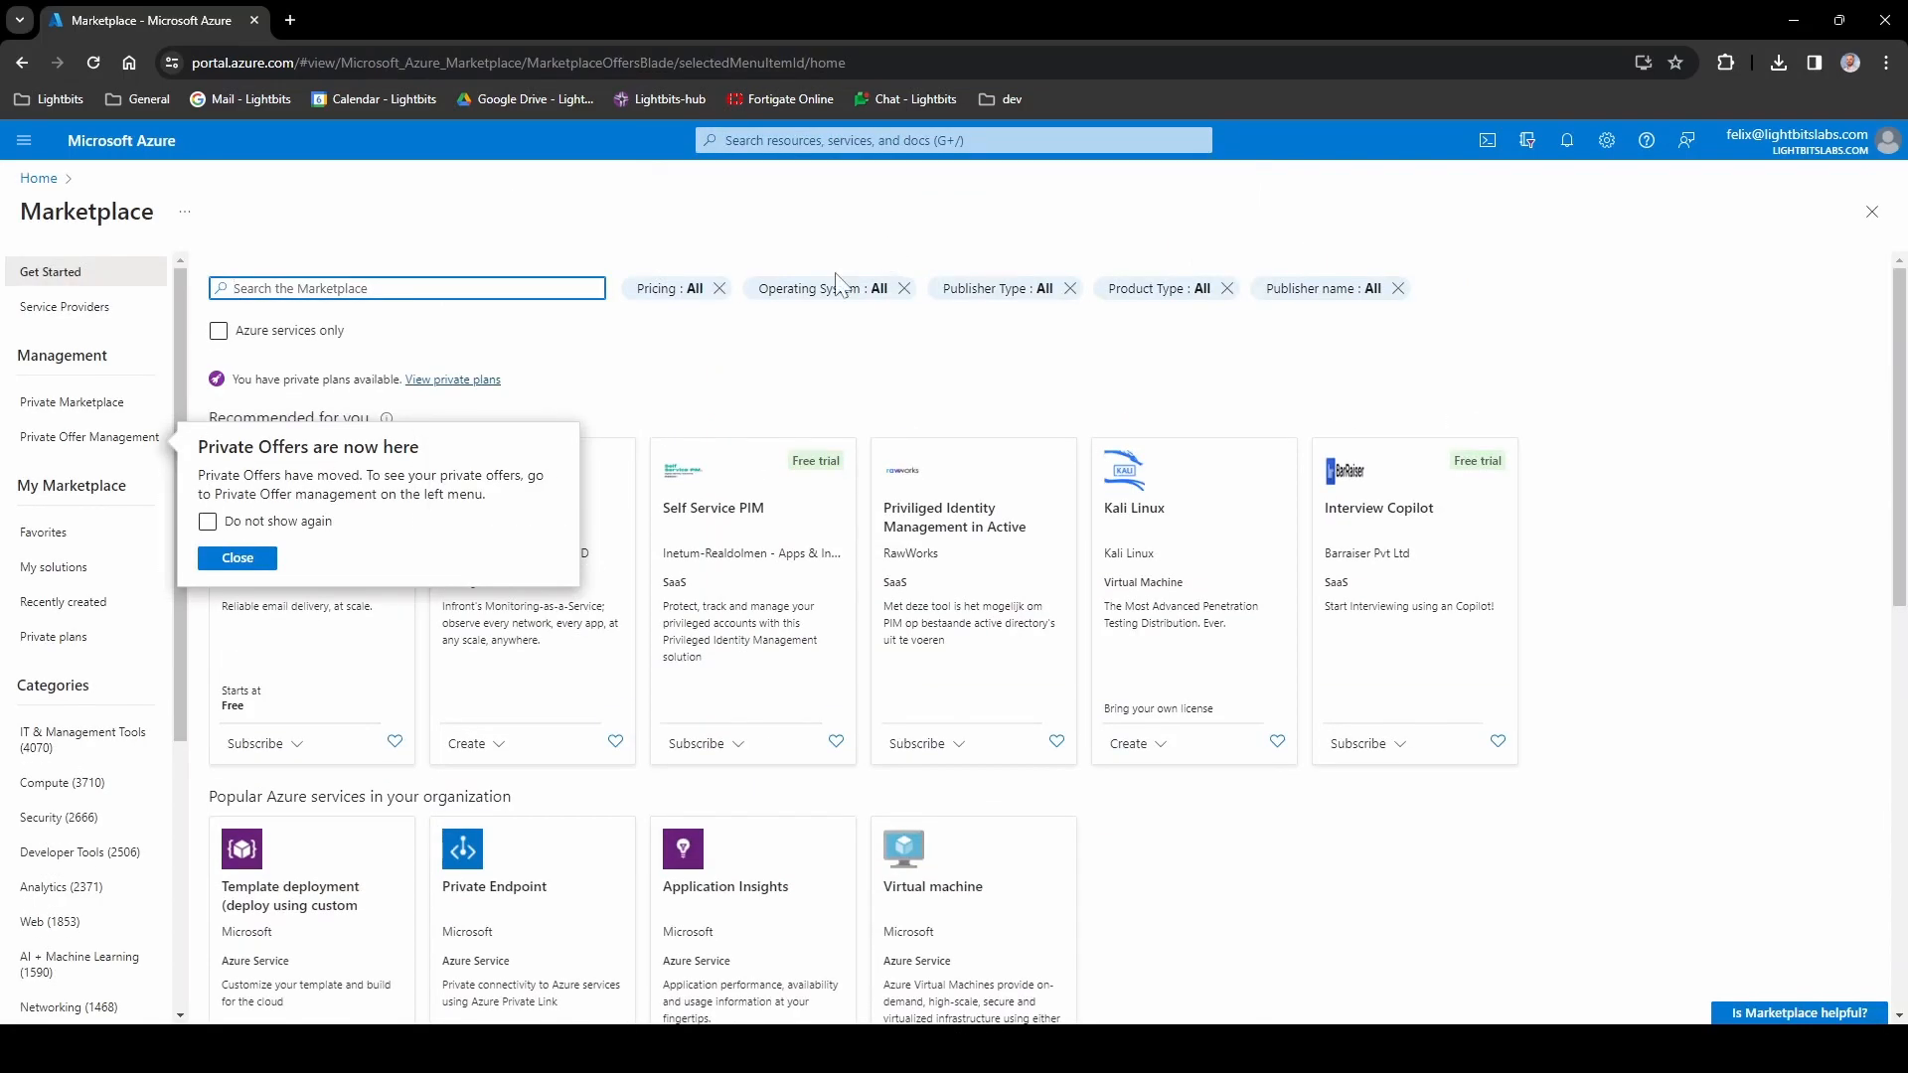
{"action": "left_click", "coordinate": [314, 289]}
{"action": "type", "text": "lightbits"}
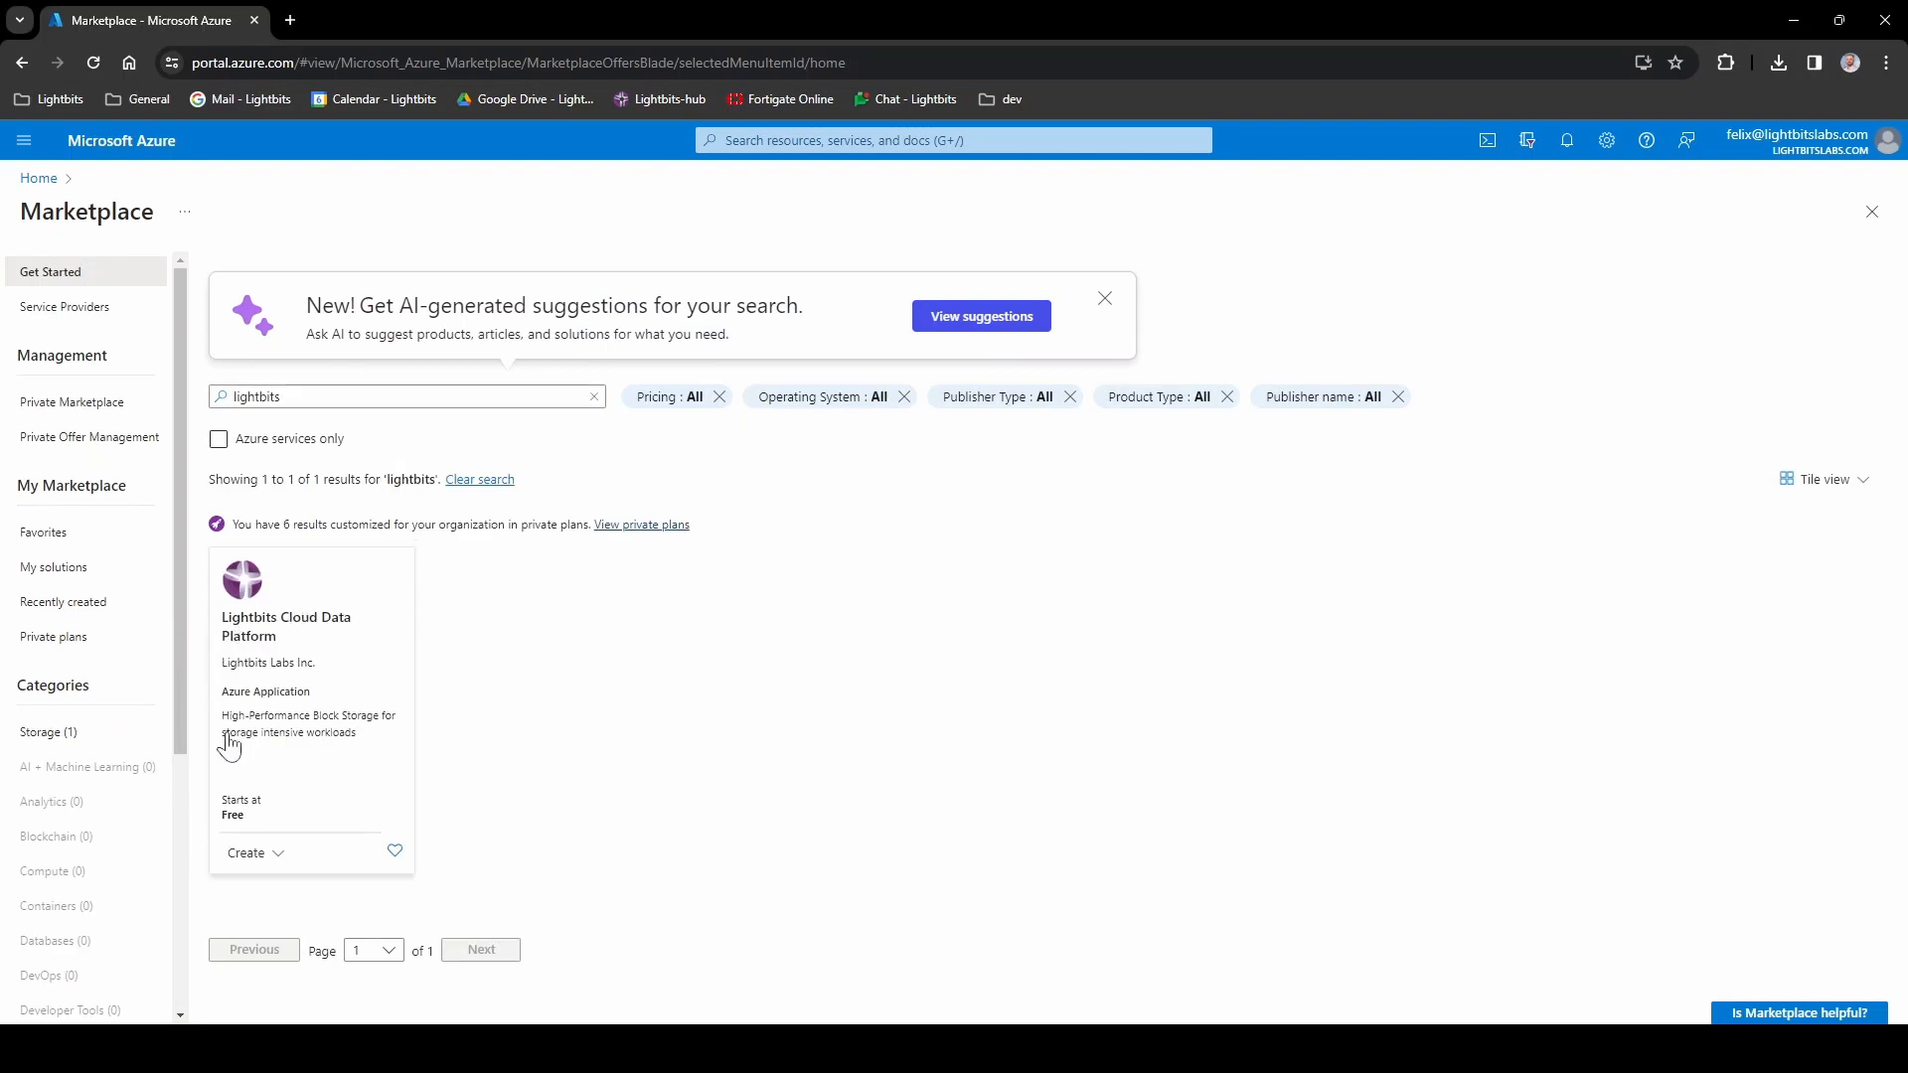
{"action": "left_click", "coordinate": [265, 860]}
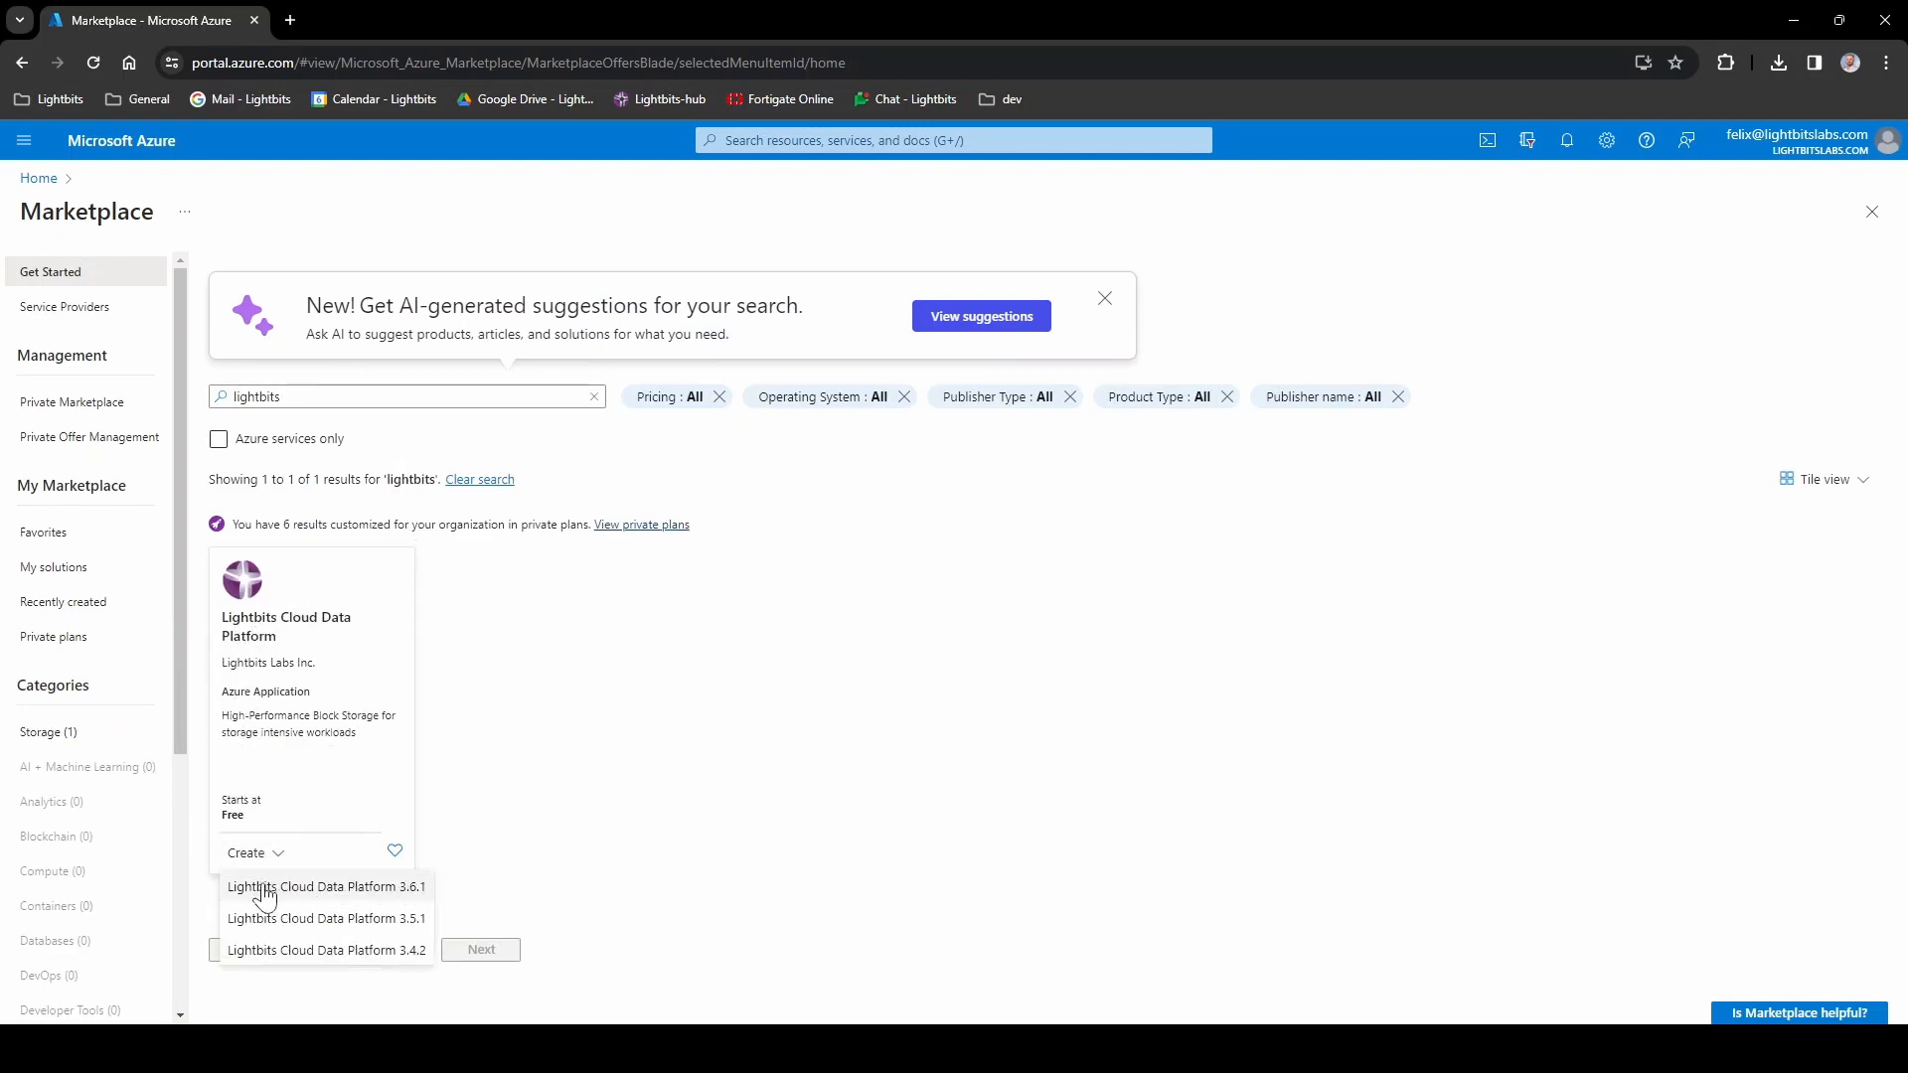
{"action": "left_click", "coordinate": [360, 888]}
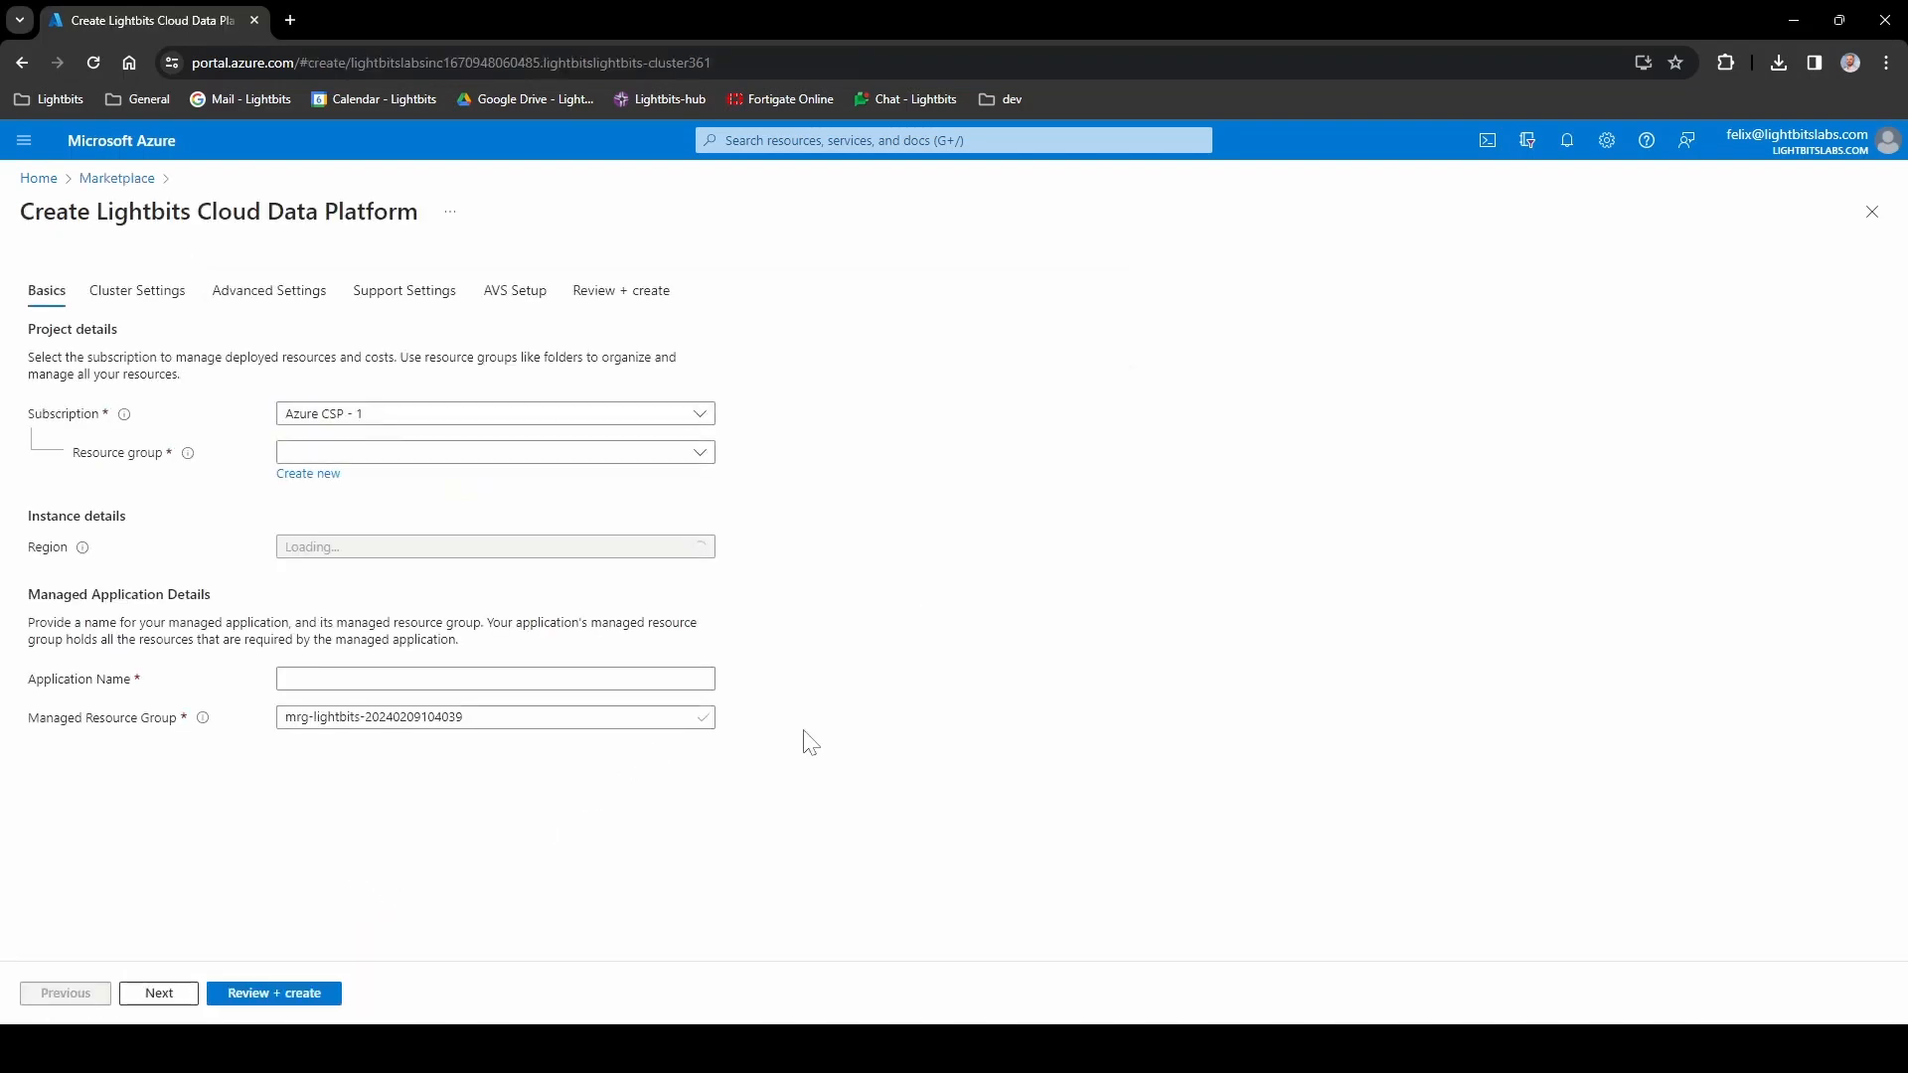
- Select the Lightbits-Startup foundation hub subscription and create new resource group oracle-demo-rg
{"action": "left_click", "coordinate": [699, 415]}
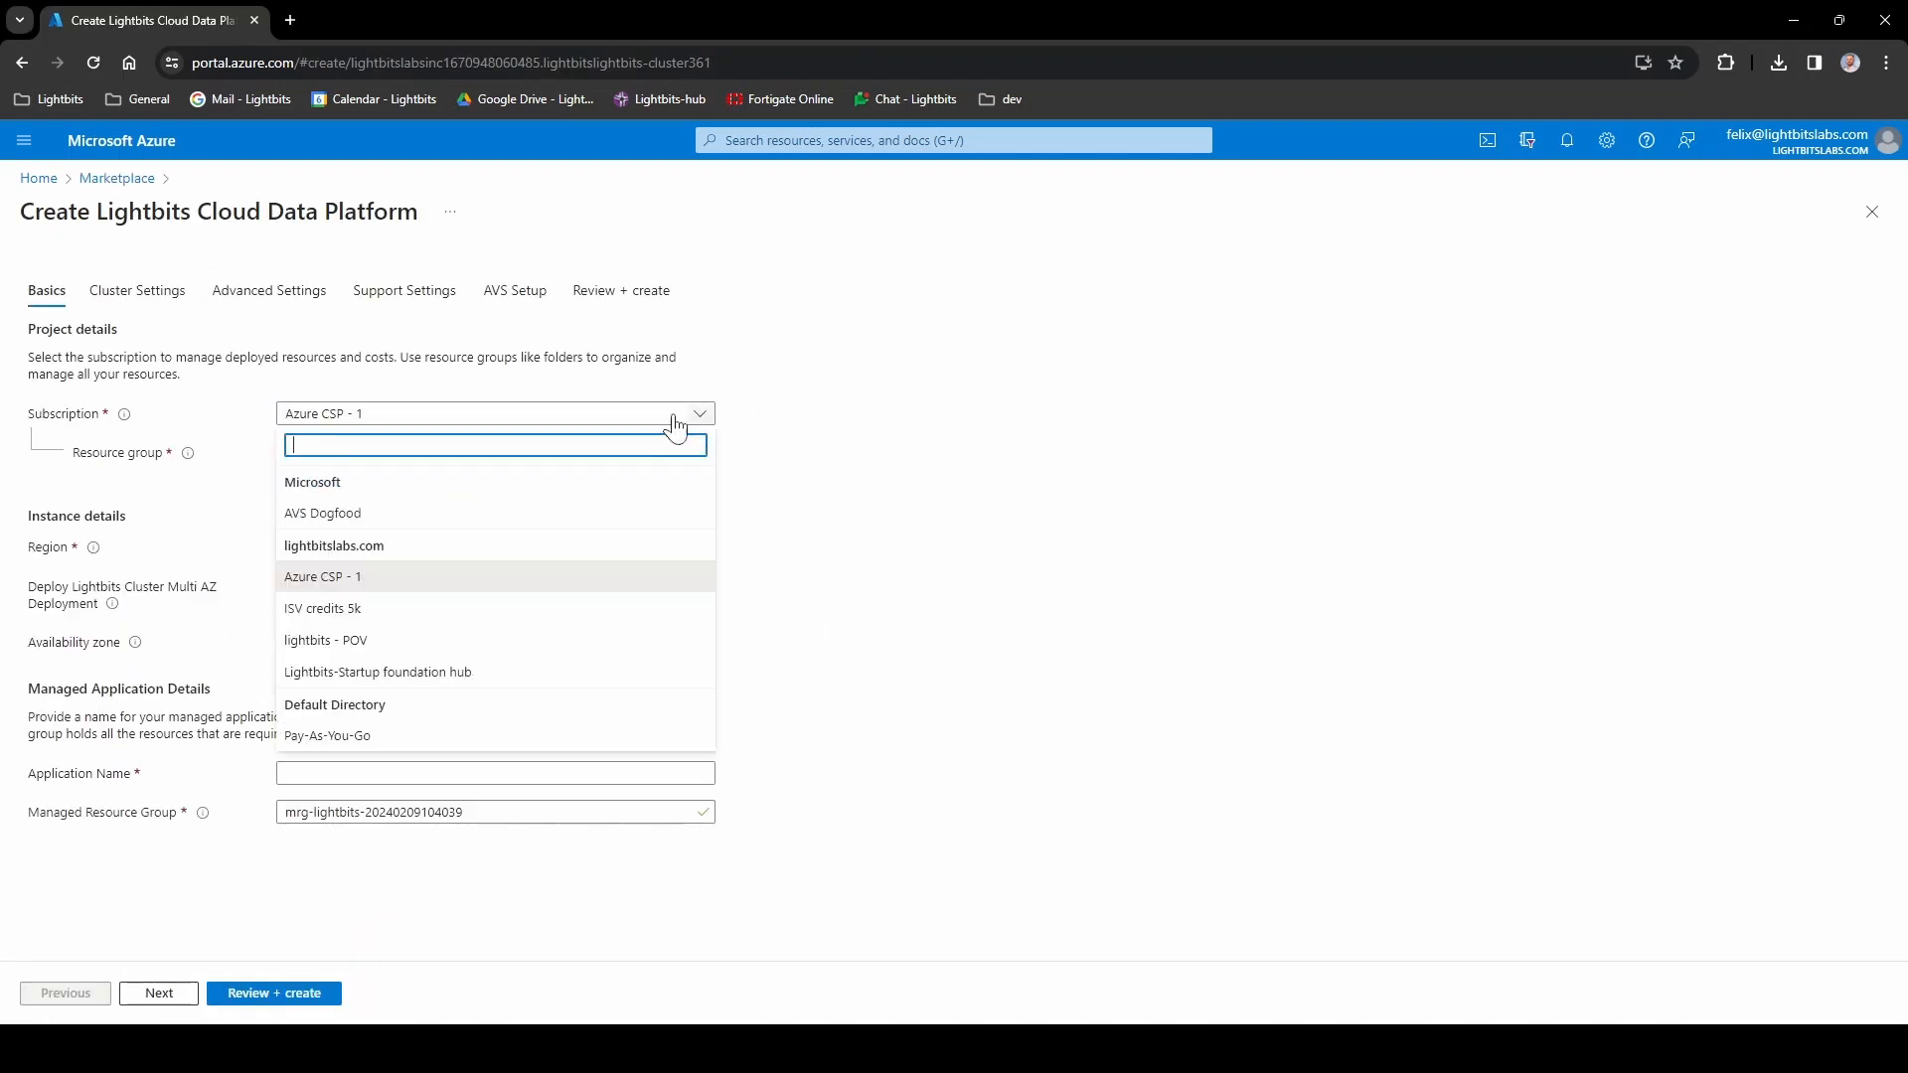
{"action": "left_click", "coordinate": [410, 674]}
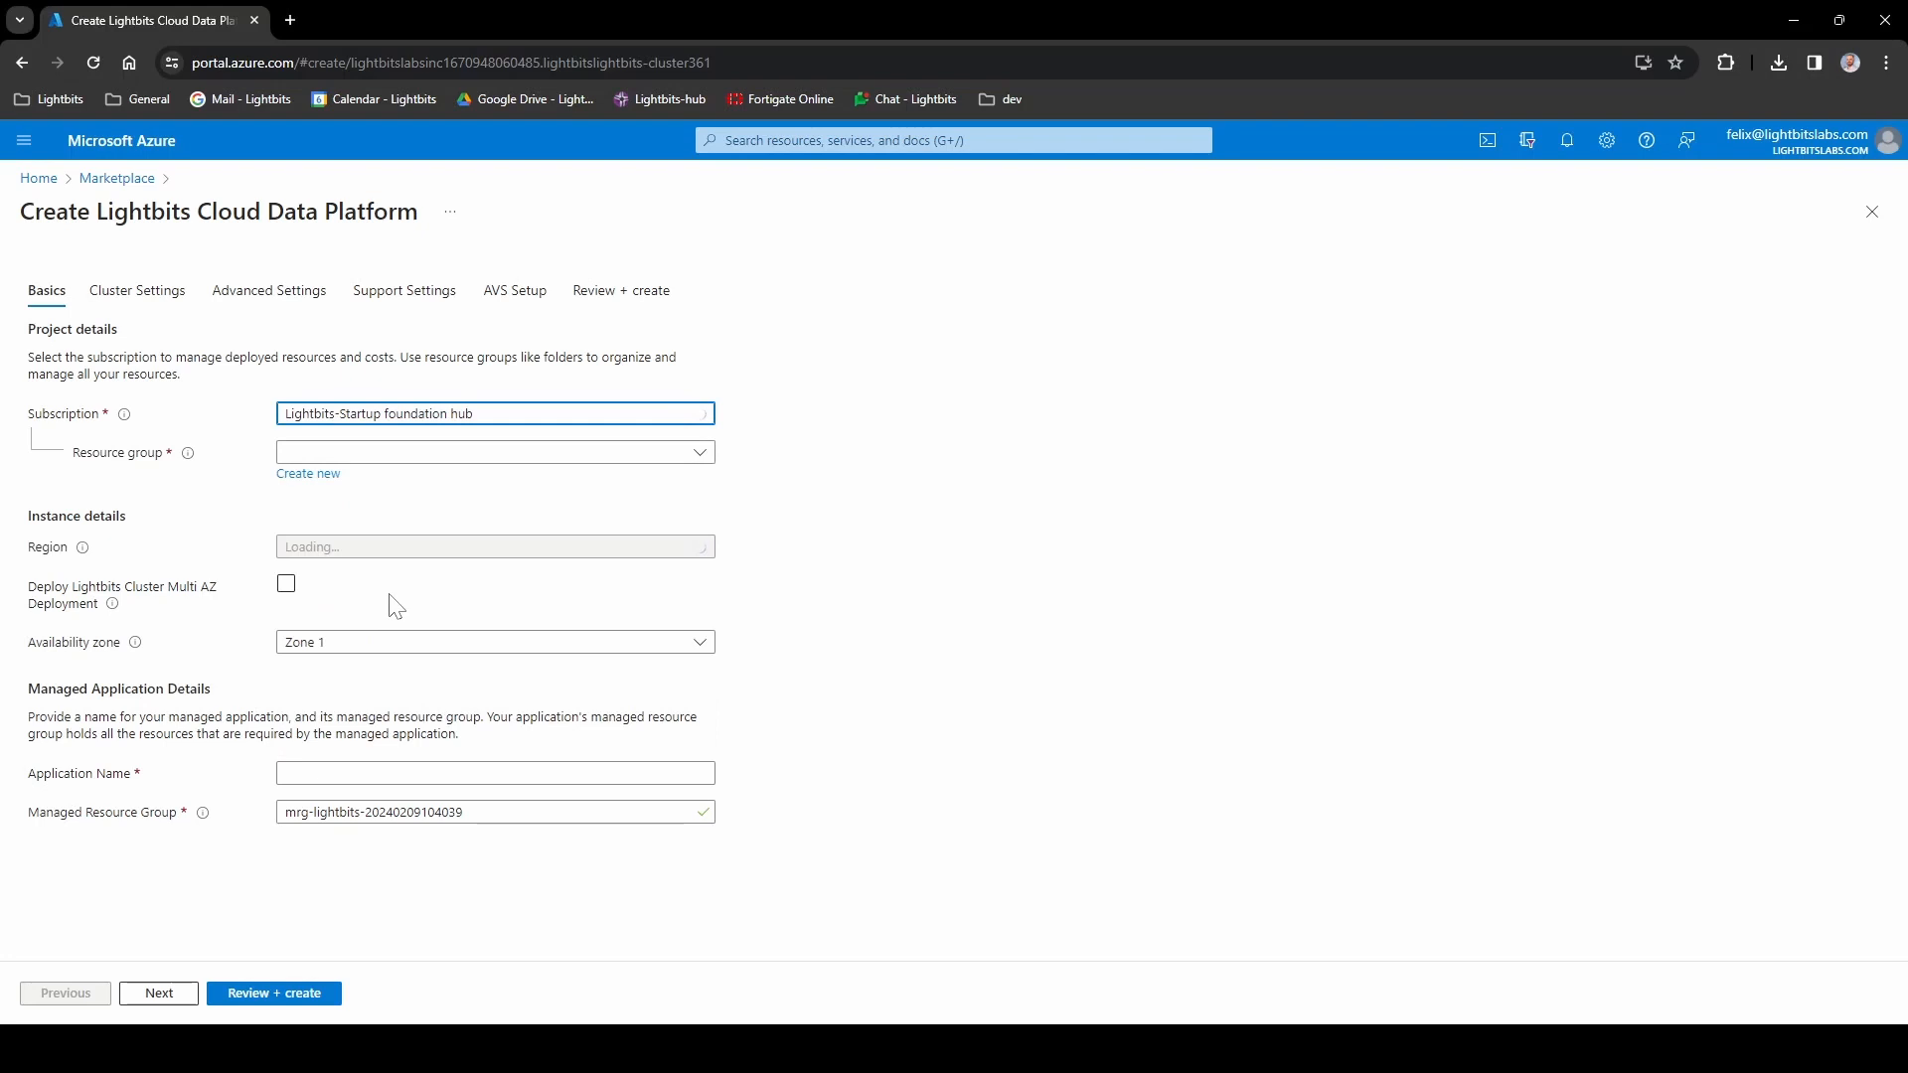
{"action": "left_click", "coordinate": [308, 475]}
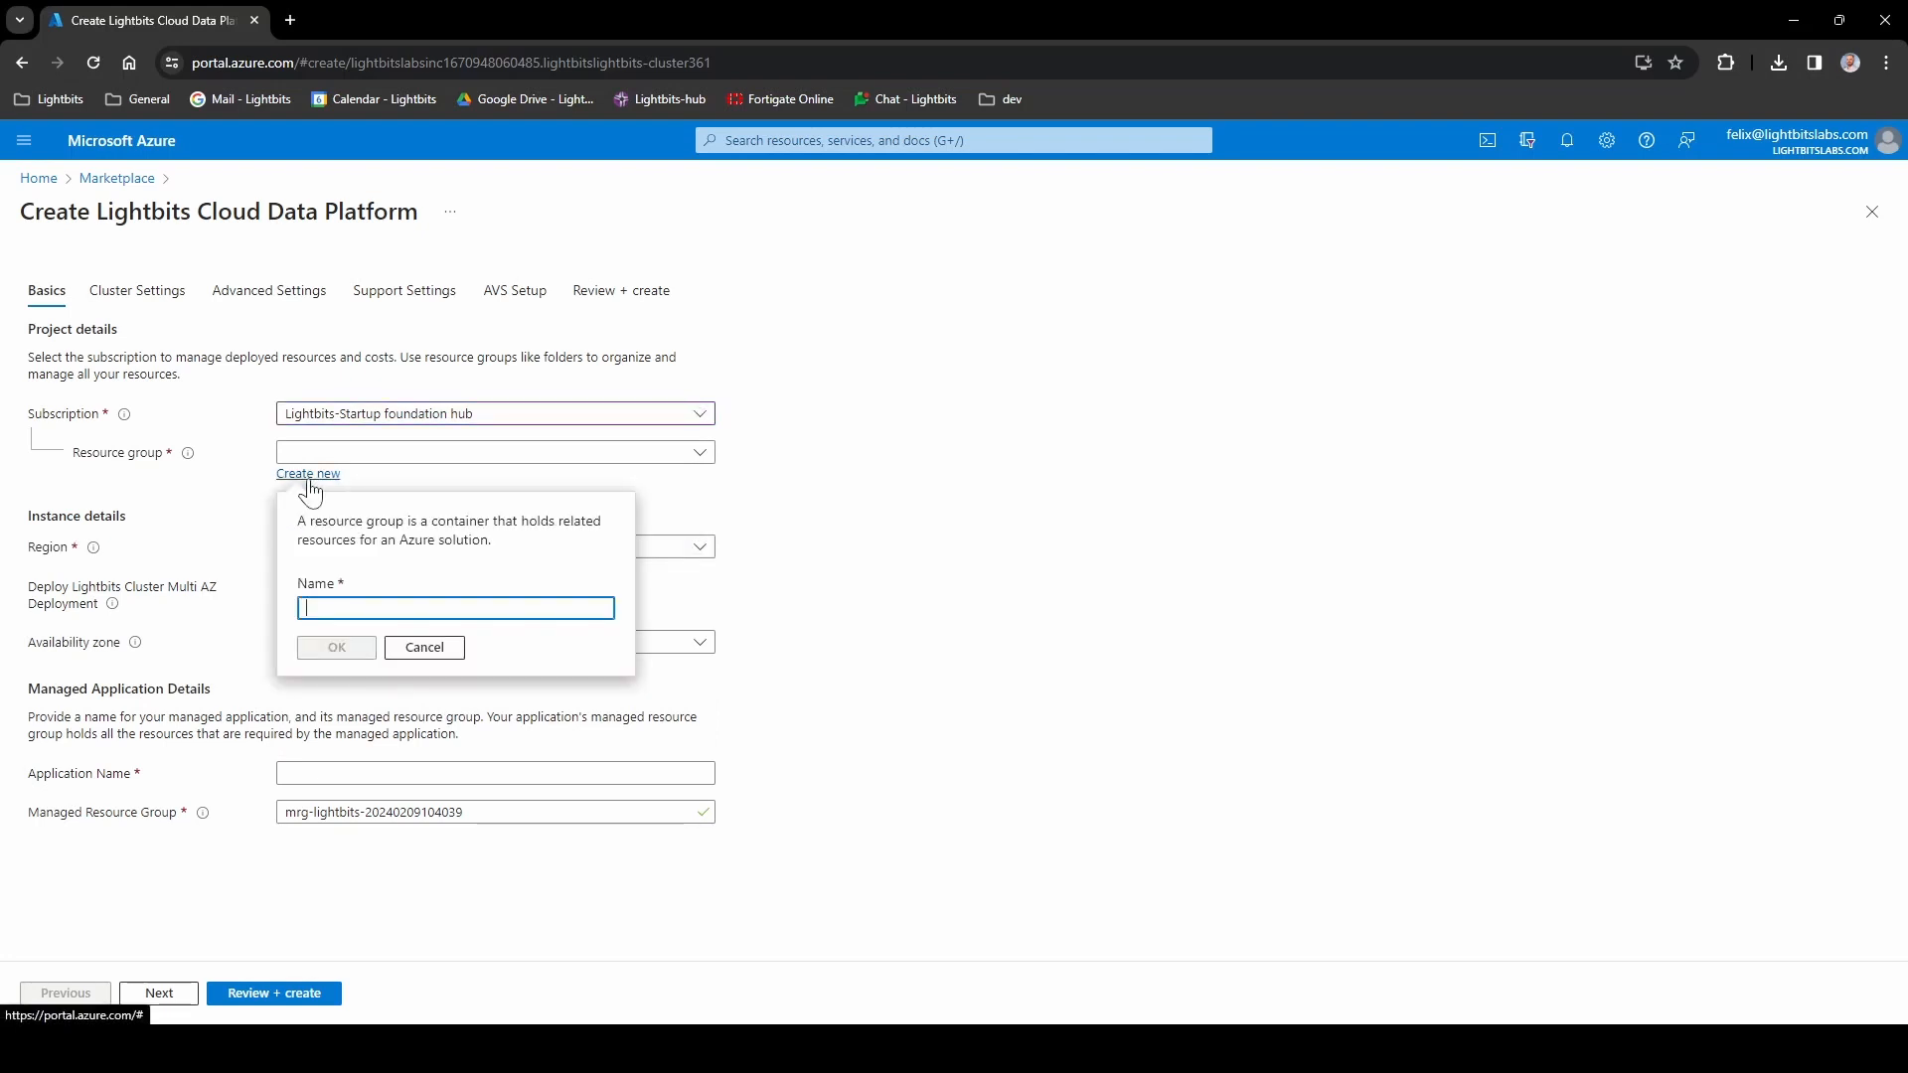
{"action": "type", "text": "oracle-demo-rg"}
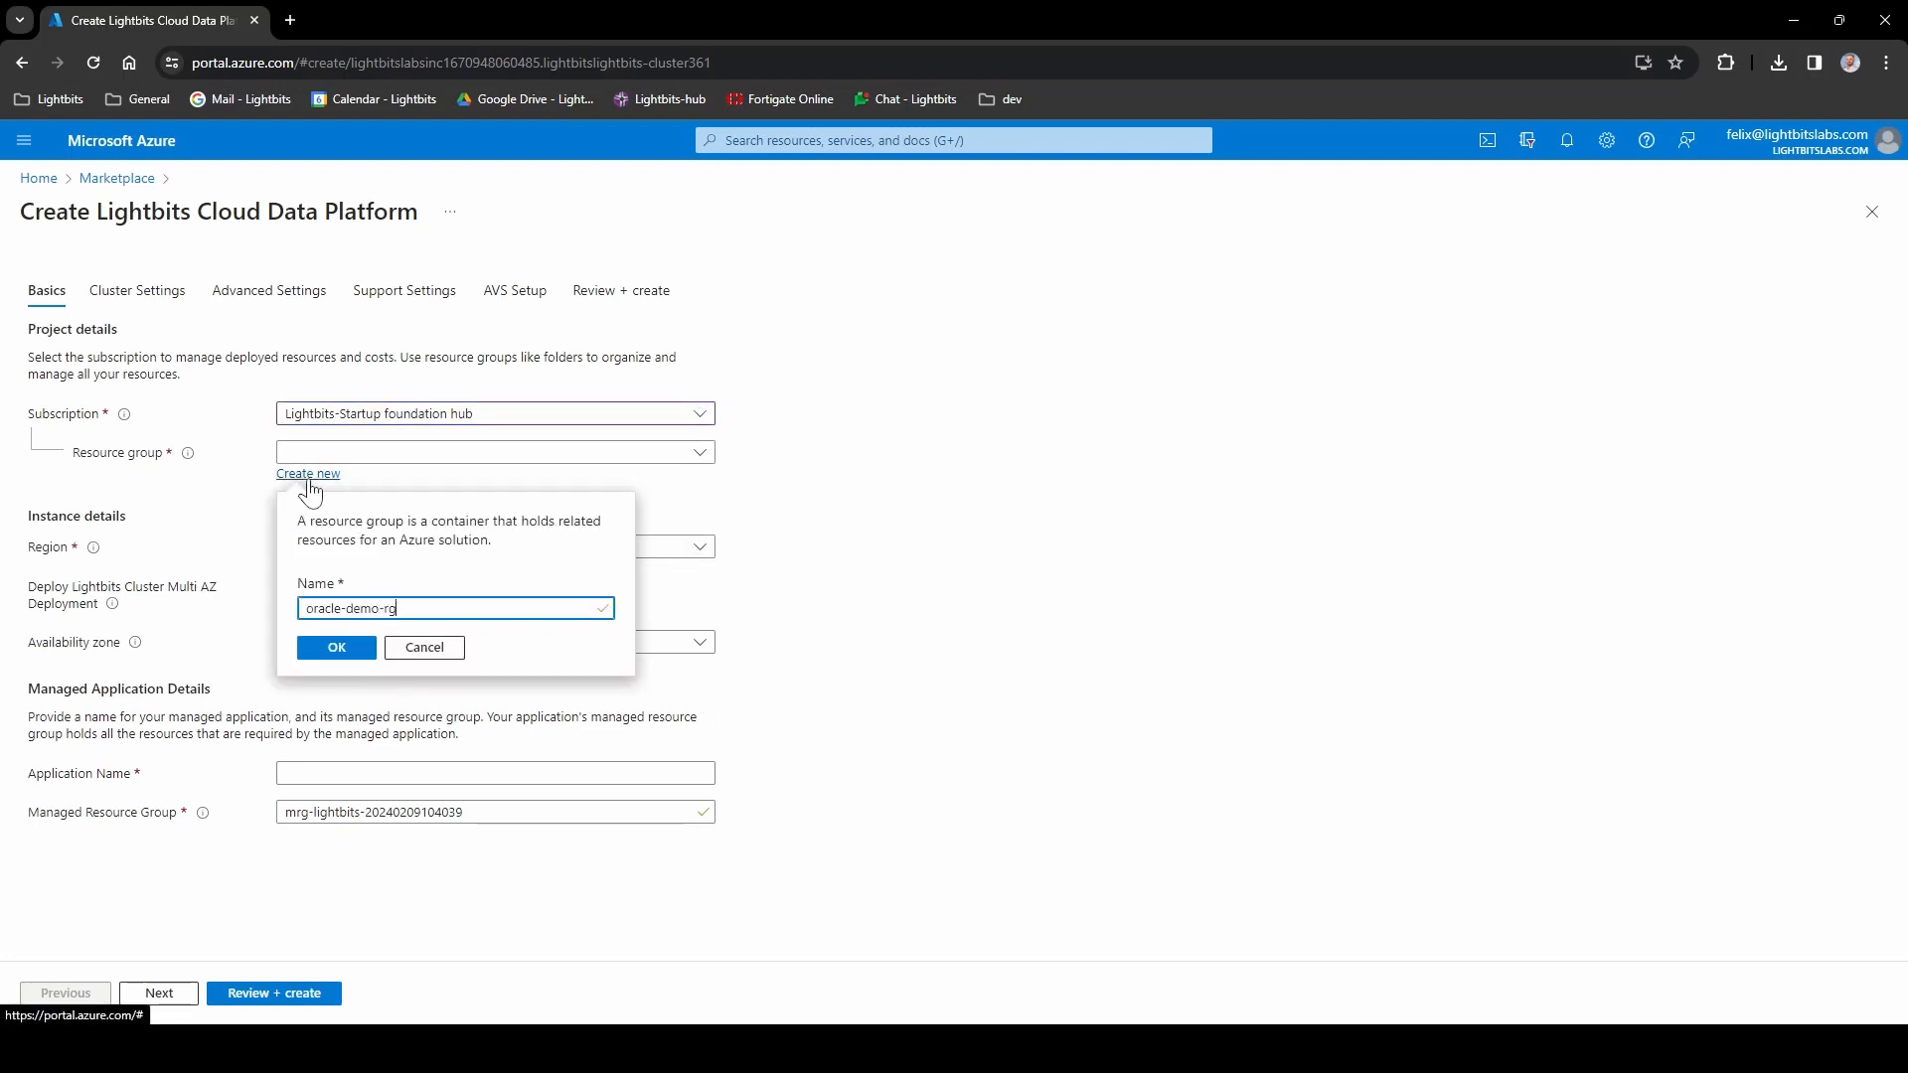
{"action": "left_click", "coordinate": [337, 649]}
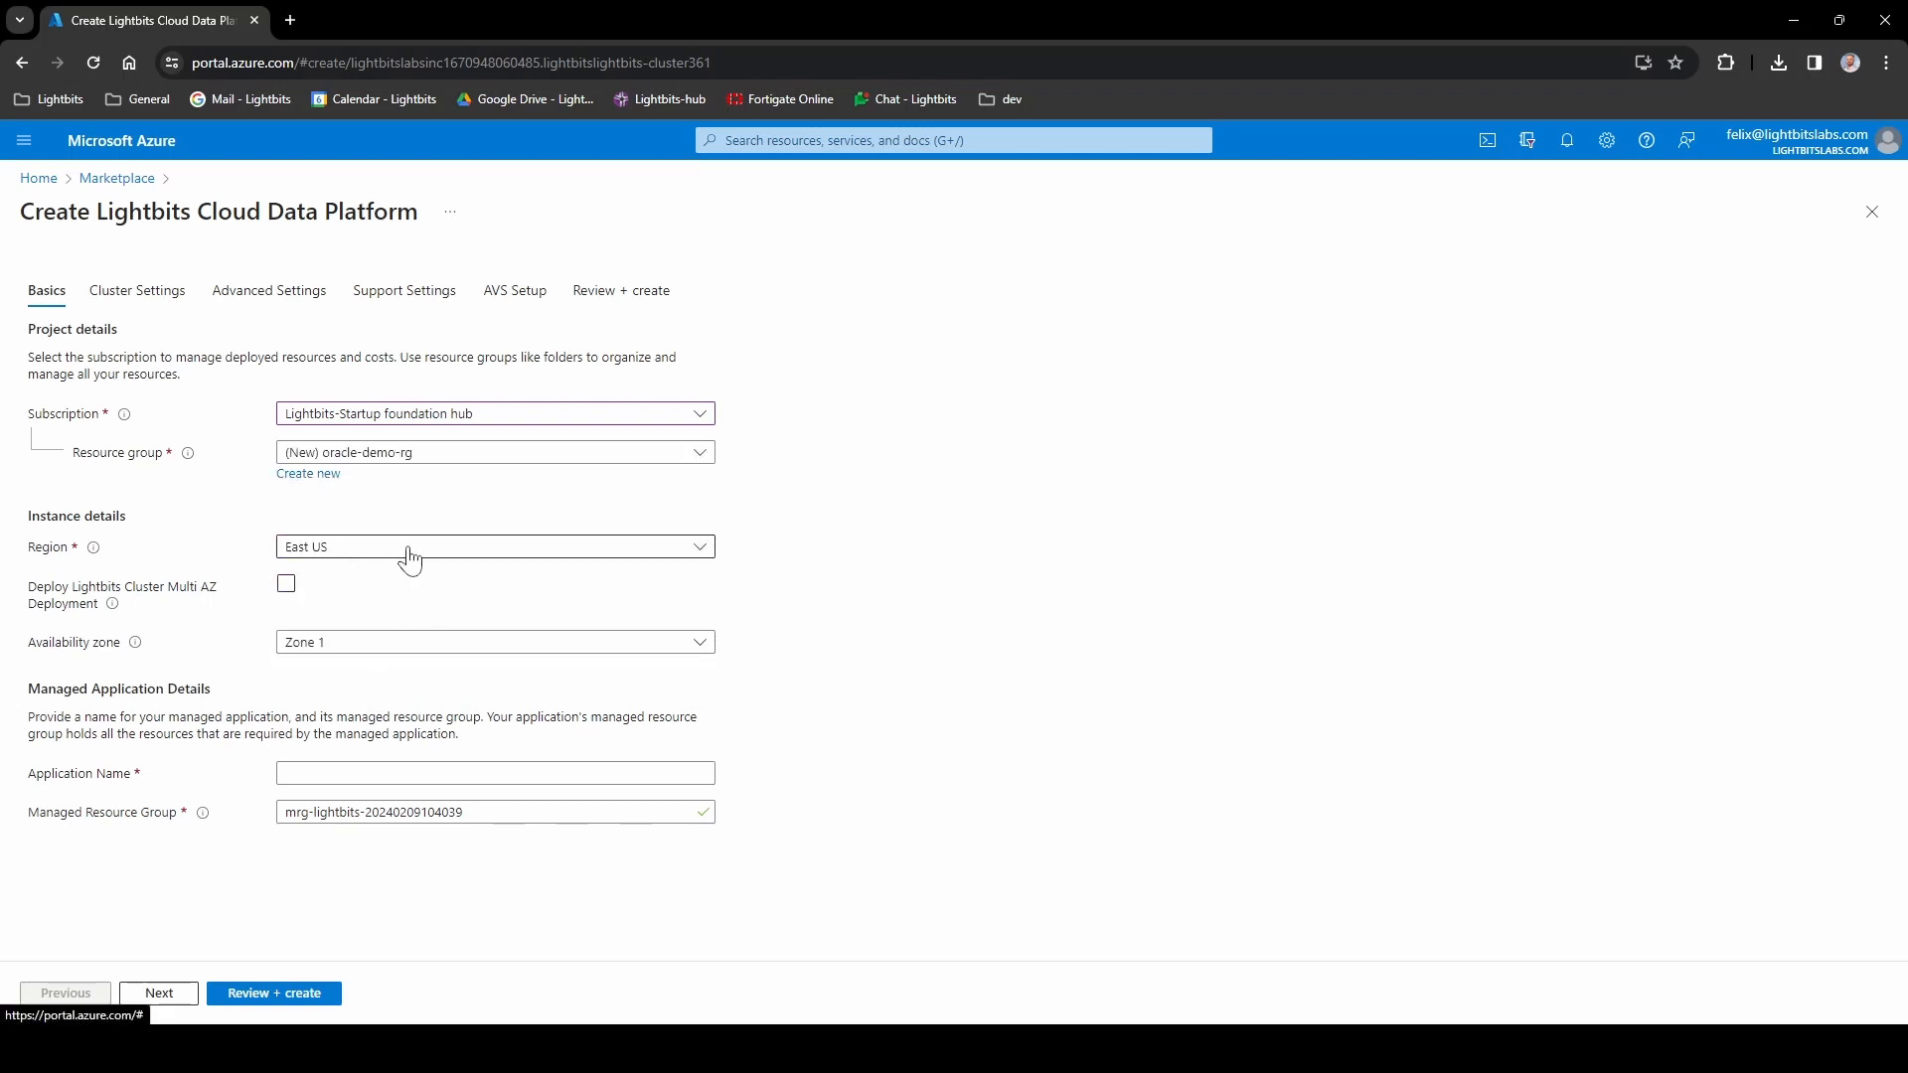
- Name the application oracledemoma and reuse that name for the managed resource group
{"action": "mouse_move", "coordinate": [113, 607]}
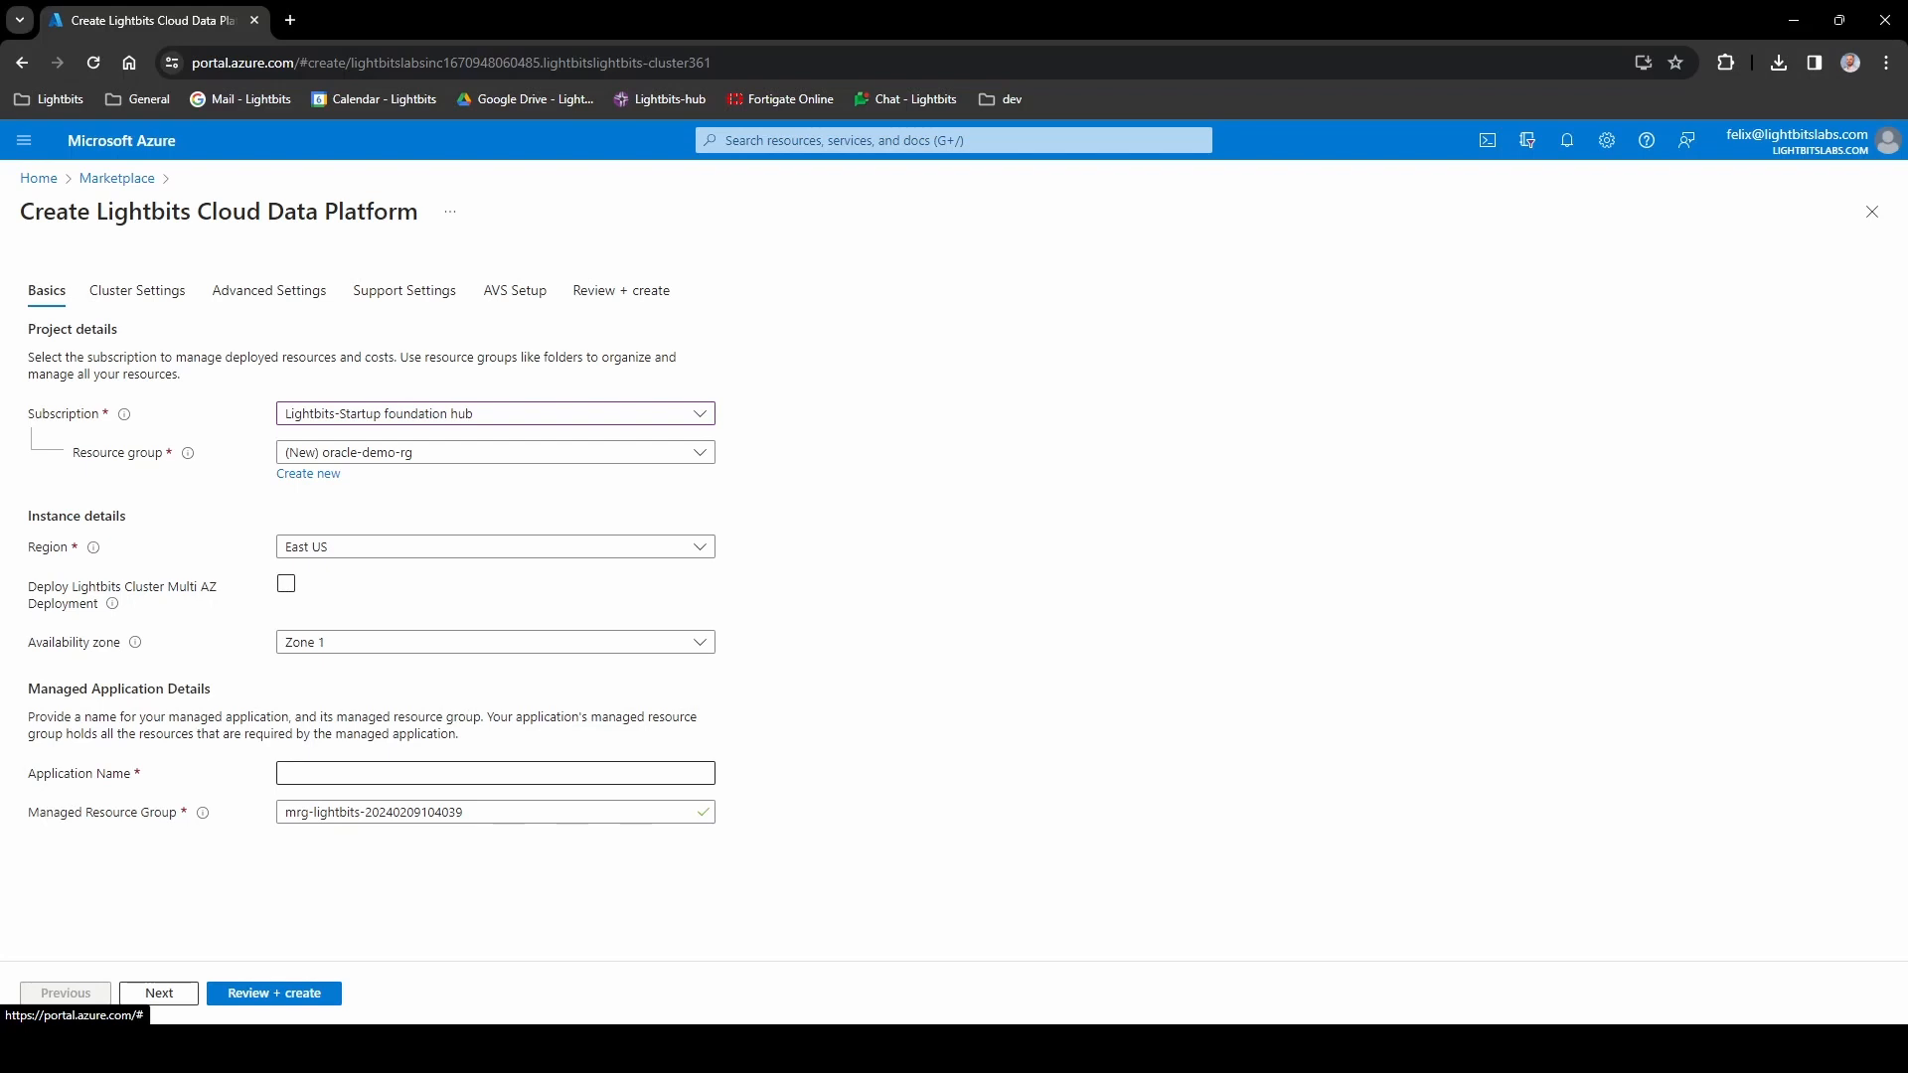
{"action": "left_click", "coordinate": [396, 773]}
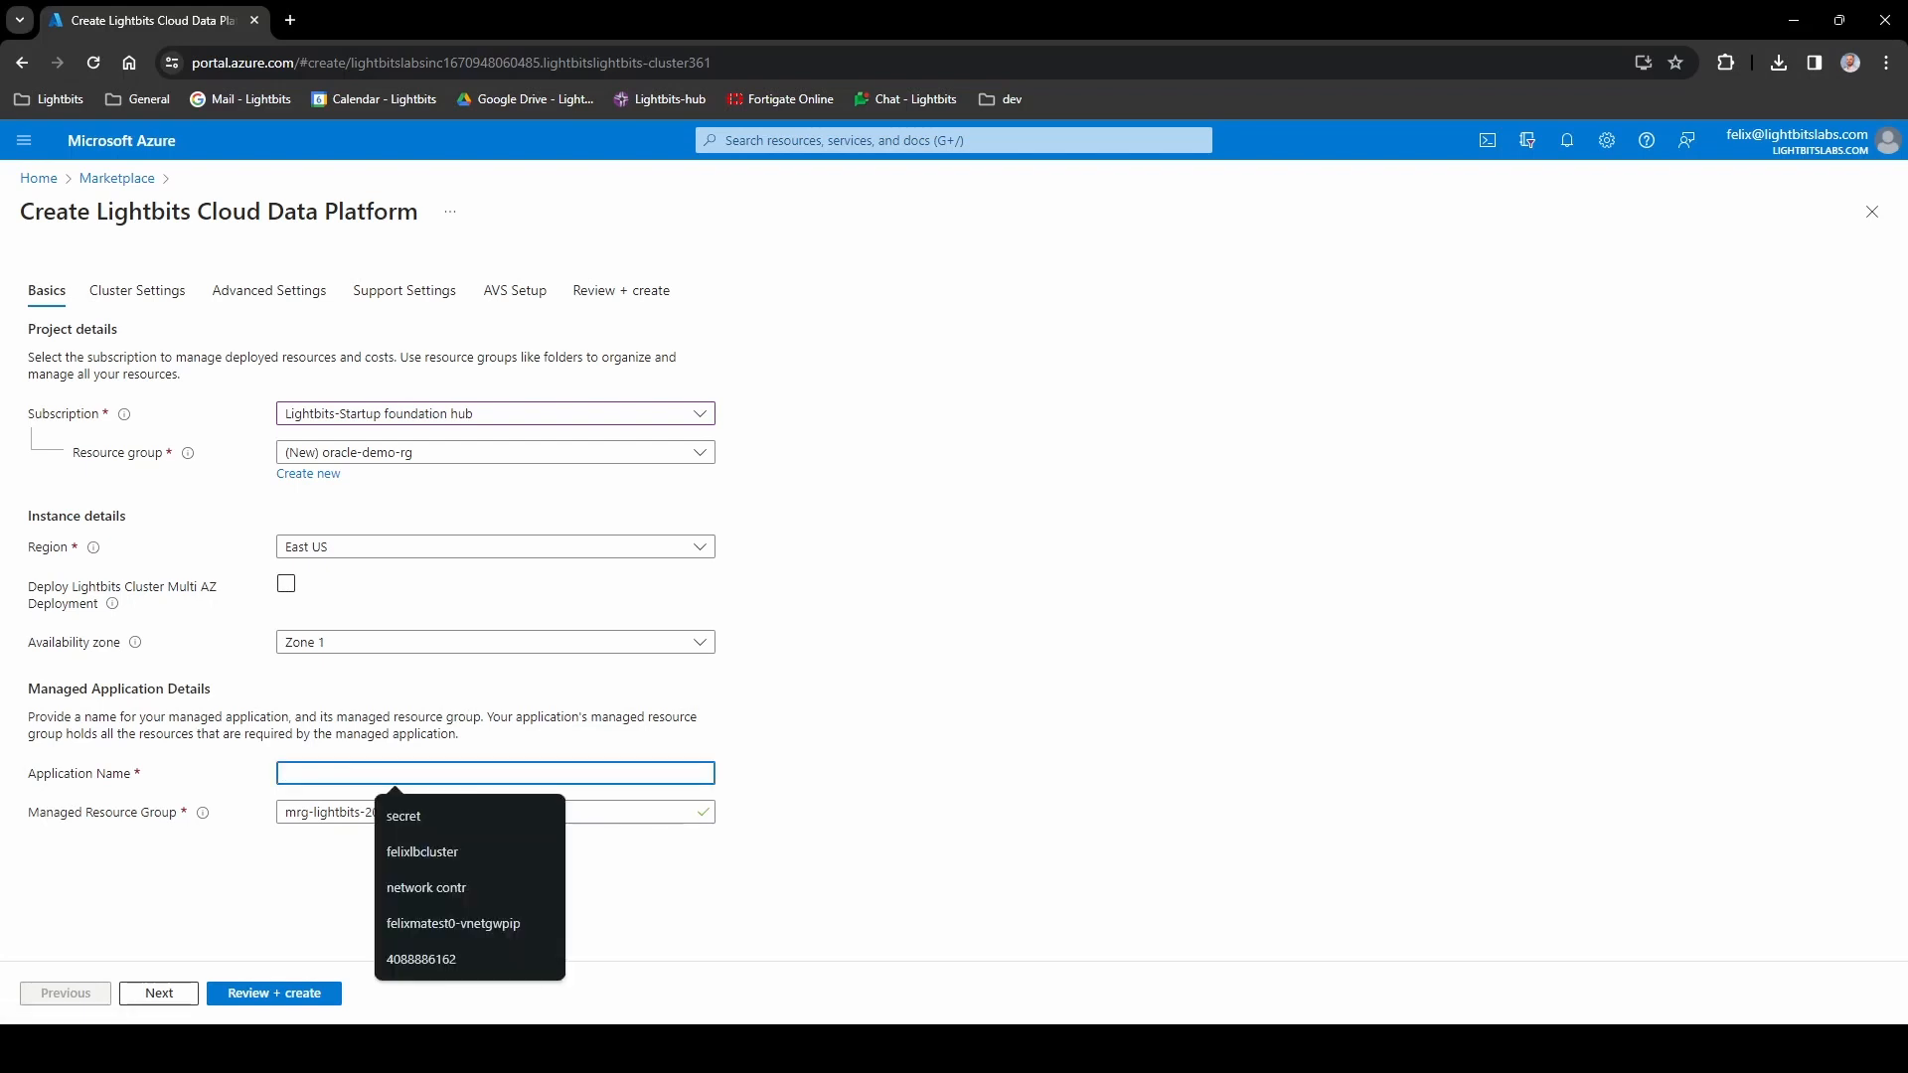
{"action": "type", "text": "oracle"}
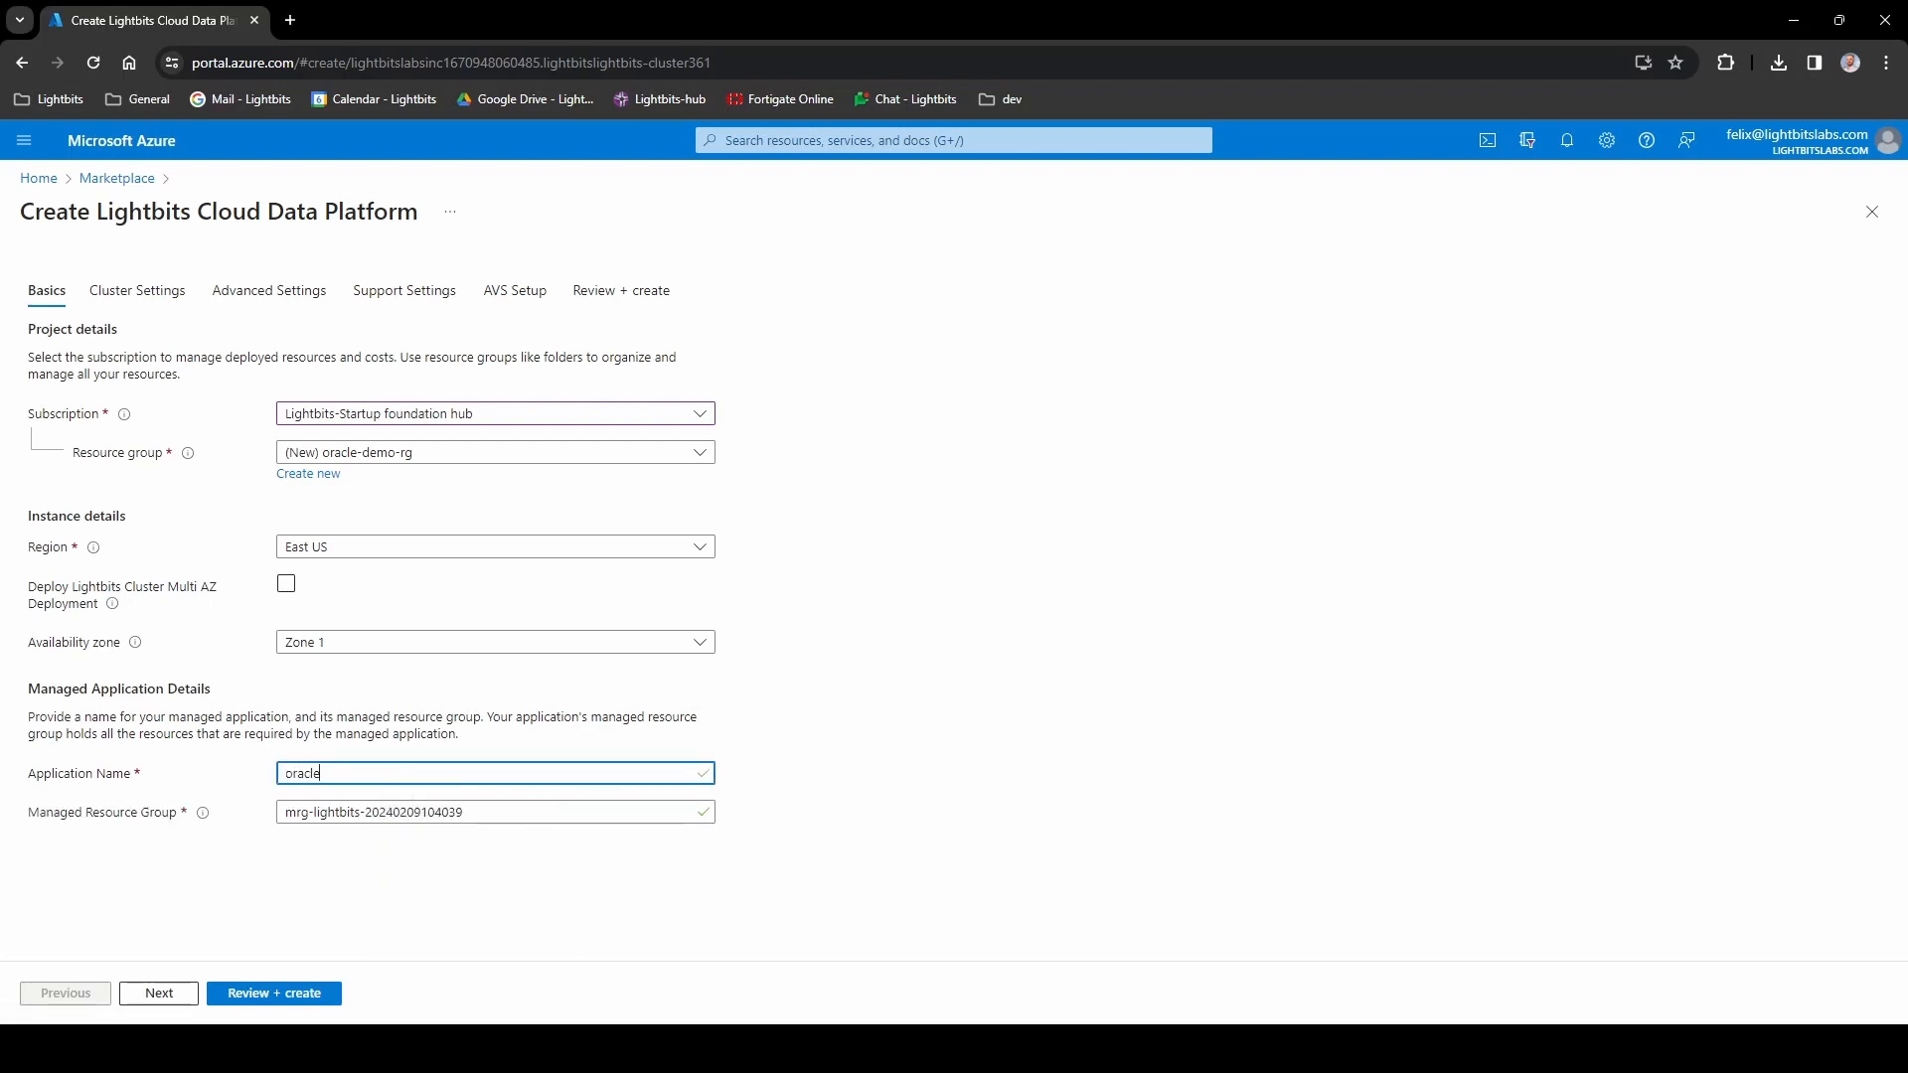
{"action": "type", "text": "demoma"}
{"action": "key", "text": "ctrl+a"}
{"action": "key", "text": "ctrl+c"}
{"action": "key", "text": "Tab"}
{"action": "mouse_move", "coordinate": [198, 825]}
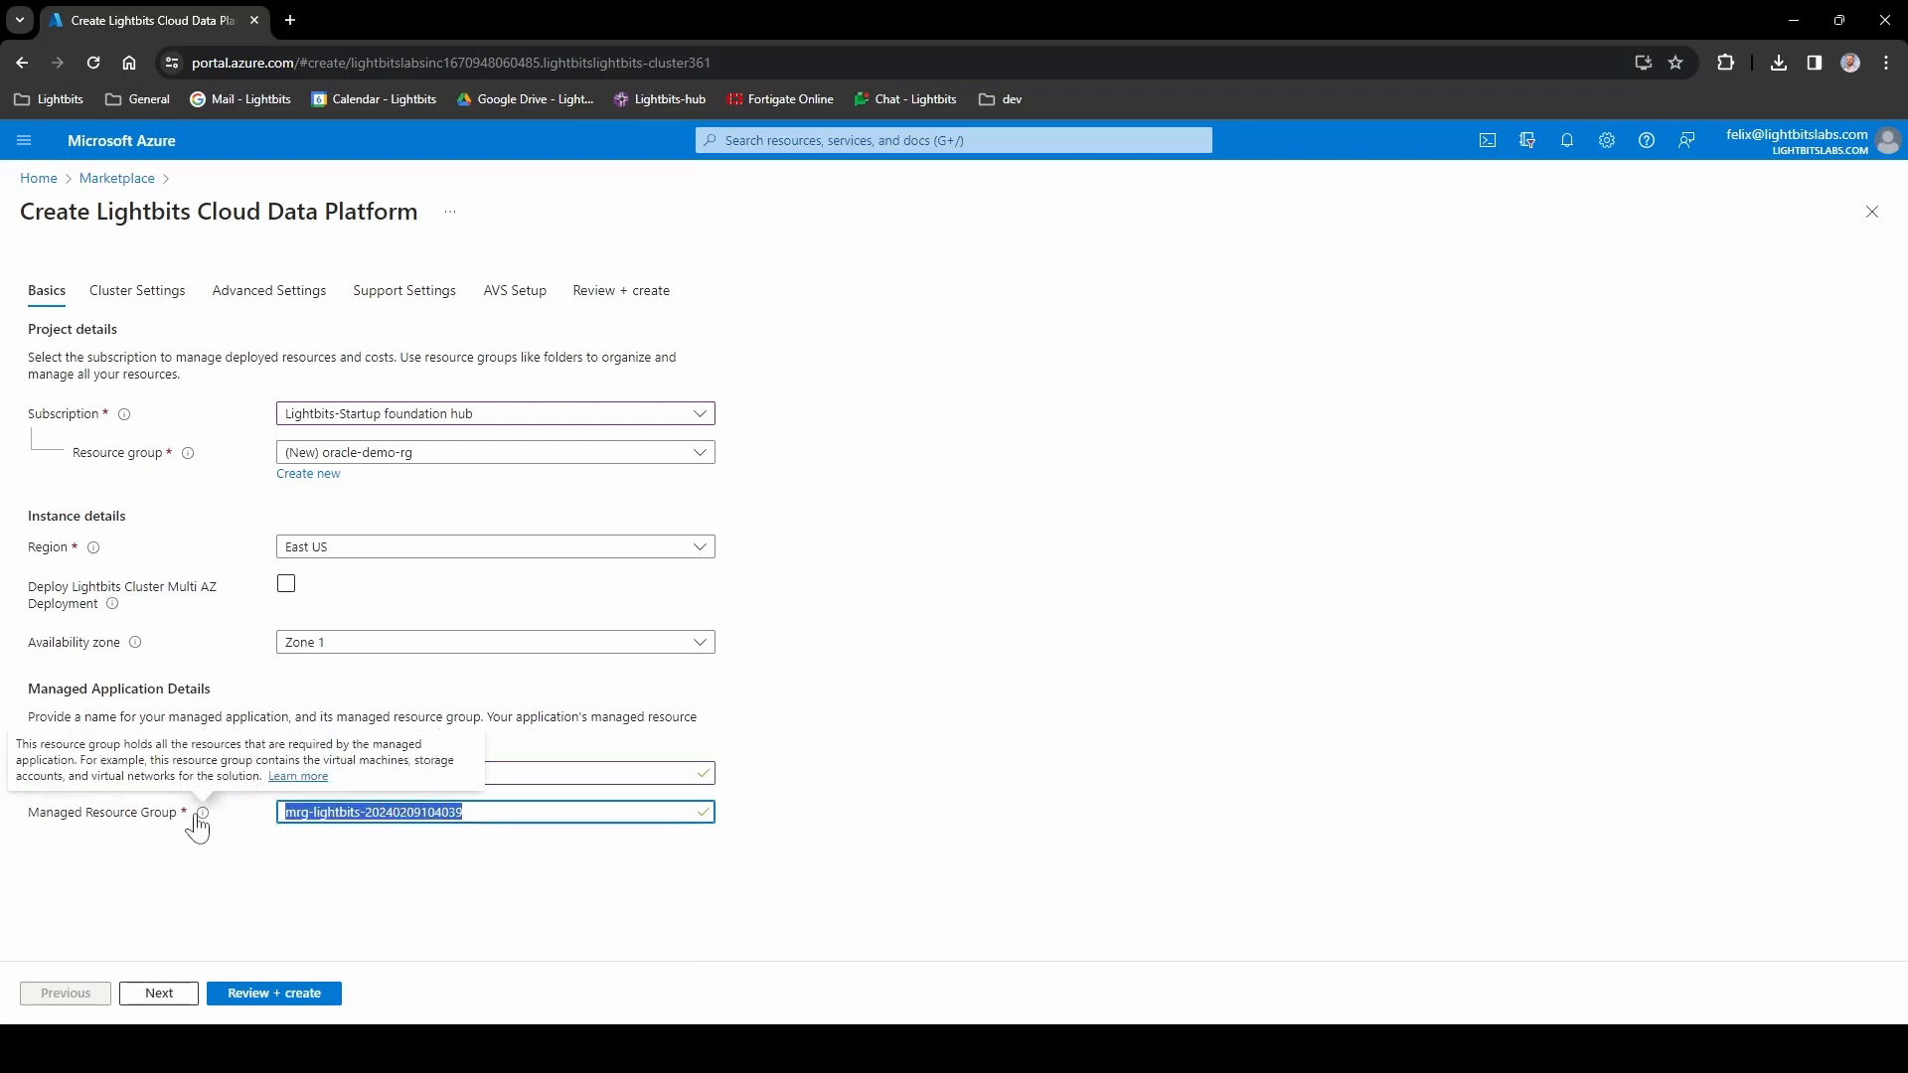
{"action": "key", "text": "ctrl+v"}
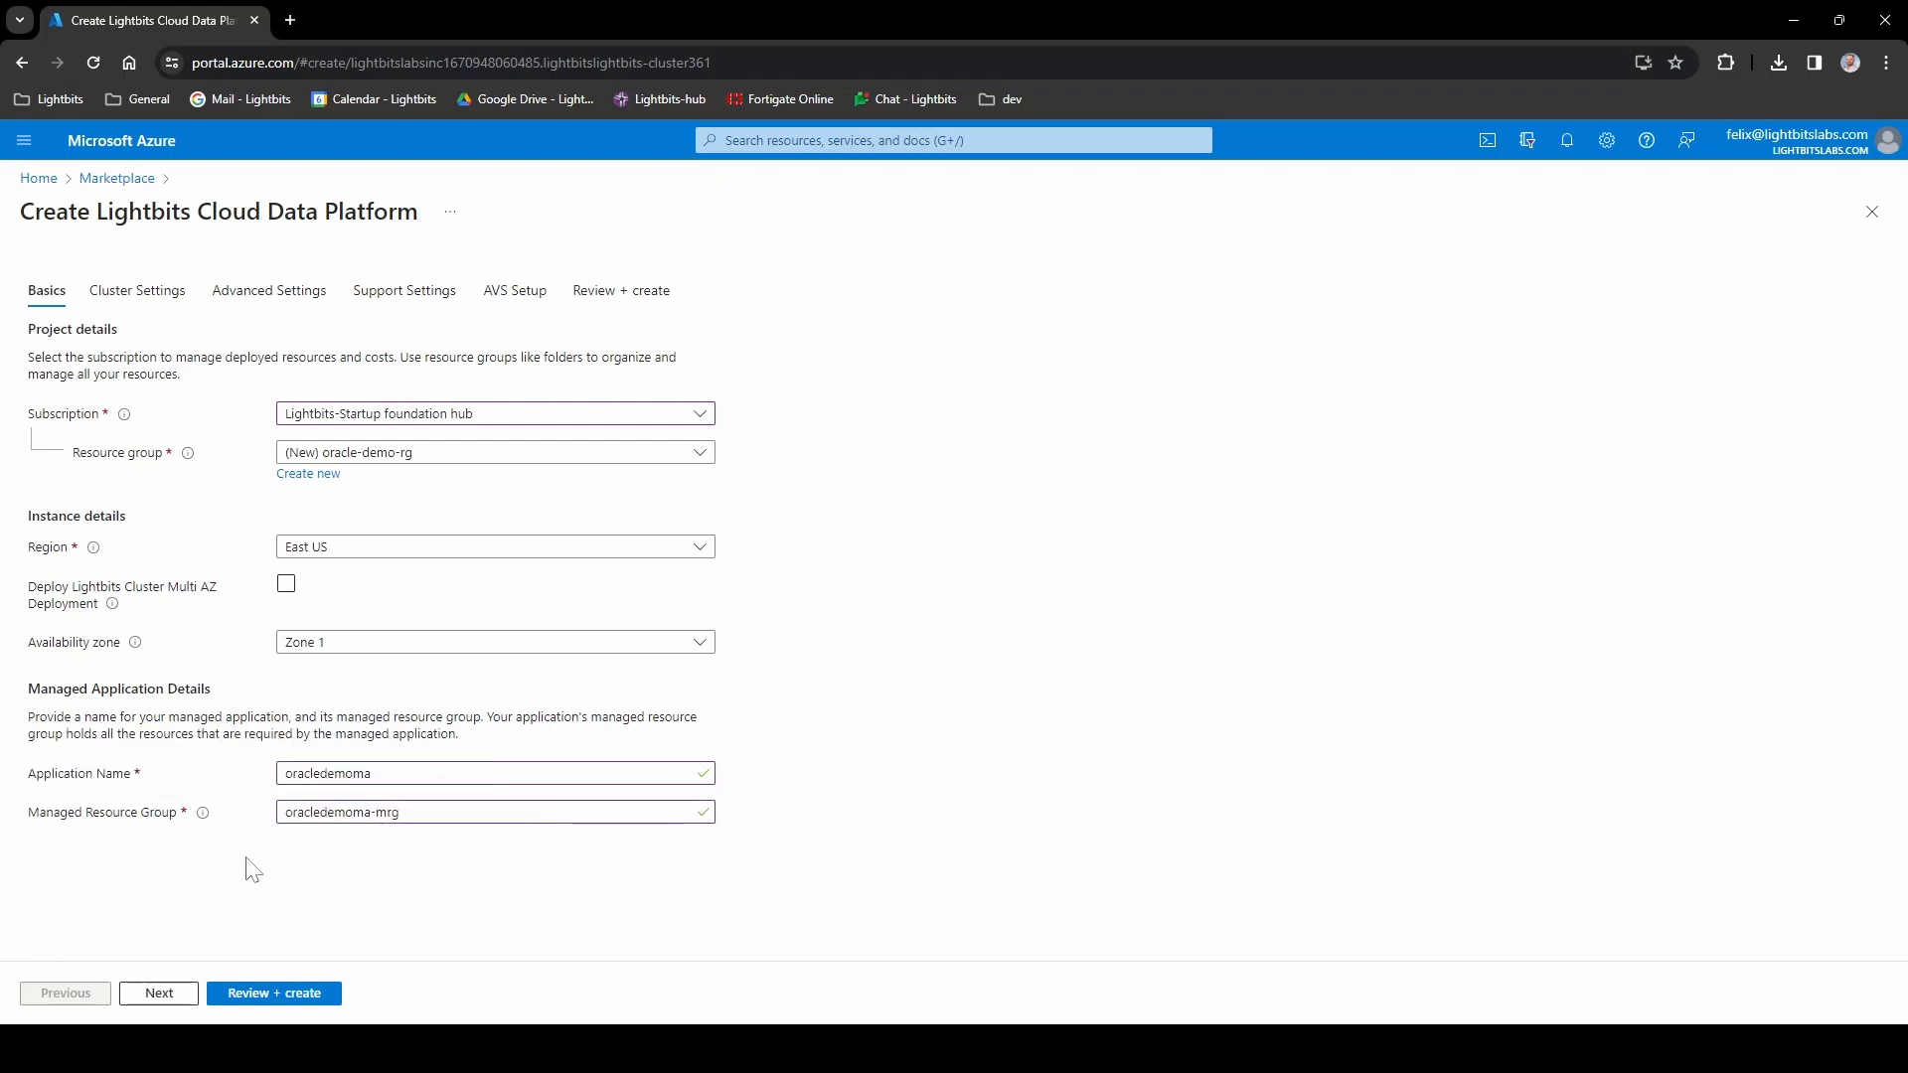
{"action": "left_click", "coordinate": [179, 998]}
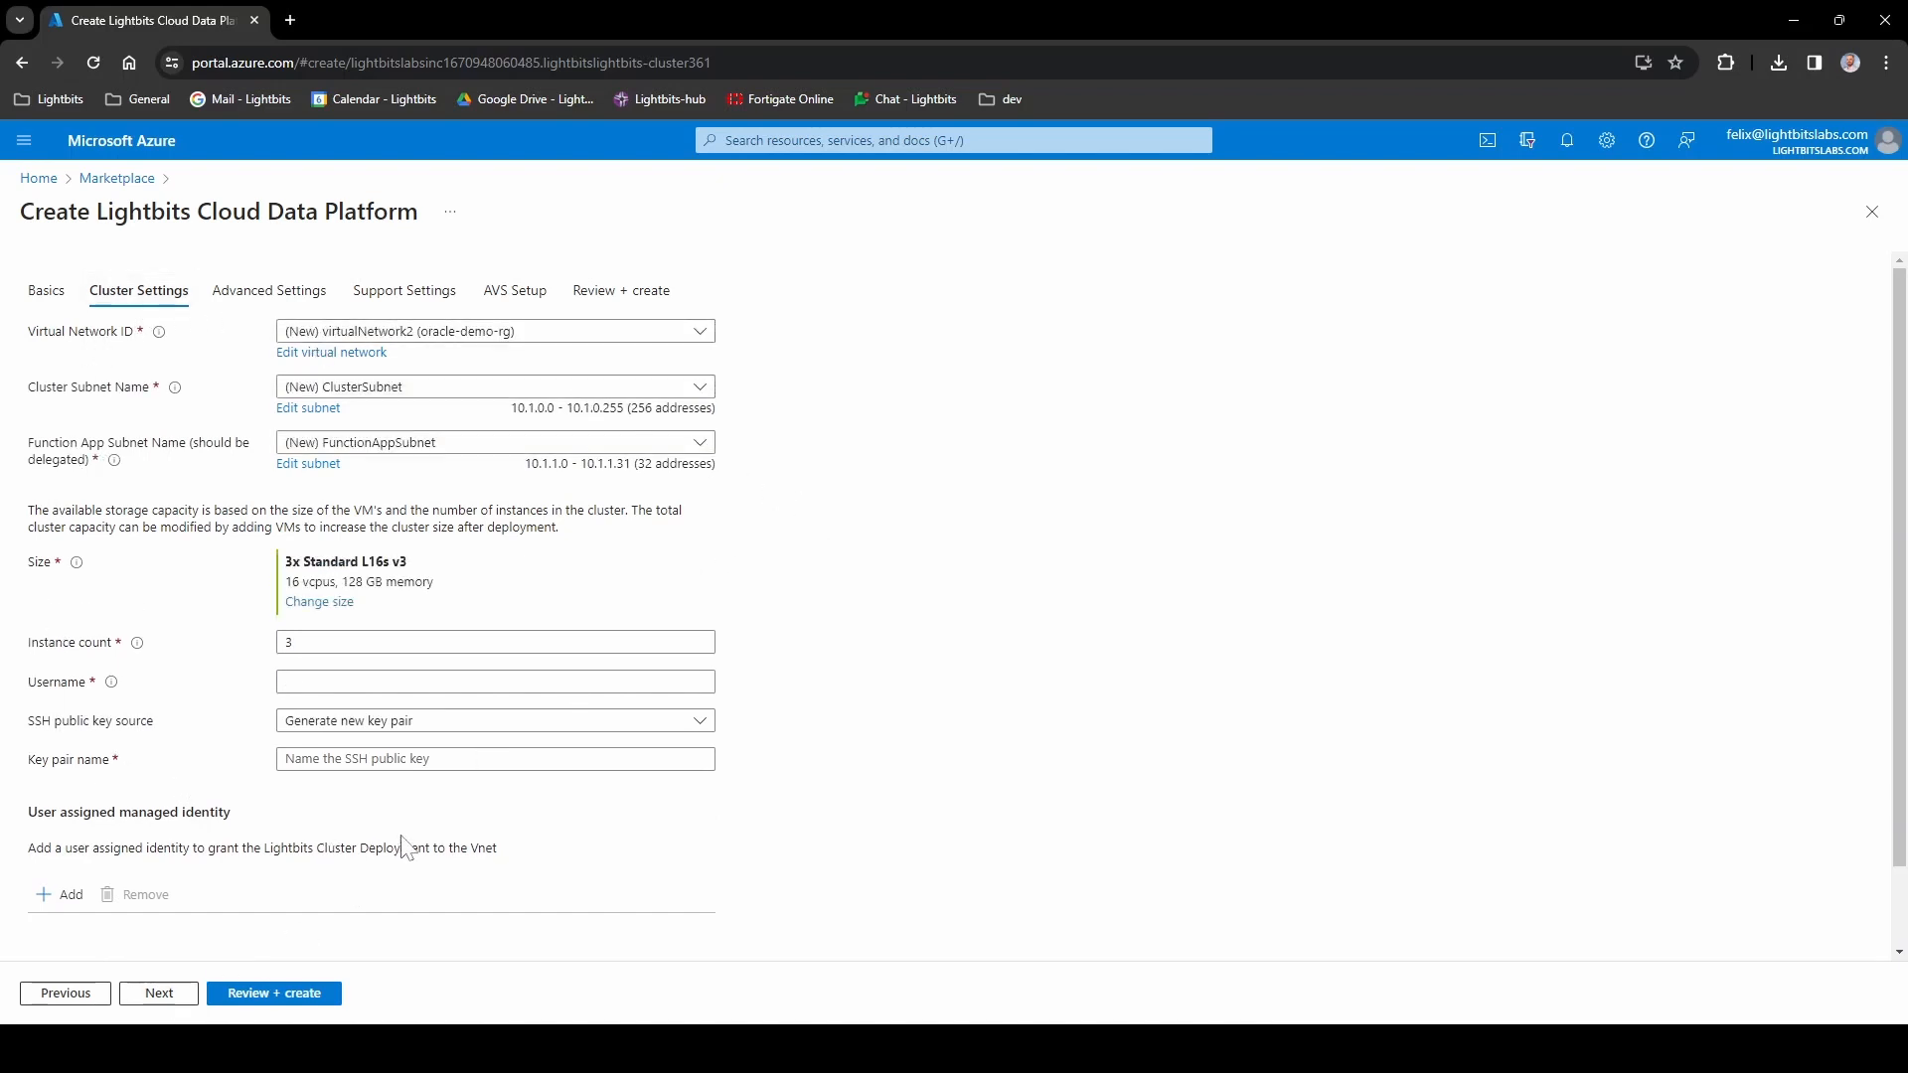
- Edit the cluster's new virtual network, rename it oracle-demo-vnet, and save the change
{"action": "left_click", "coordinate": [343, 331]}
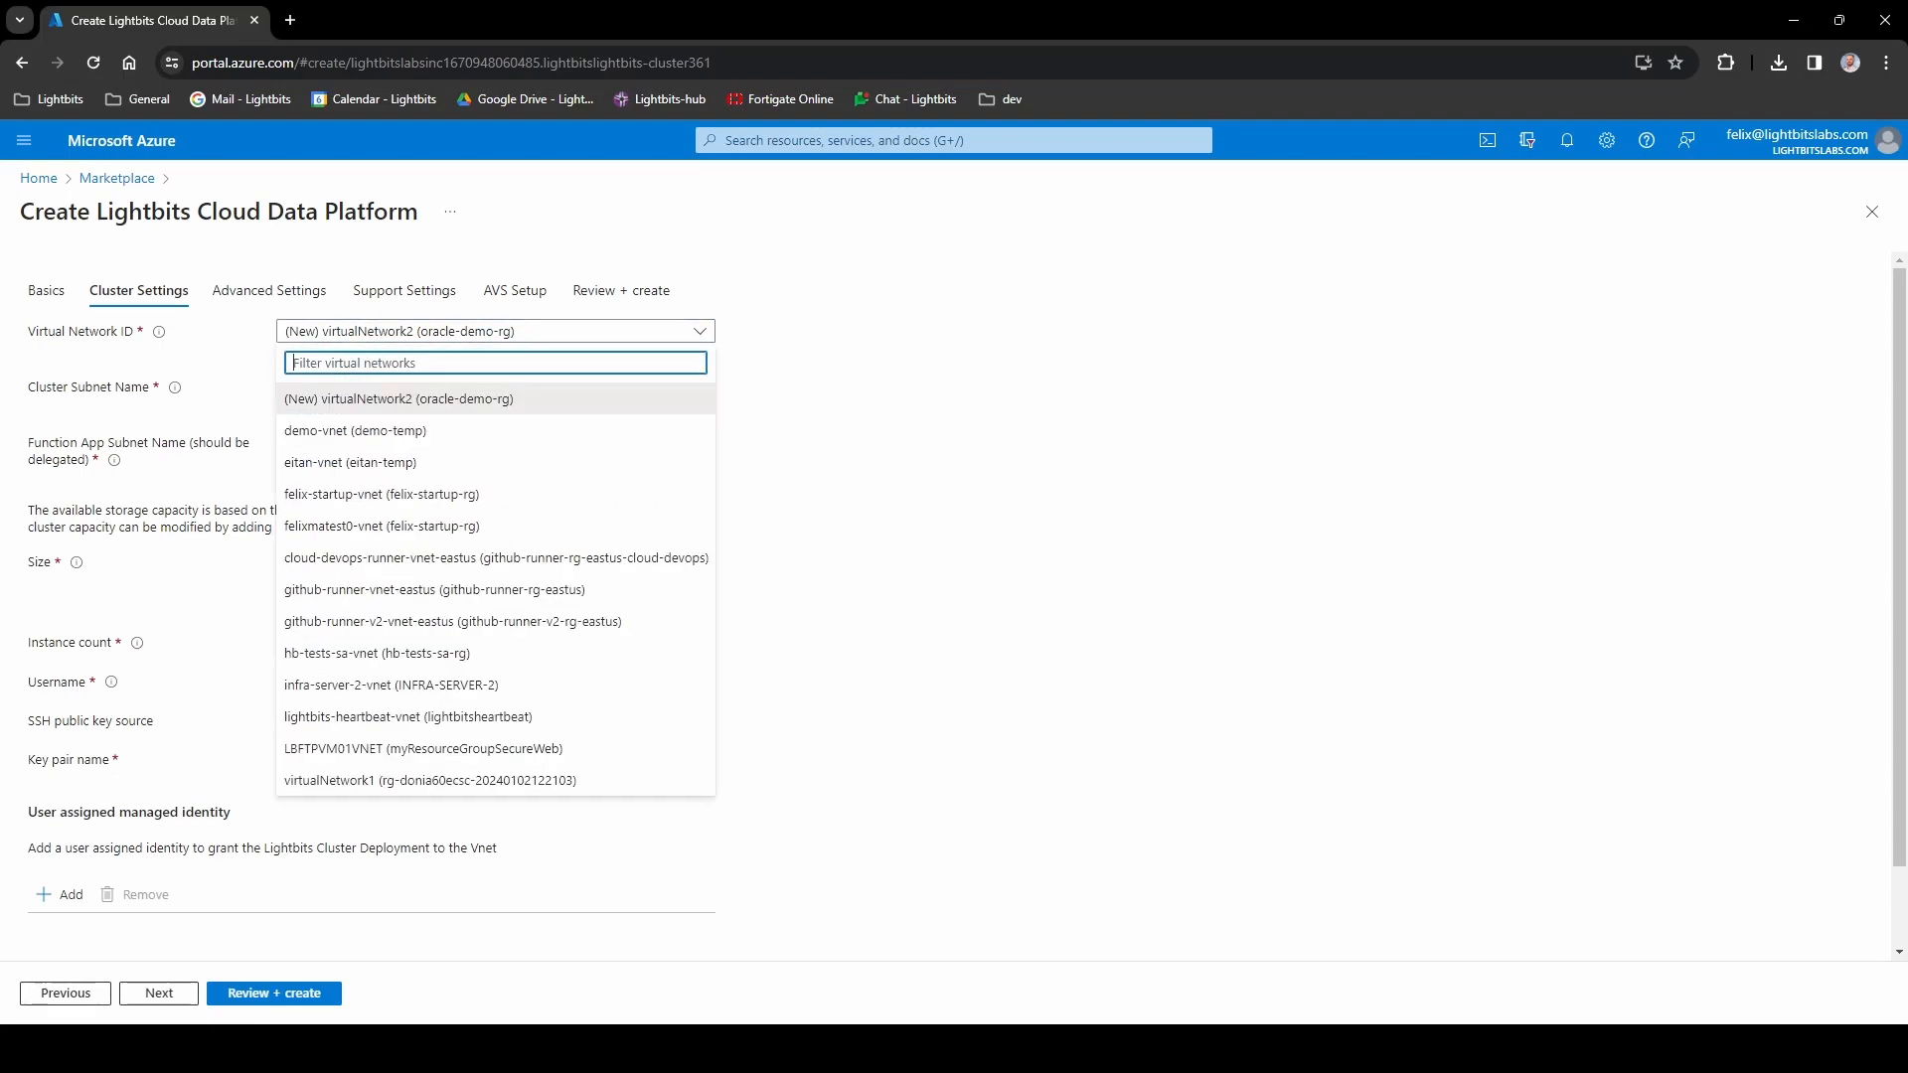
{"action": "left_click", "coordinate": [839, 464]}
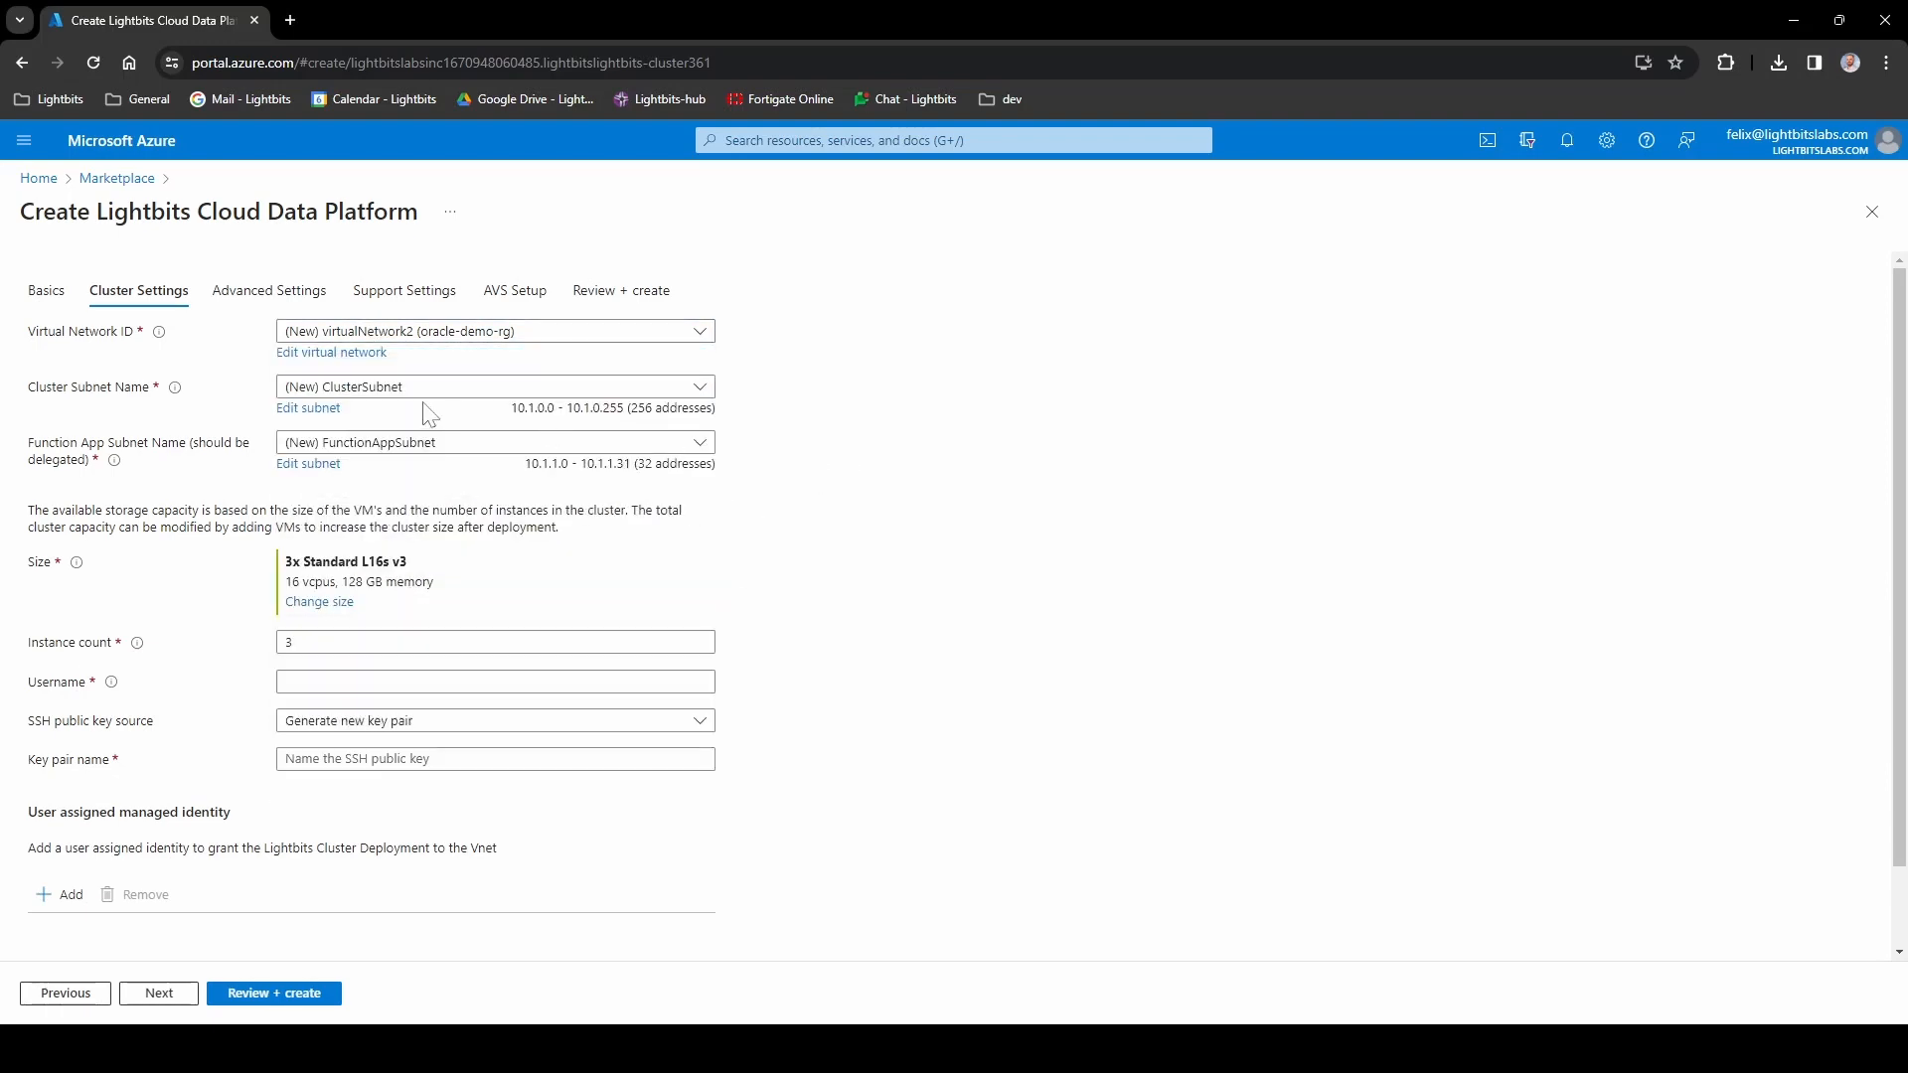
{"action": "left_click", "coordinate": [331, 359]}
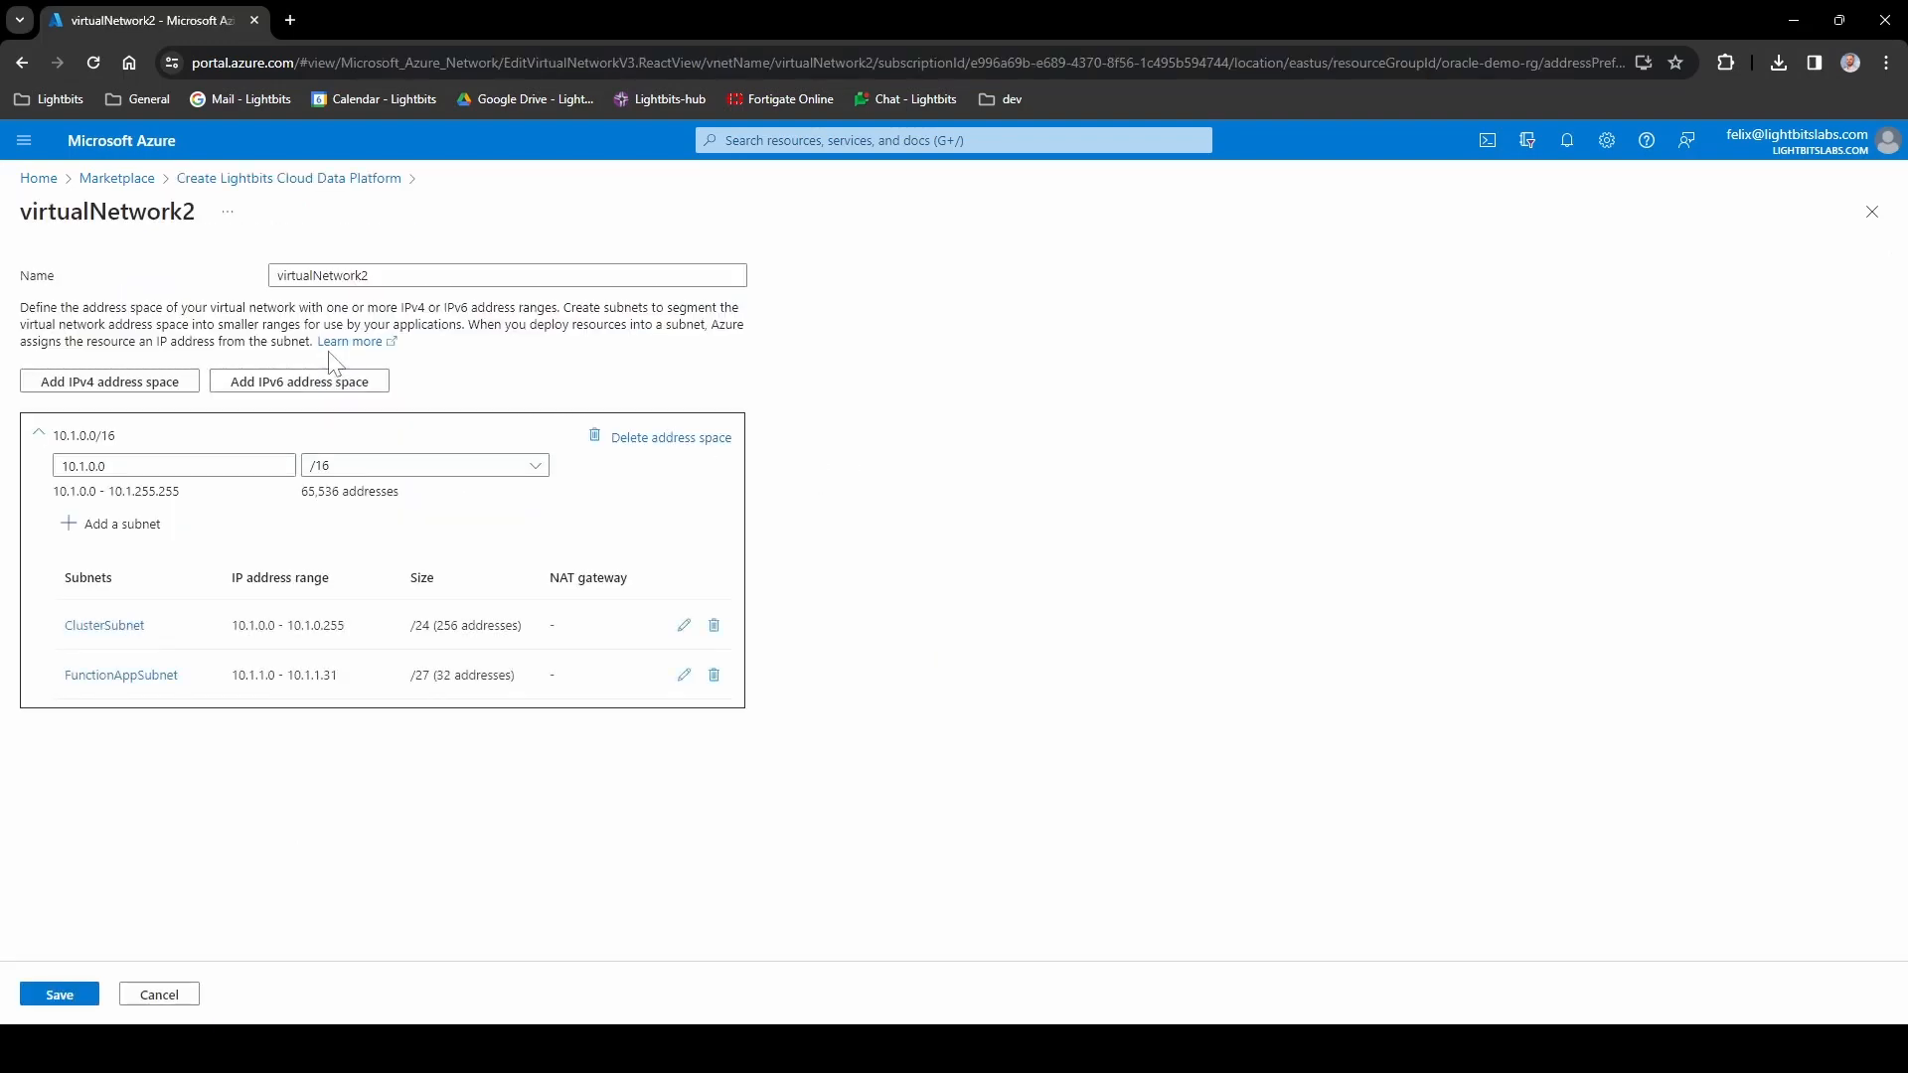
{"action": "type", "text": "o"}
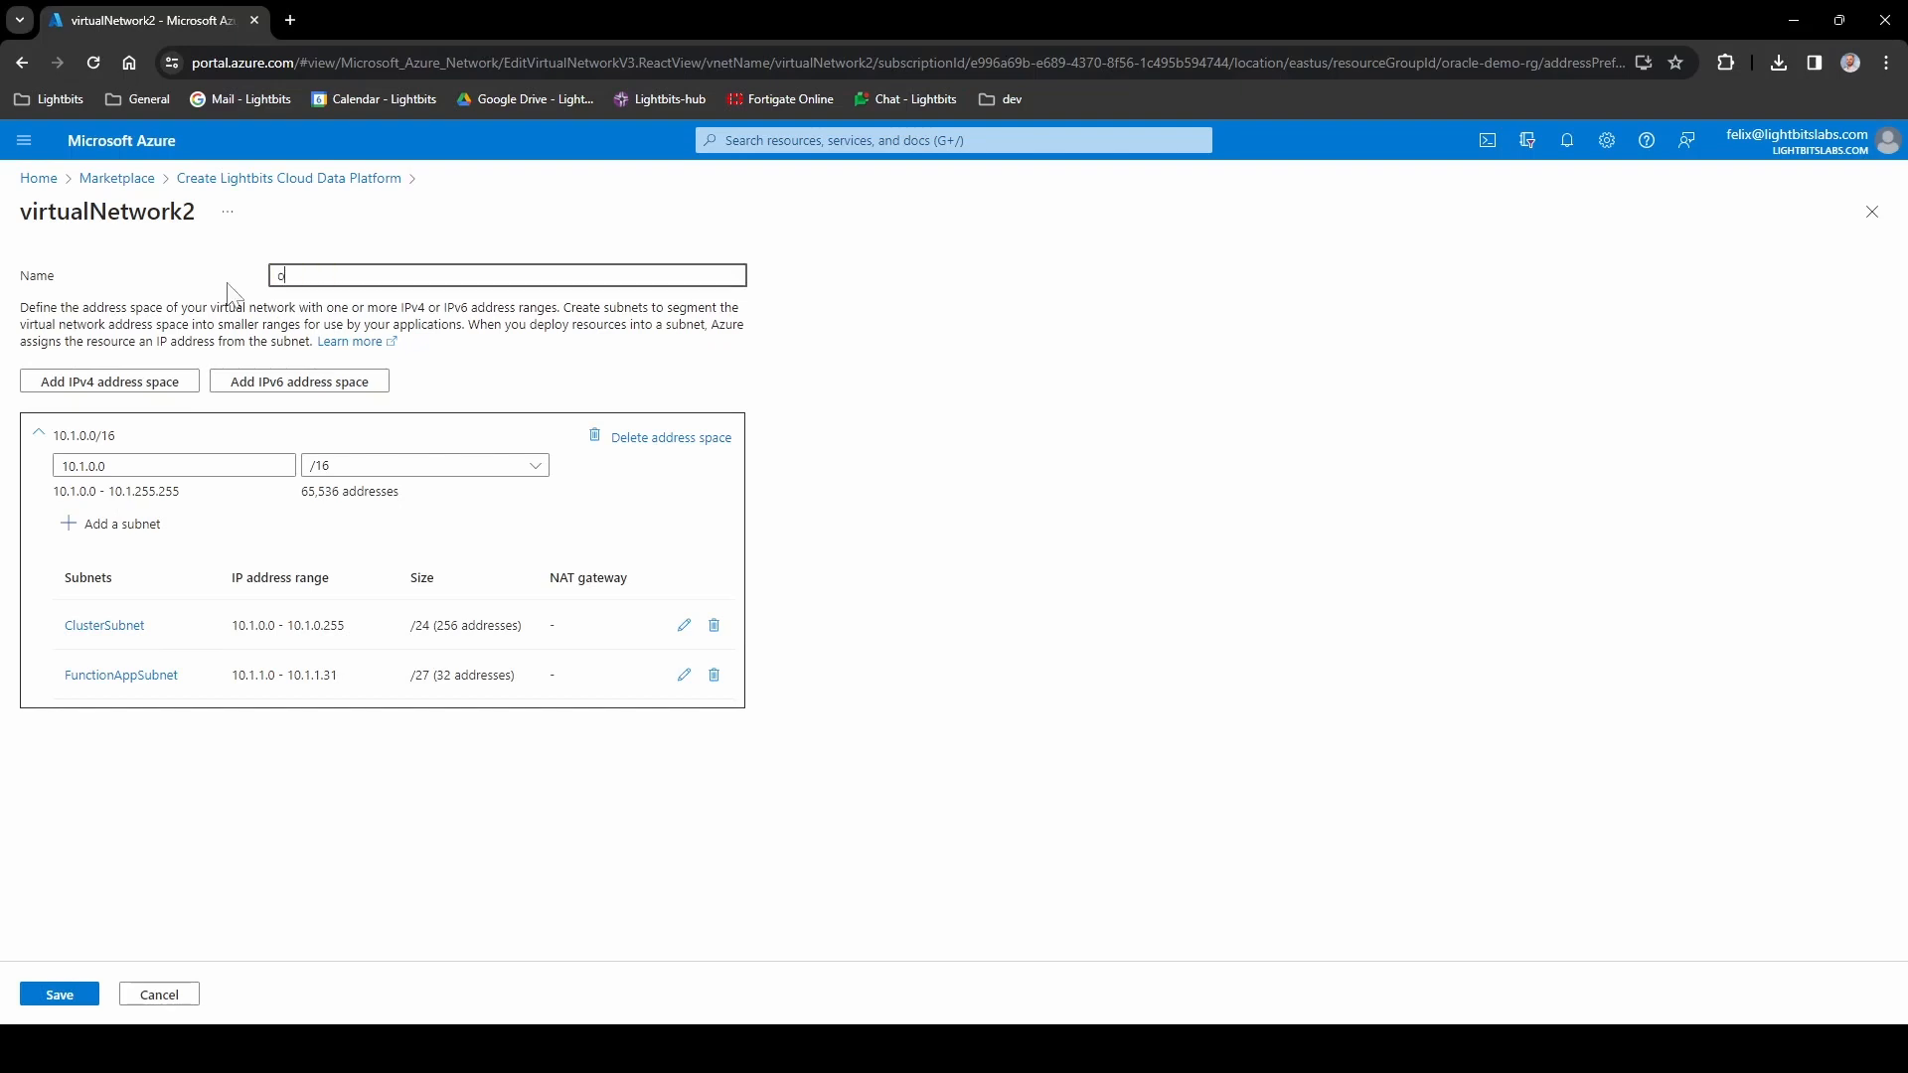
{"action": "type", "text": "racle-demo-vnet"}
{"action": "left_click", "coordinate": [884, 529]}
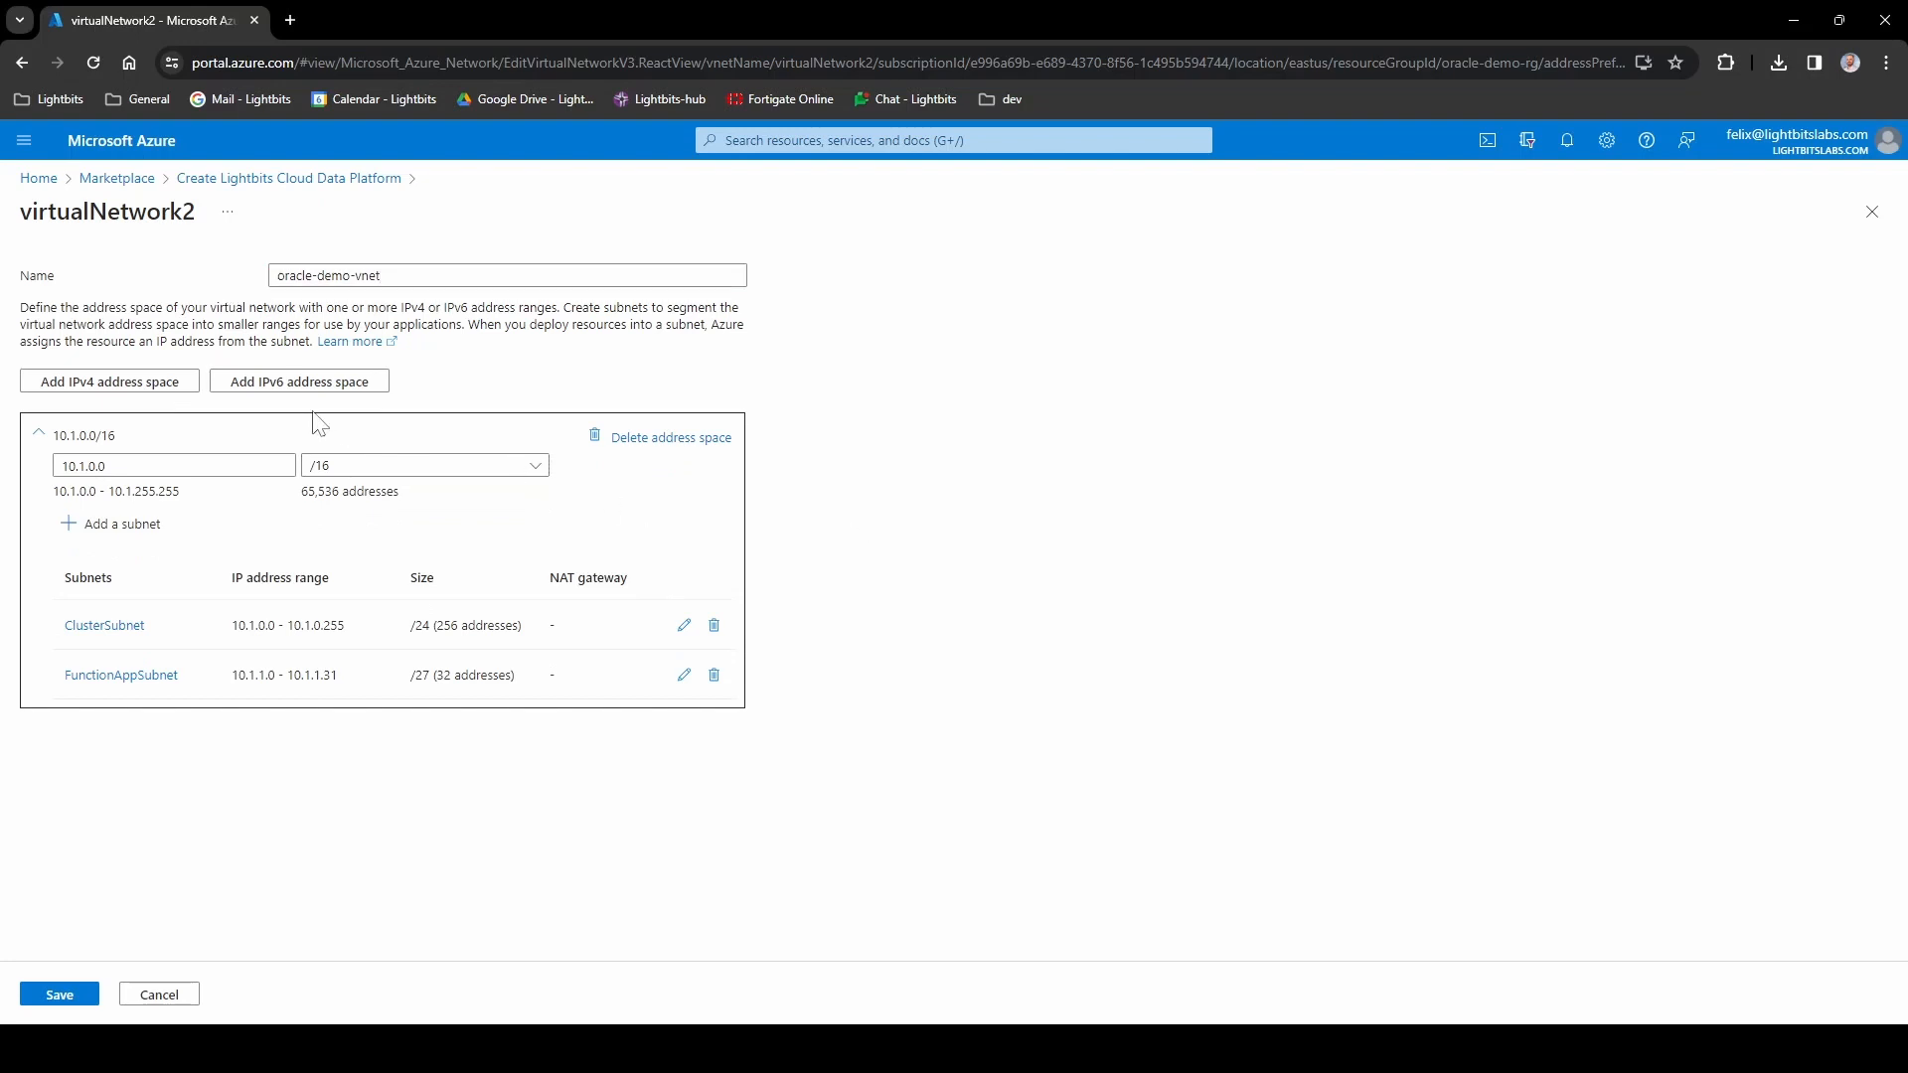
{"action": "left_click", "coordinate": [140, 467]}
{"action": "left_click", "coordinate": [92, 986]}
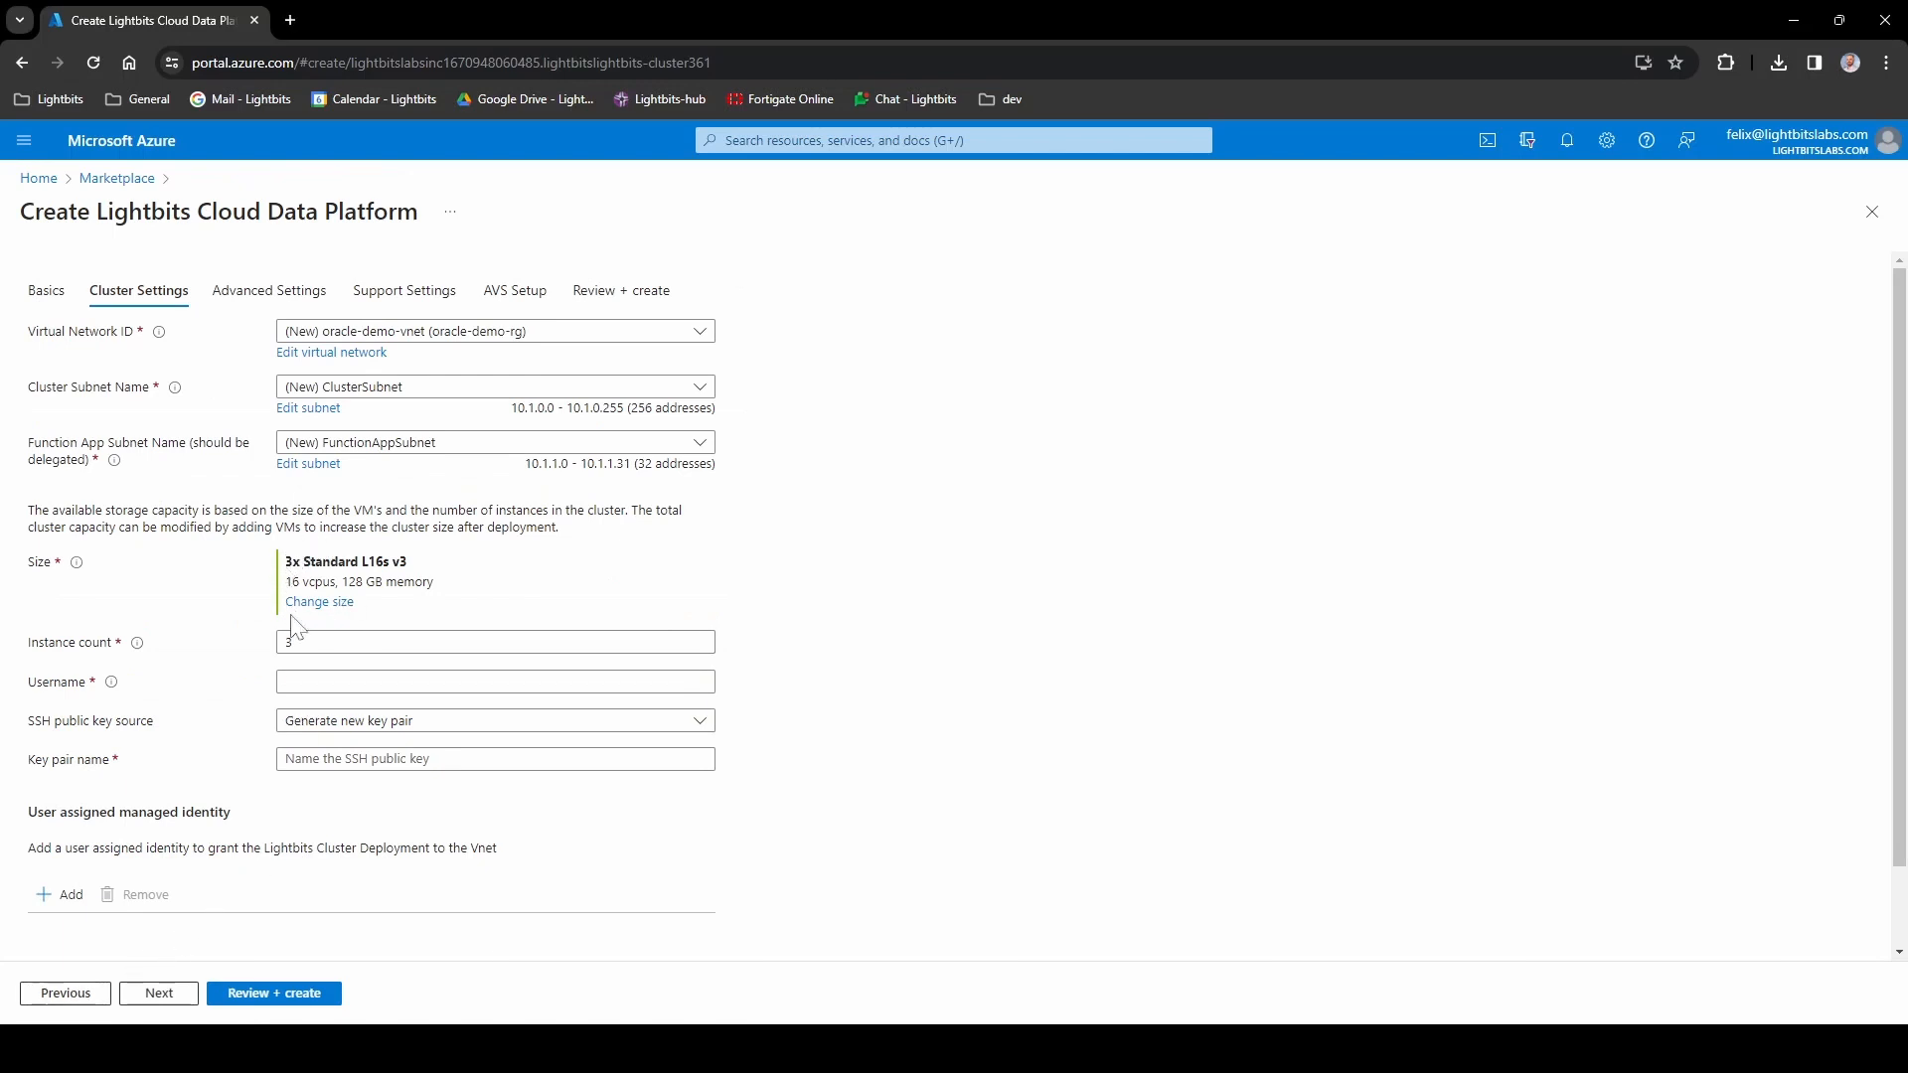
- Choose Standard L64s v3 as the cluster VM size, keeping 3 instances
{"action": "left_click", "coordinate": [316, 602]}
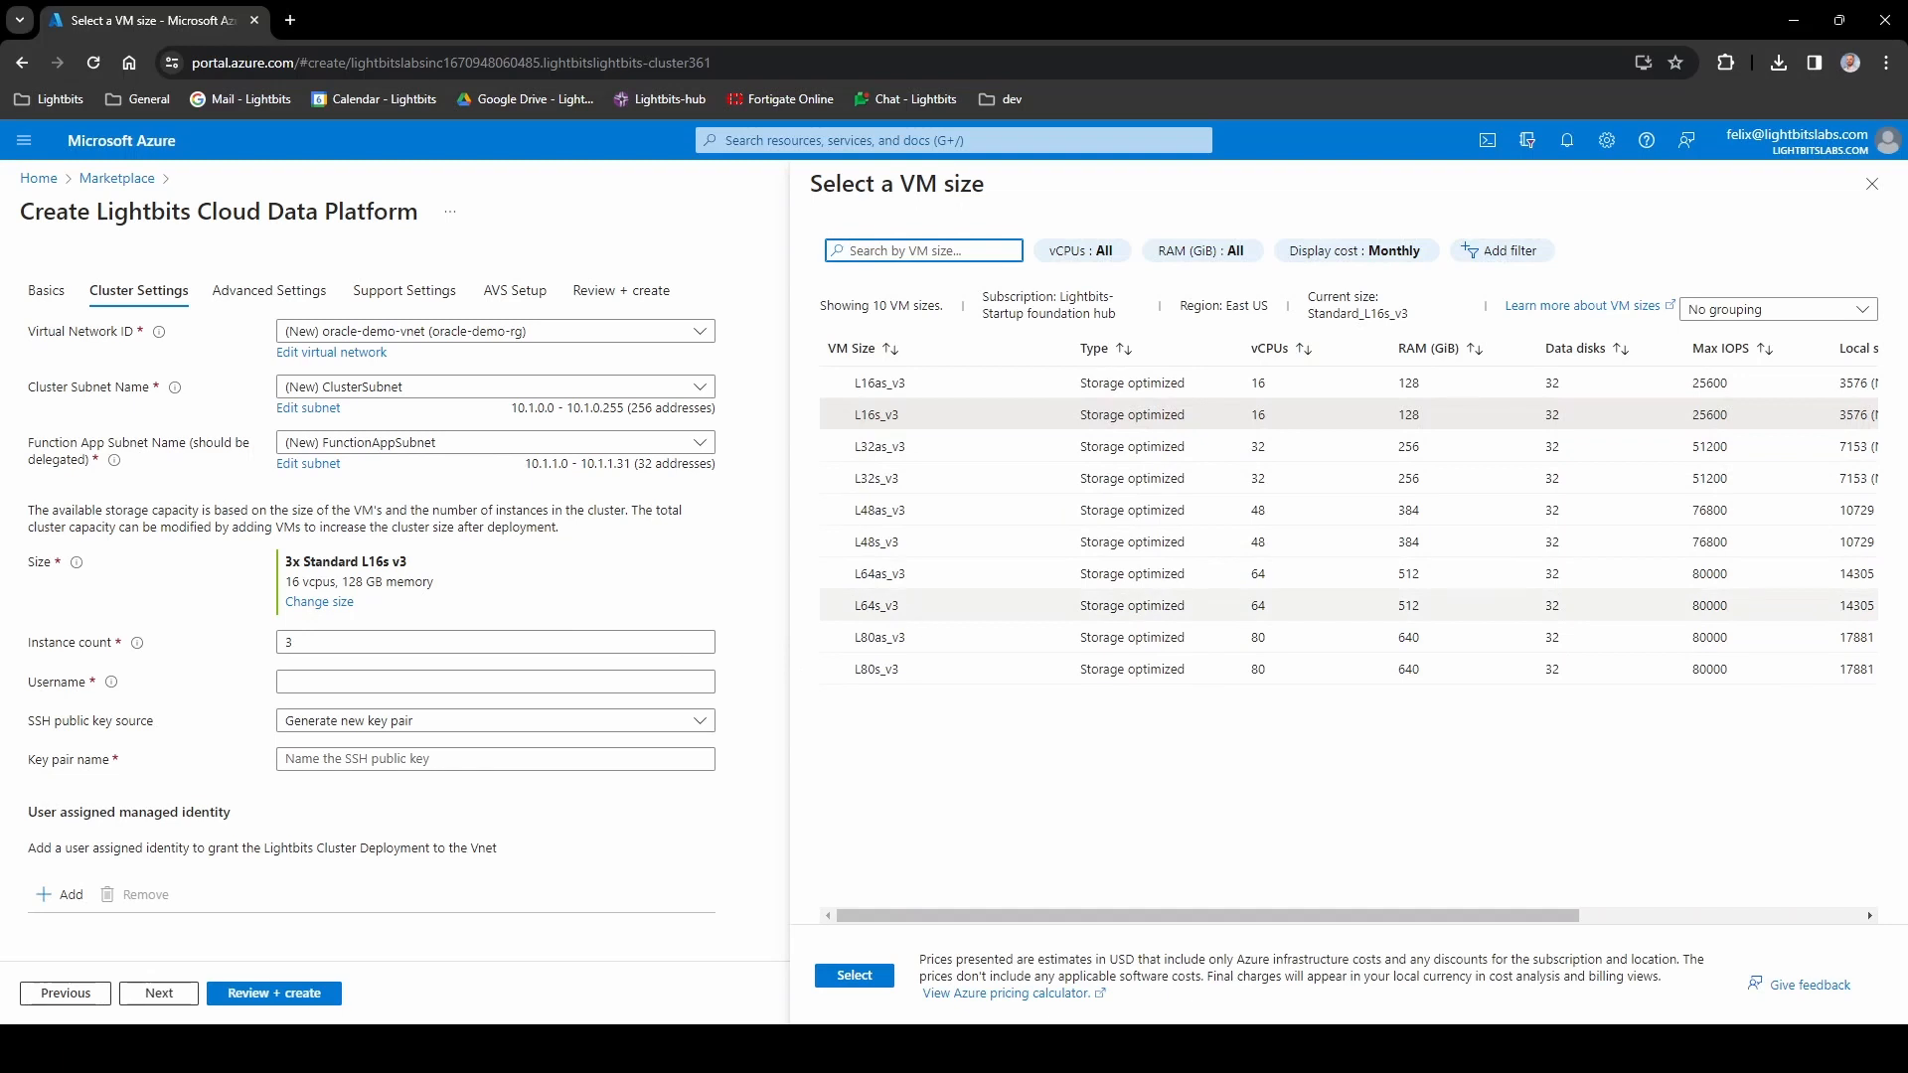
{"action": "left_click", "coordinate": [910, 604]}
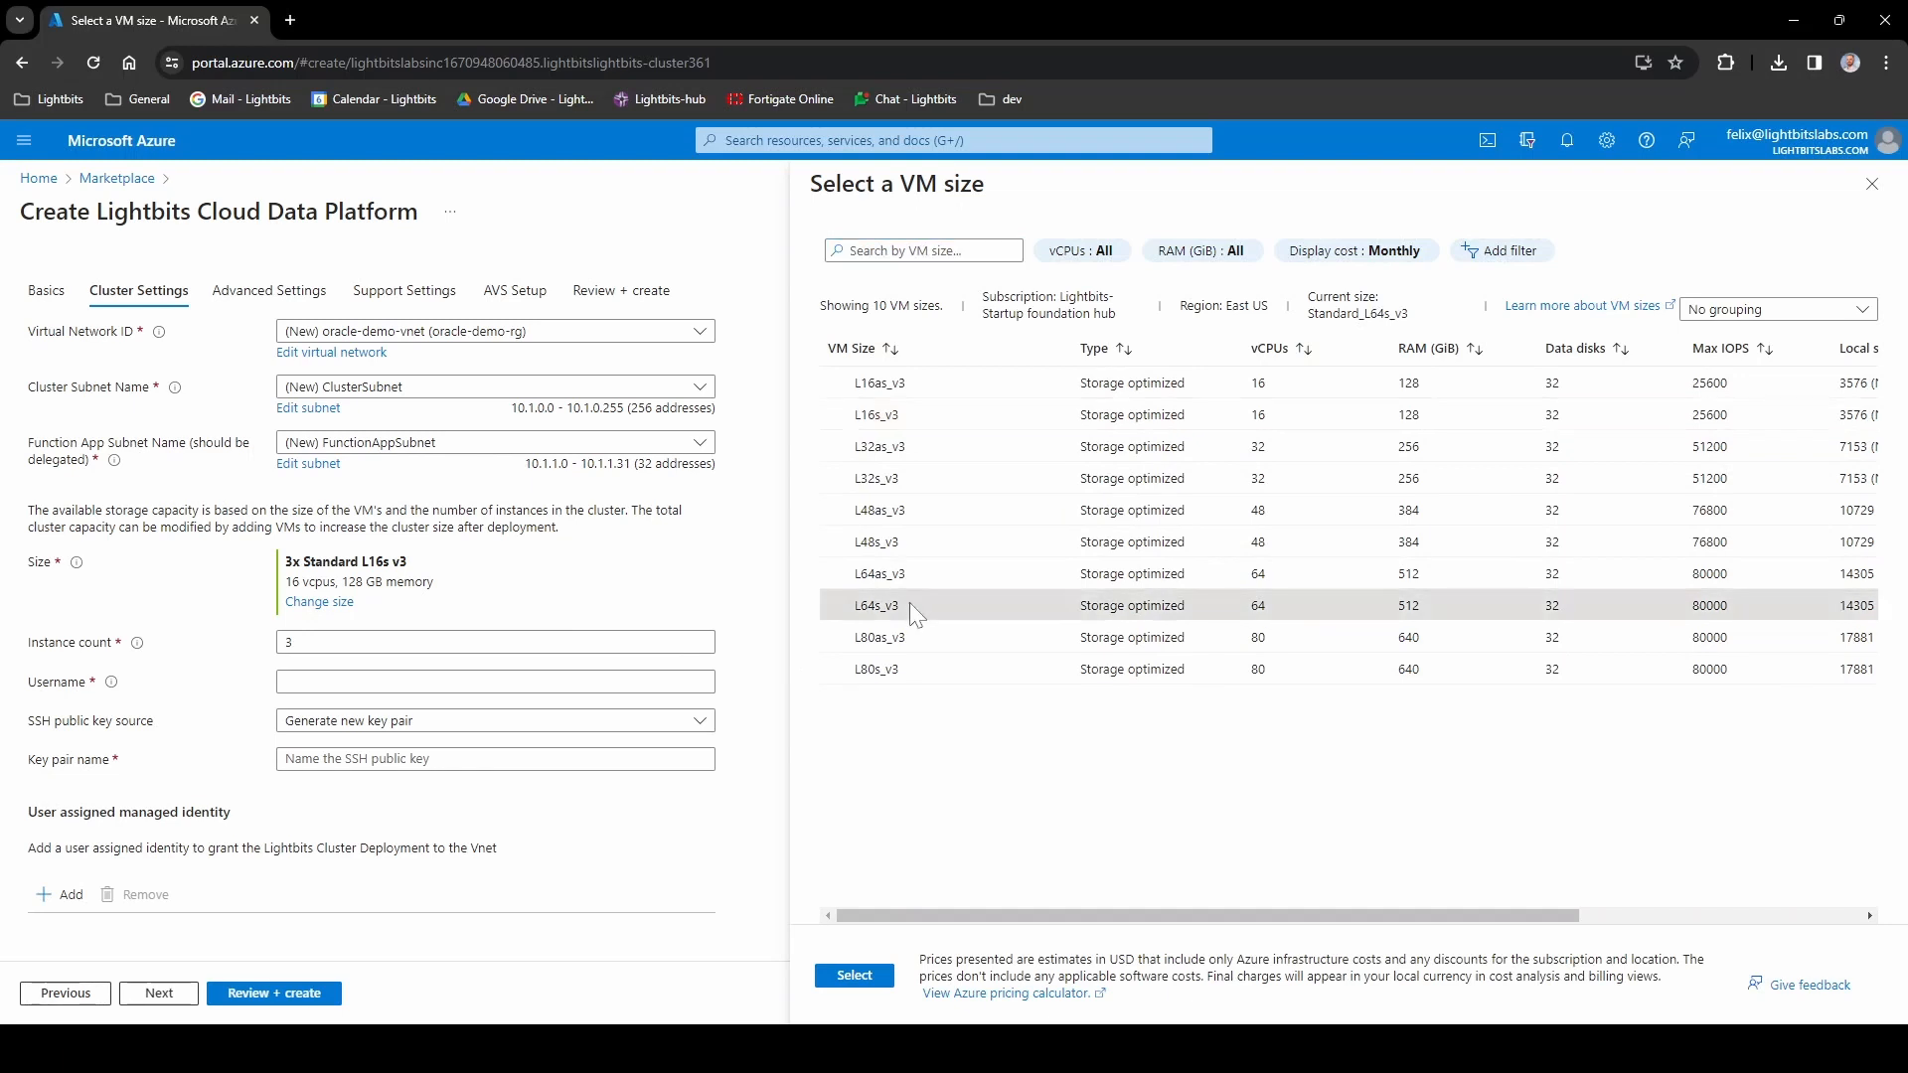
{"action": "left_click", "coordinate": [871, 977]}
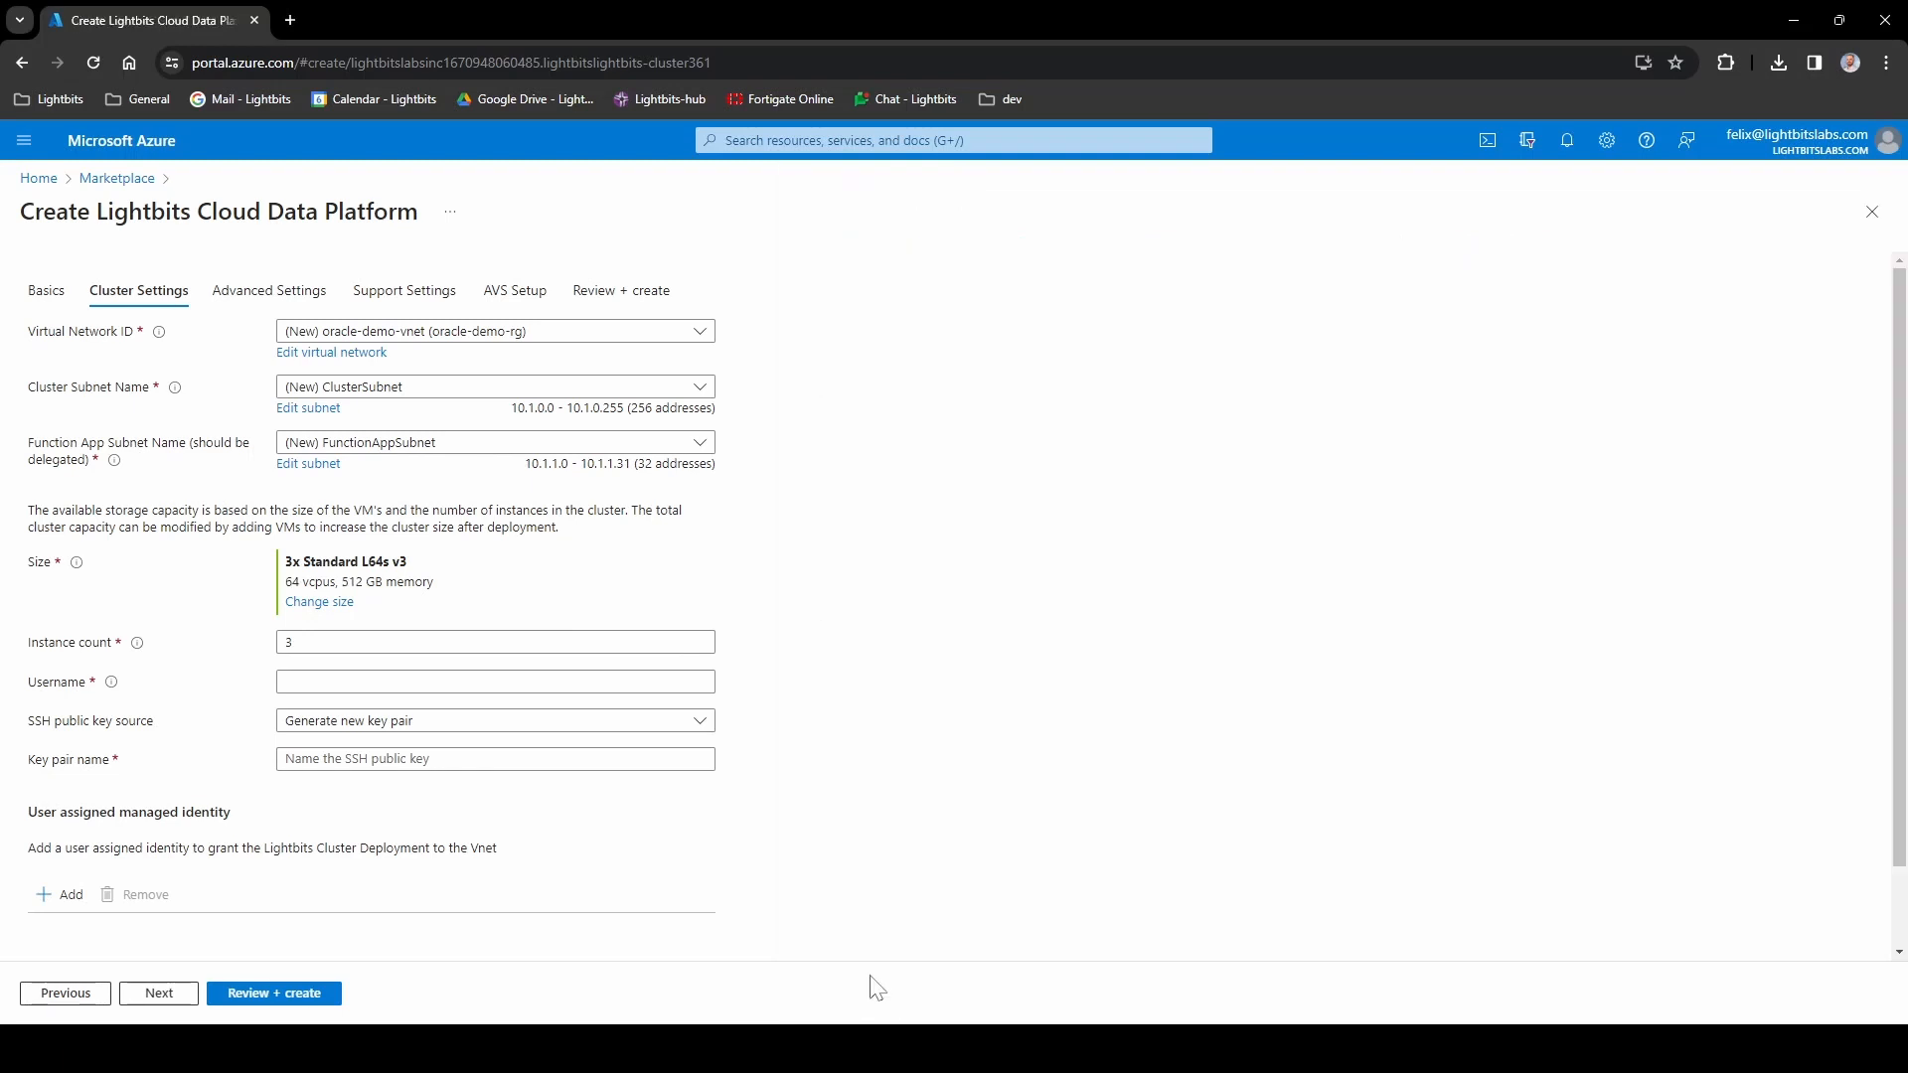
{"action": "double_click", "coordinate": [283, 643]}
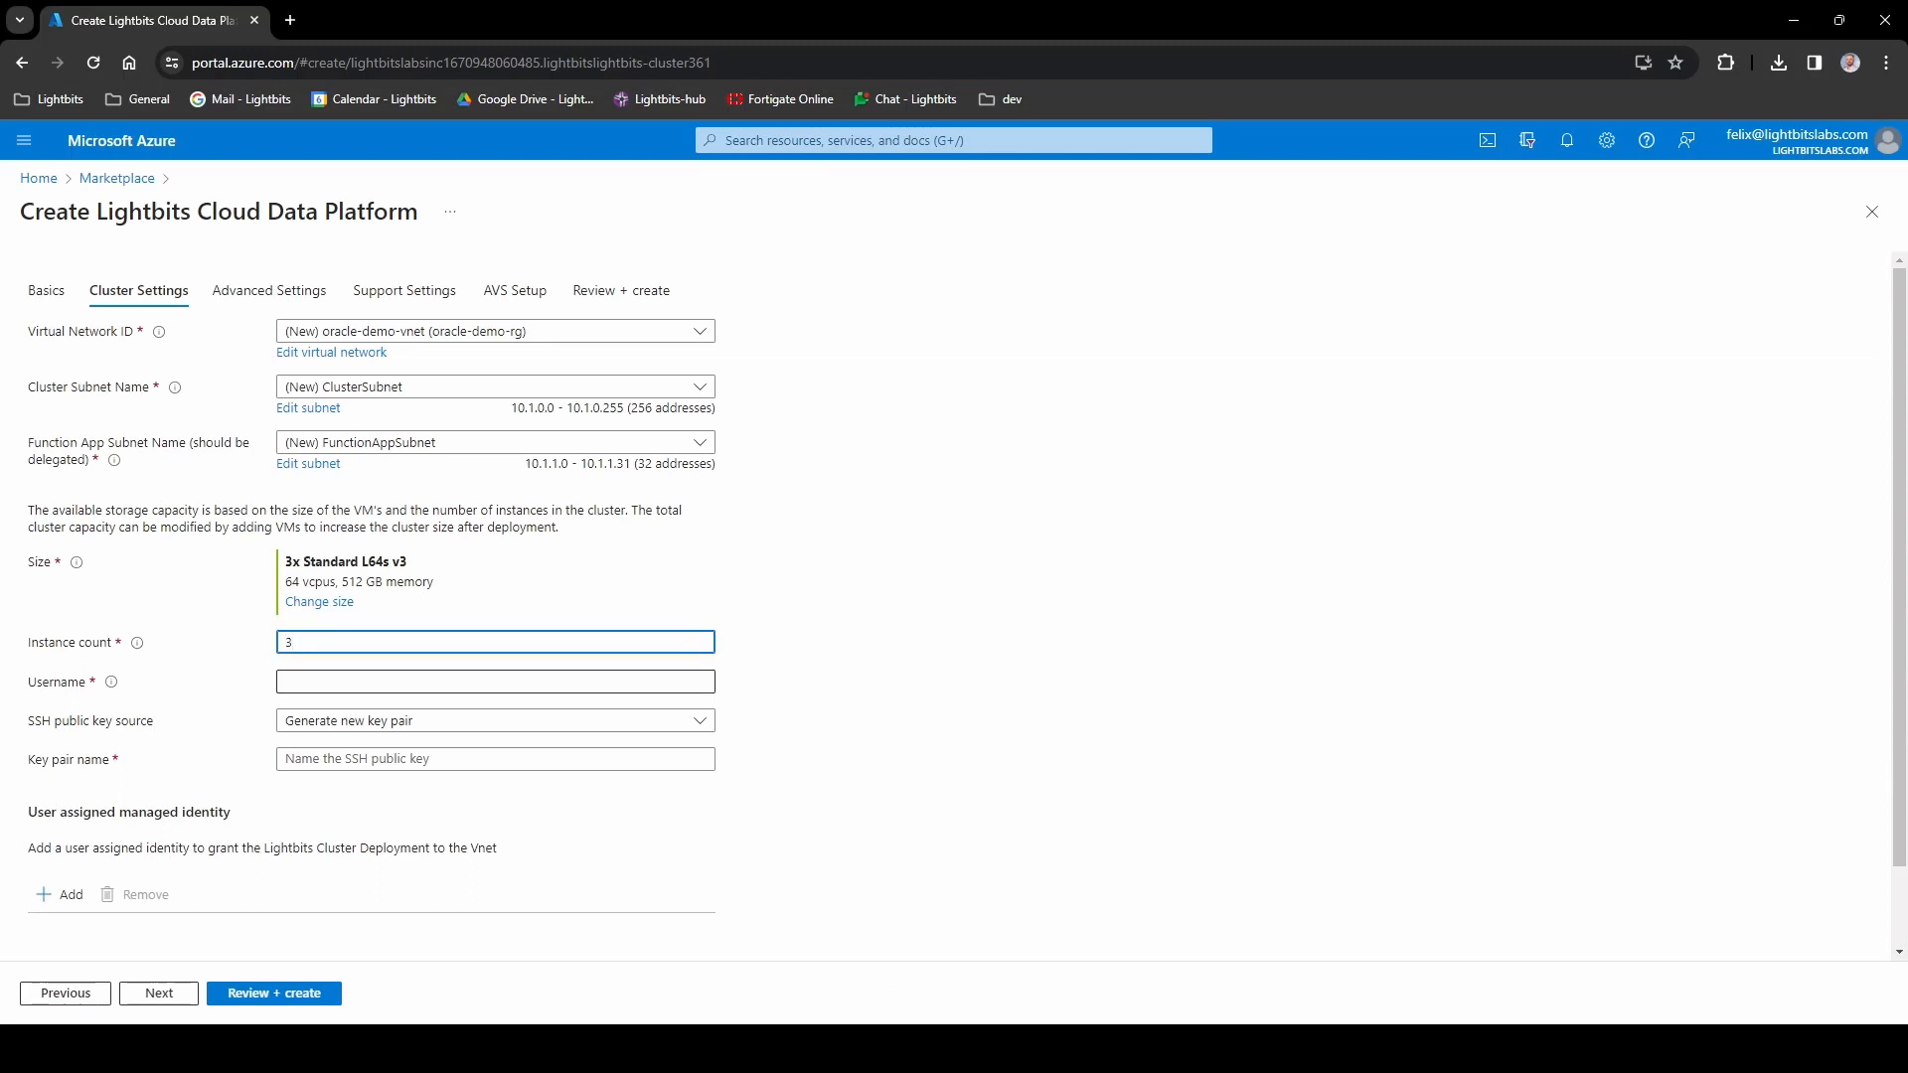
- Set username azureuser and name the new SSH key pair oracle-demo-key
{"action": "left_click", "coordinate": [398, 681]}
{"action": "type", "text": "azure"}
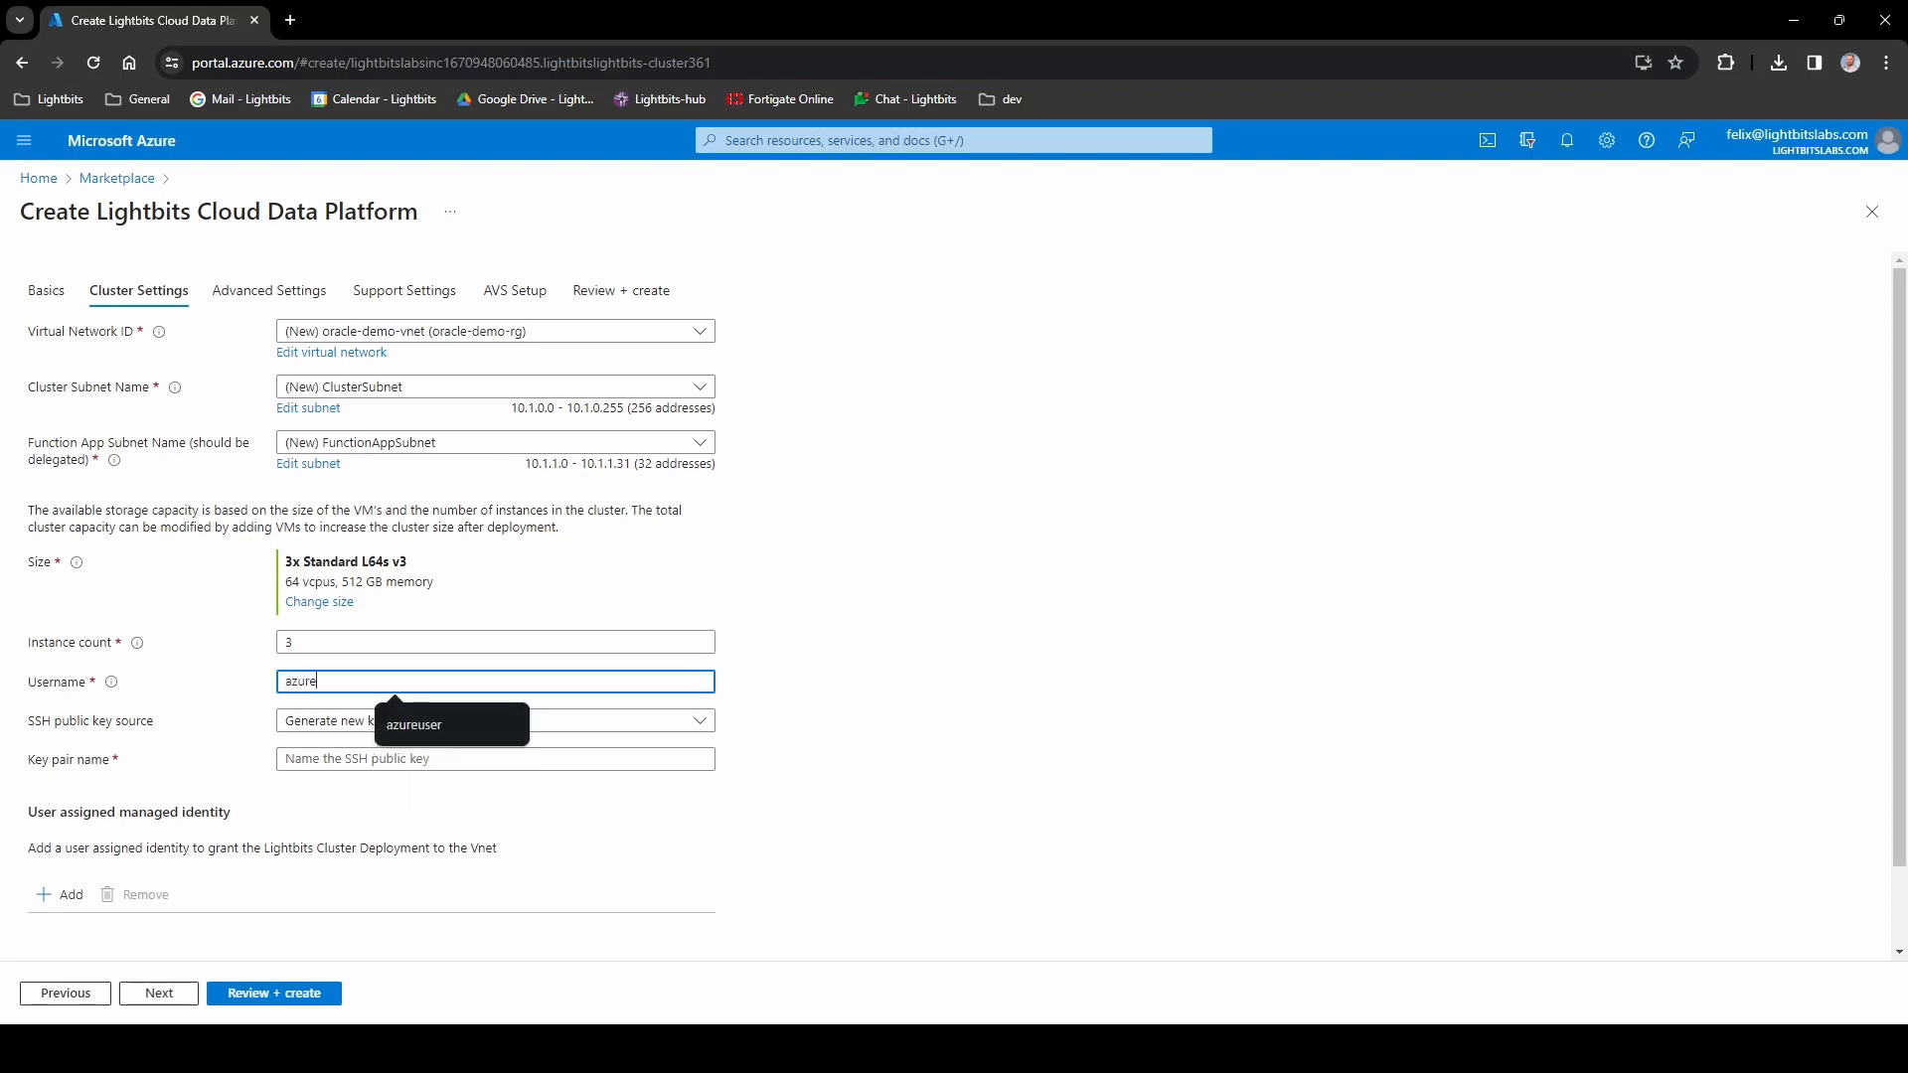
{"action": "type", "text": "user"}
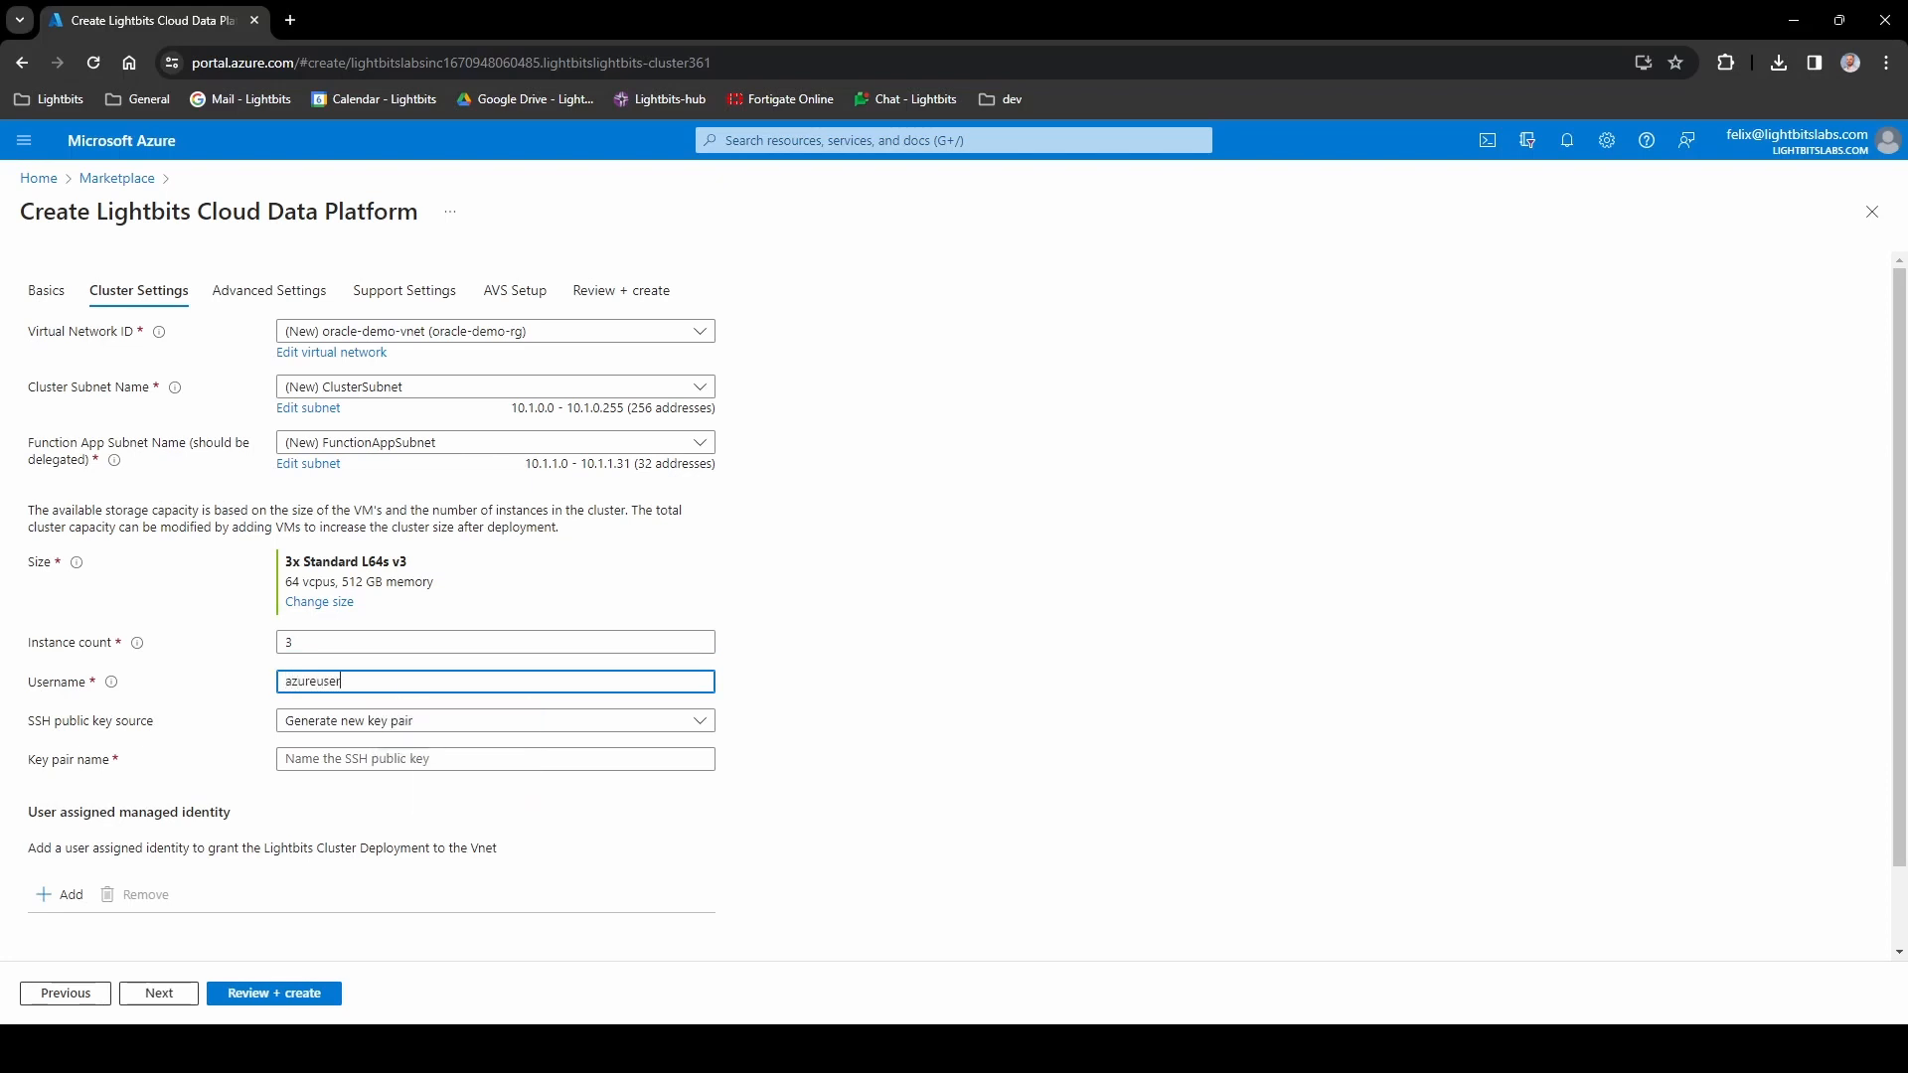
{"action": "left_click", "coordinate": [395, 759]}
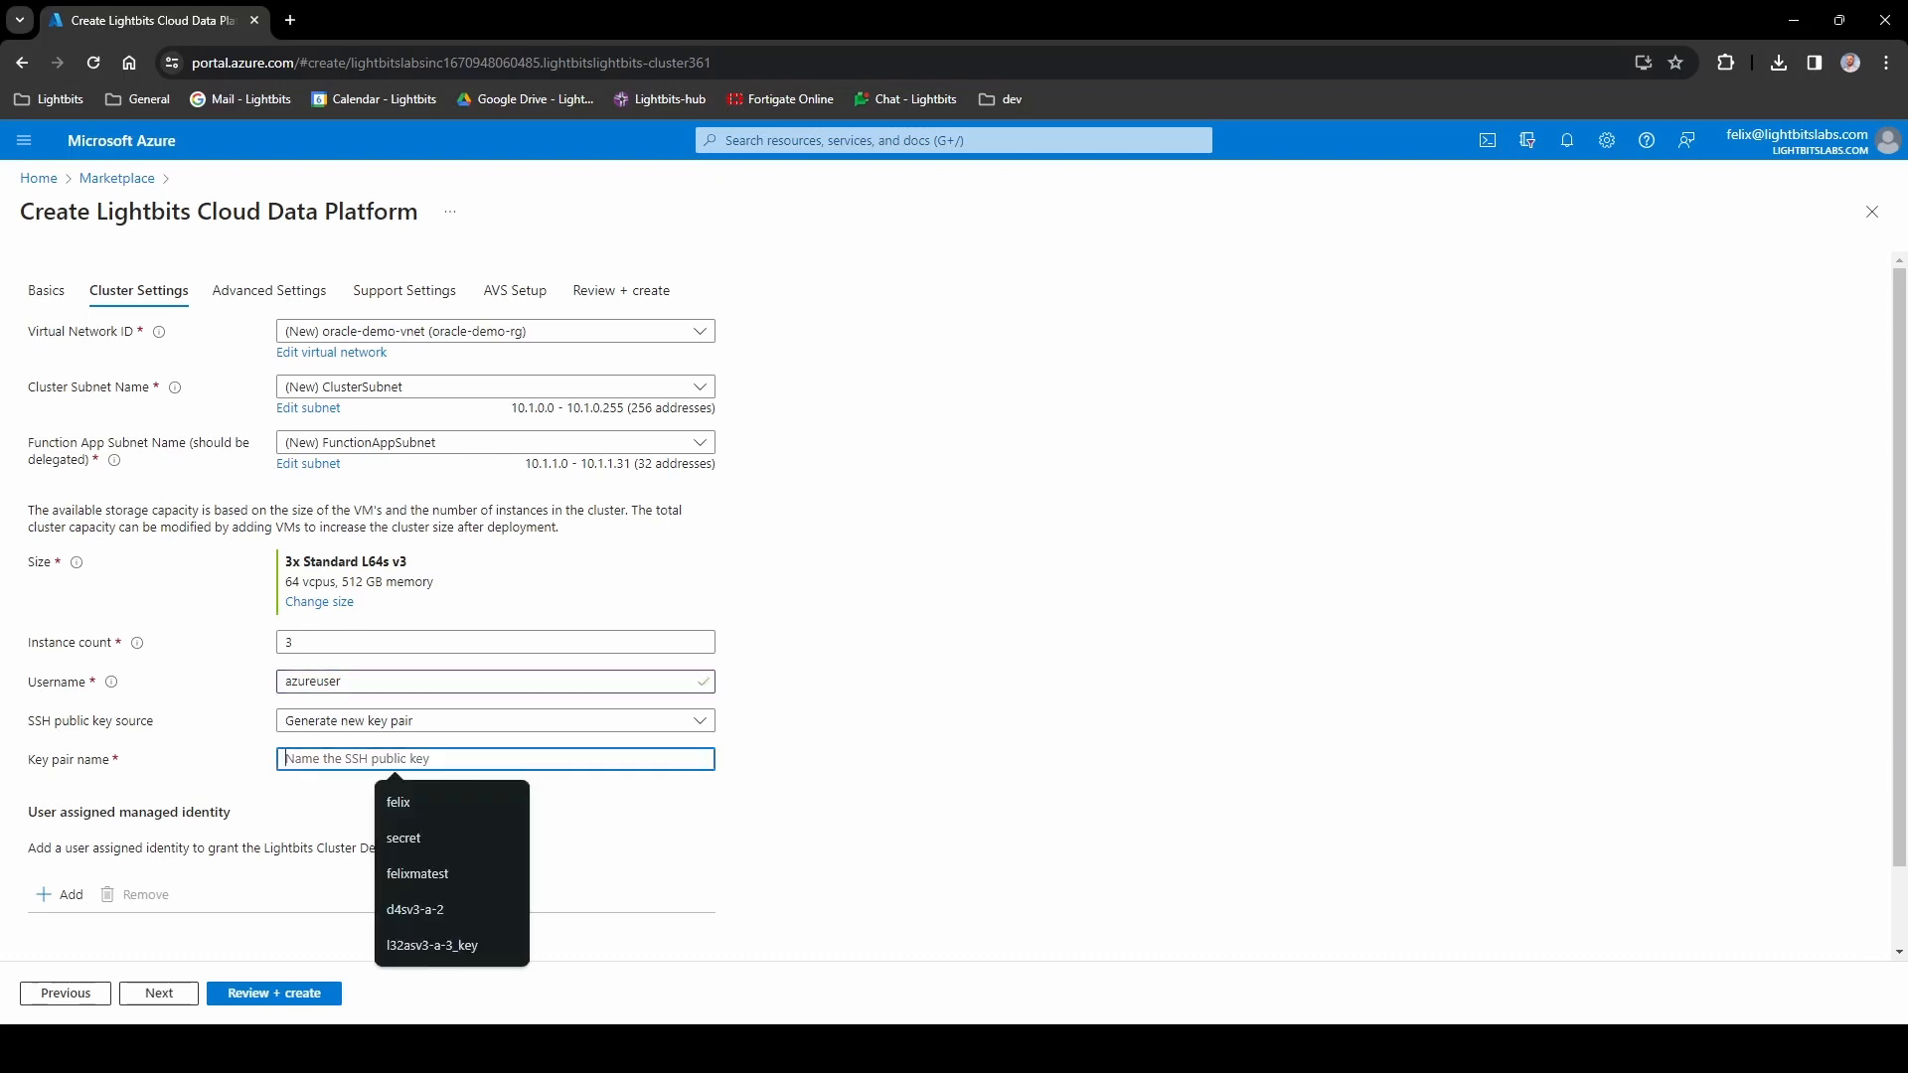
{"action": "type", "text": "oracle"}
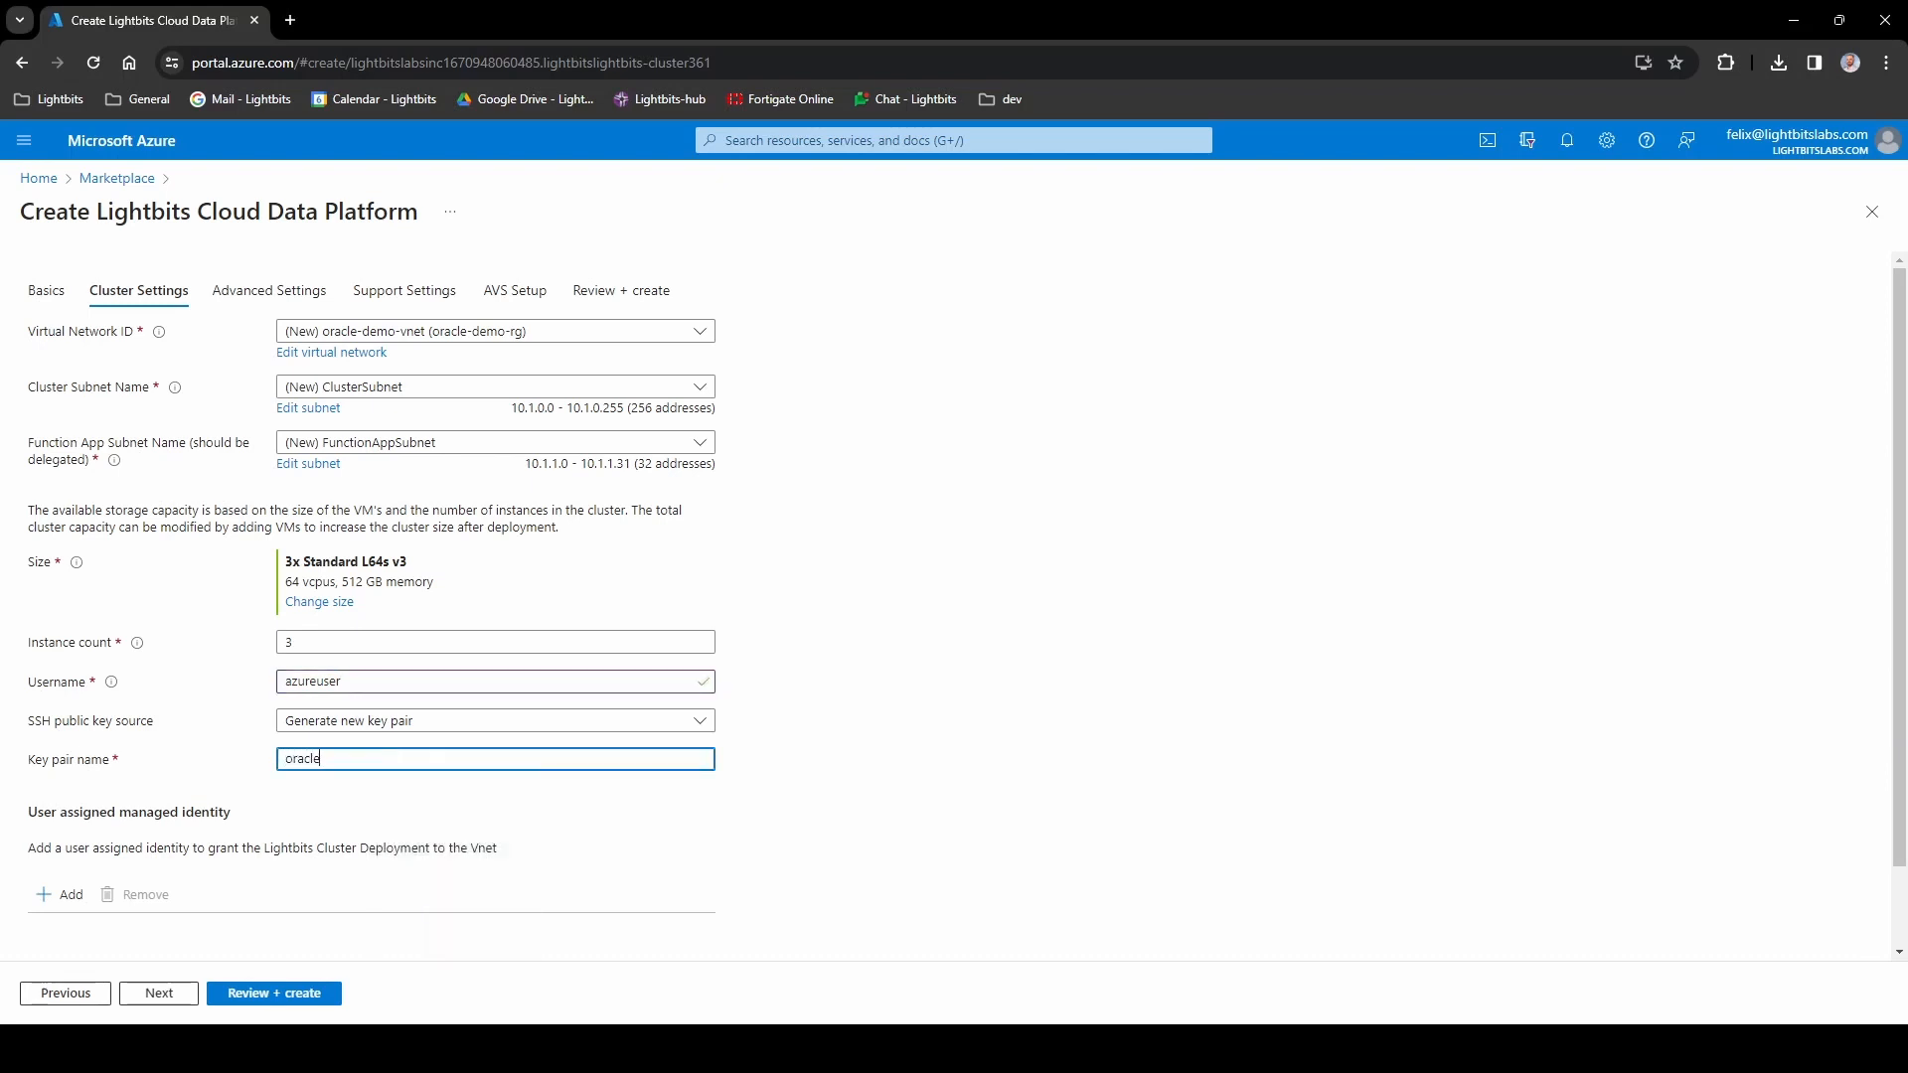
{"action": "type", "text": "-demo-key"}
{"action": "left_click", "coordinate": [332, 804]}
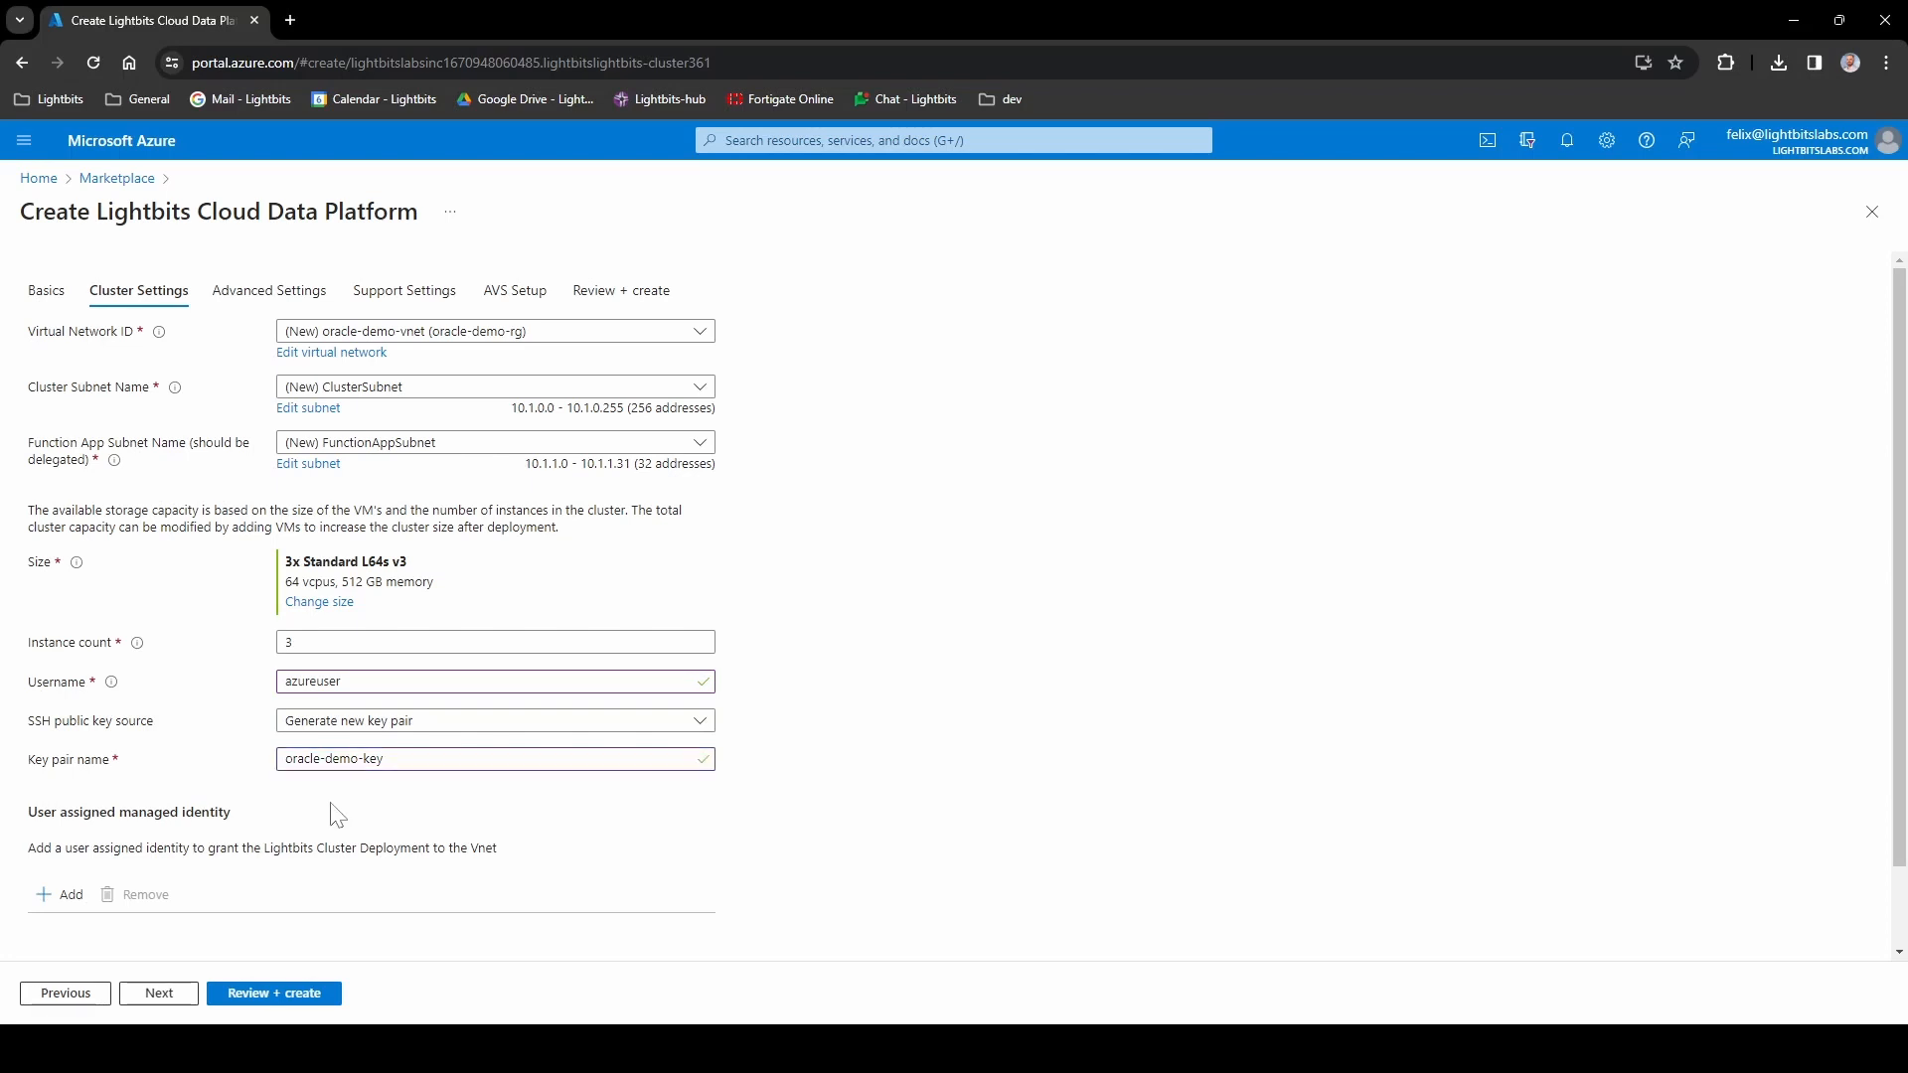
- Prefix the resource prefix and NSG name with 'oracle', giving oraclelbcluster and oraclelbcluster_VMnsg
{"action": "left_click", "coordinate": [176, 1000]}
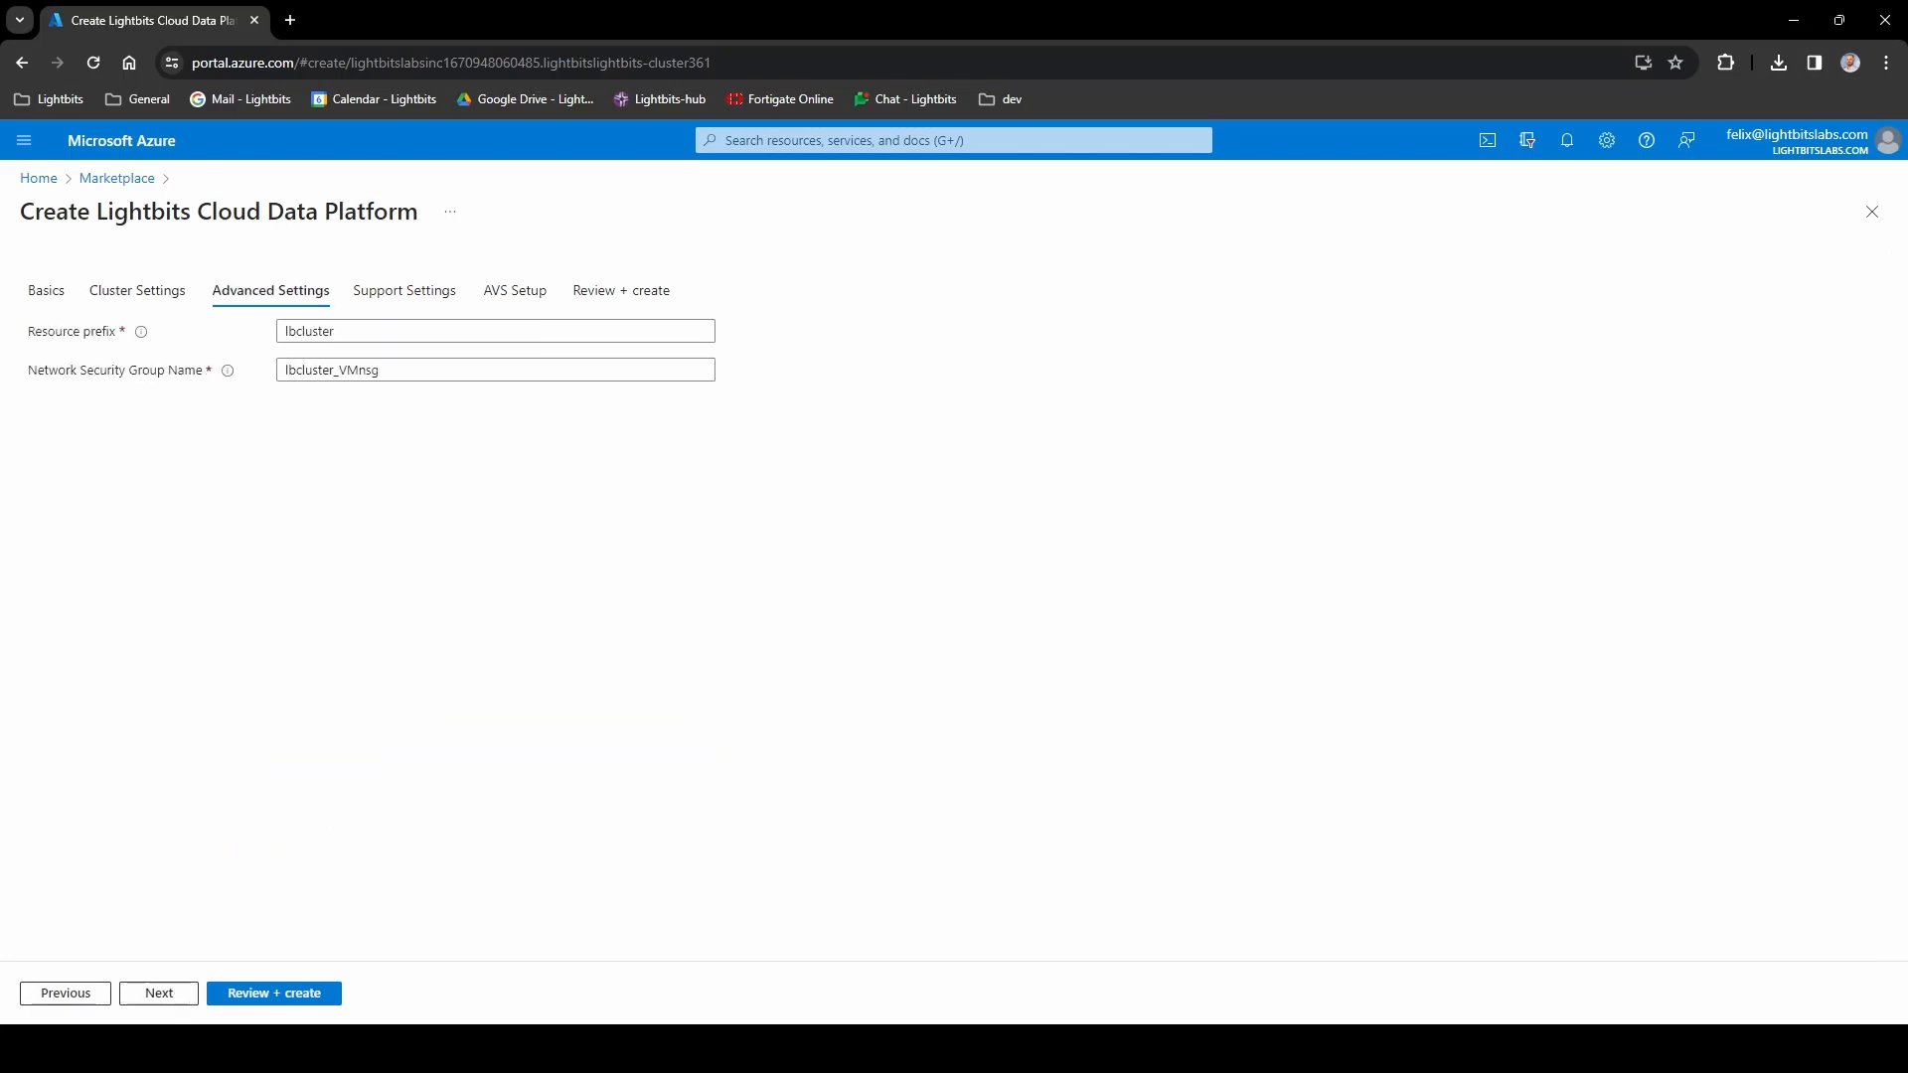
{"action": "type", "text": "oracle"}
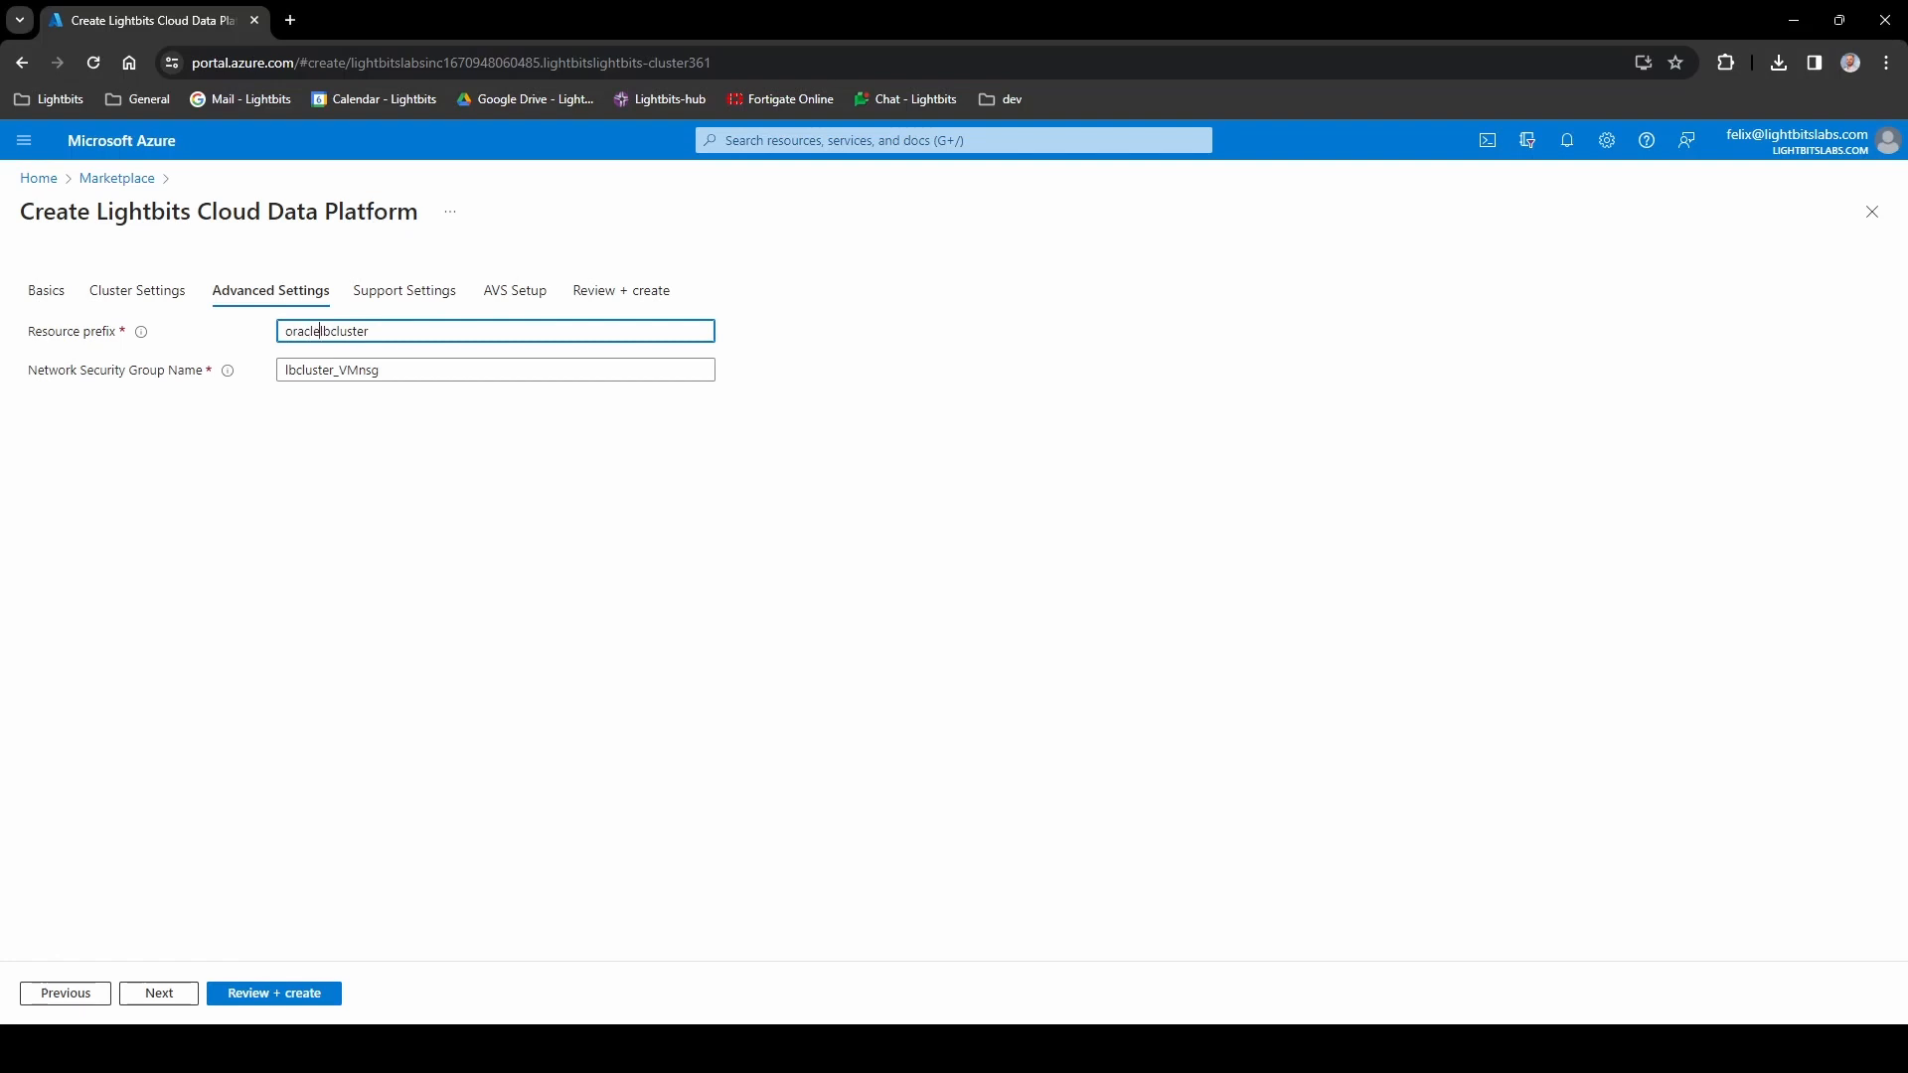
{"action": "key", "text": "Tab"}
{"action": "key", "text": "Home"}
{"action": "type", "text": "oracle"}
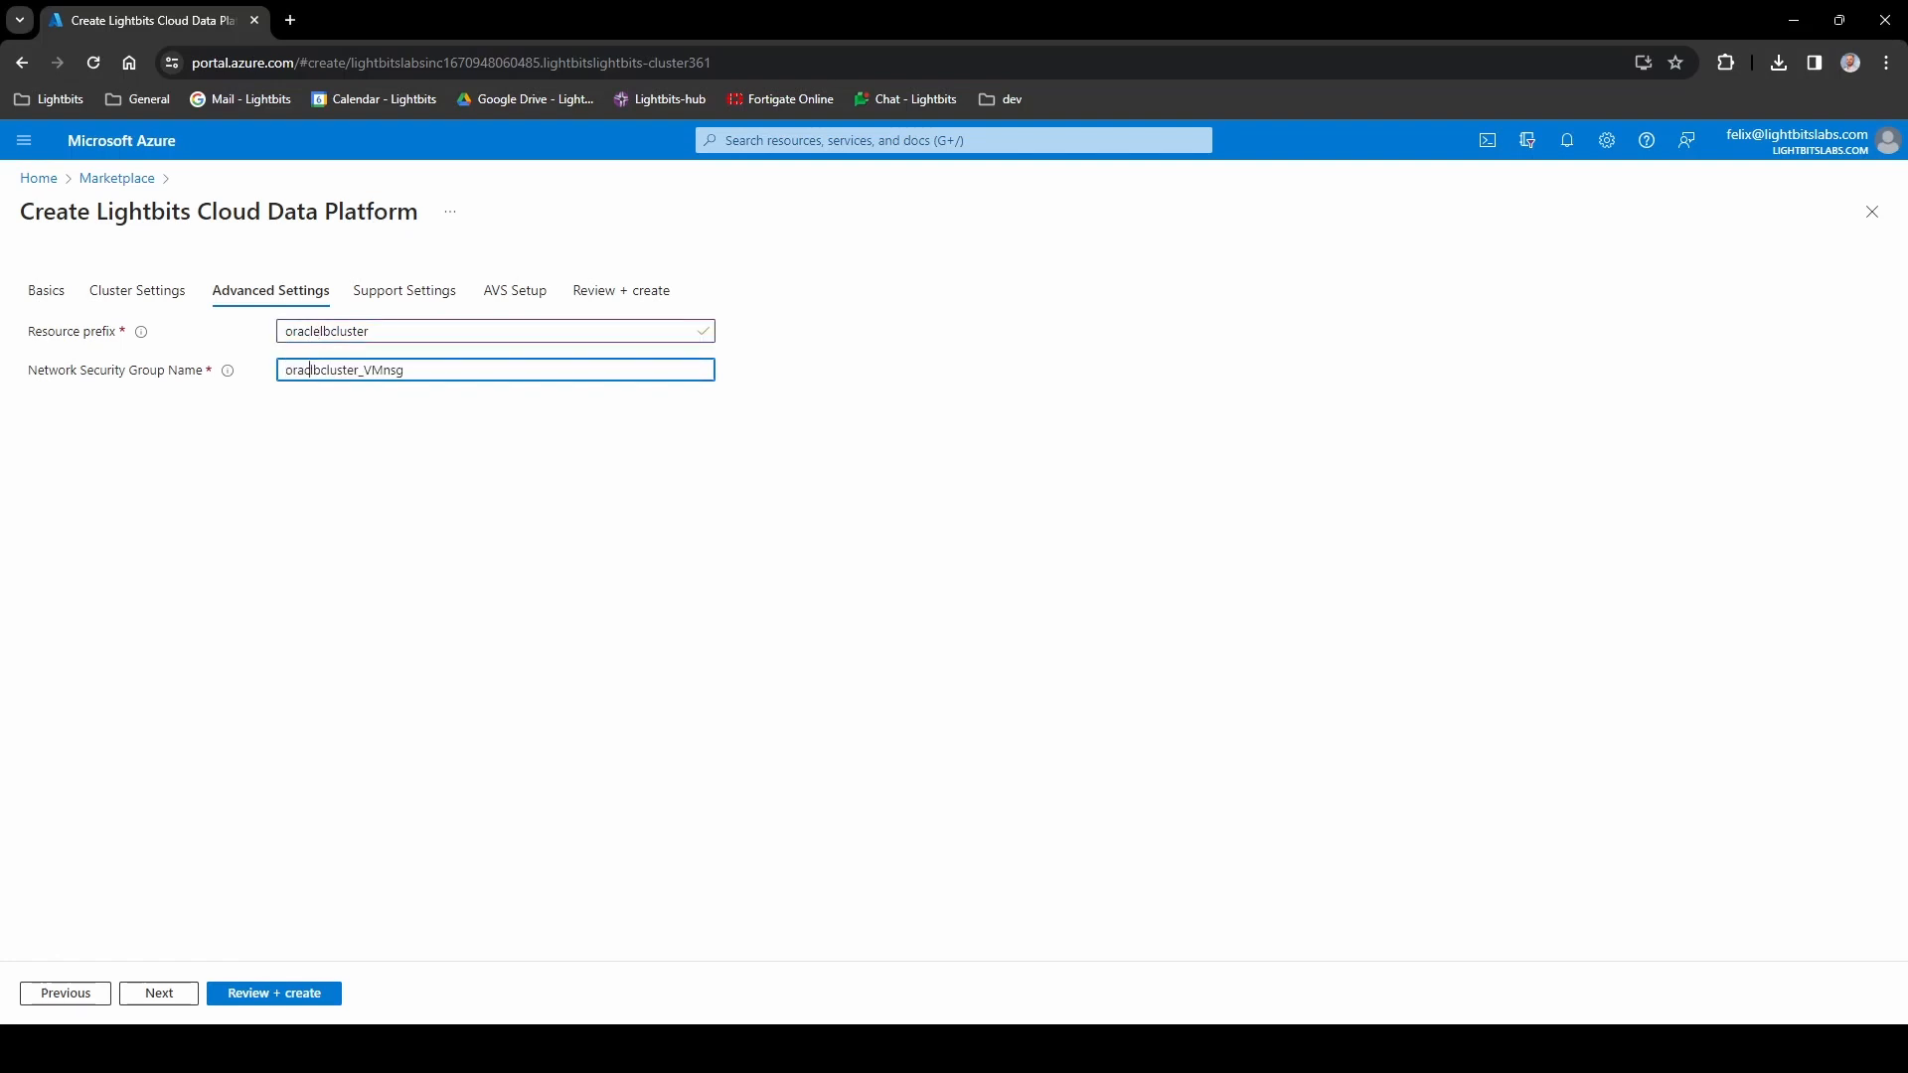
{"action": "left_click", "coordinate": [289, 609]}
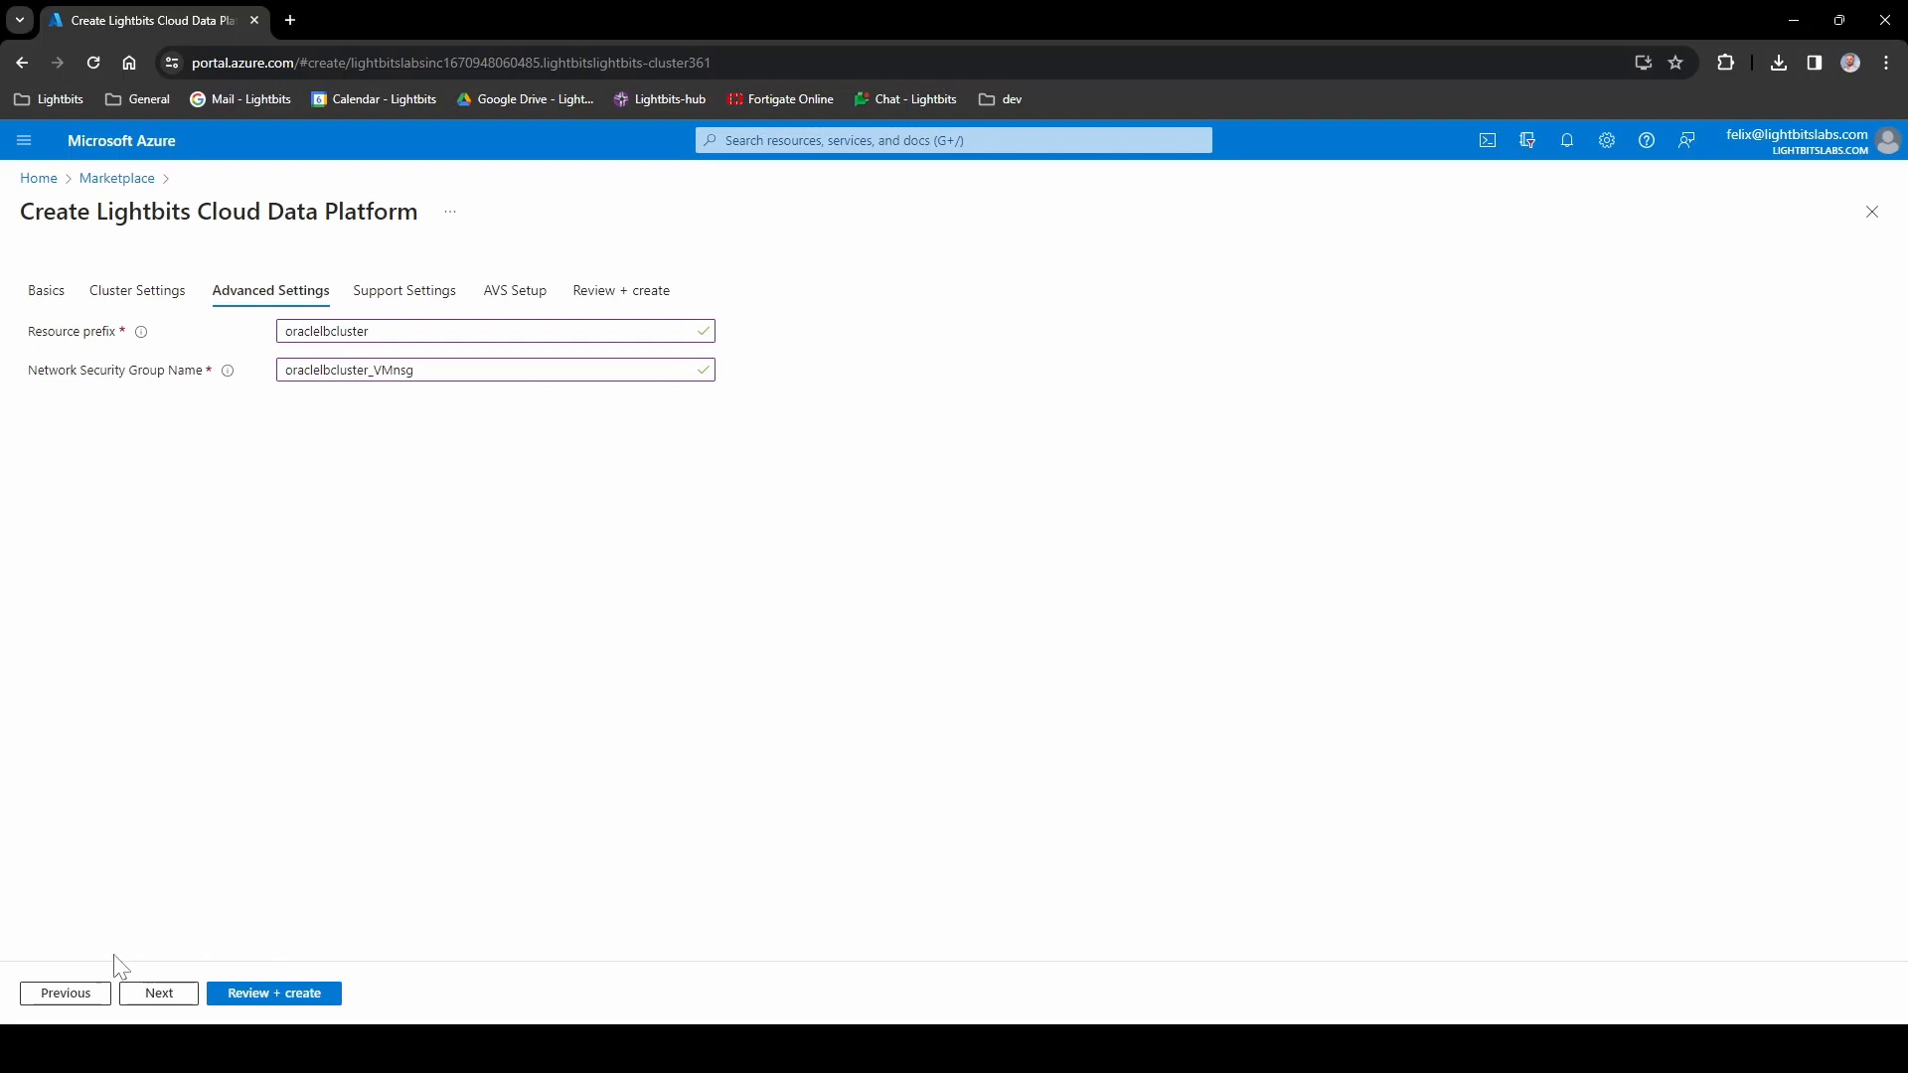
{"action": "left_click", "coordinate": [164, 996]}
- Fill in the customer's full name and e-mail address on Support Settings
{"action": "left_click", "coordinate": [283, 386]}
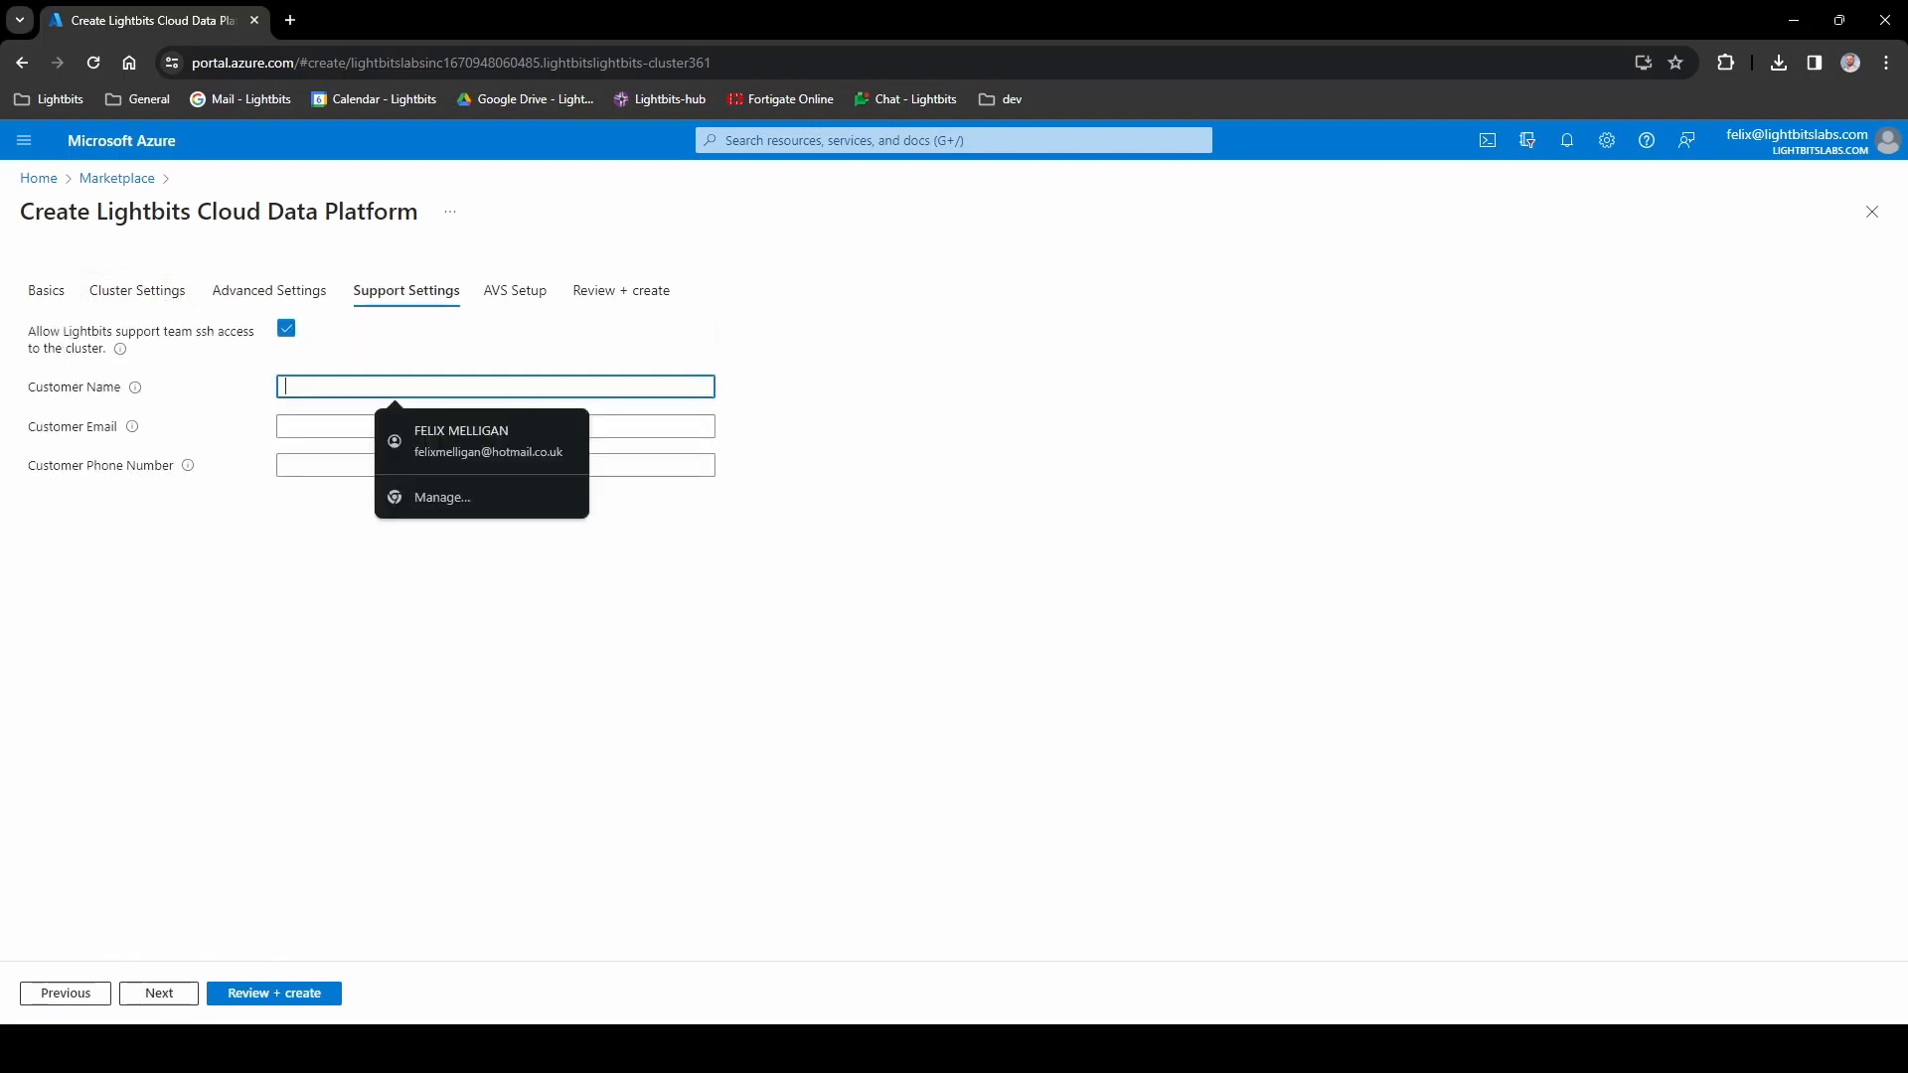
{"action": "key", "text": "Tab"}
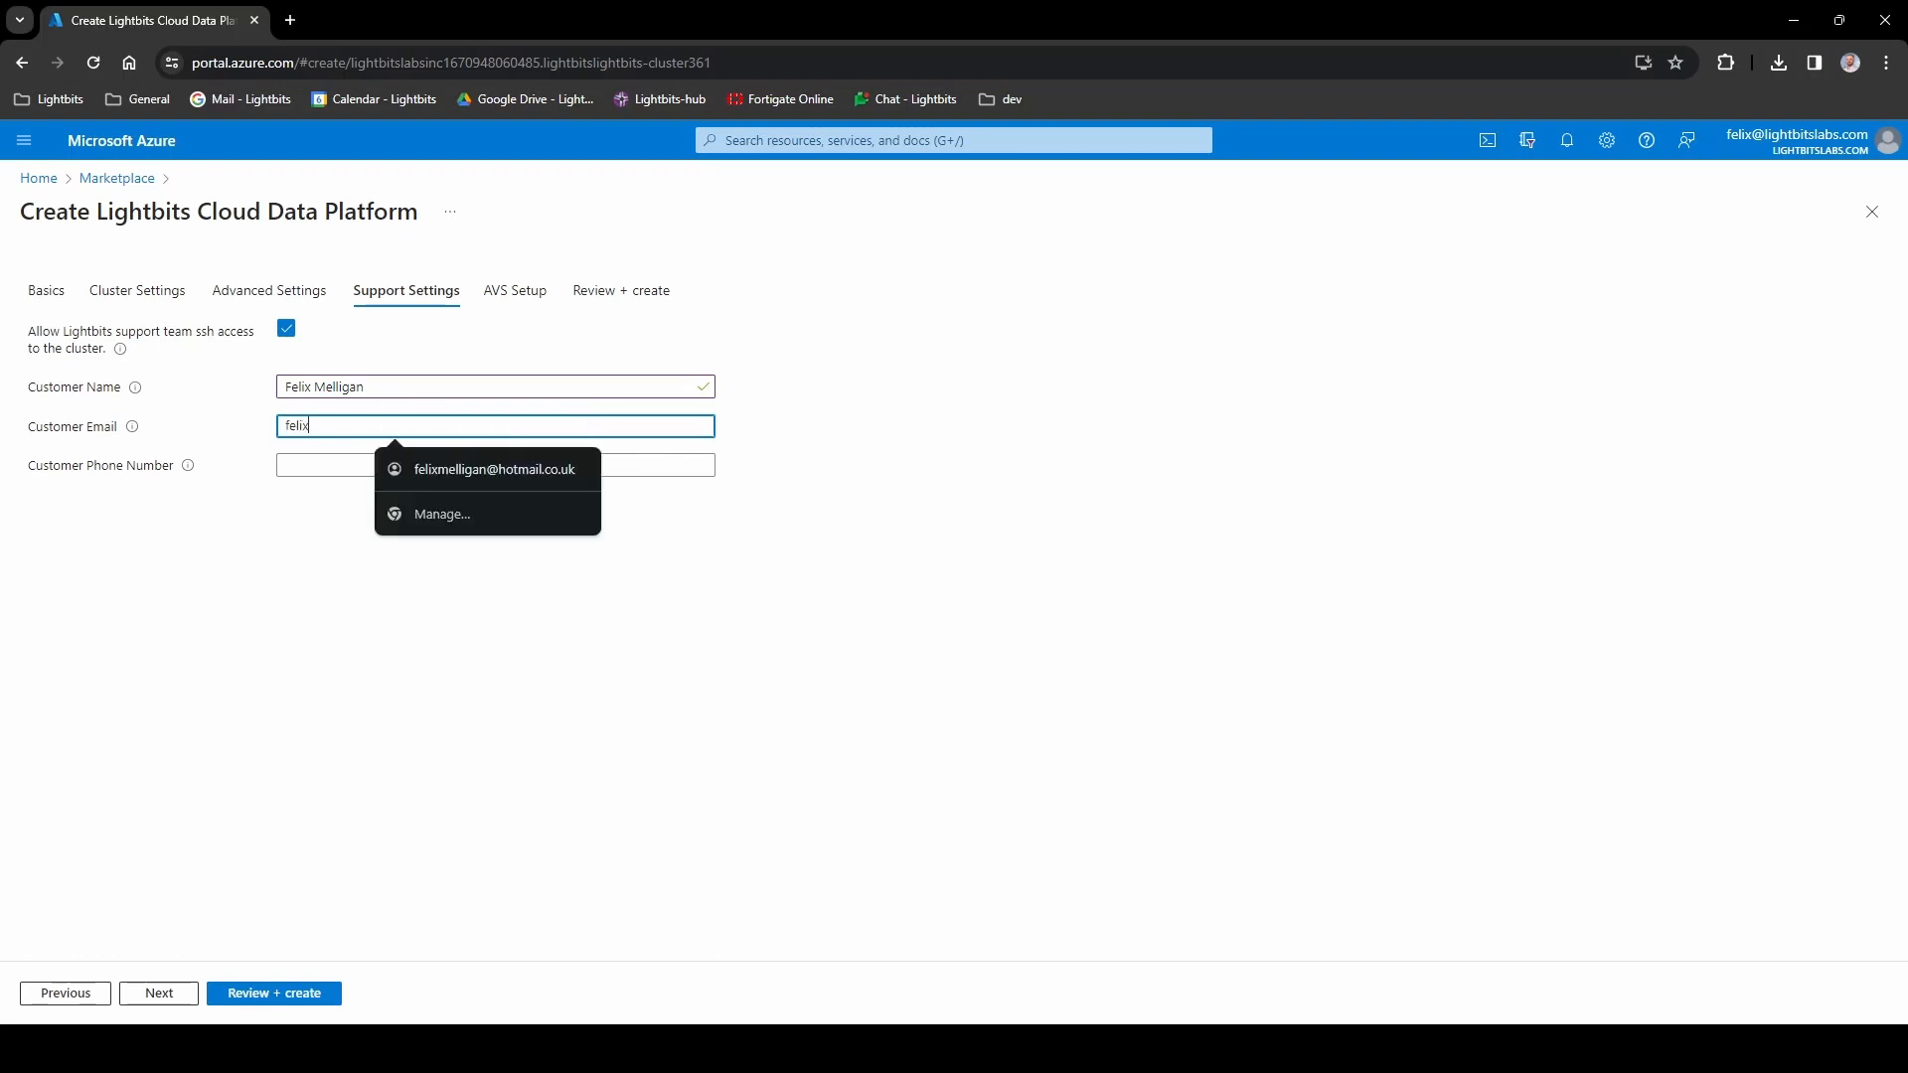
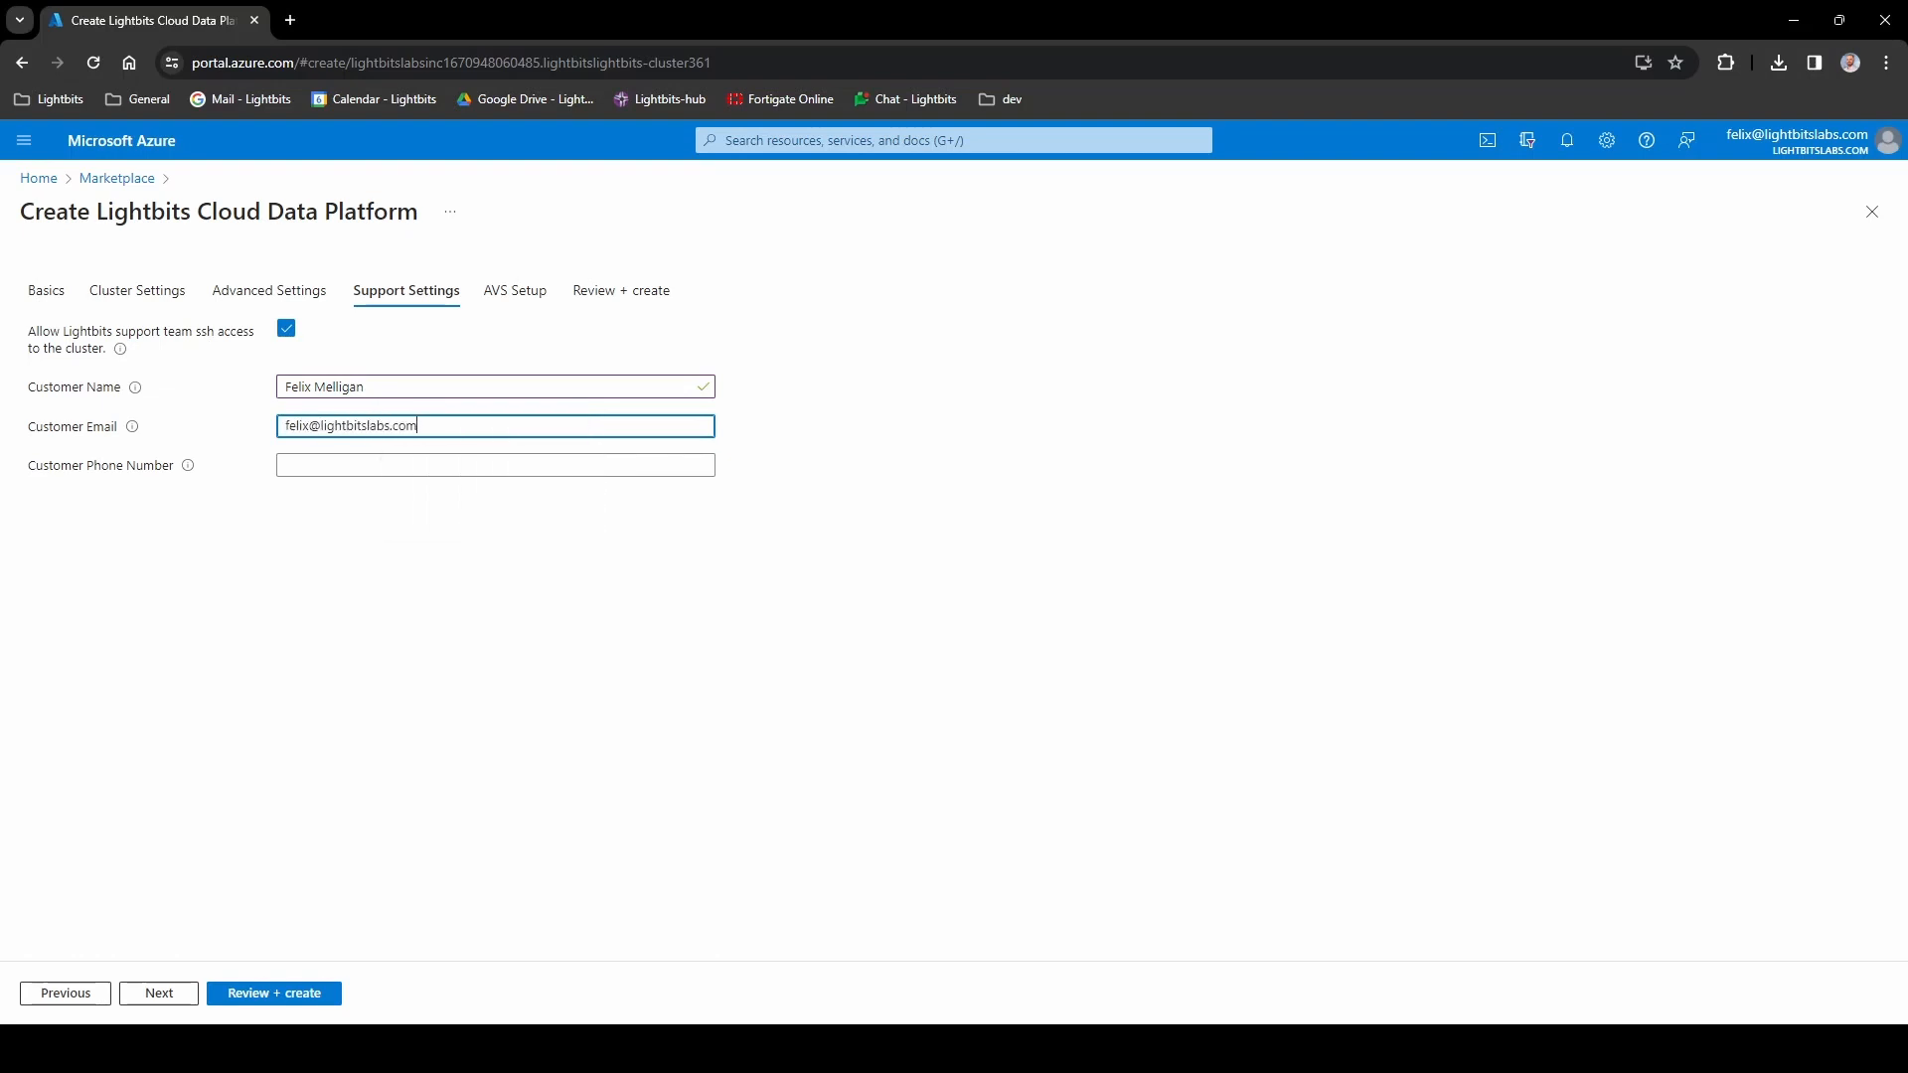
{"action": "left_click", "coordinate": [154, 994]}
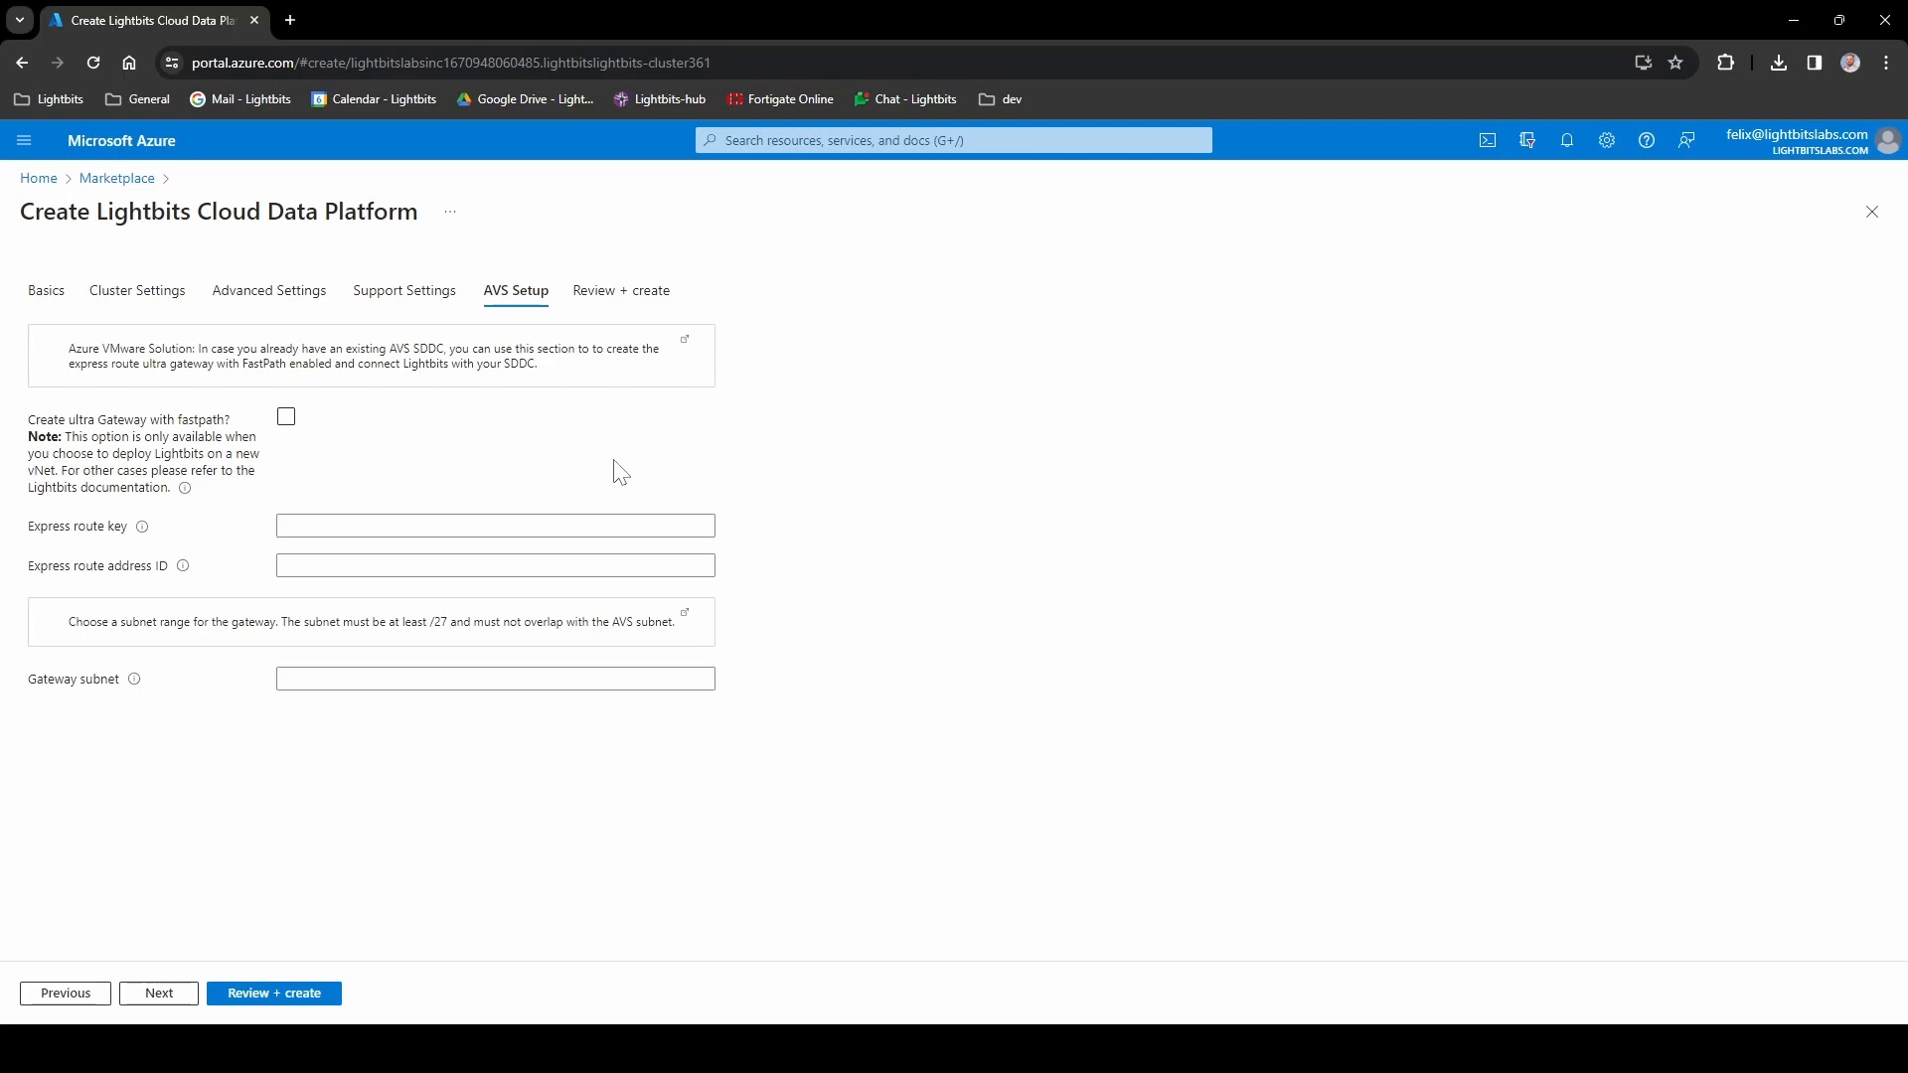
- Agree to the terms on Review + create and create the cluster, downloading oracle-demo-key.pem
{"action": "left_click", "coordinate": [180, 993]}
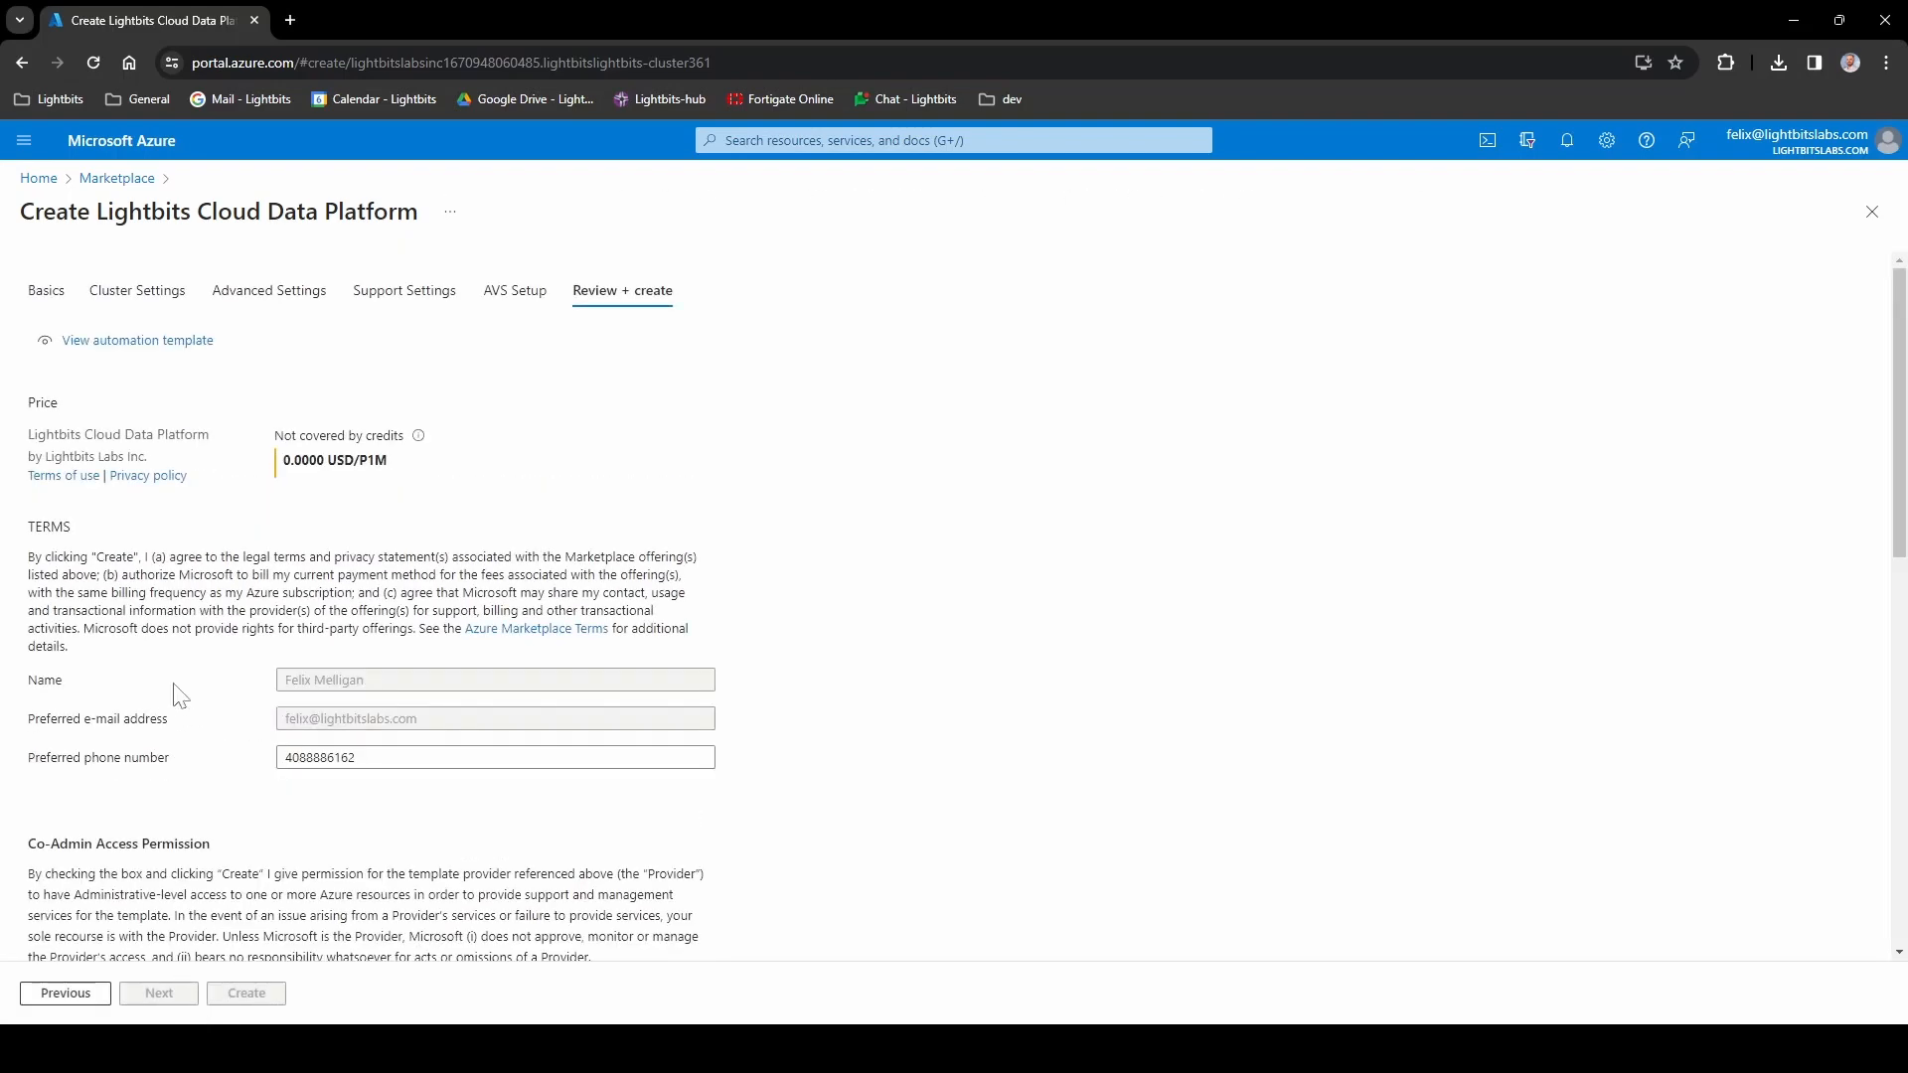
{"action": "scroll", "coordinate": [179, 694], "scroll_direction": "down", "scroll_amount": 5}
{"action": "left_click", "coordinate": [38, 497]}
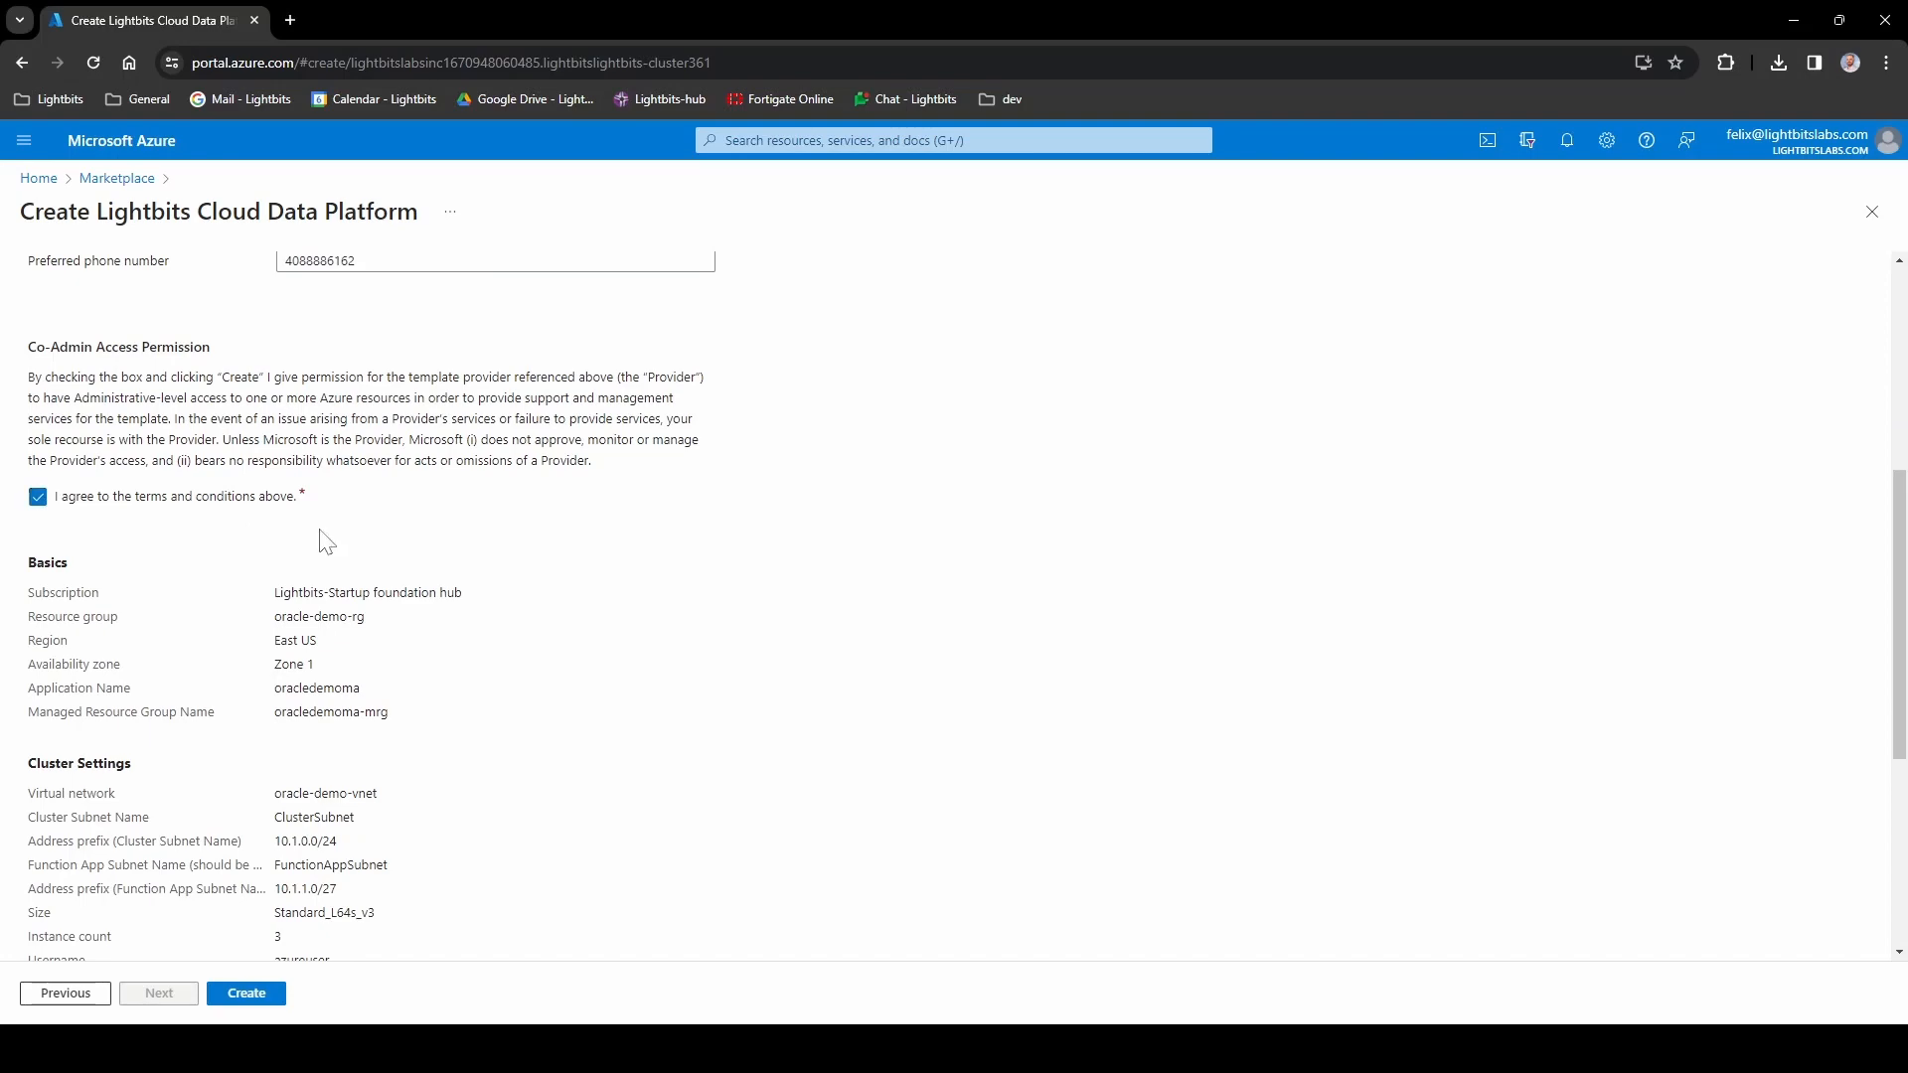
{"action": "scroll", "coordinate": [324, 544], "scroll_direction": "down", "scroll_amount": 5}
{"action": "left_click", "coordinate": [261, 996]}
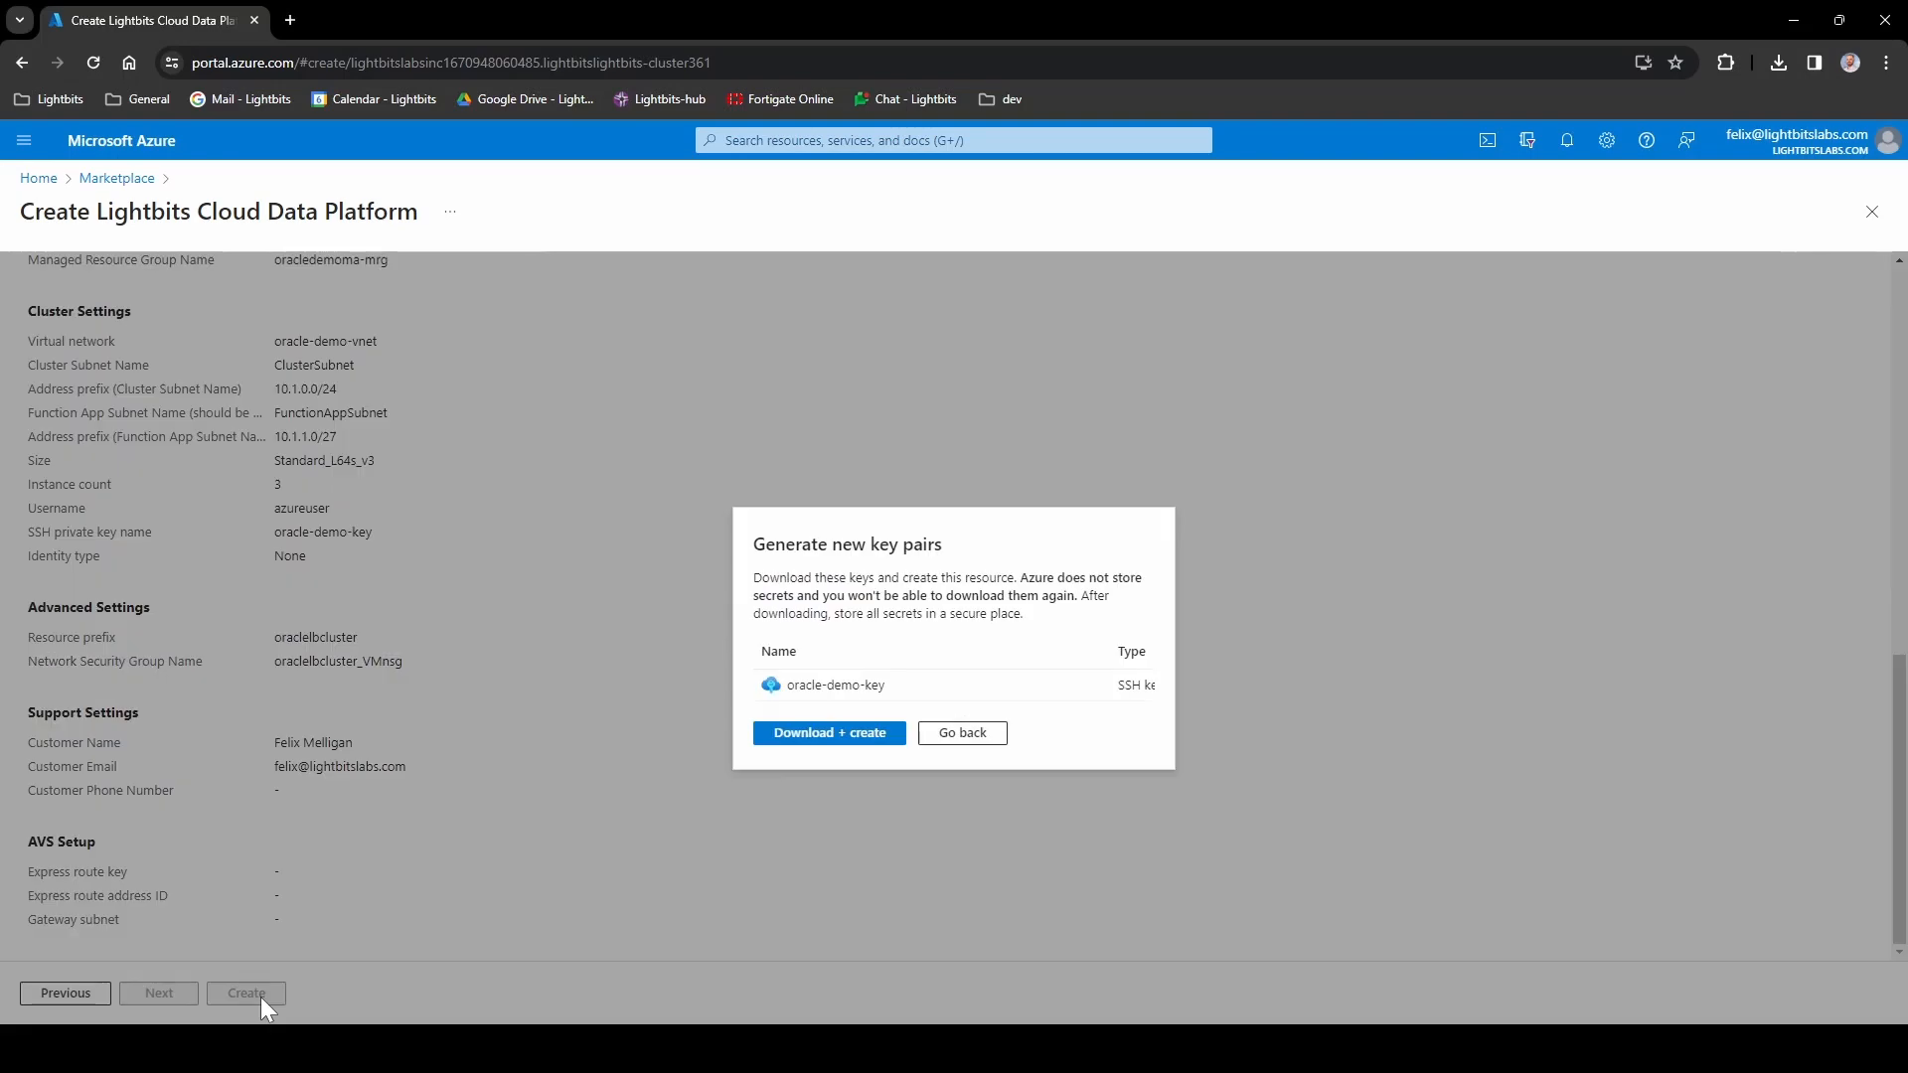
{"action": "left_click", "coordinate": [861, 736]}
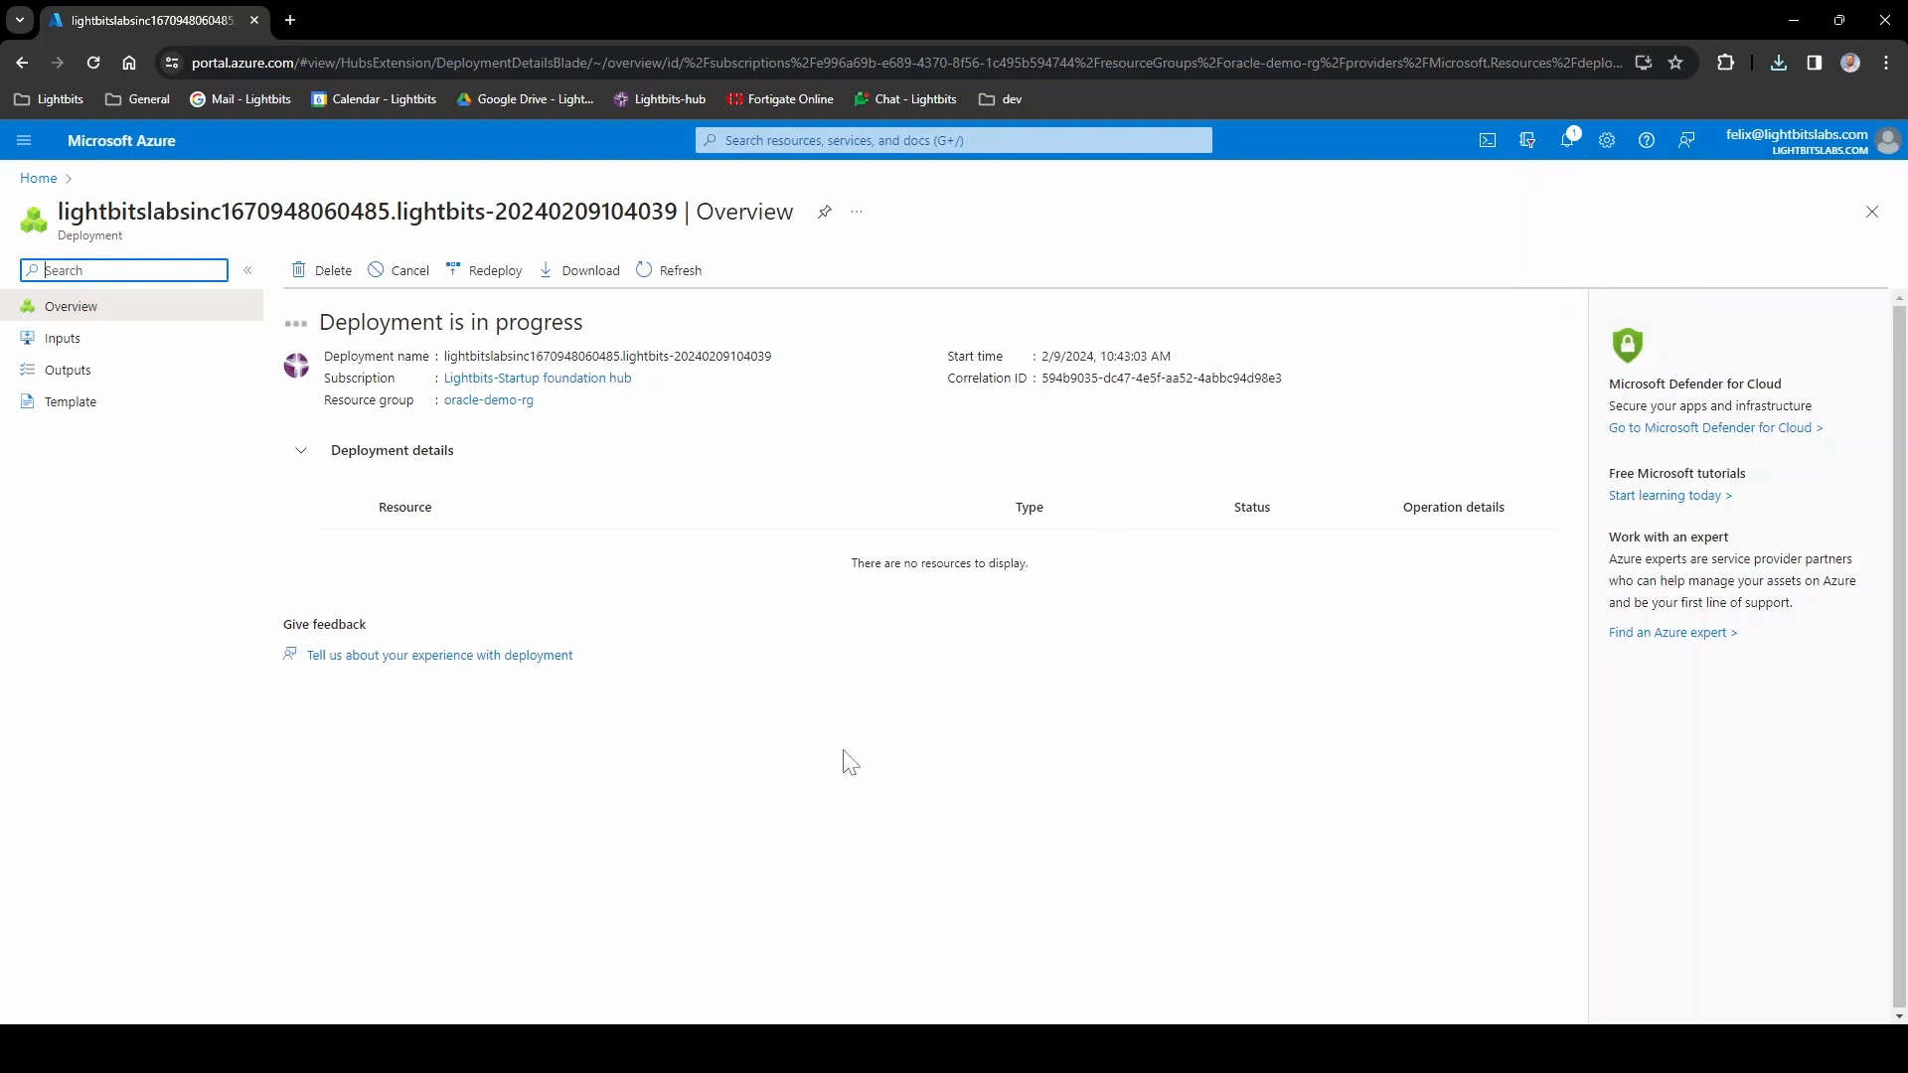
- Refresh the deployment overview until the Lightbits deployment to oracle-demo-rg completes
{"action": "left_click", "coordinate": [663, 283]}
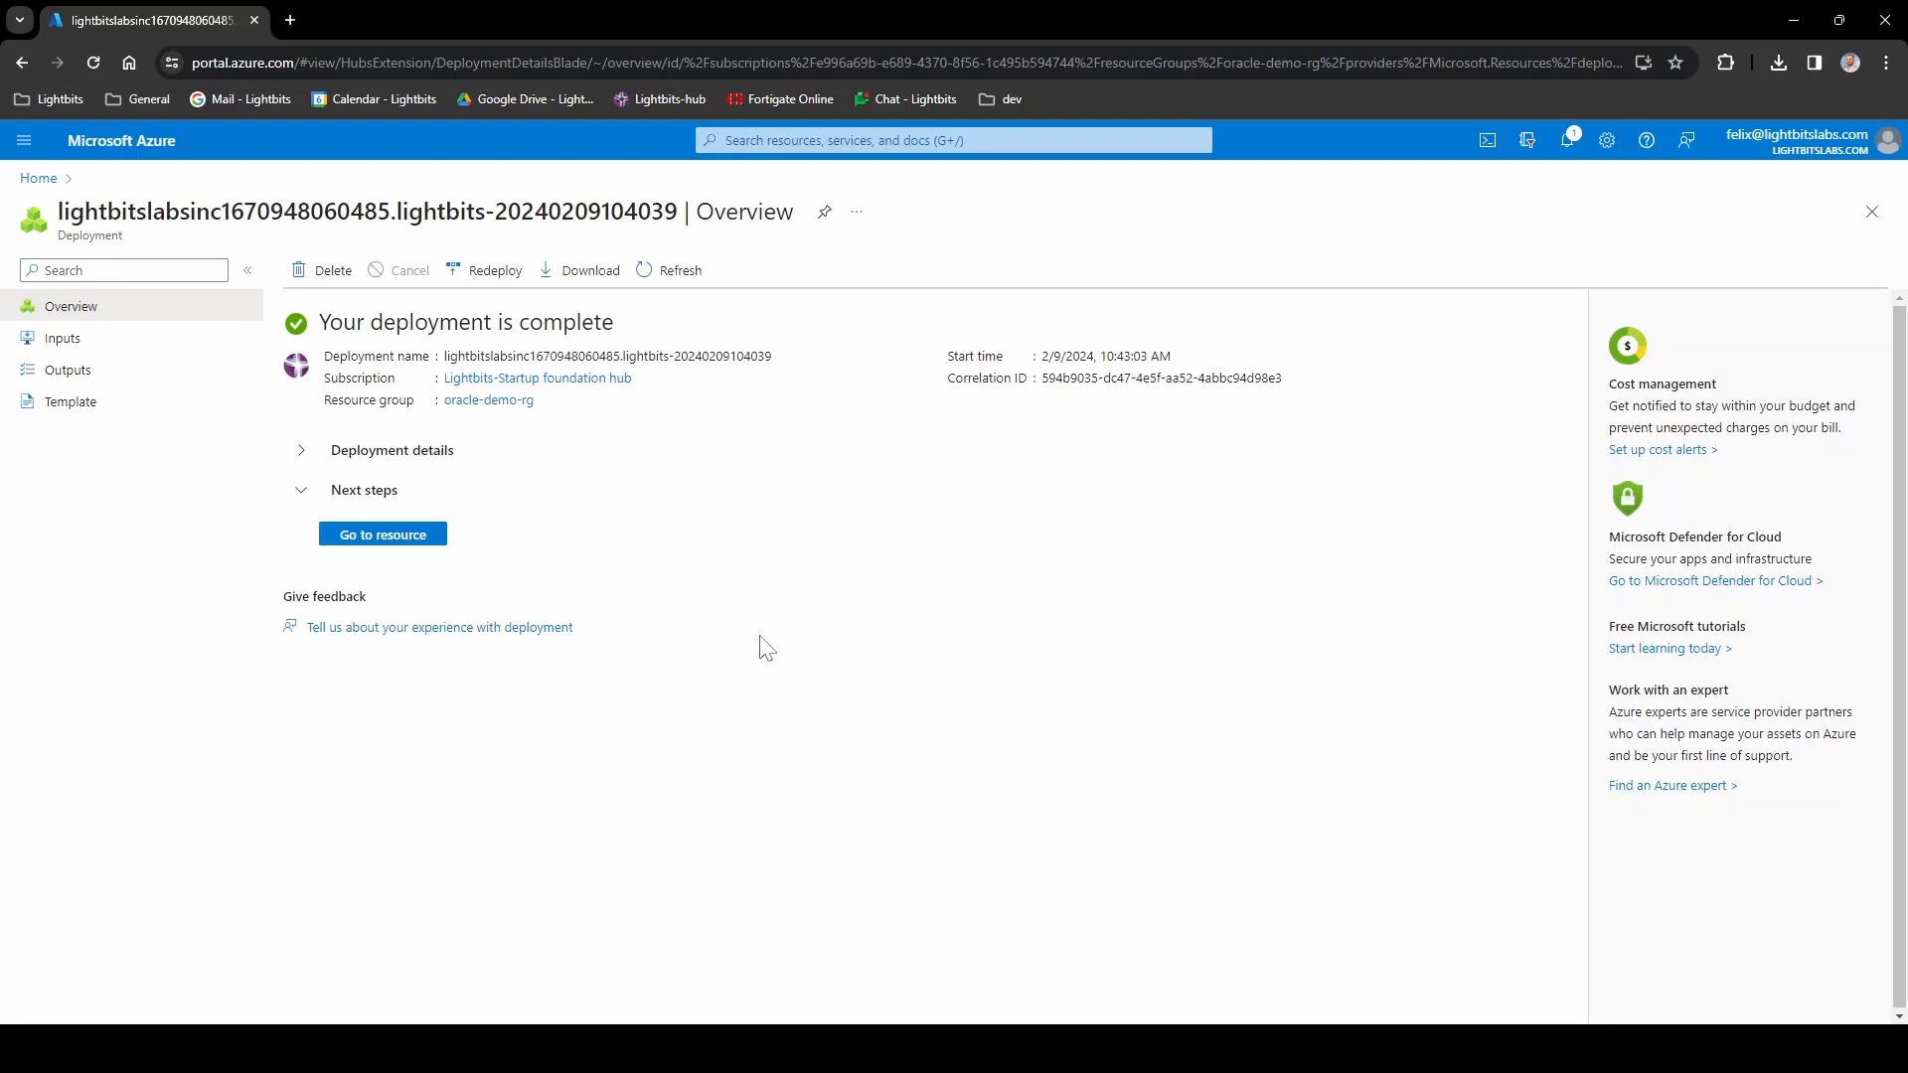
{"action": "left_click", "coordinate": [780, 140]}
- Start a new virtual machine named l64sv3-c-1 in resource group oracle-demo-rg
{"action": "type", "text": "virtual"}
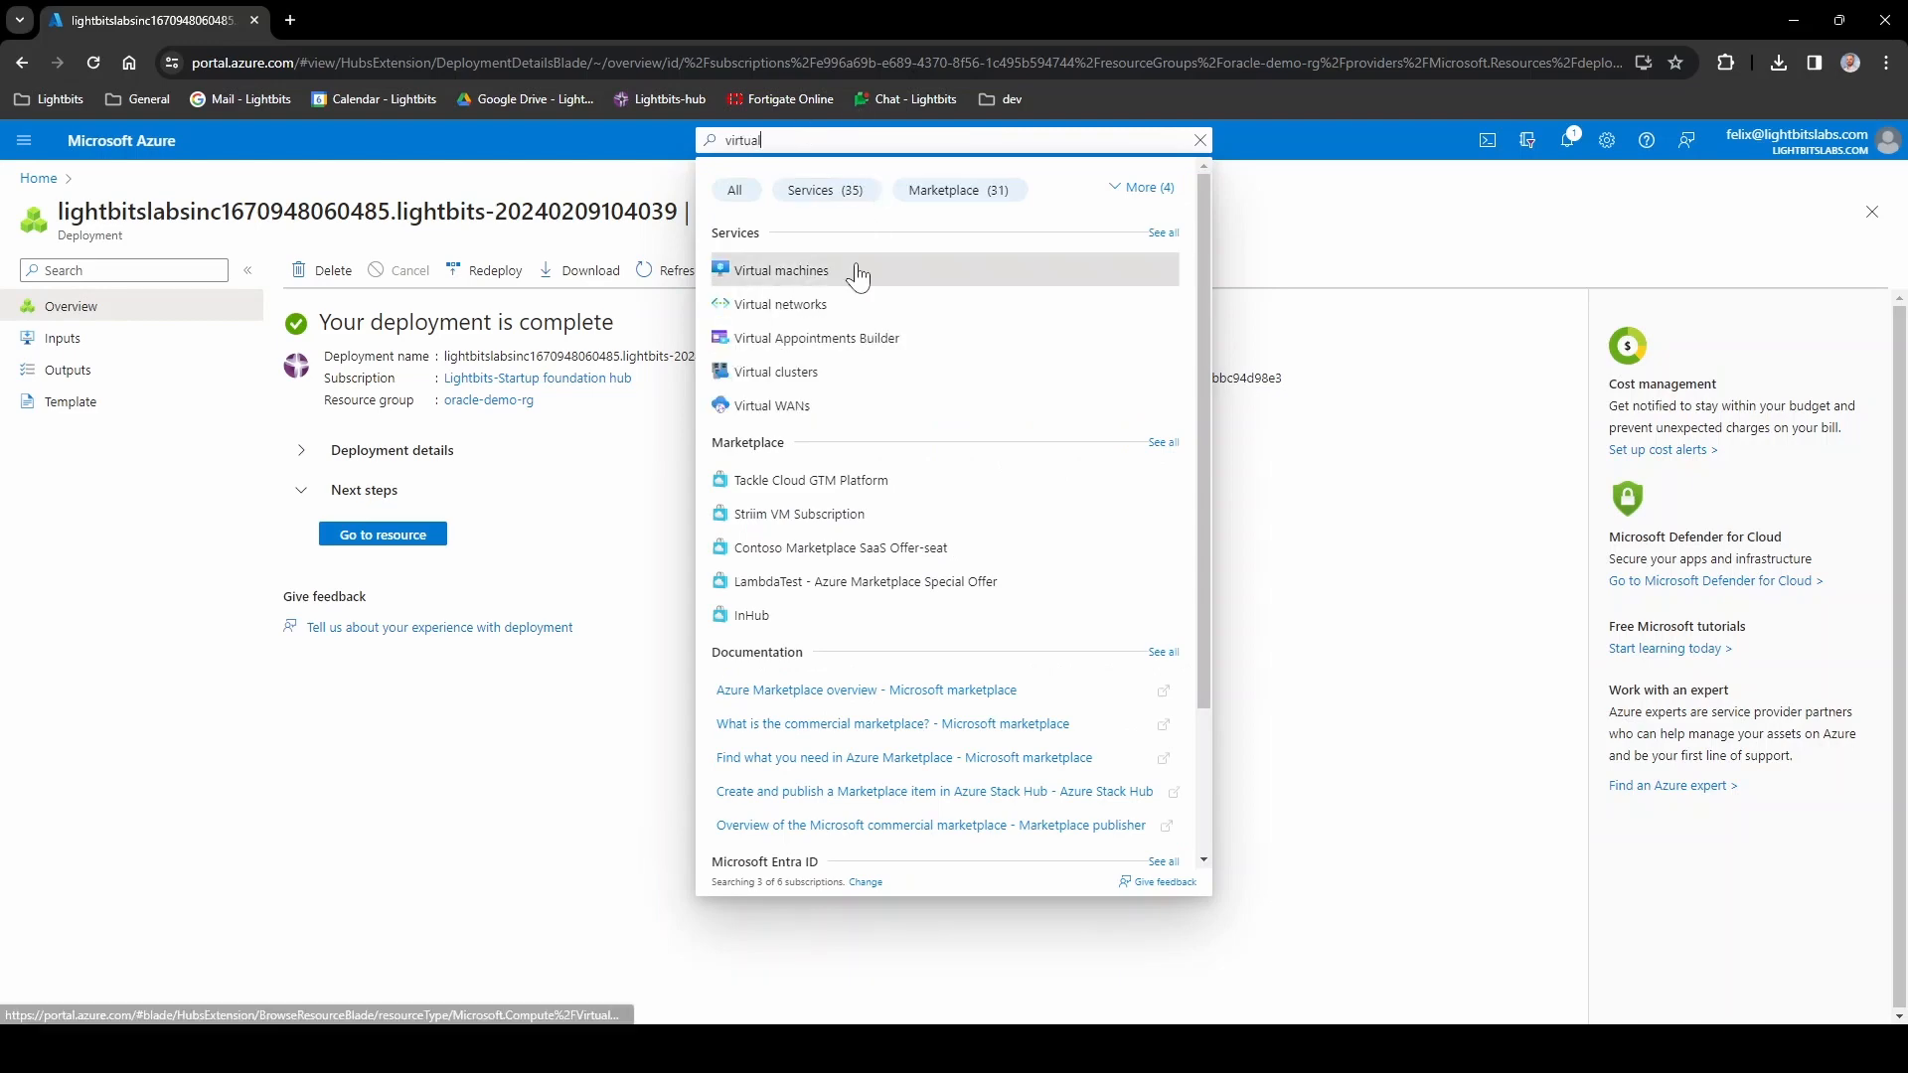
{"action": "left_click", "coordinate": [795, 270]}
{"action": "left_click", "coordinate": [80, 277]}
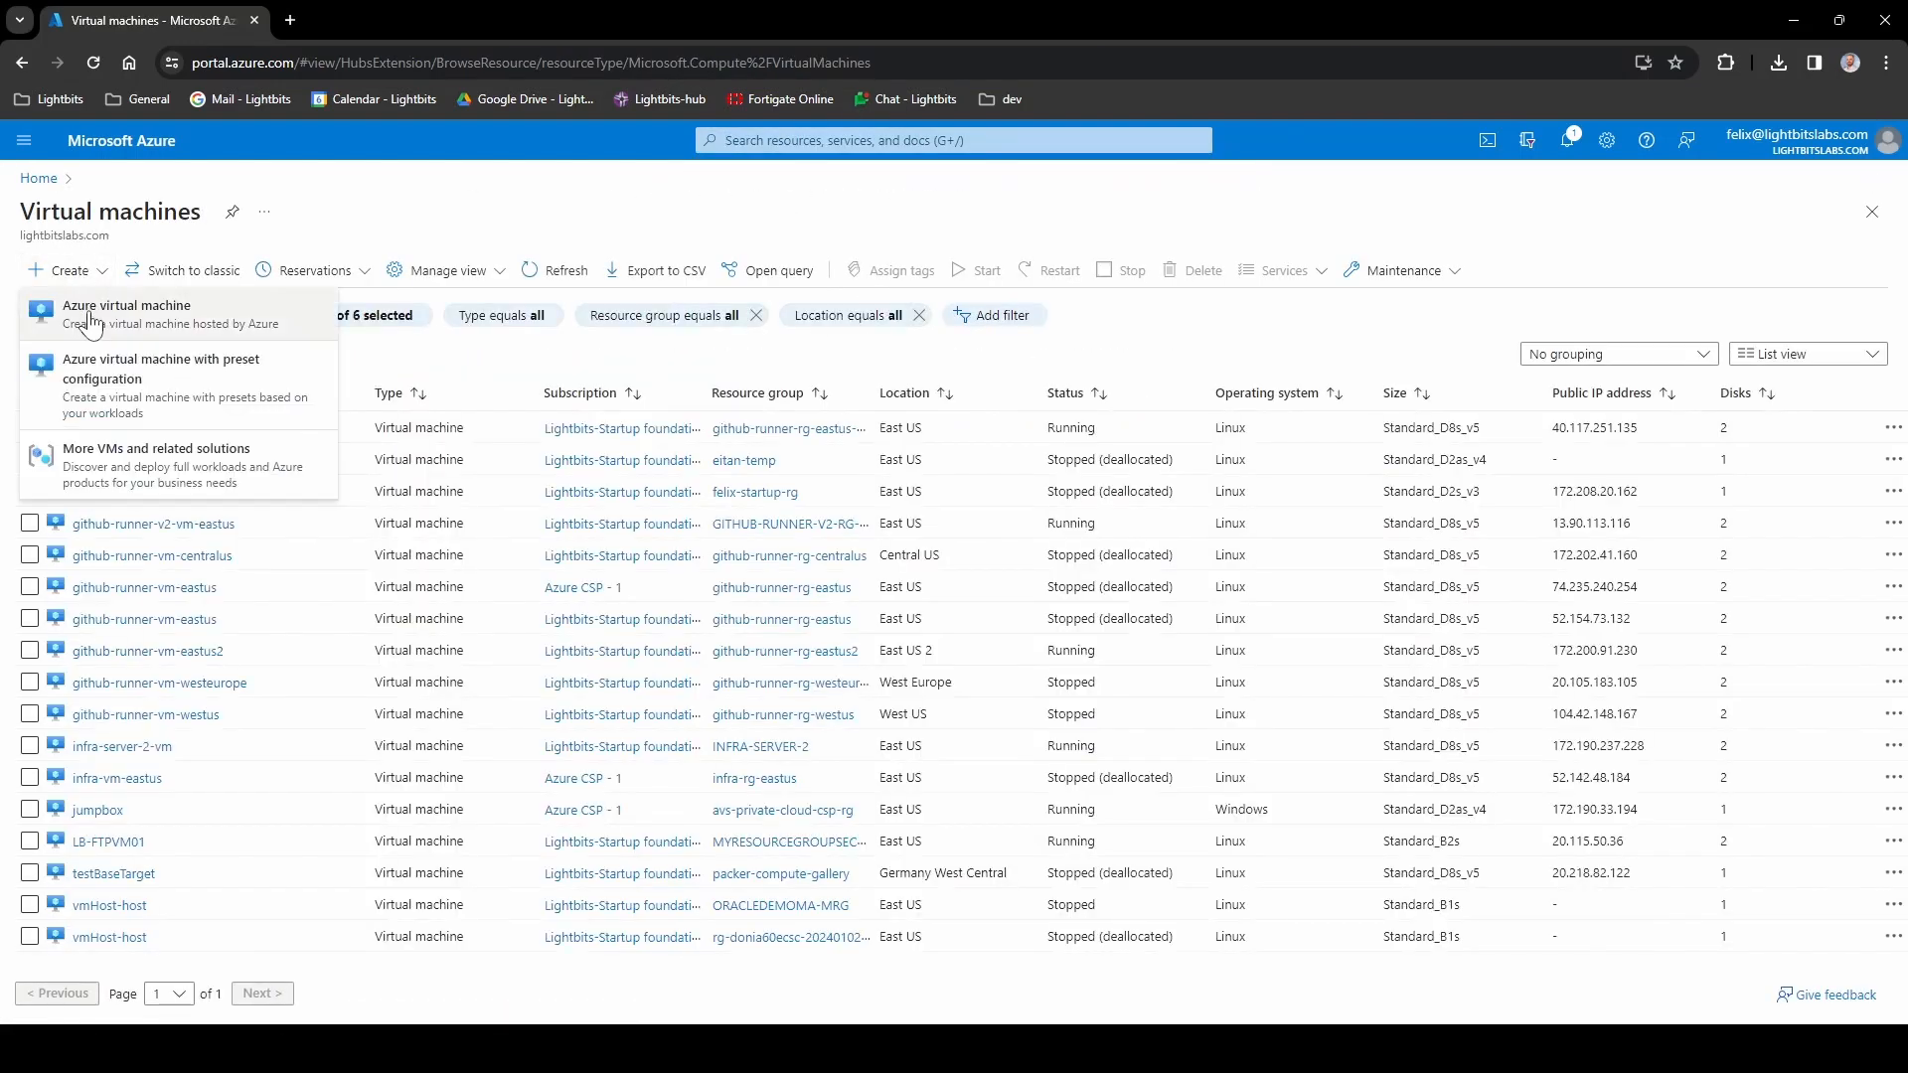
{"action": "left_click", "coordinate": [89, 315]}
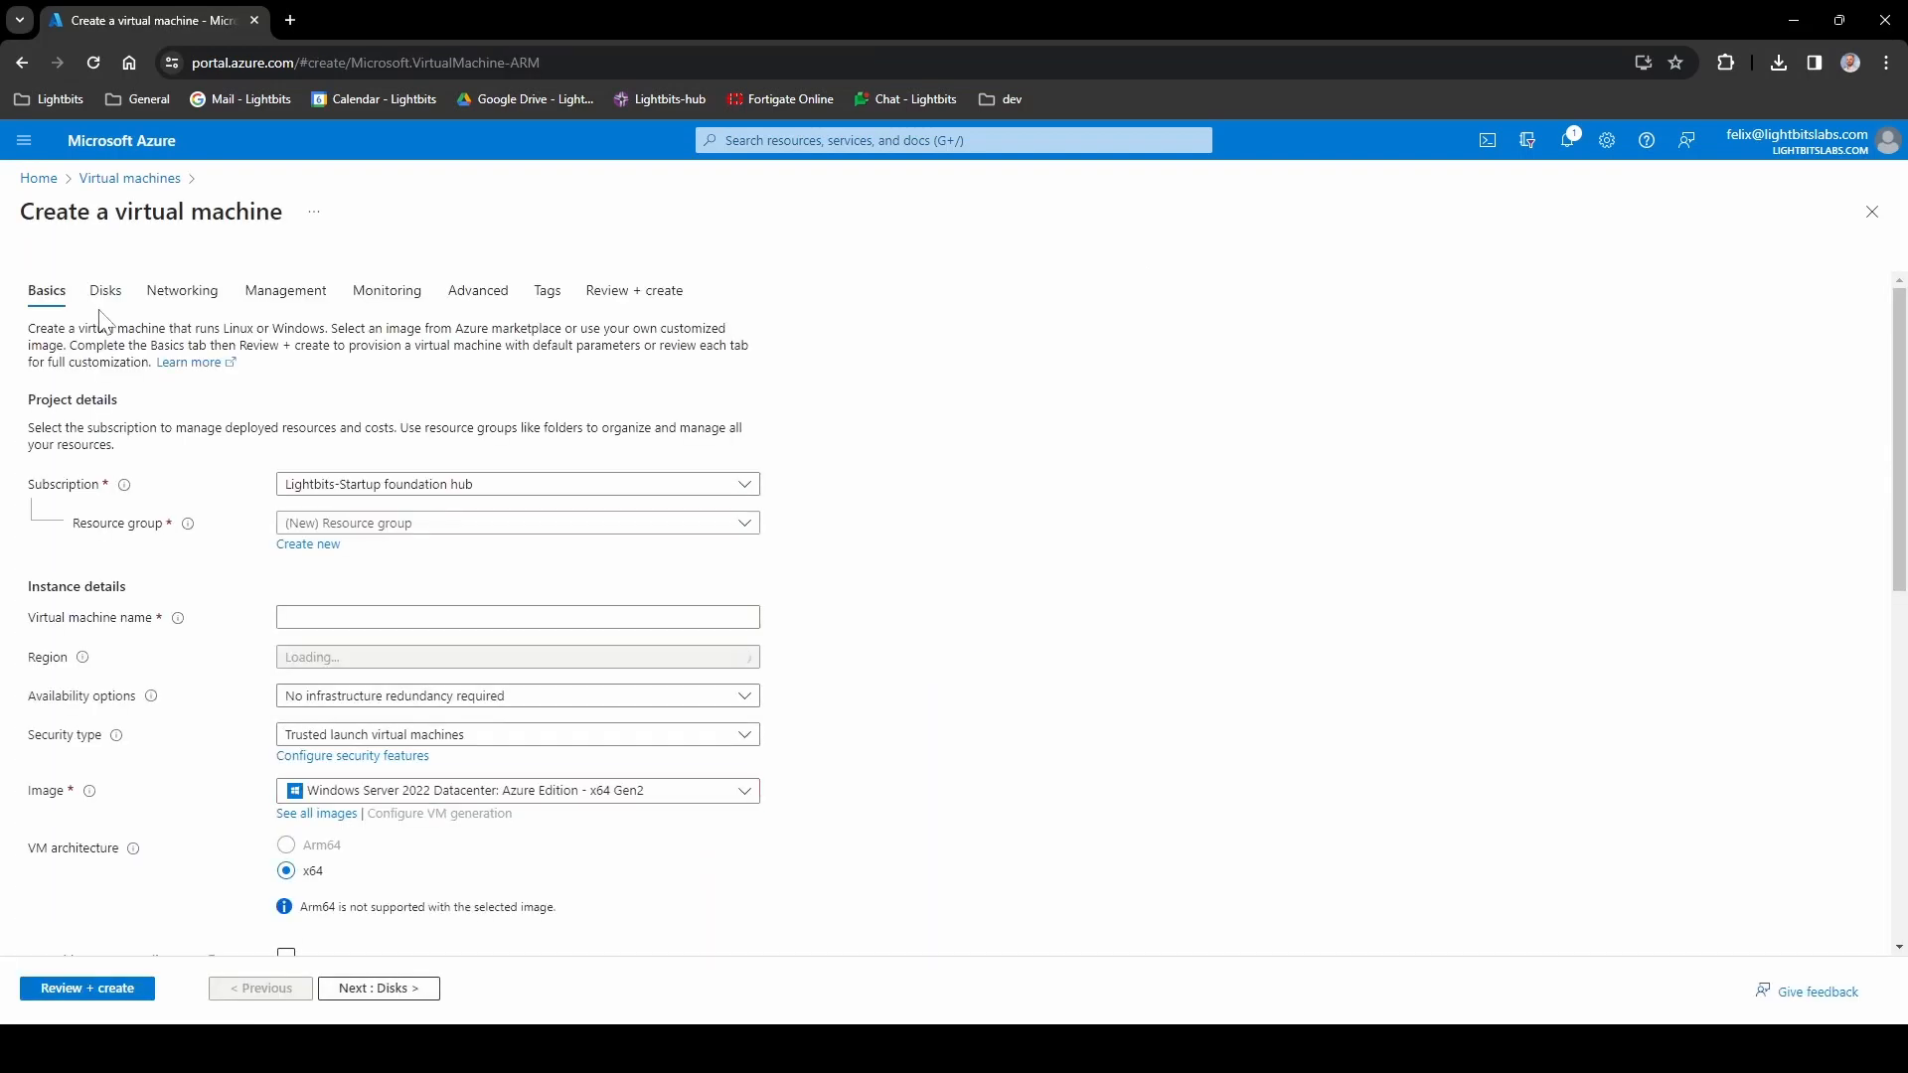
{"action": "left_click", "coordinate": [406, 527]}
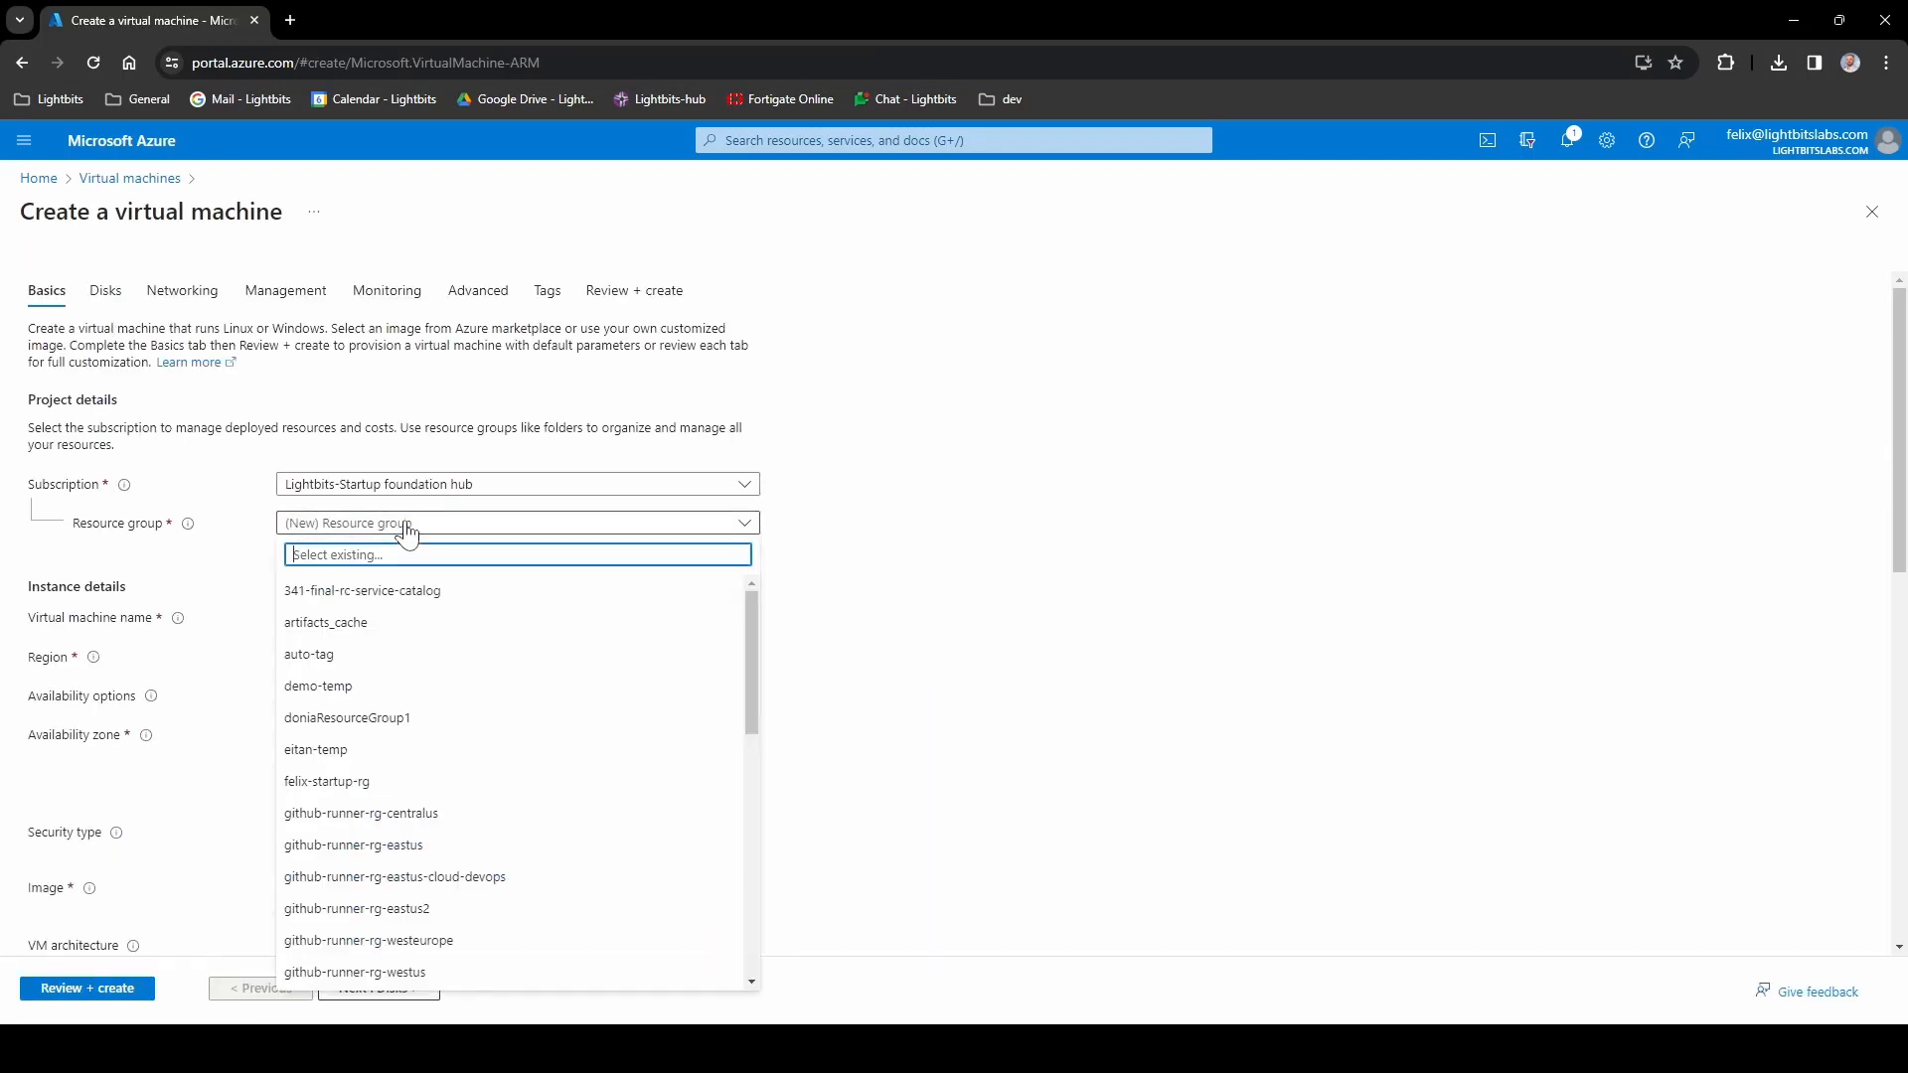
{"action": "type", "text": "oracle-demo-rg"}
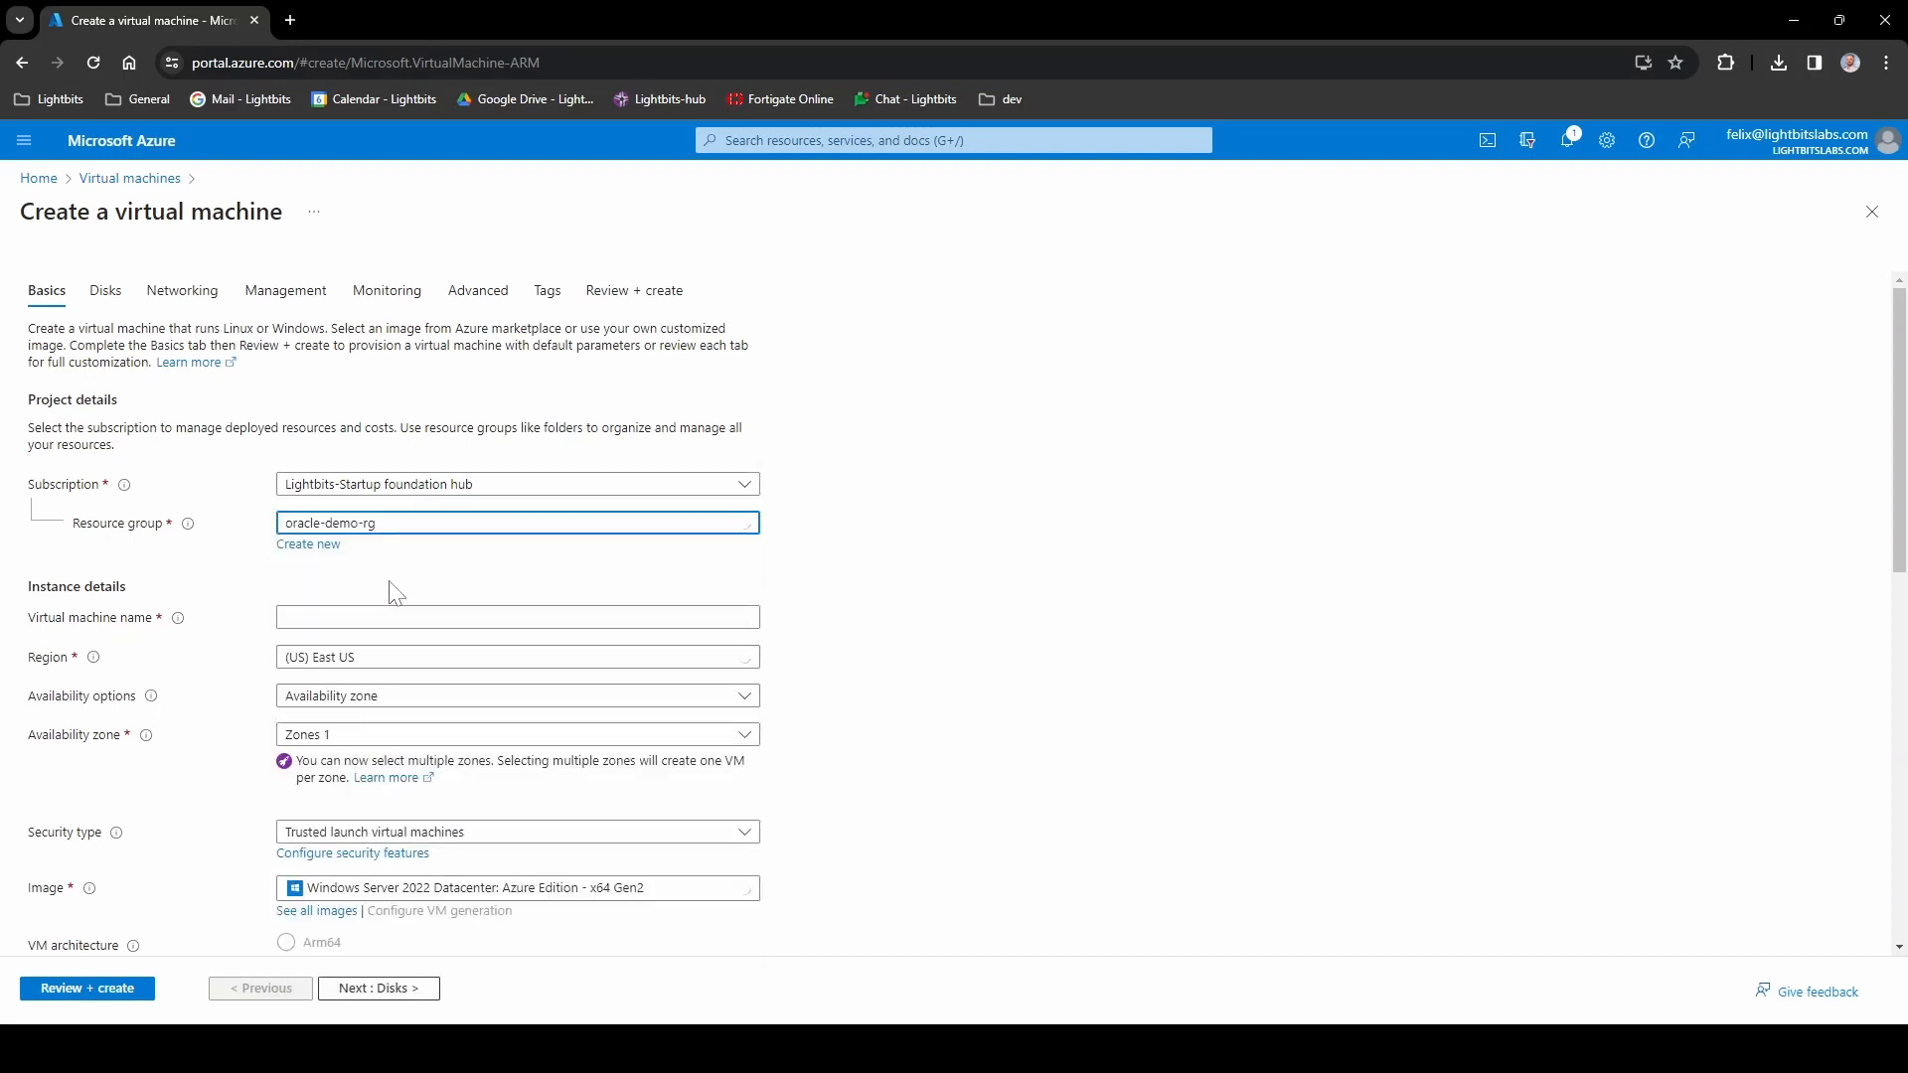
{"action": "left_click", "coordinate": [394, 618]}
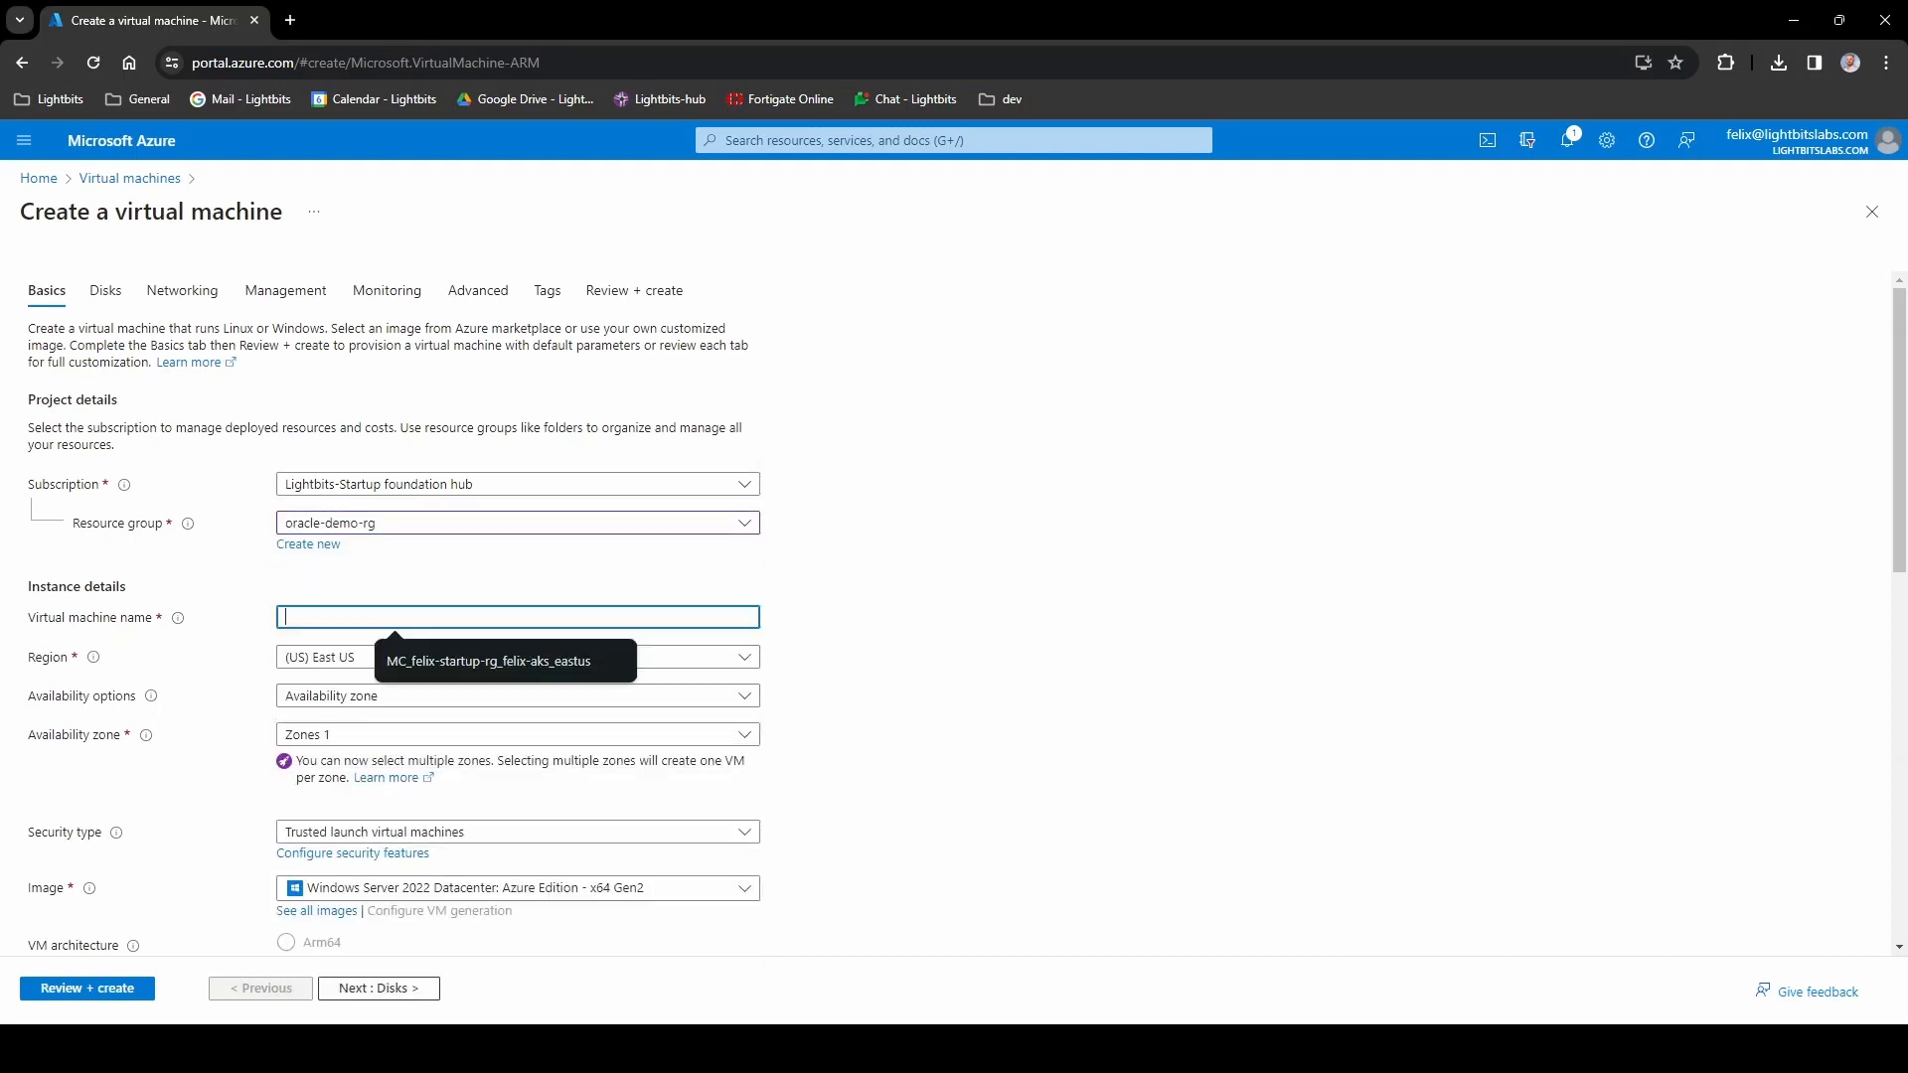
{"action": "type", "text": "l64sv3-c-1"}
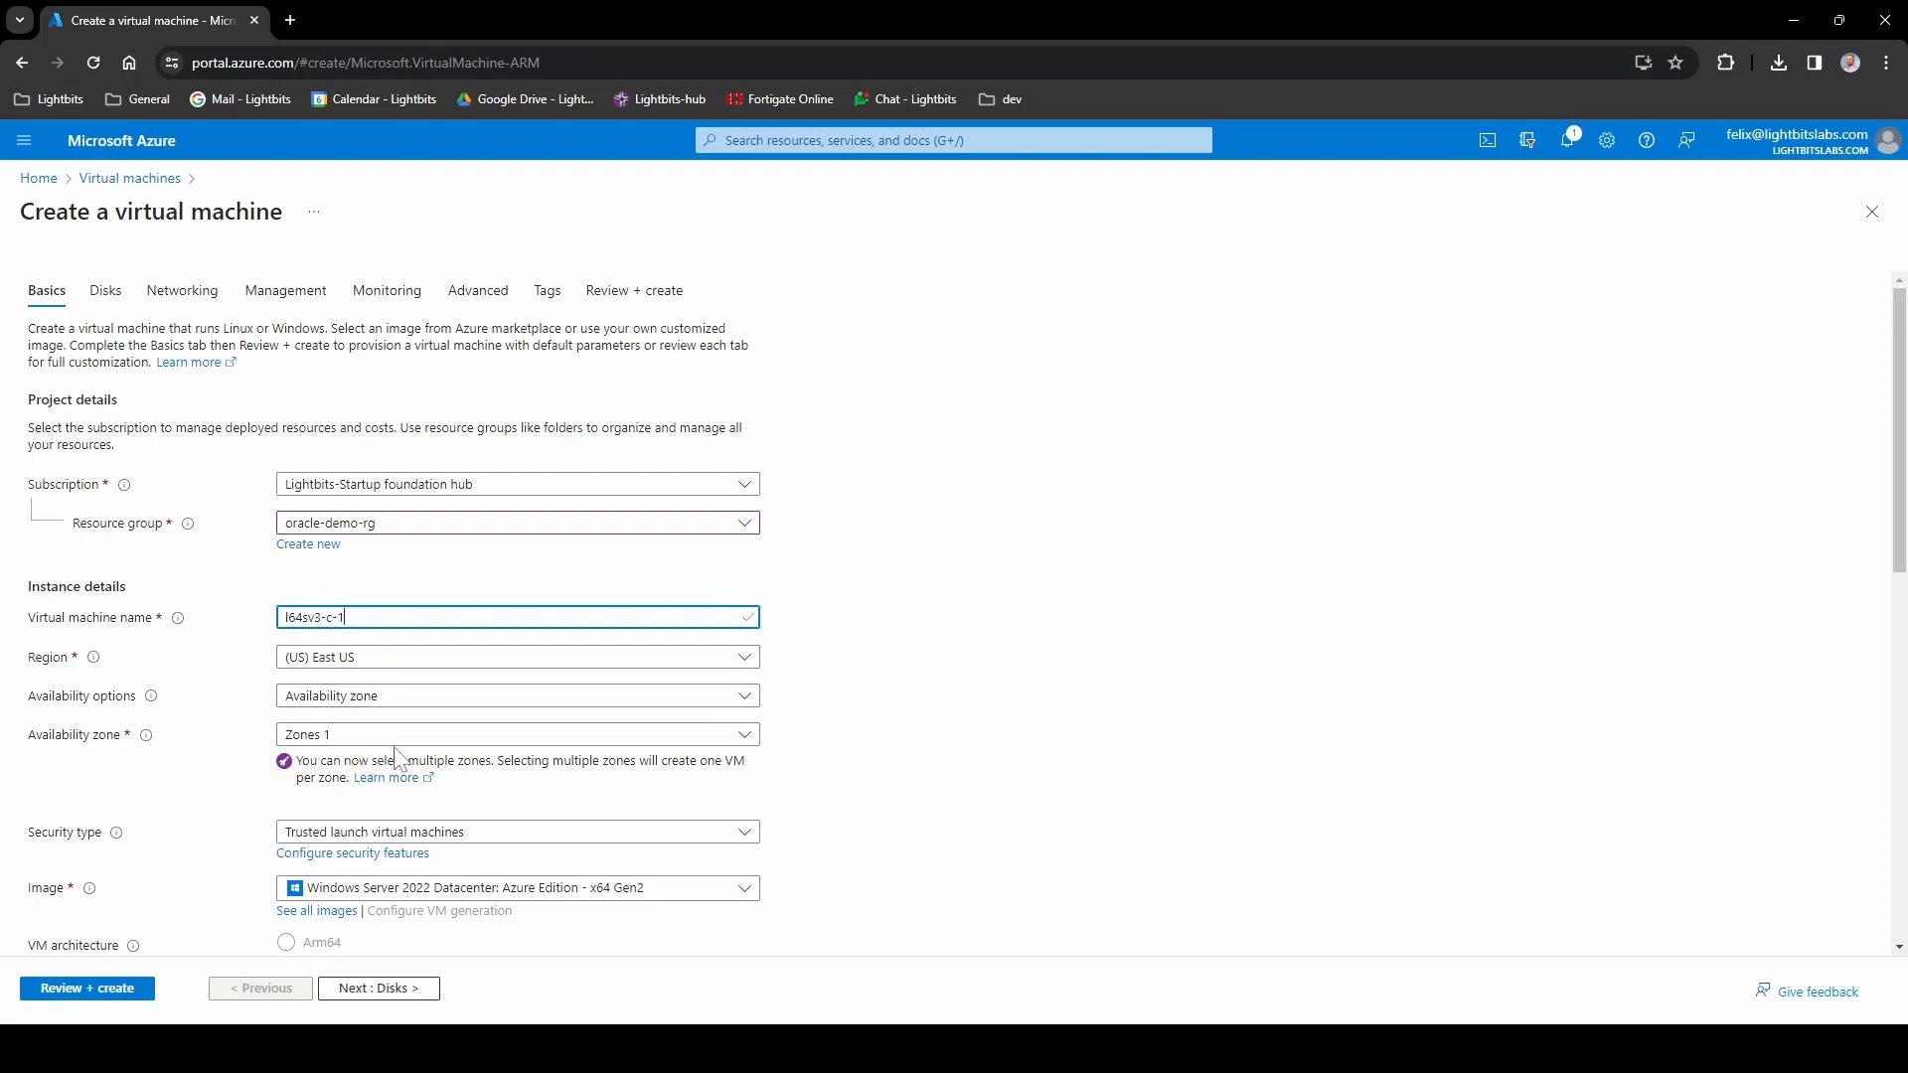
- Choose the Red Hat Enterprise Linux 8.7 (LVM) - x64 Gen2 image for the VM
{"action": "scroll", "coordinate": [652, 737], "scroll_direction": "down", "scroll_amount": 2}
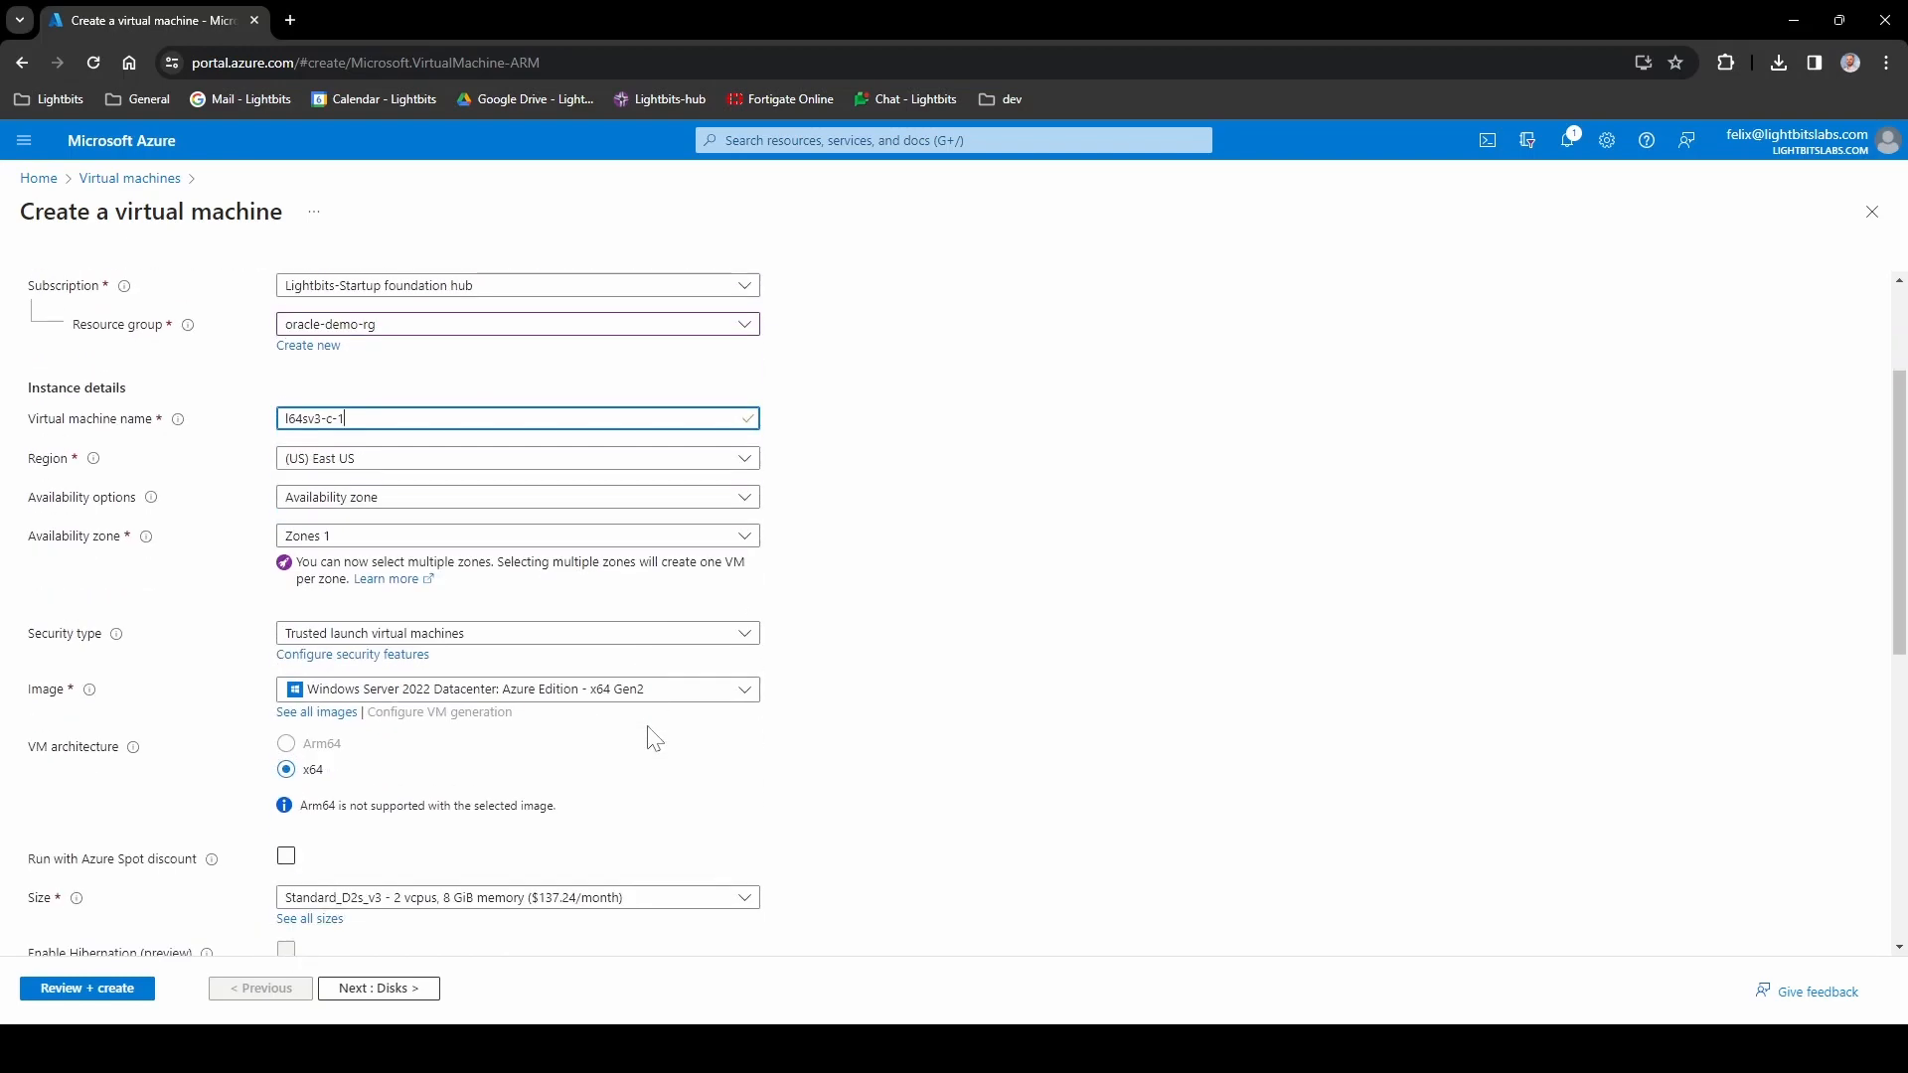
{"action": "left_click", "coordinate": [527, 693]}
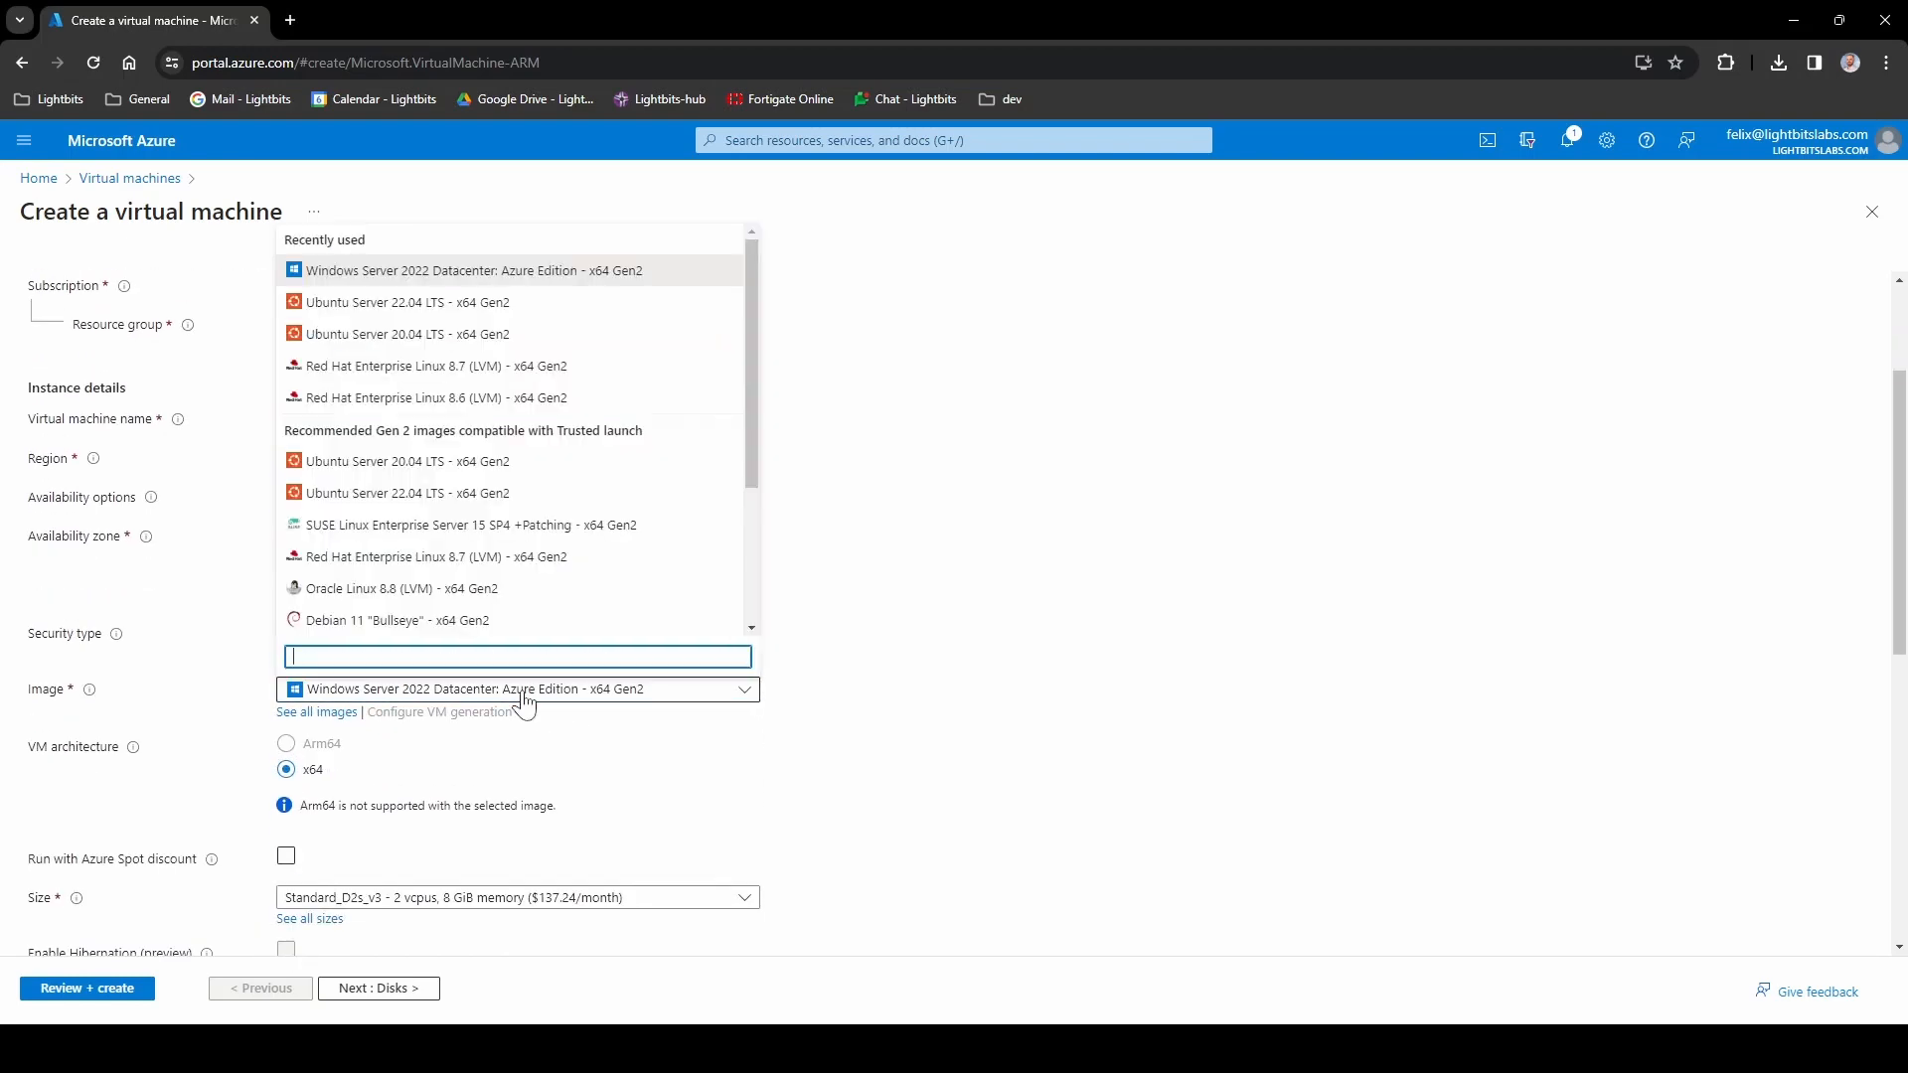
{"action": "left_click", "coordinate": [431, 367]}
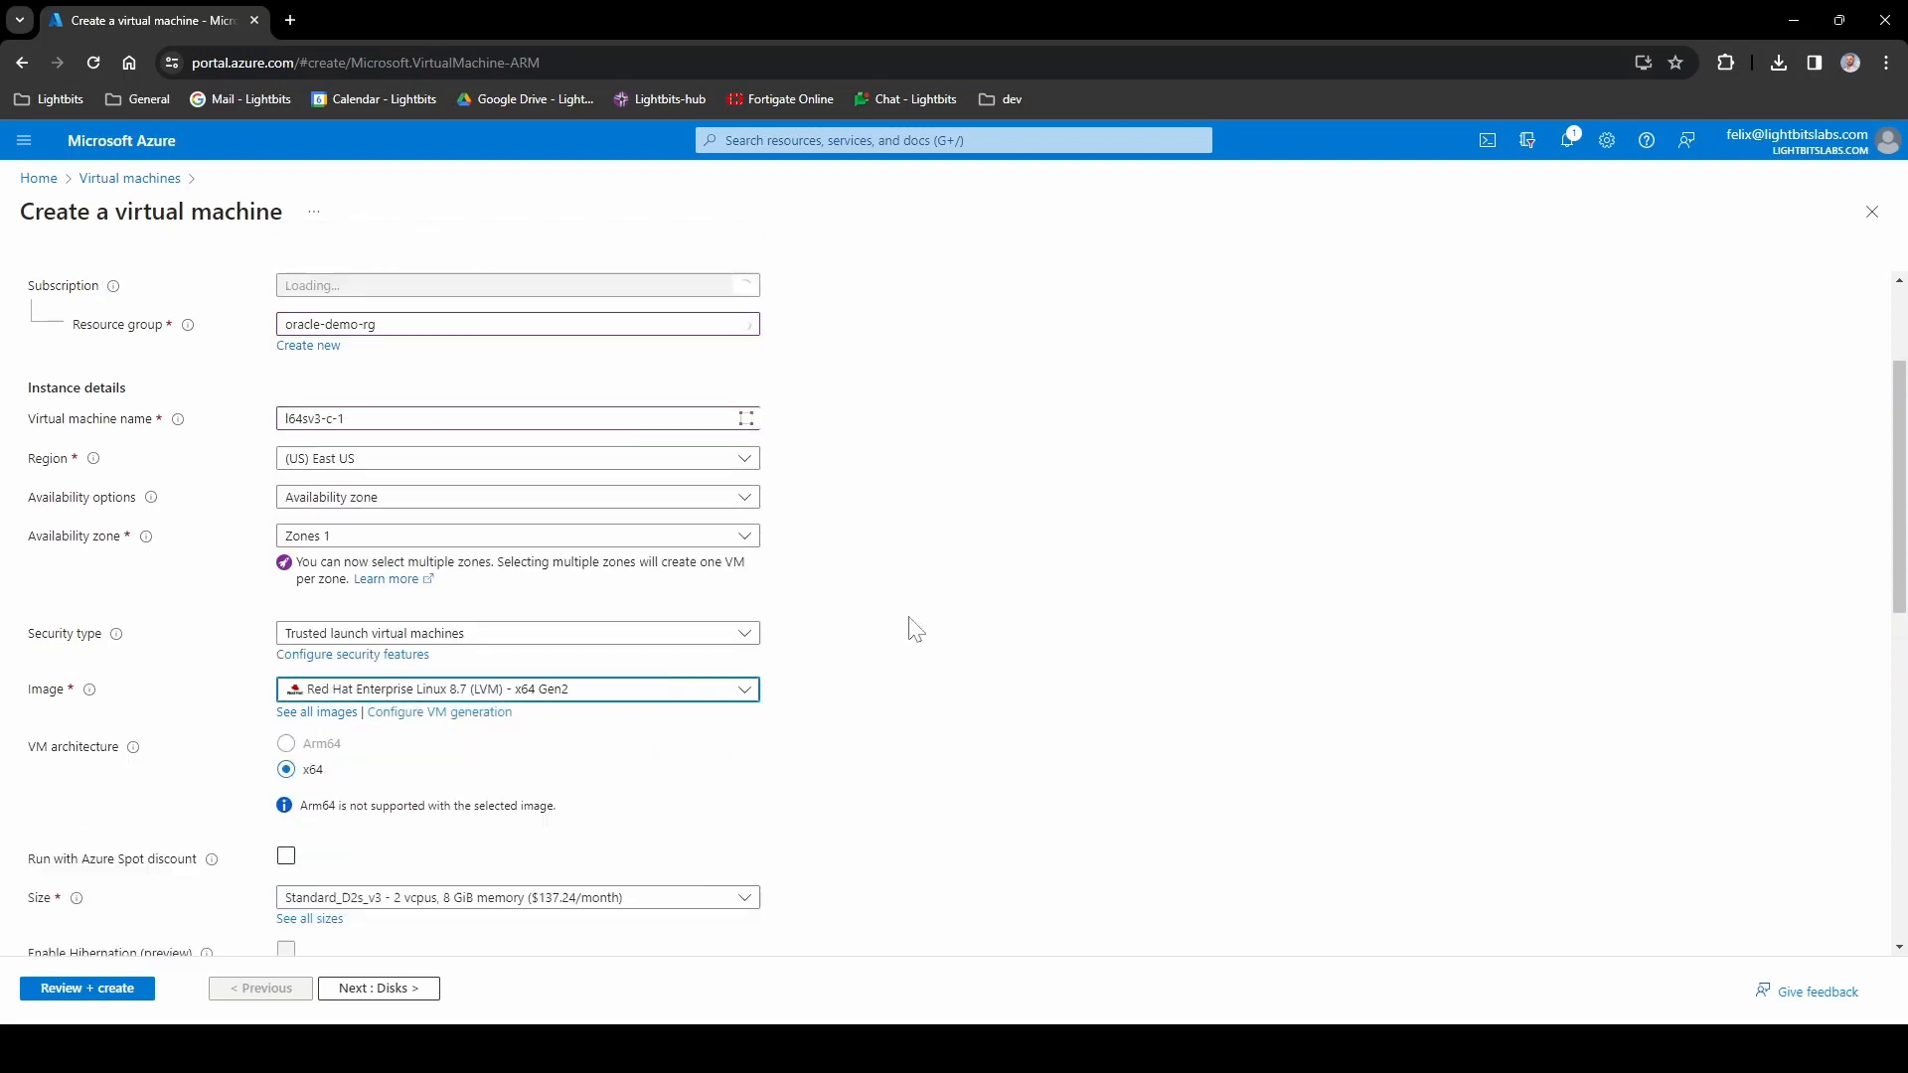
{"action": "scroll", "coordinate": [861, 639], "scroll_direction": "down", "scroll_amount": 3}
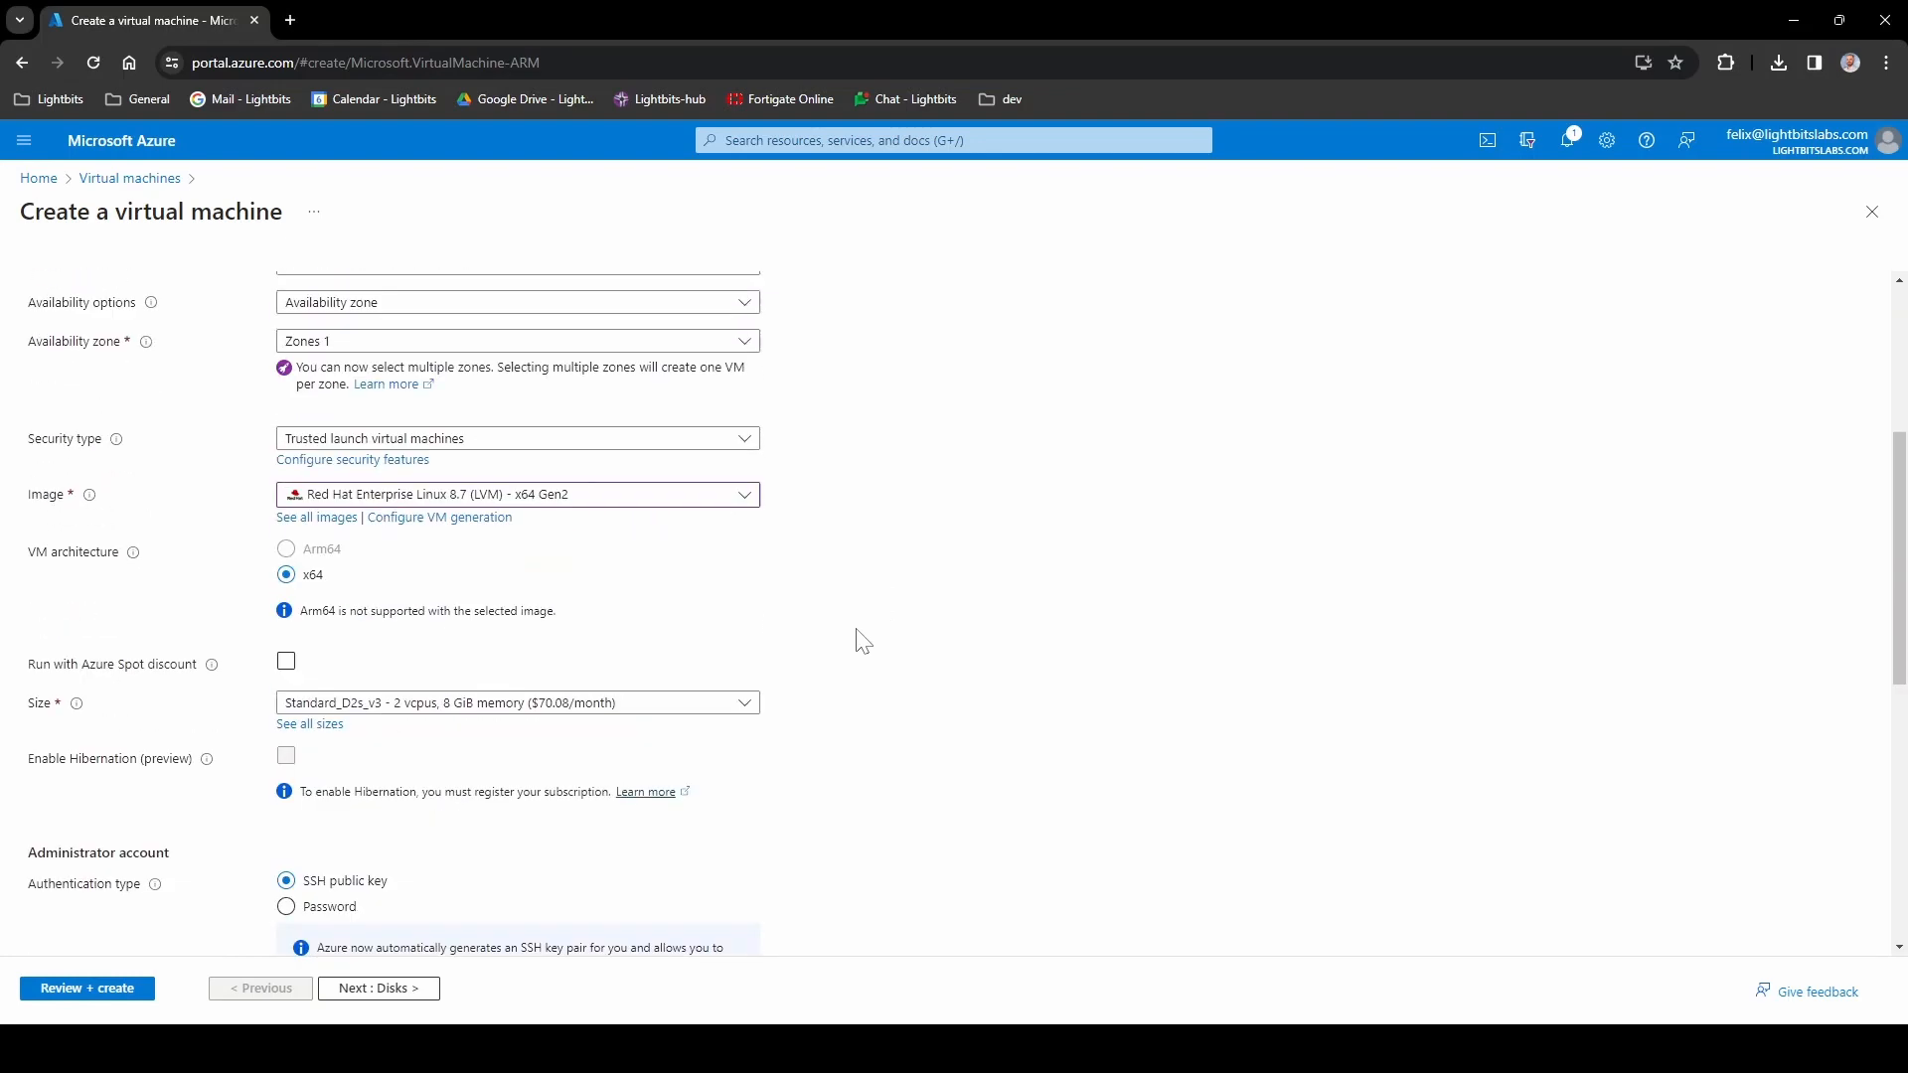
{"action": "left_click", "coordinate": [385, 605]}
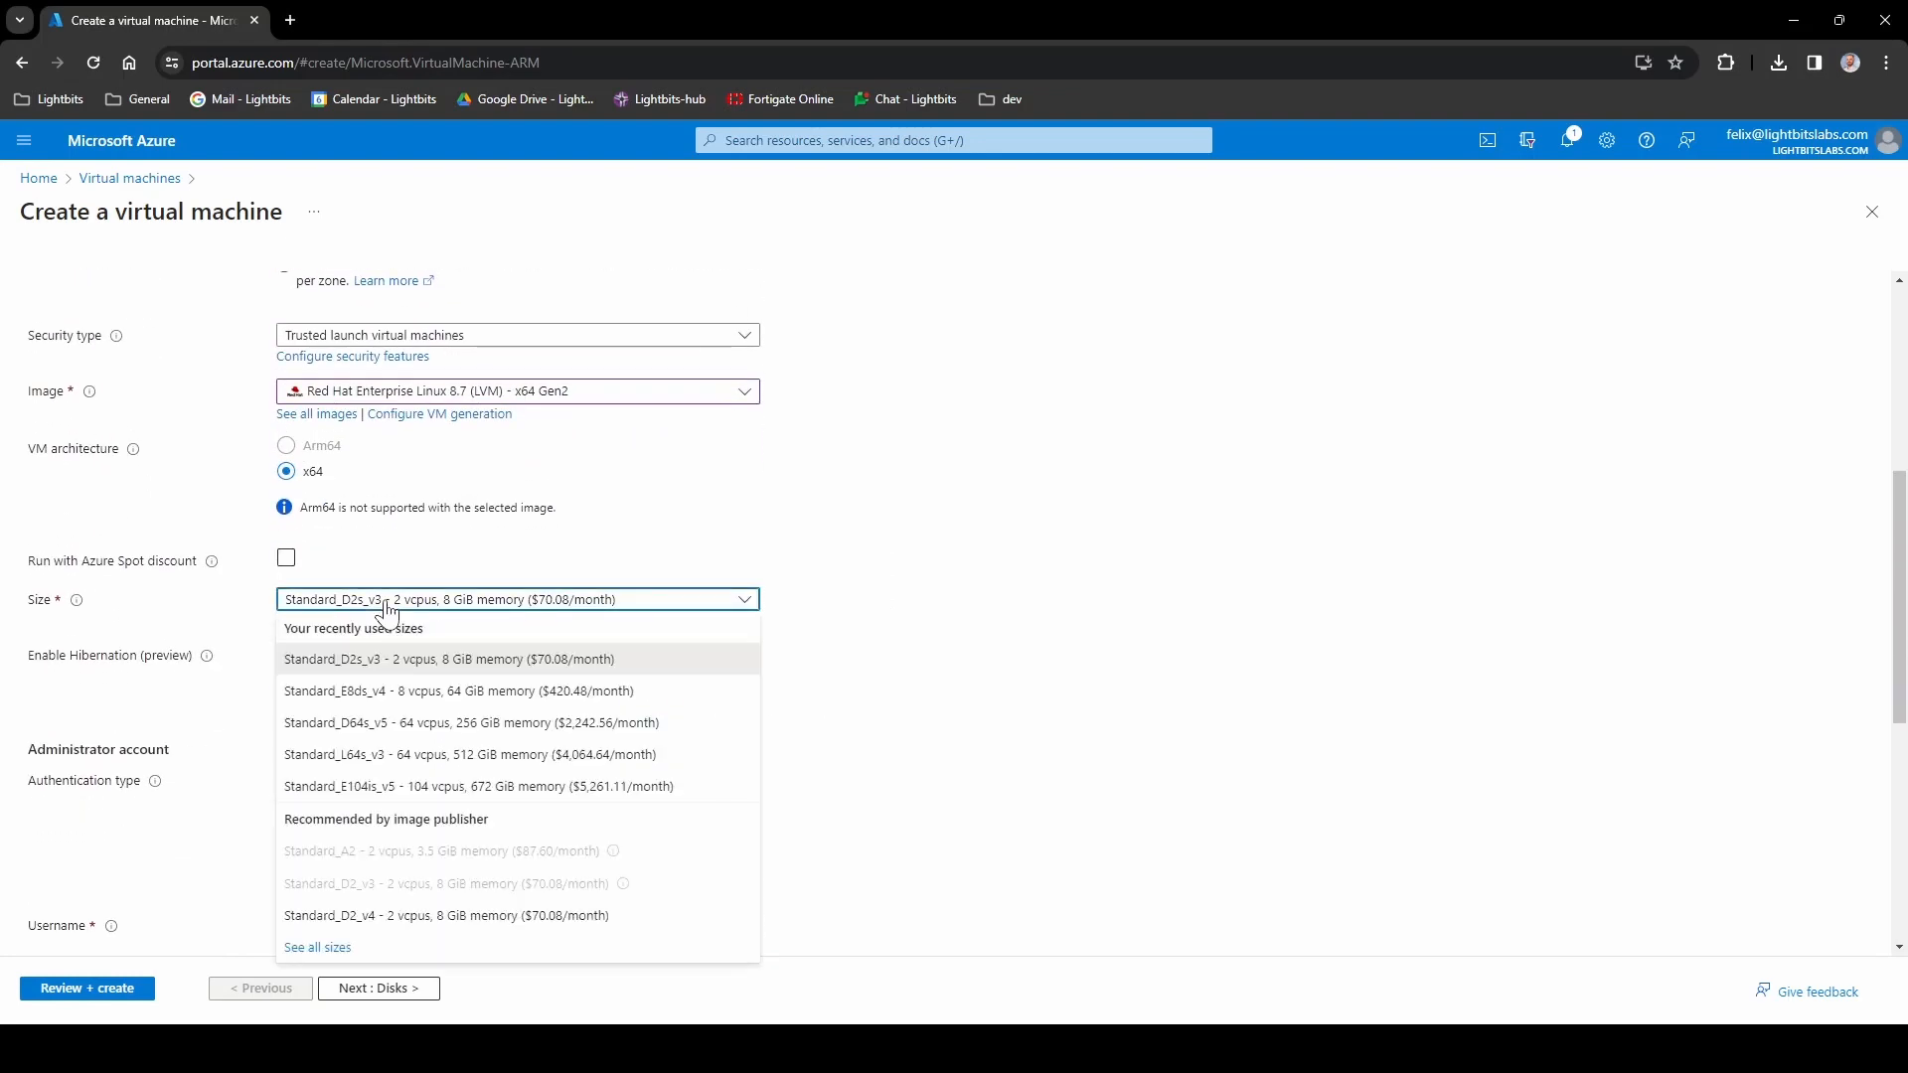
{"action": "left_click", "coordinate": [387, 602]}
- Pick Standard_L64s_v3 (64 vCPUs, 512 GiB) from the L-Series in the full size catalogue
{"action": "left_click", "coordinate": [312, 626]}
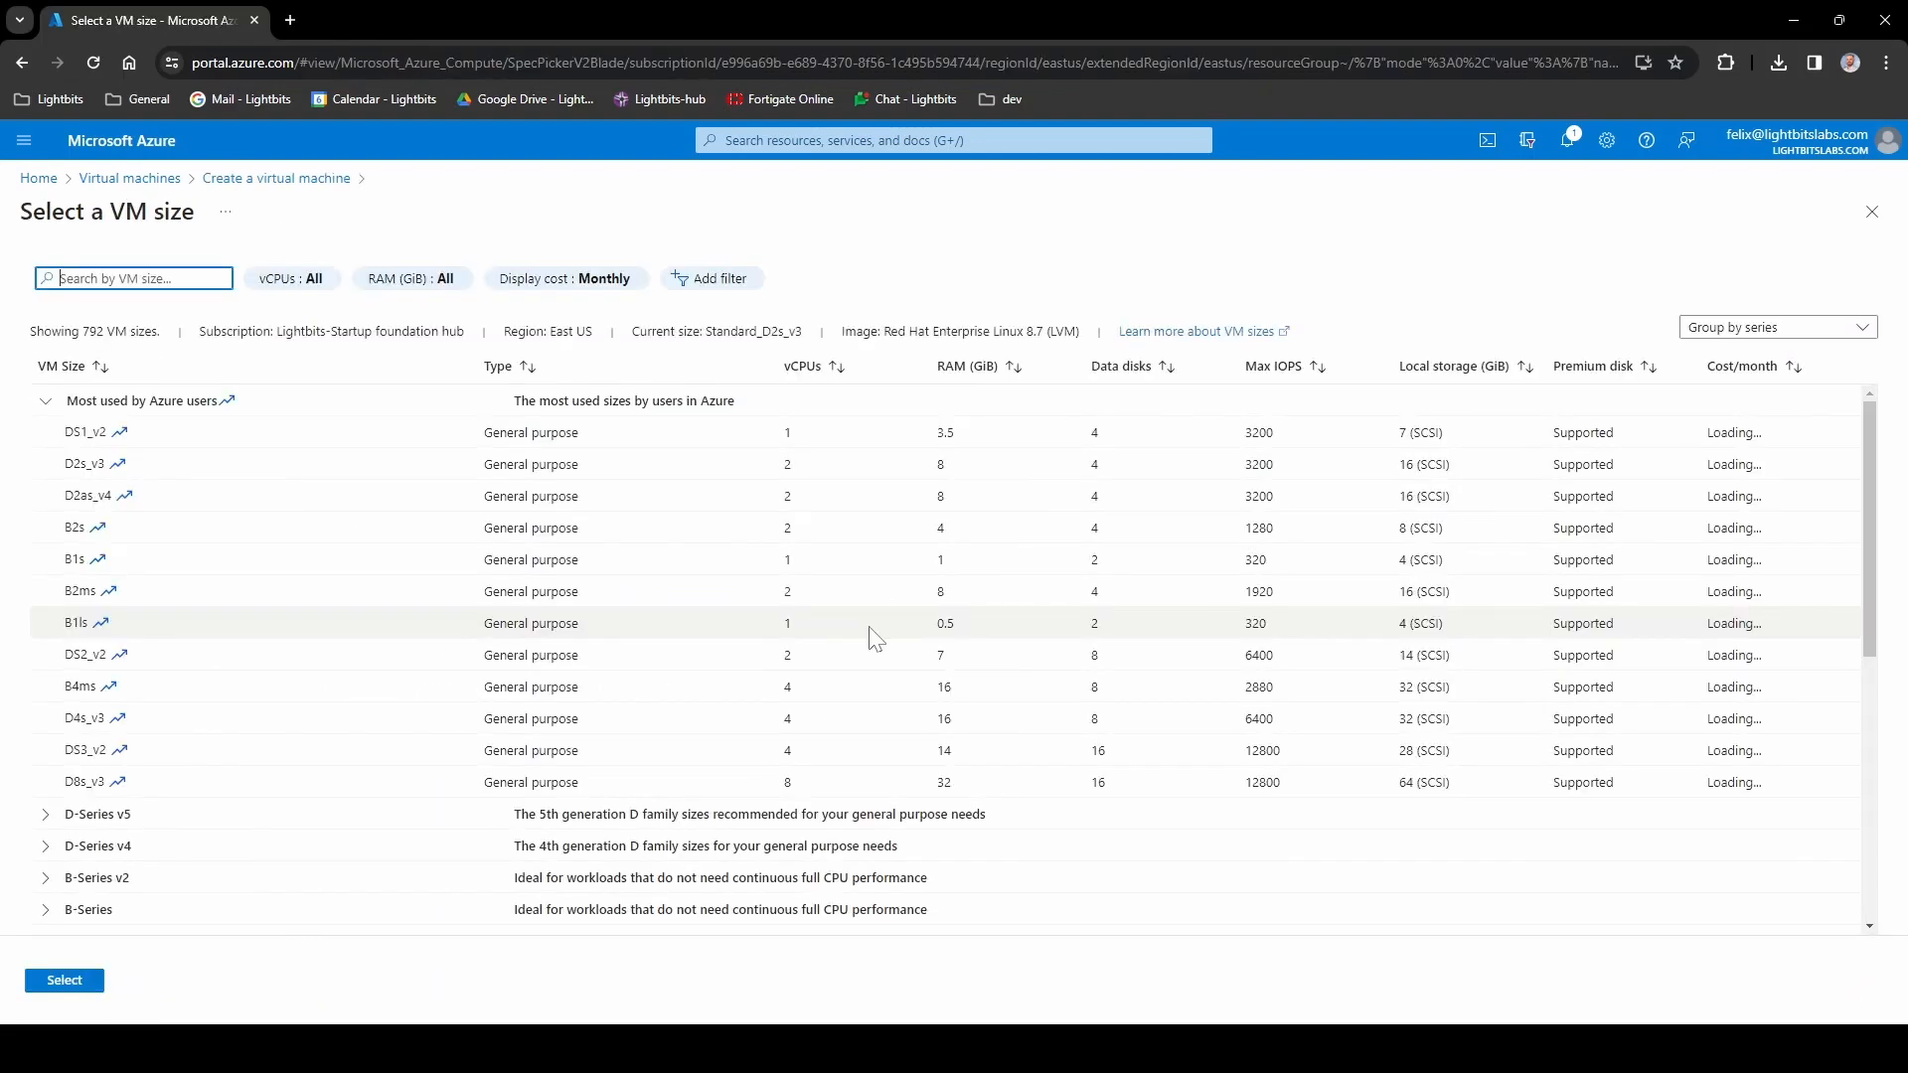
{"action": "left_click", "coordinate": [134, 278]}
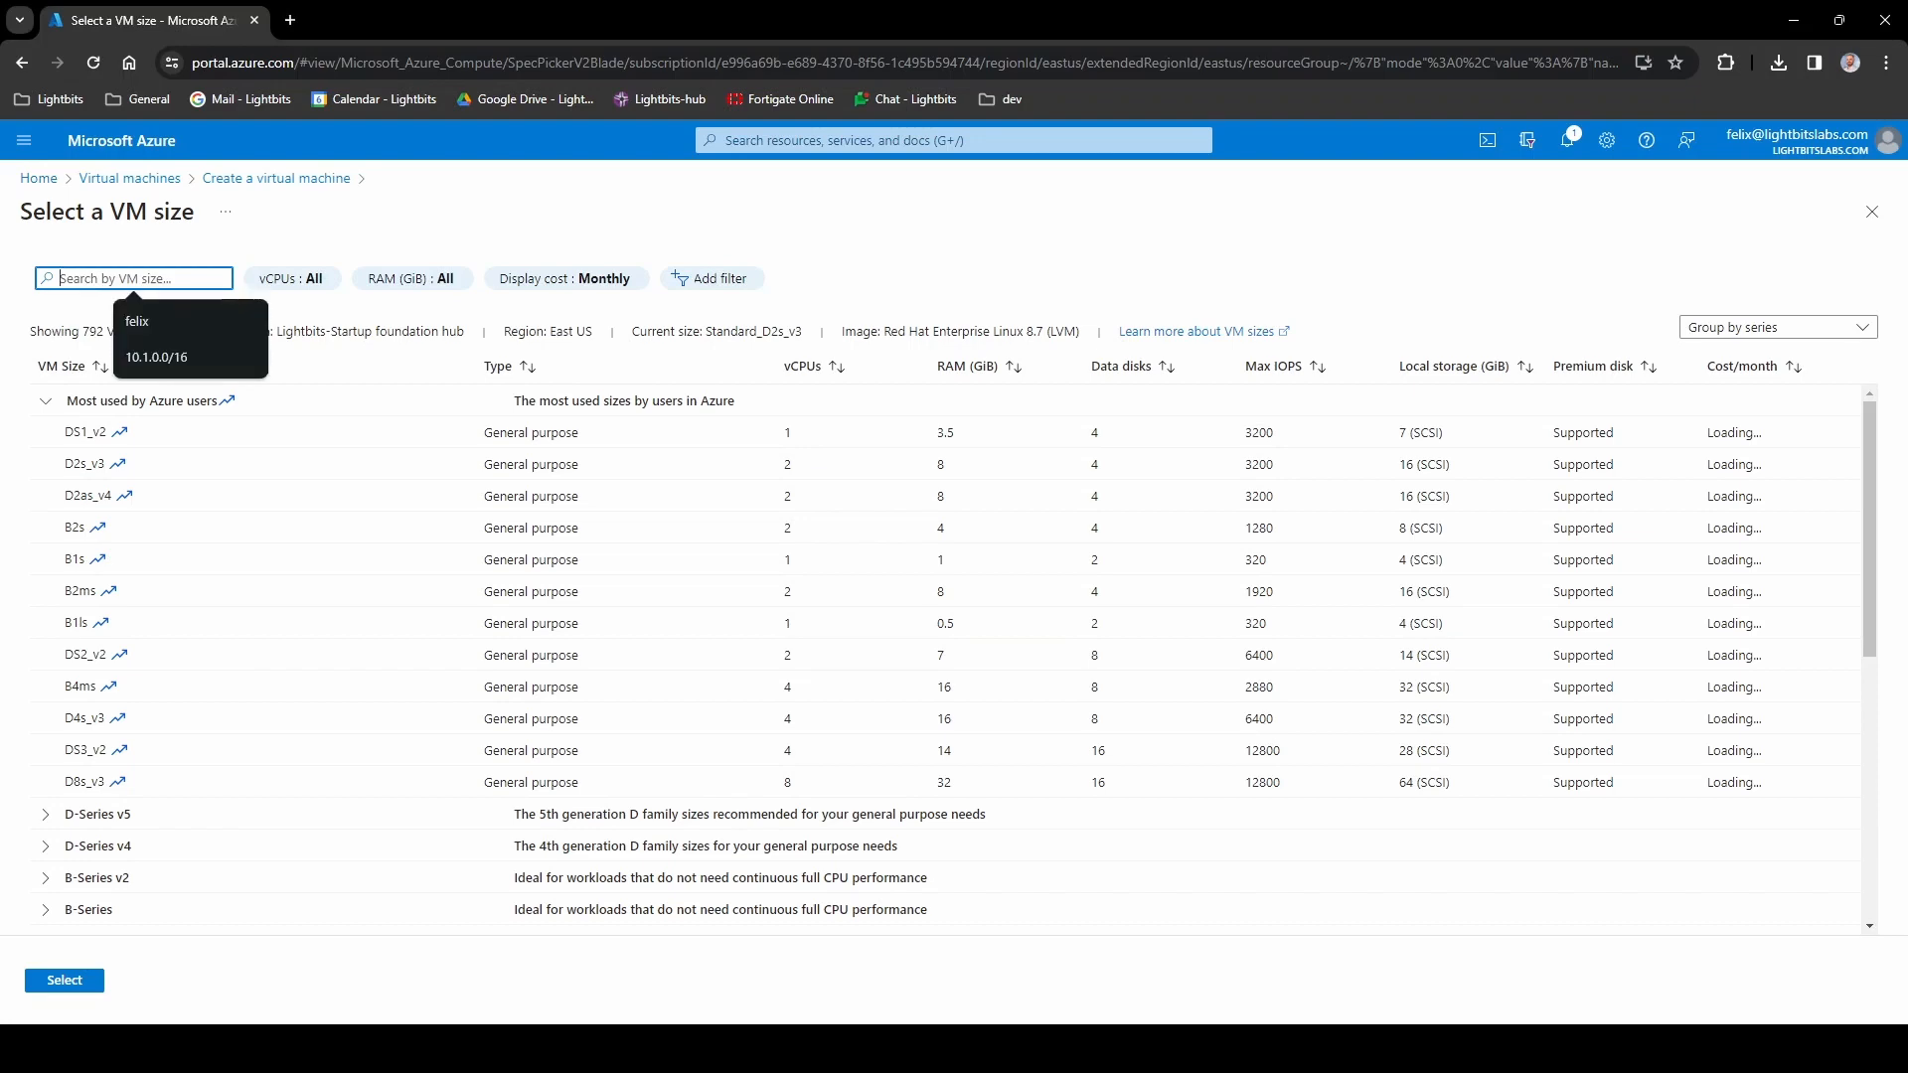
{"action": "type", "text": "l64sv3"}
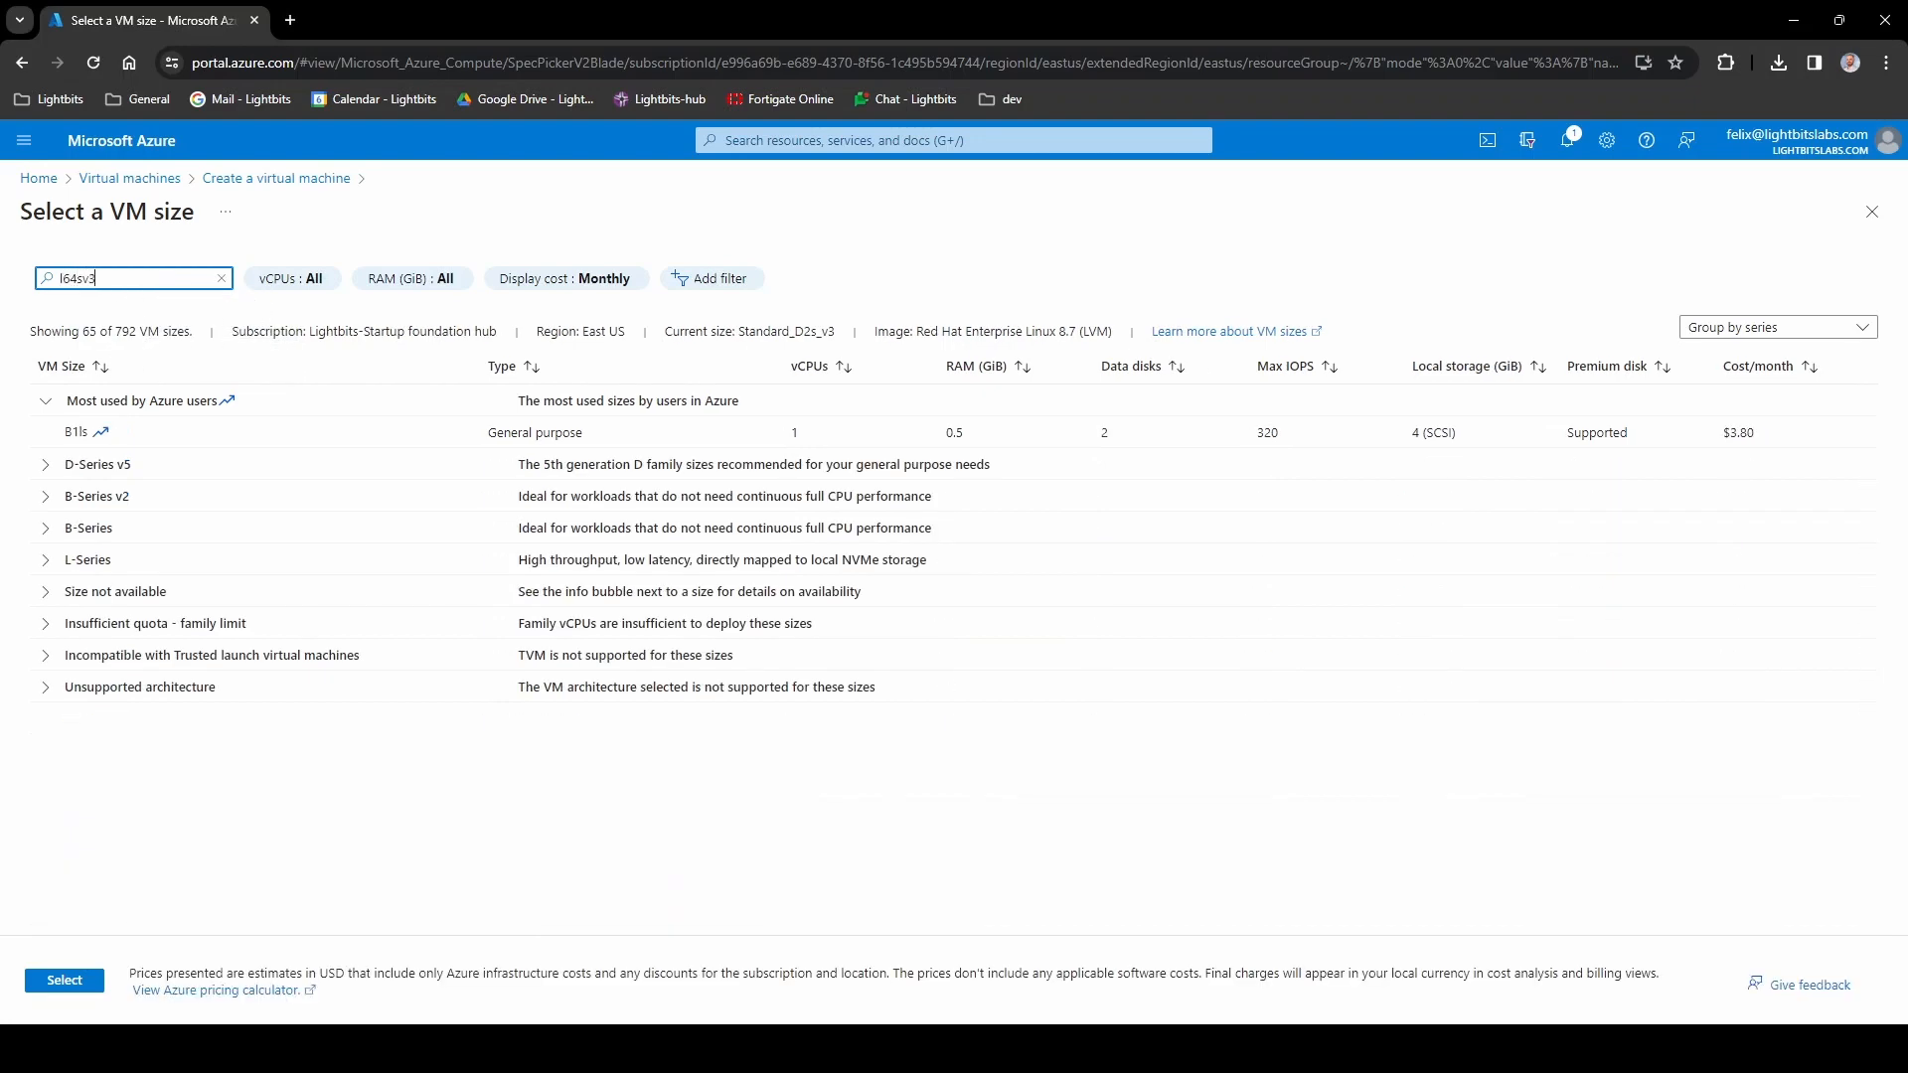
{"action": "key", "text": "ctrl+a"}
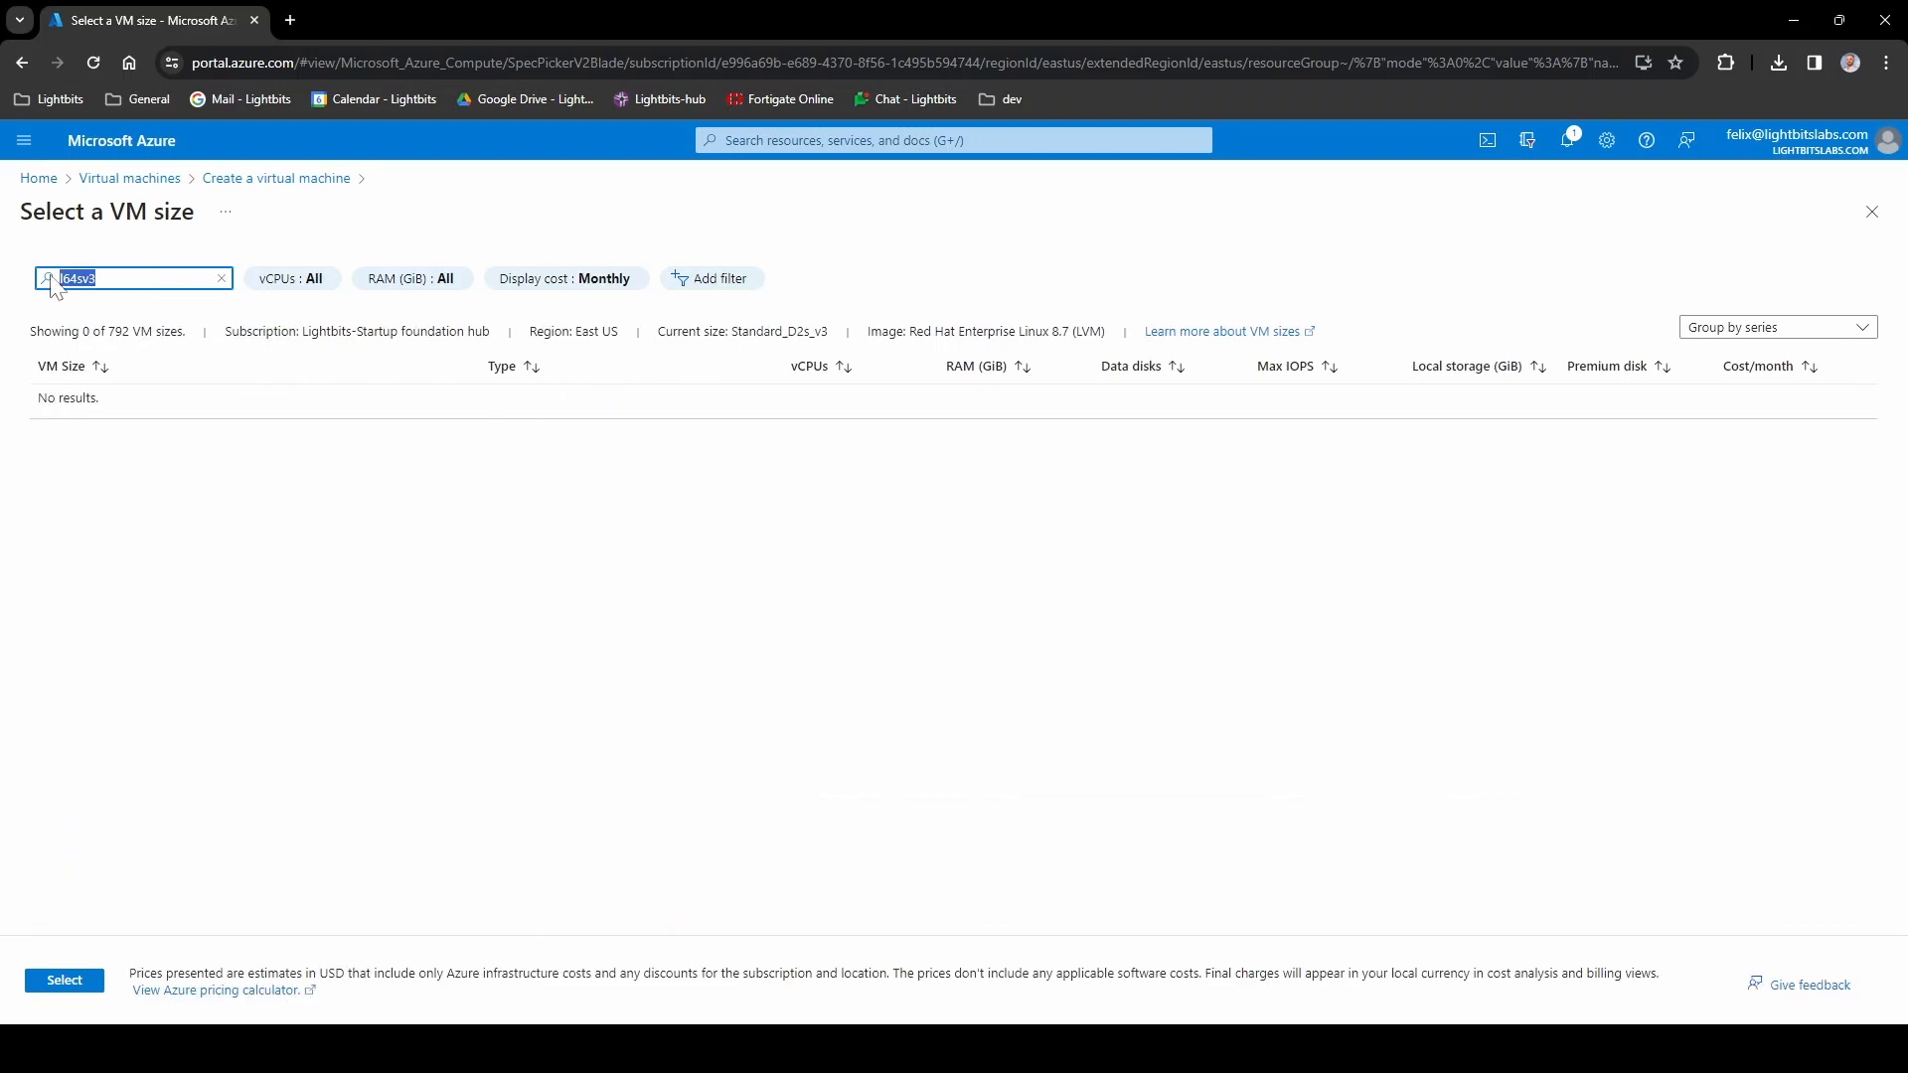
{"action": "key", "text": "BackSpace"}
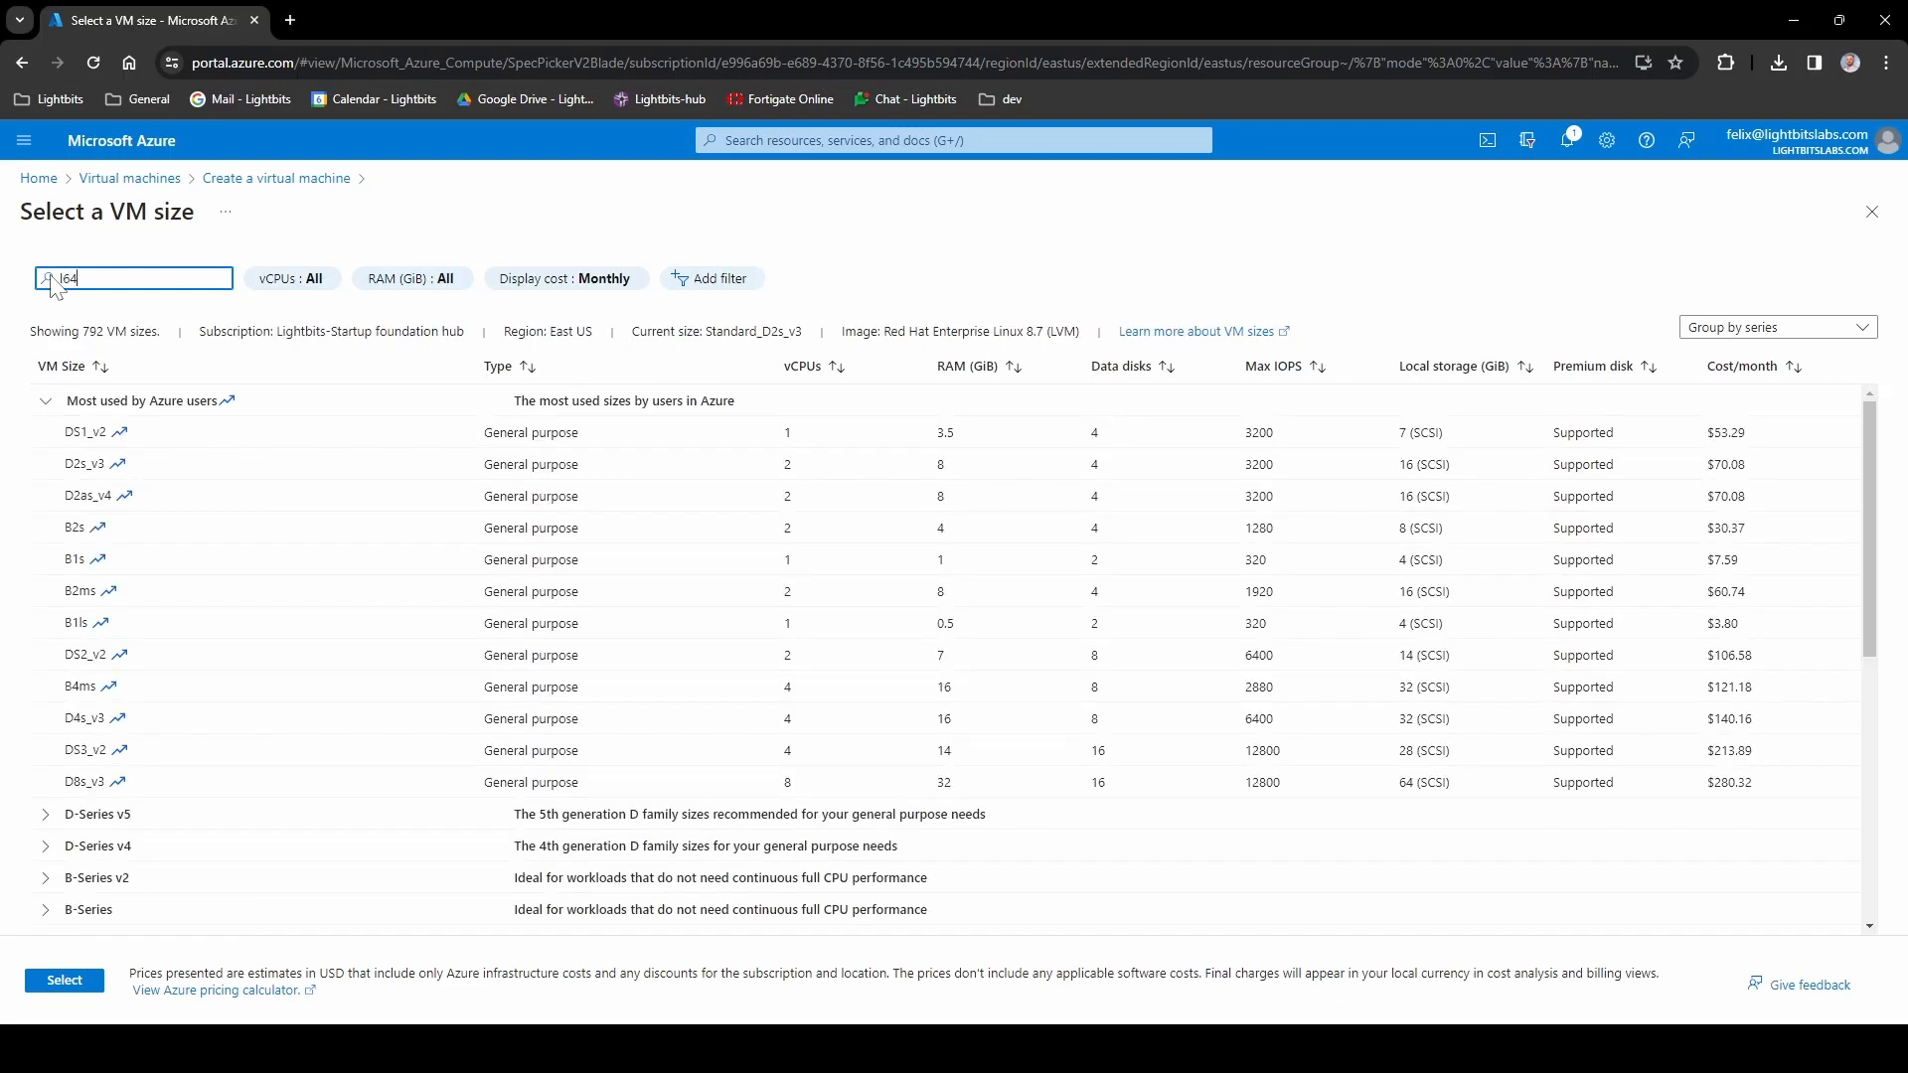
{"action": "left_click", "coordinate": [45, 402]}
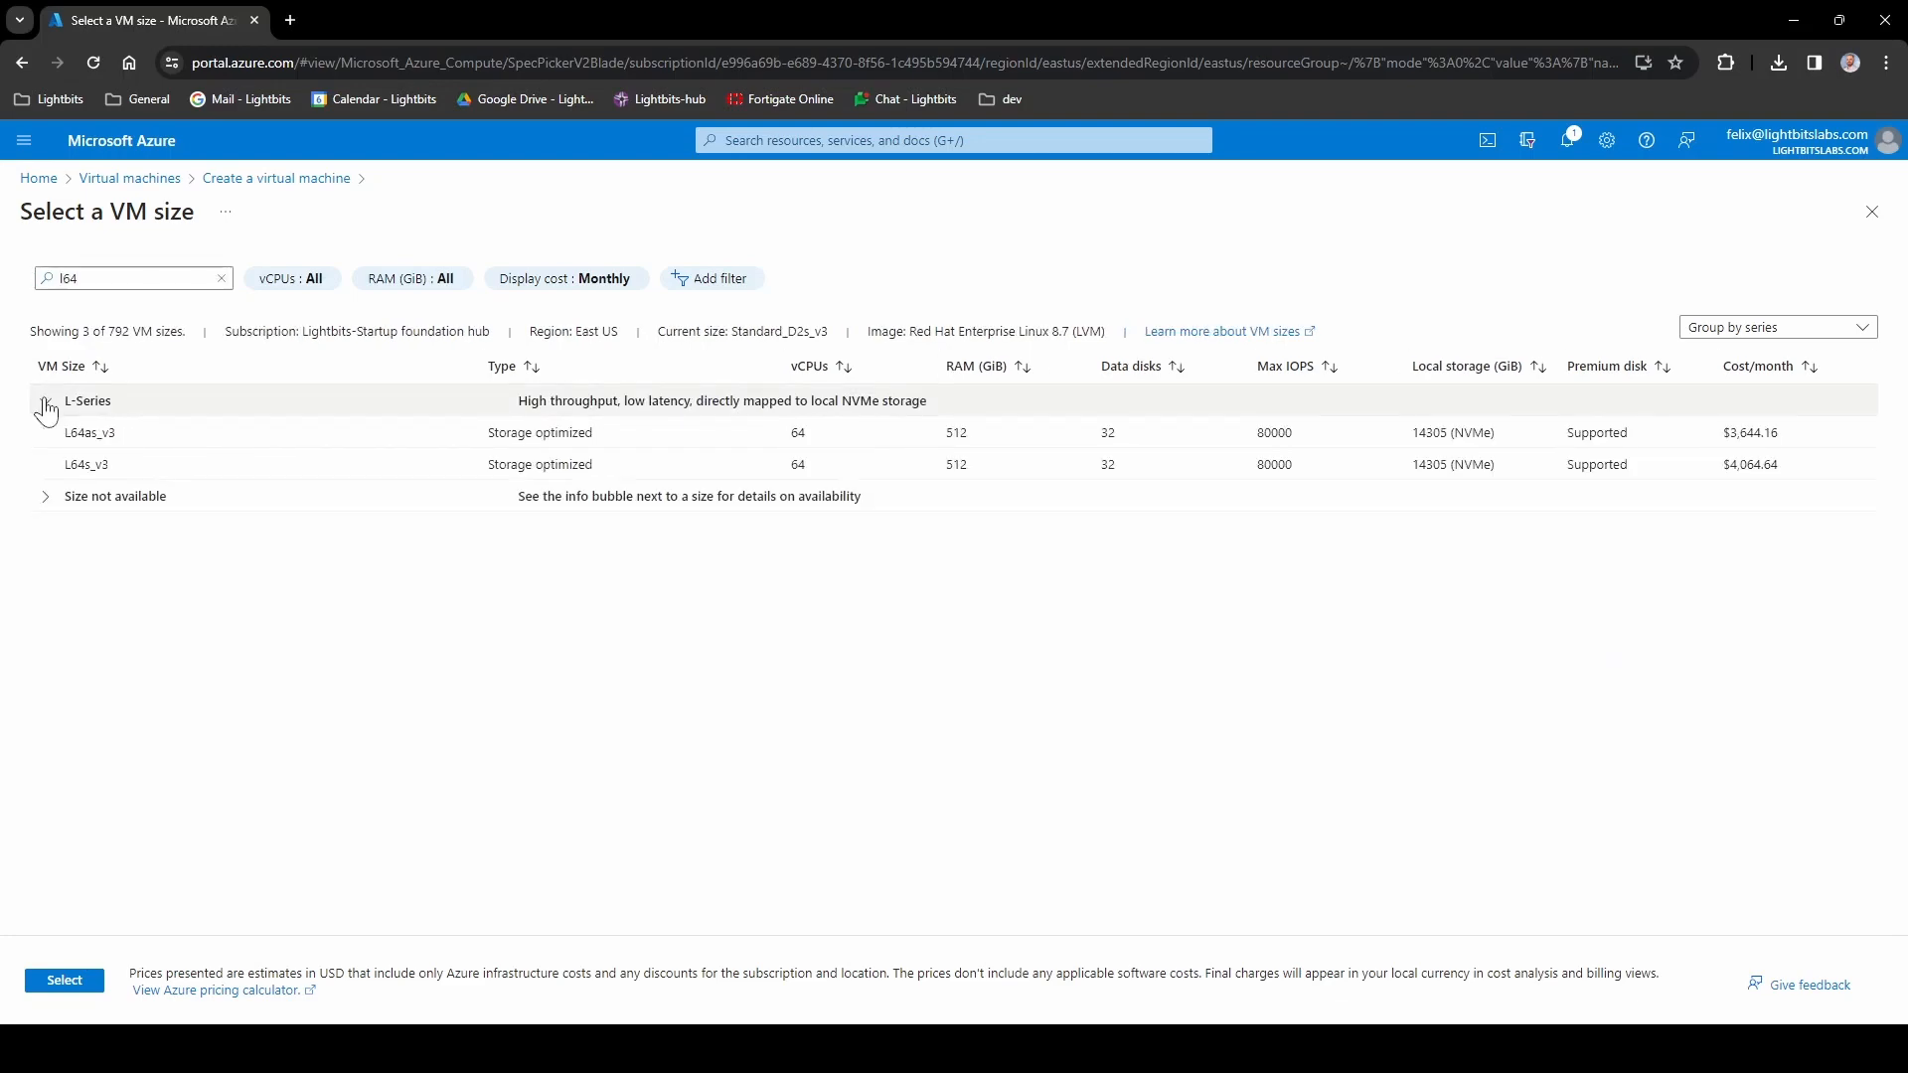
{"action": "left_click", "coordinate": [80, 464]}
{"action": "left_click", "coordinate": [65, 981]}
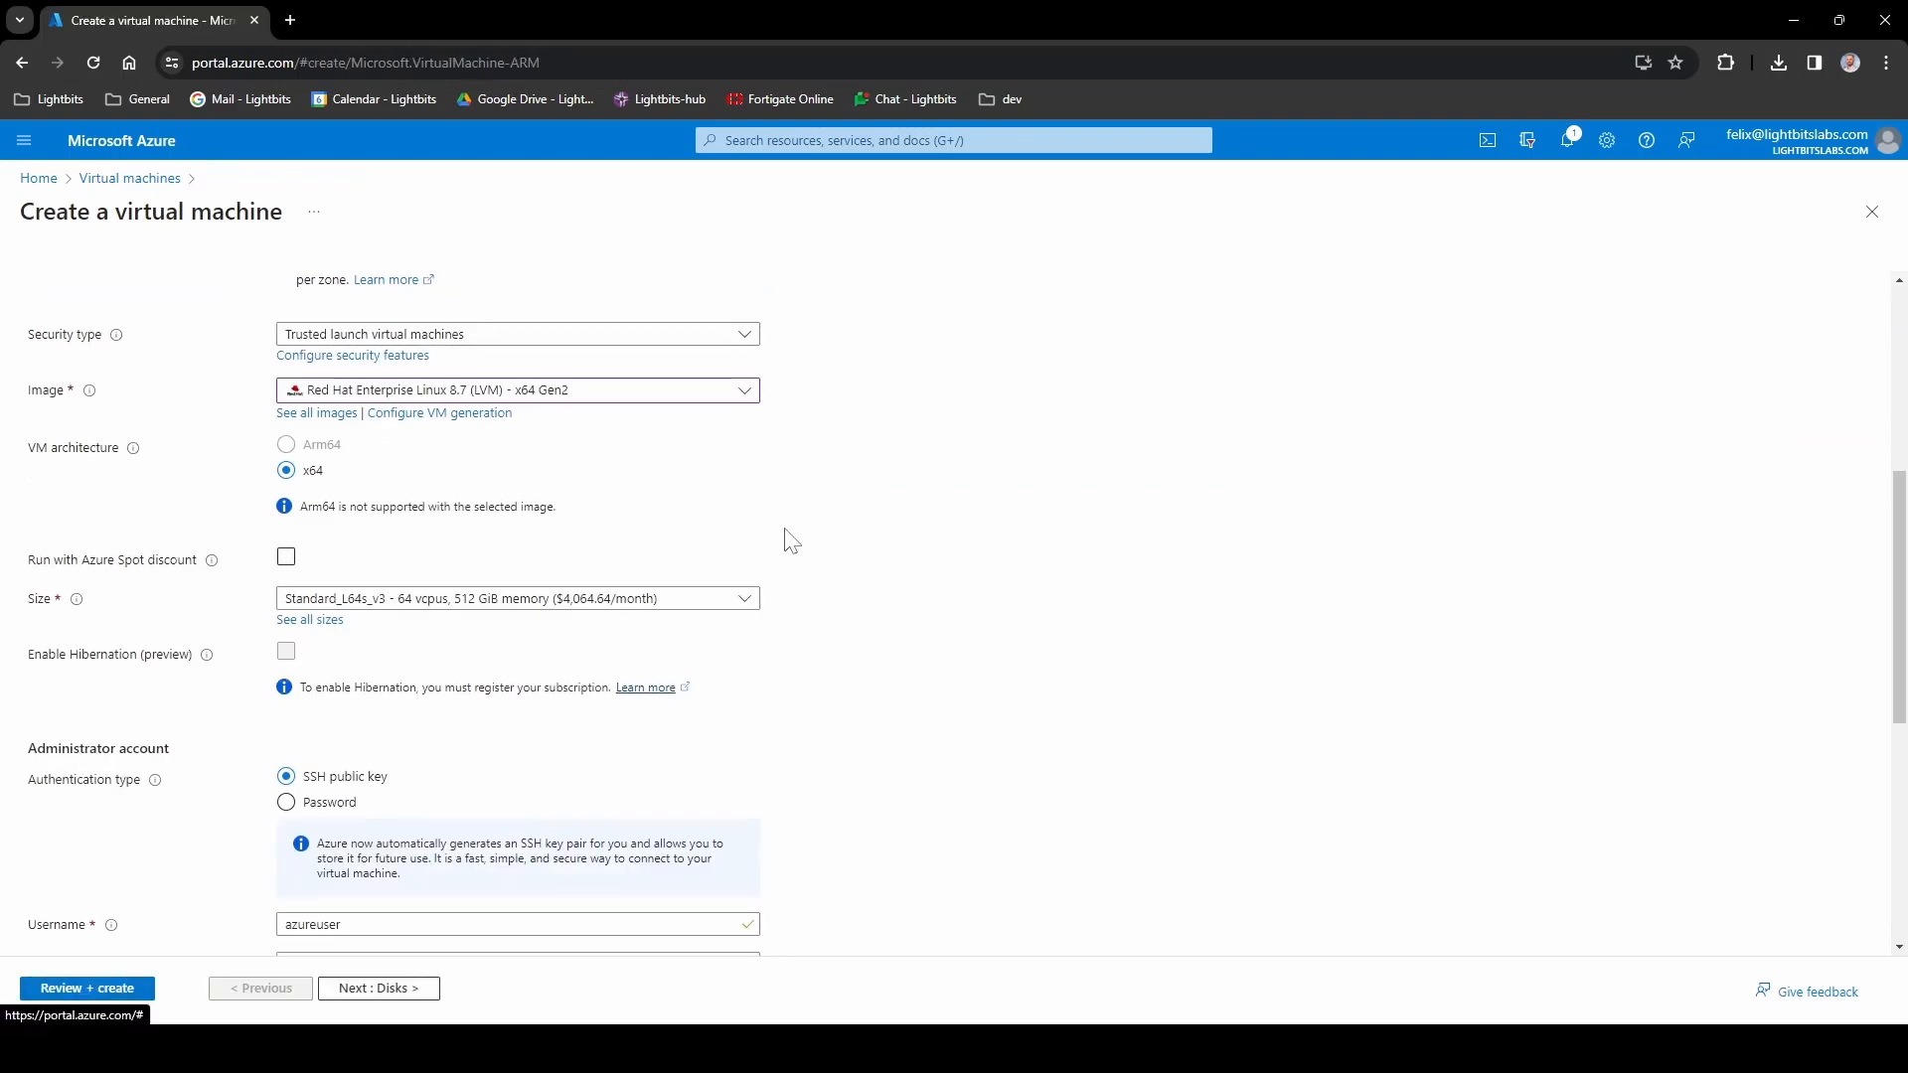
- Switch the VM's SSH public key source to the Azure-stored key oracle-demo-key, then continue to Disks
{"action": "scroll", "coordinate": [791, 540], "scroll_direction": "down", "scroll_amount": 3}
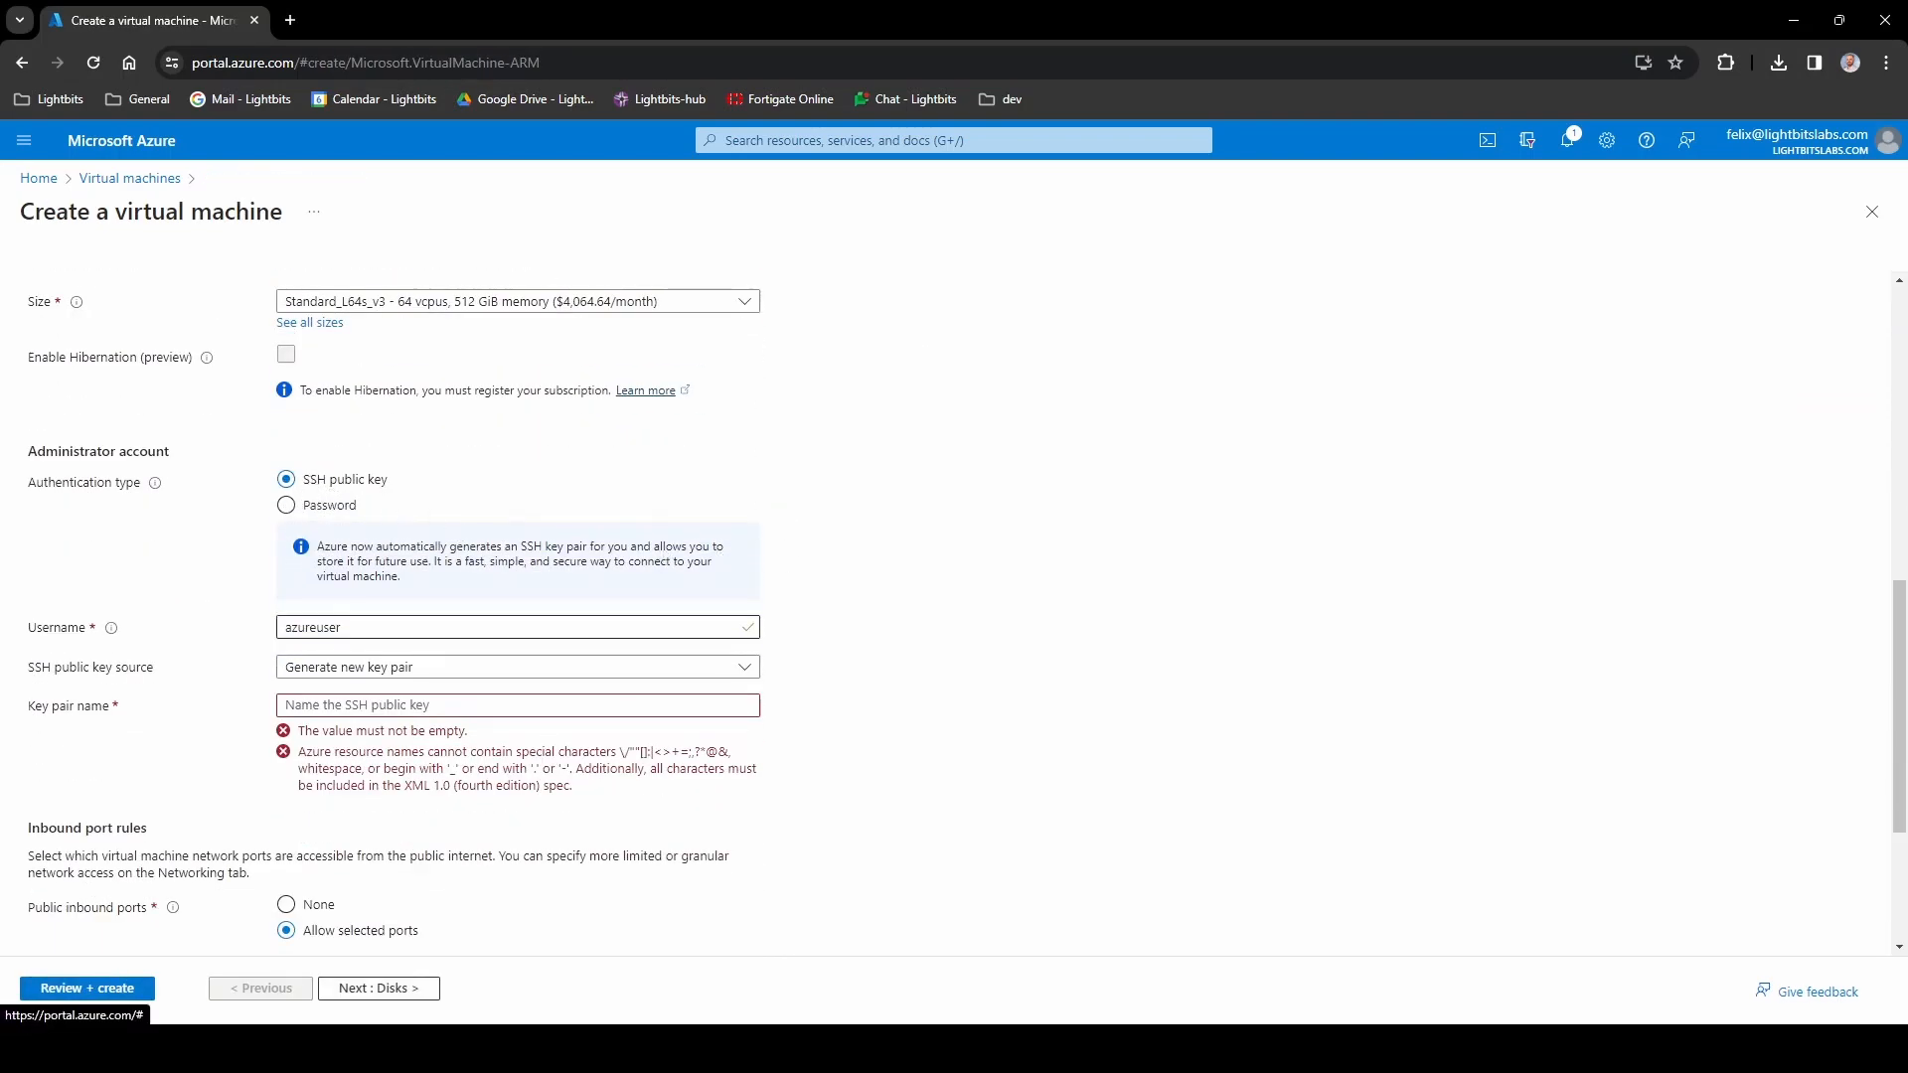
{"action": "left_click", "coordinate": [436, 675]}
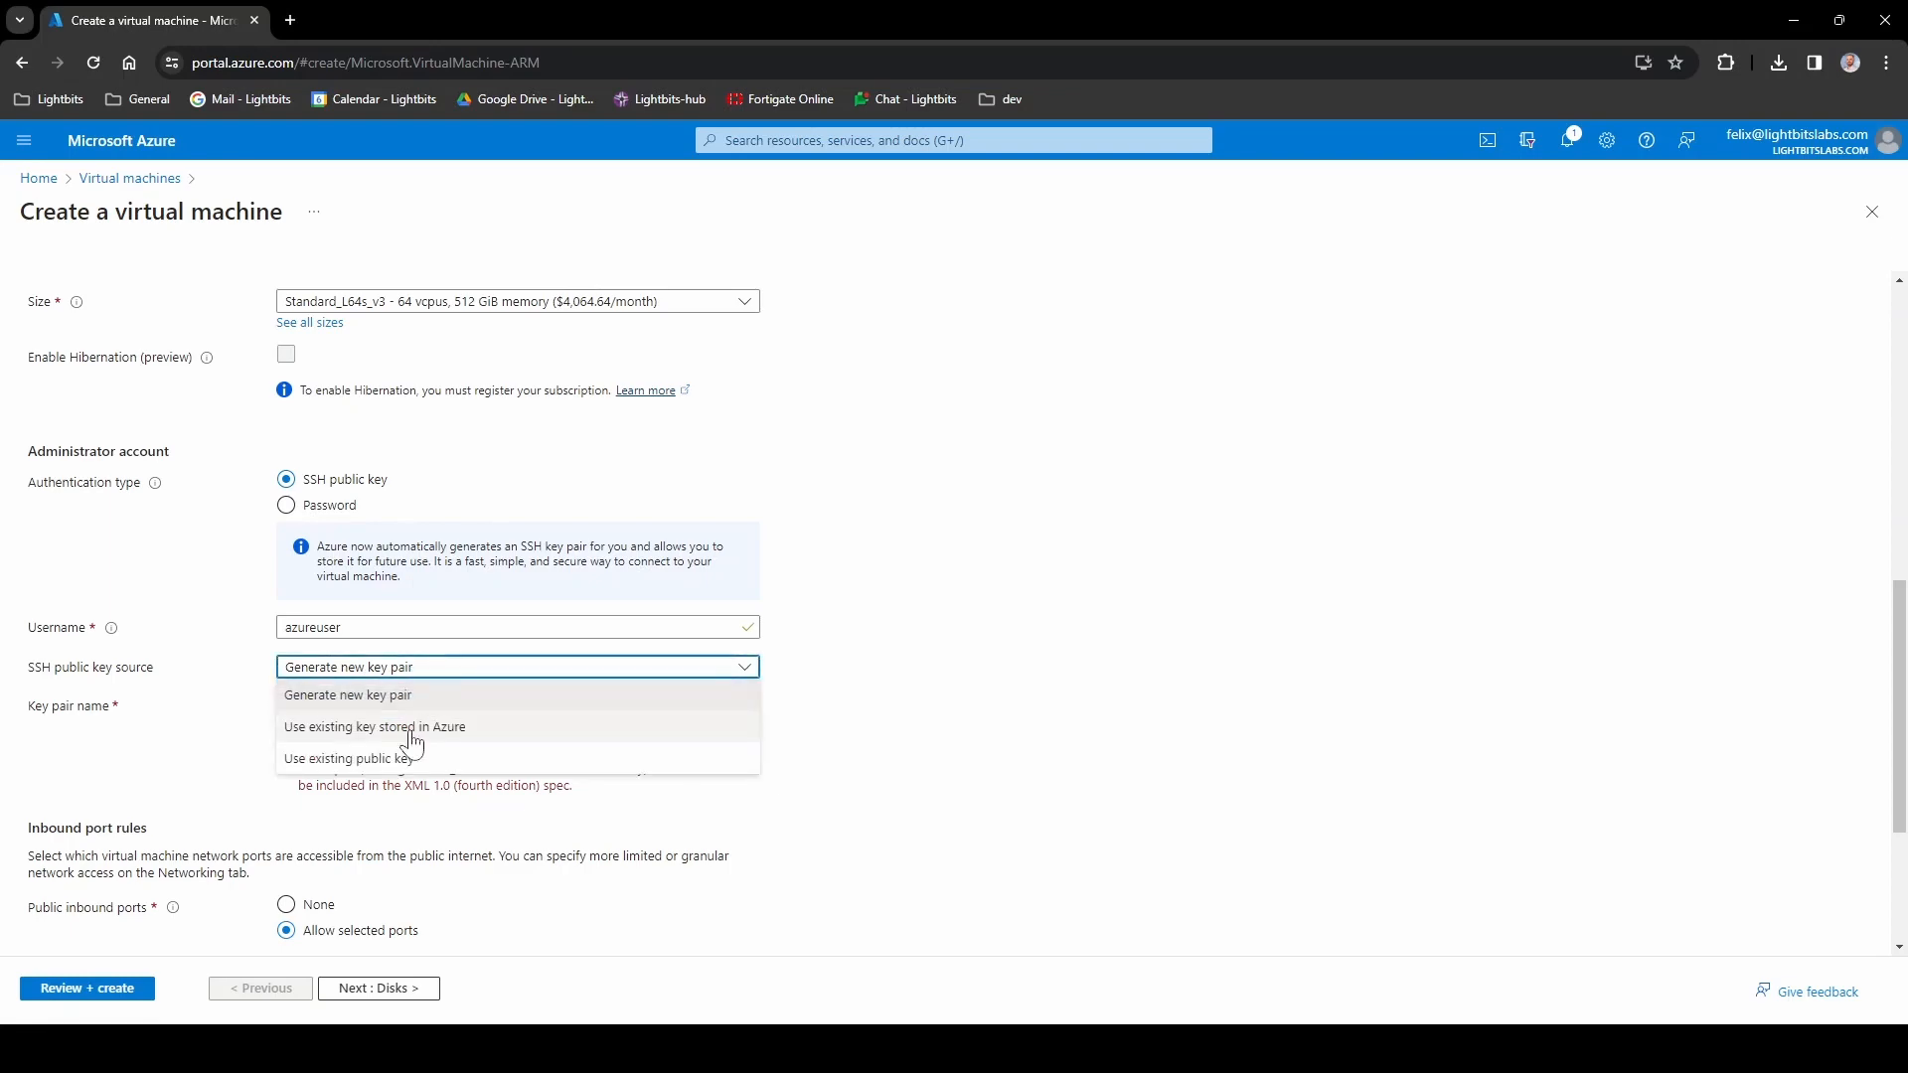
{"action": "left_click", "coordinate": [457, 728]}
{"action": "left_click", "coordinate": [410, 733]}
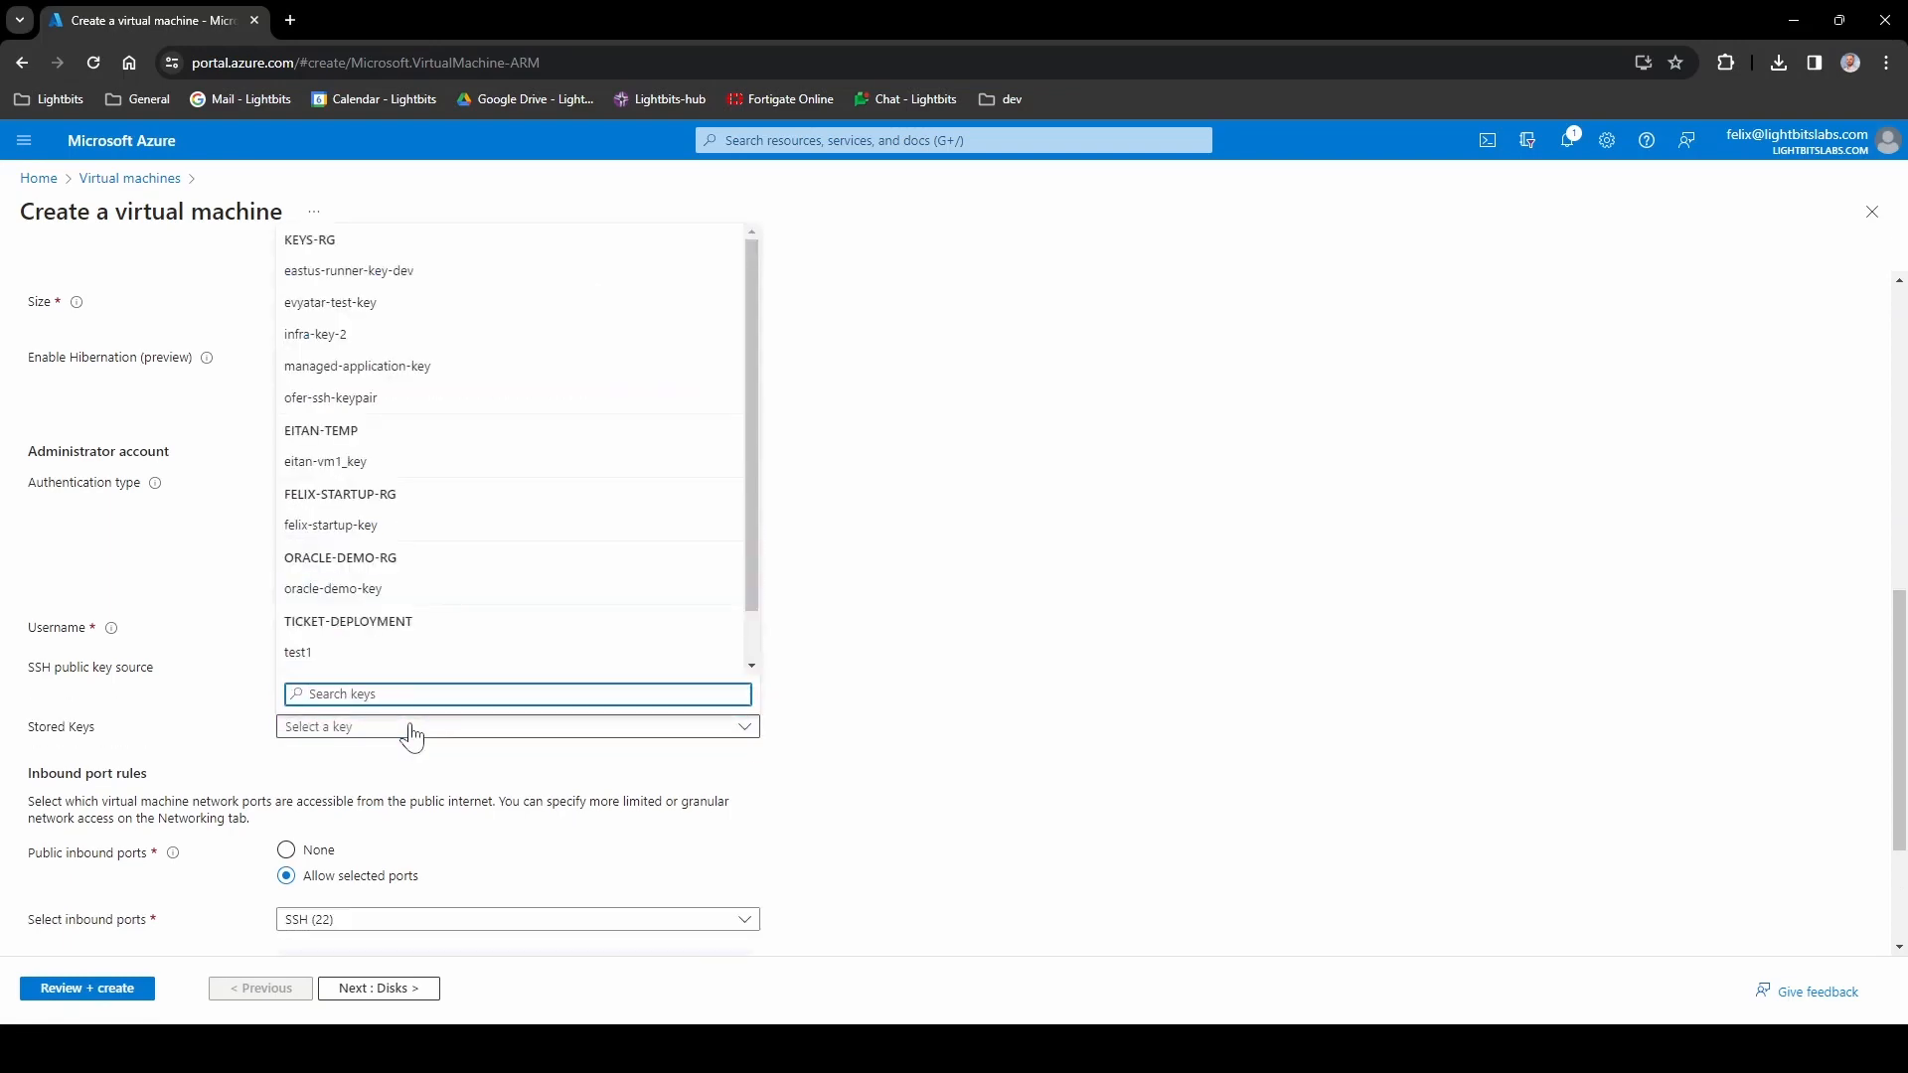
{"action": "left_click", "coordinate": [381, 591]}
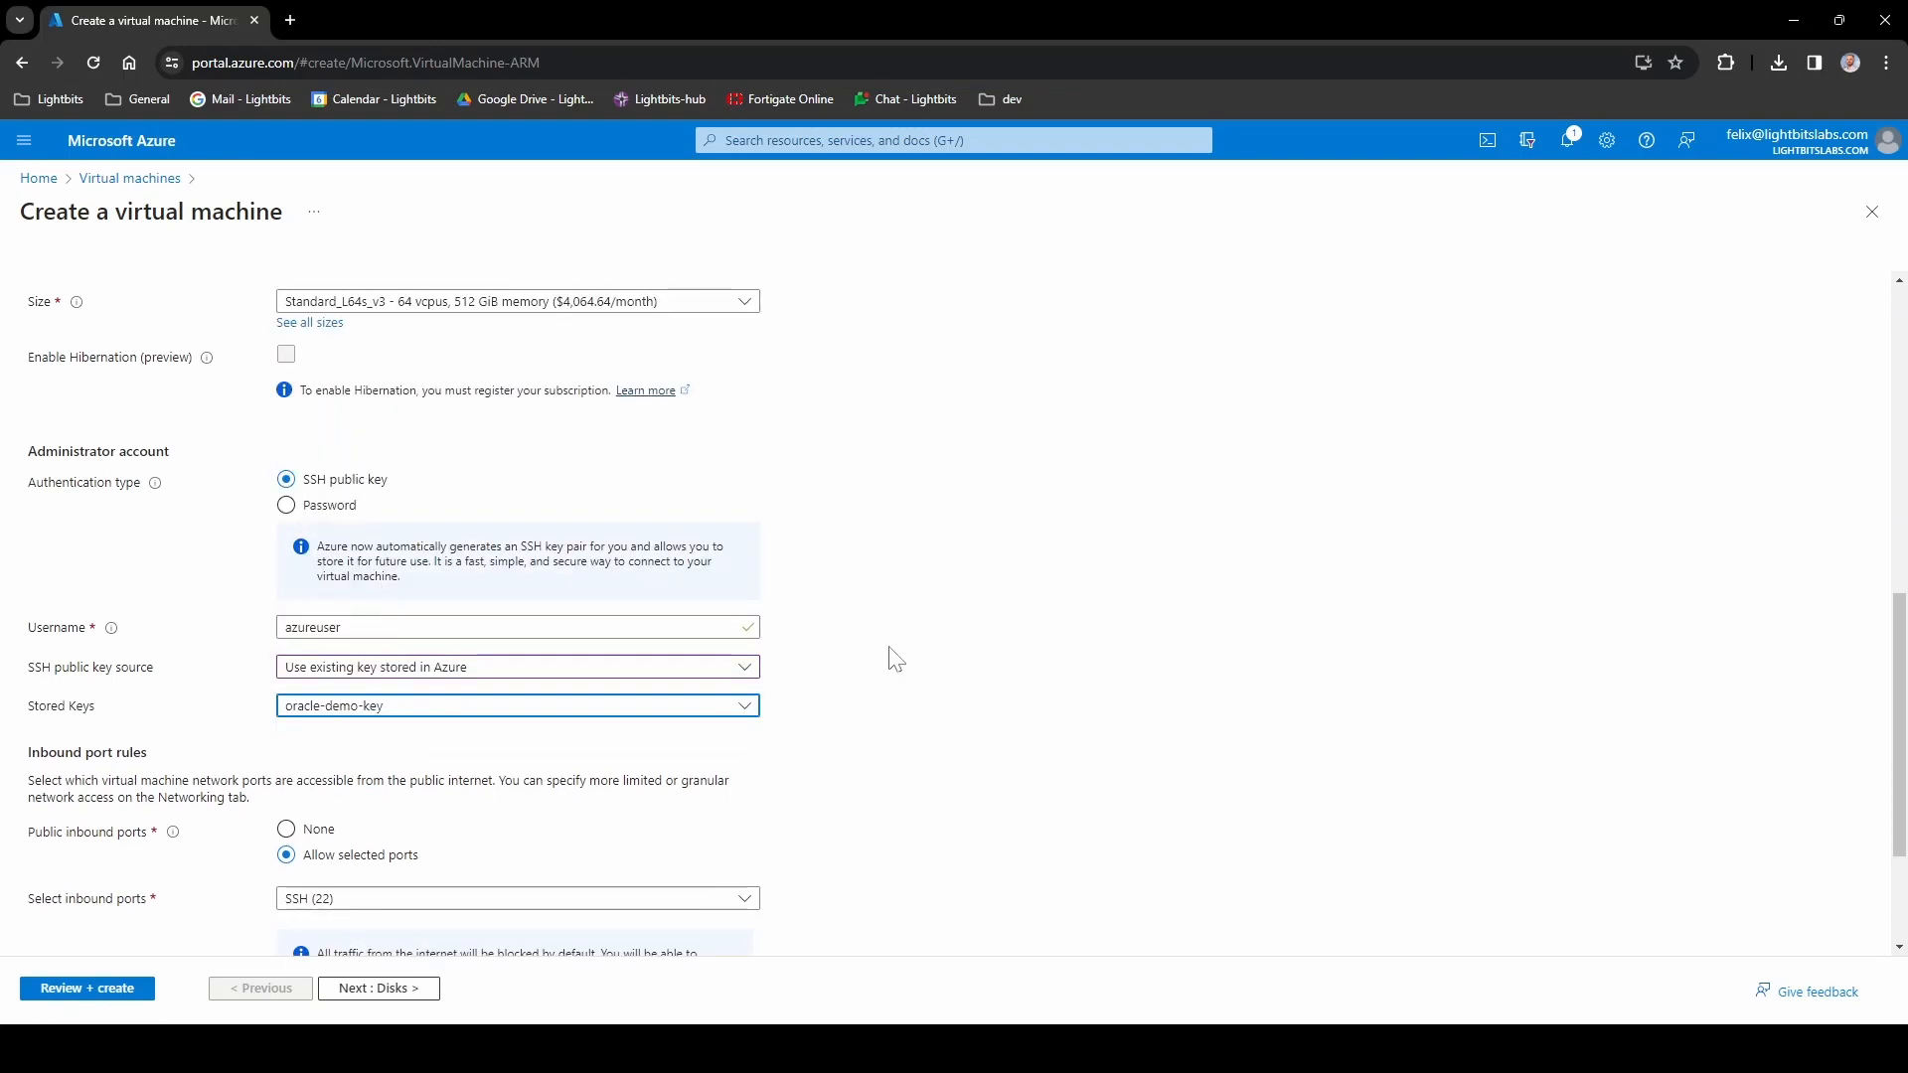
{"action": "scroll", "coordinate": [850, 623], "scroll_direction": "down", "scroll_amount": 2}
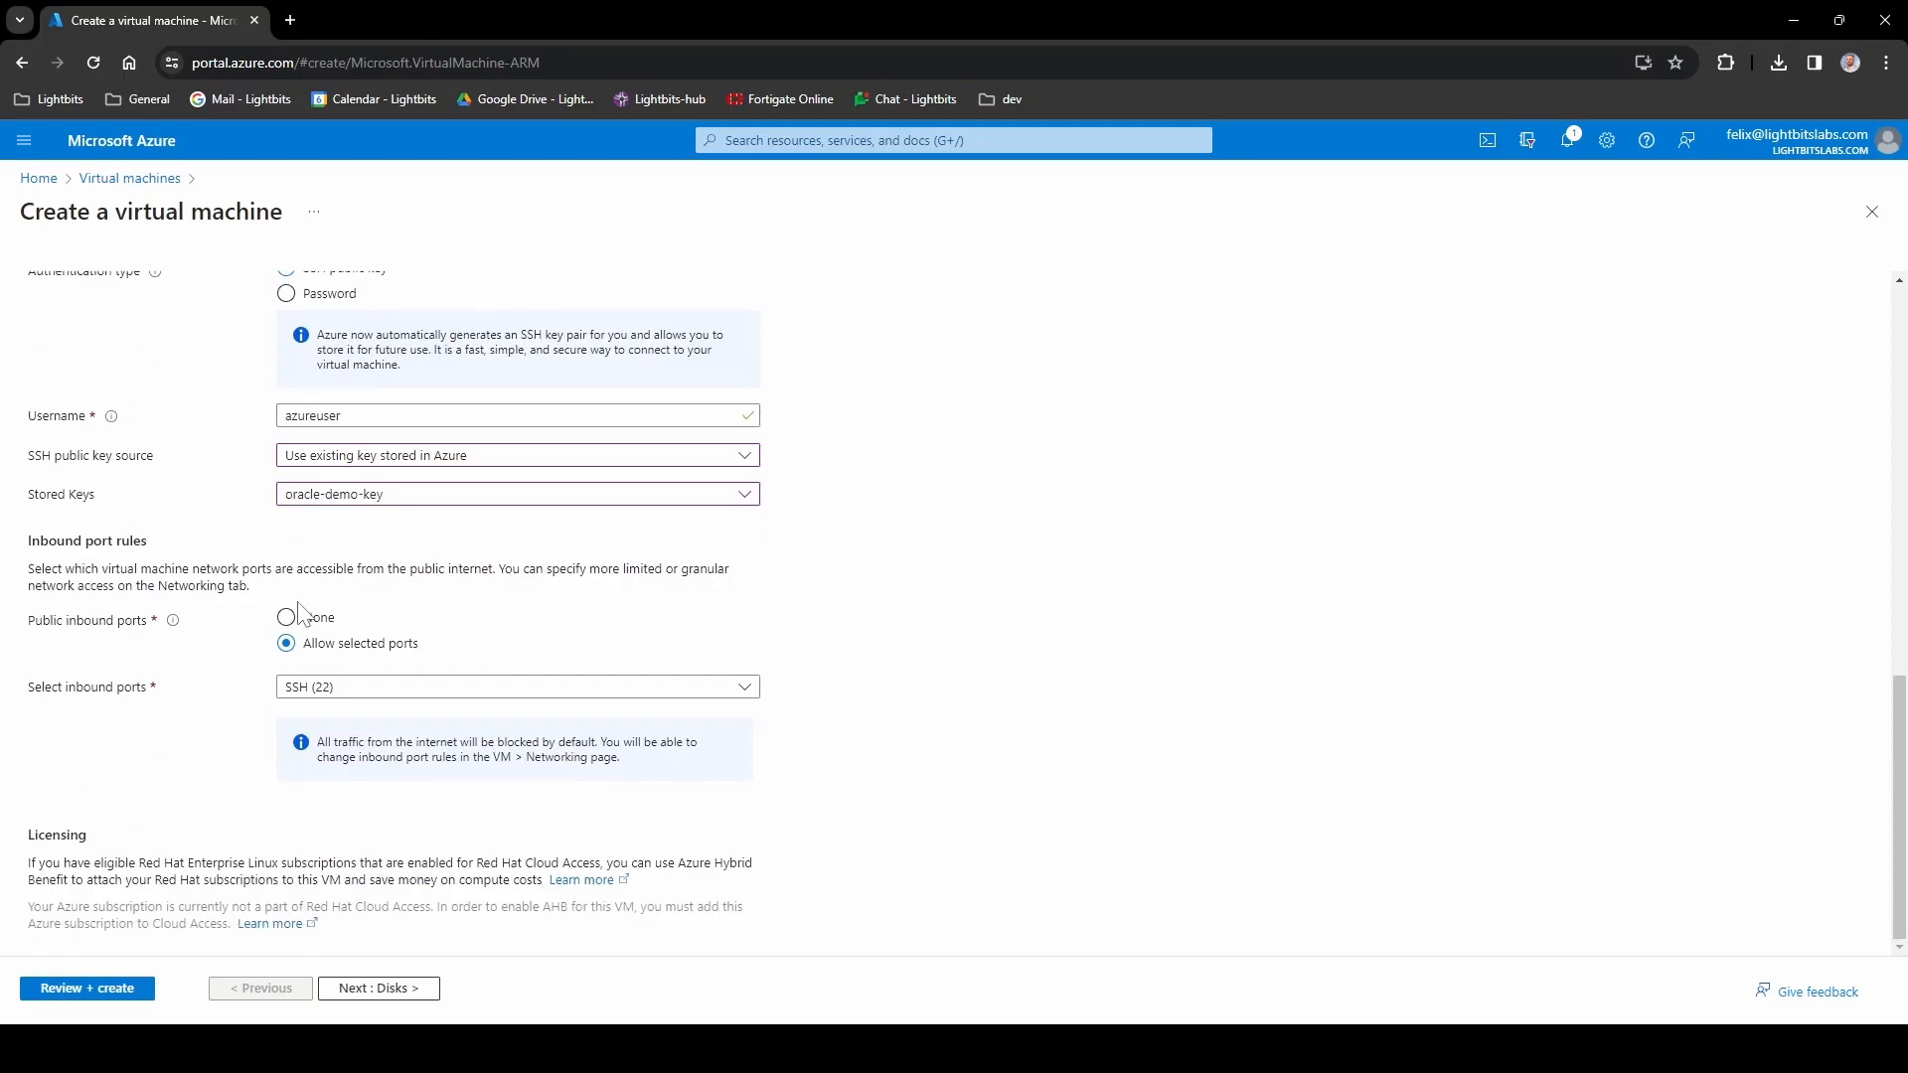
{"action": "left_click", "coordinate": [389, 989]}
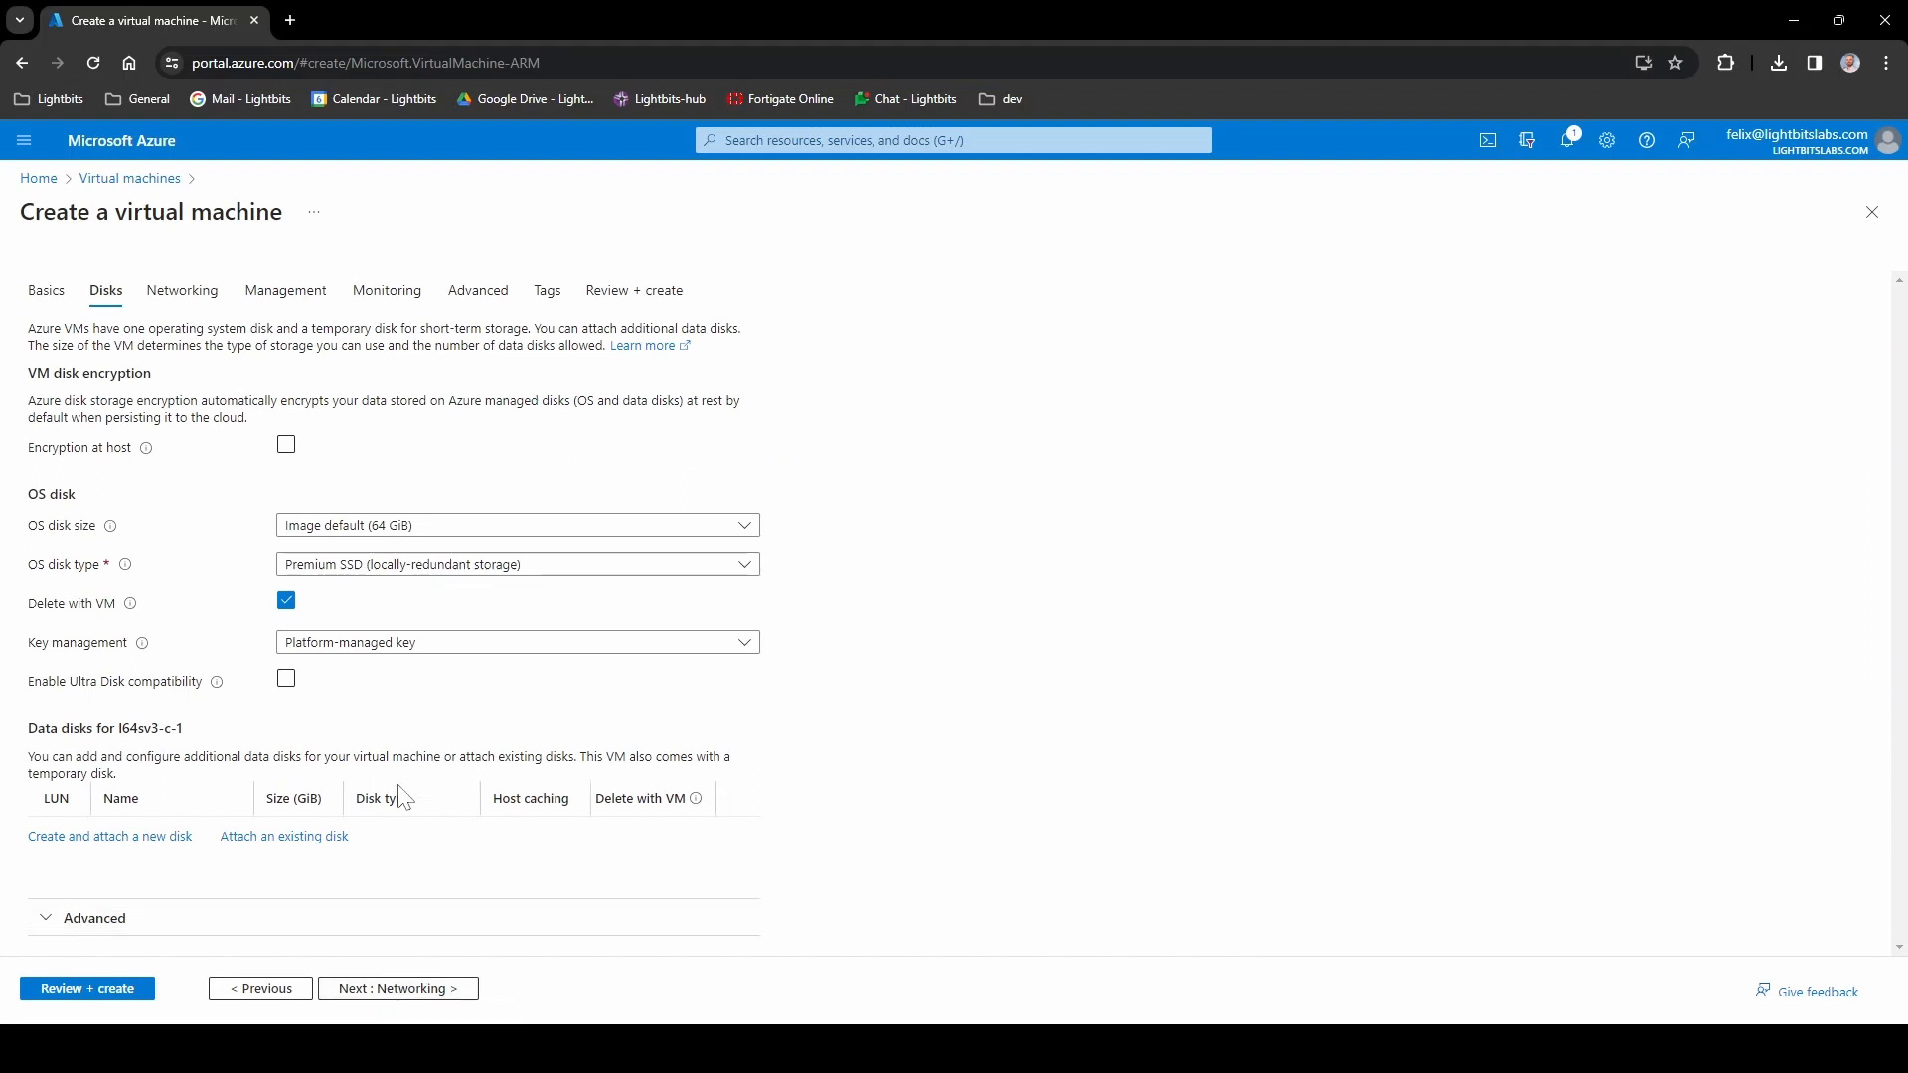
- Place the VM on oracle-demo-vnet's ClusterSubnet and delete its public IP and NIC with the VM
{"action": "left_click", "coordinate": [404, 989]}
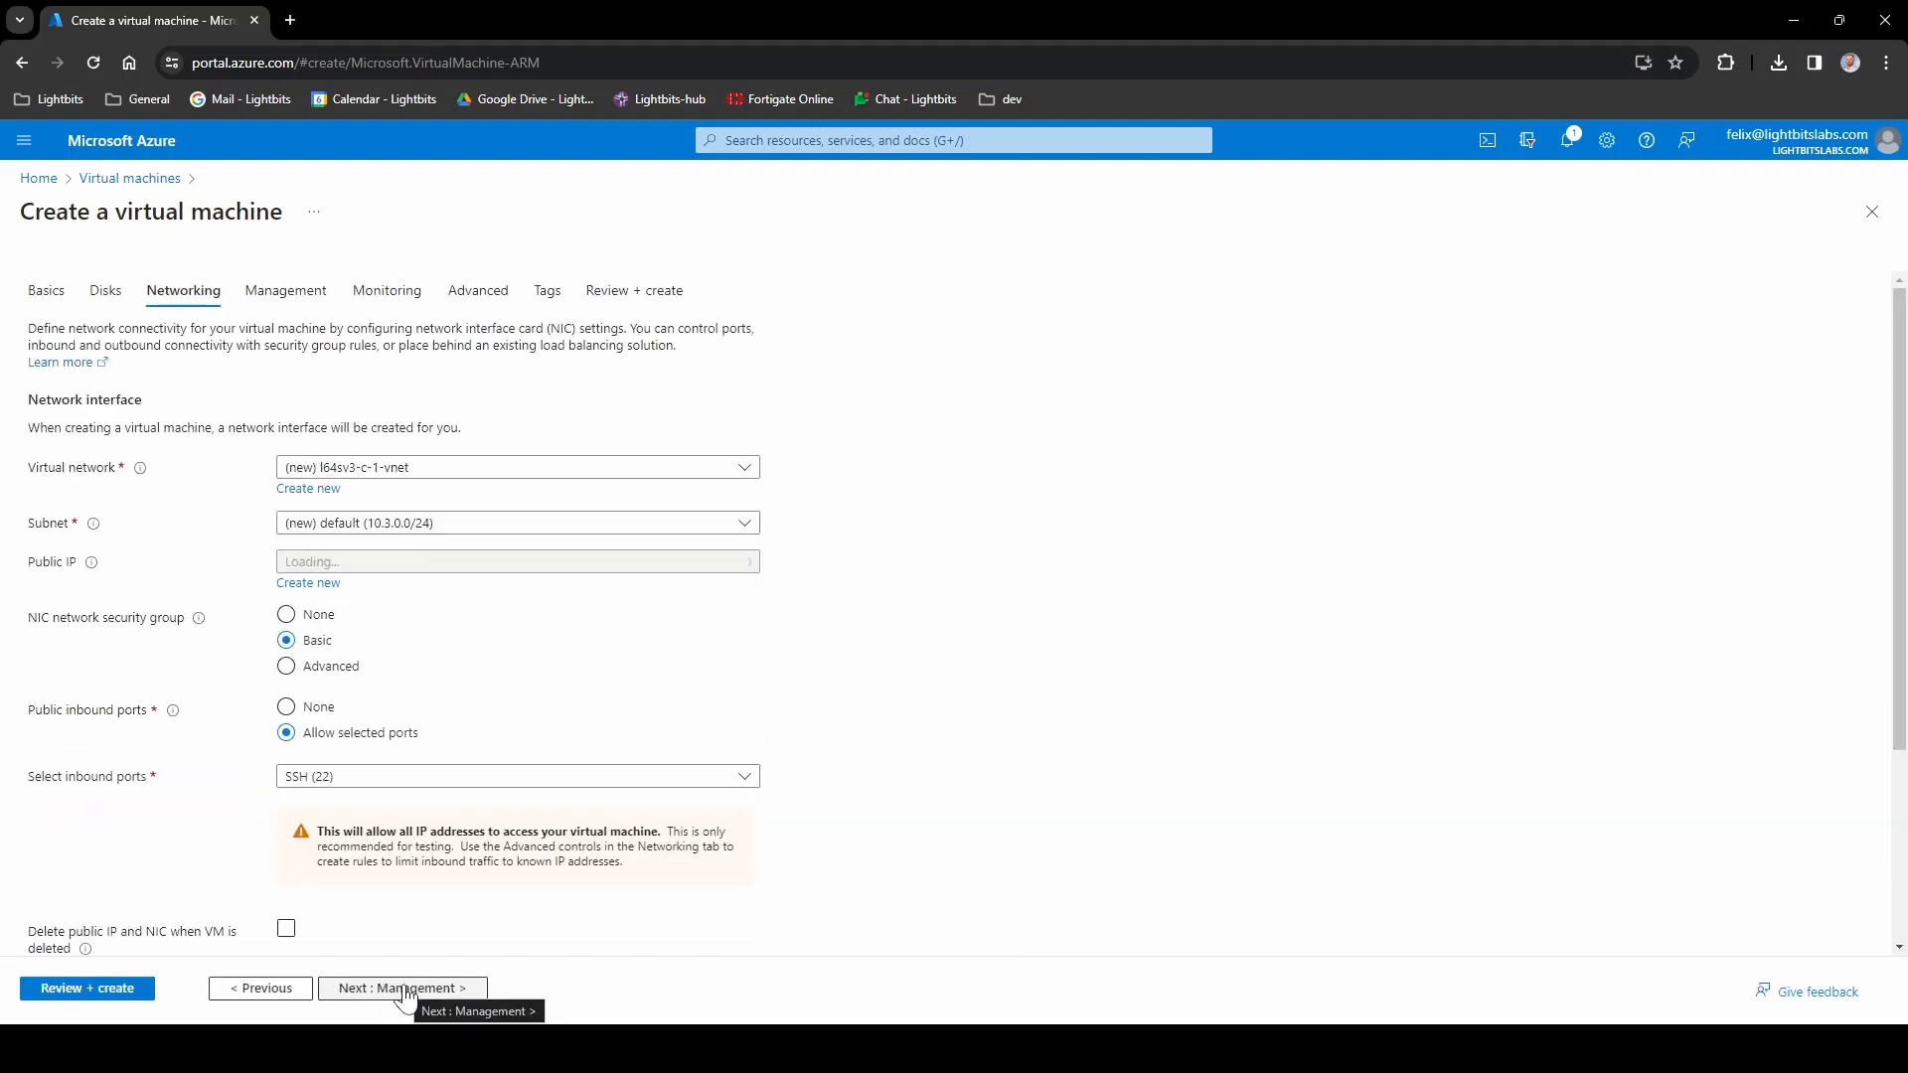
{"action": "left_click", "coordinate": [439, 469]}
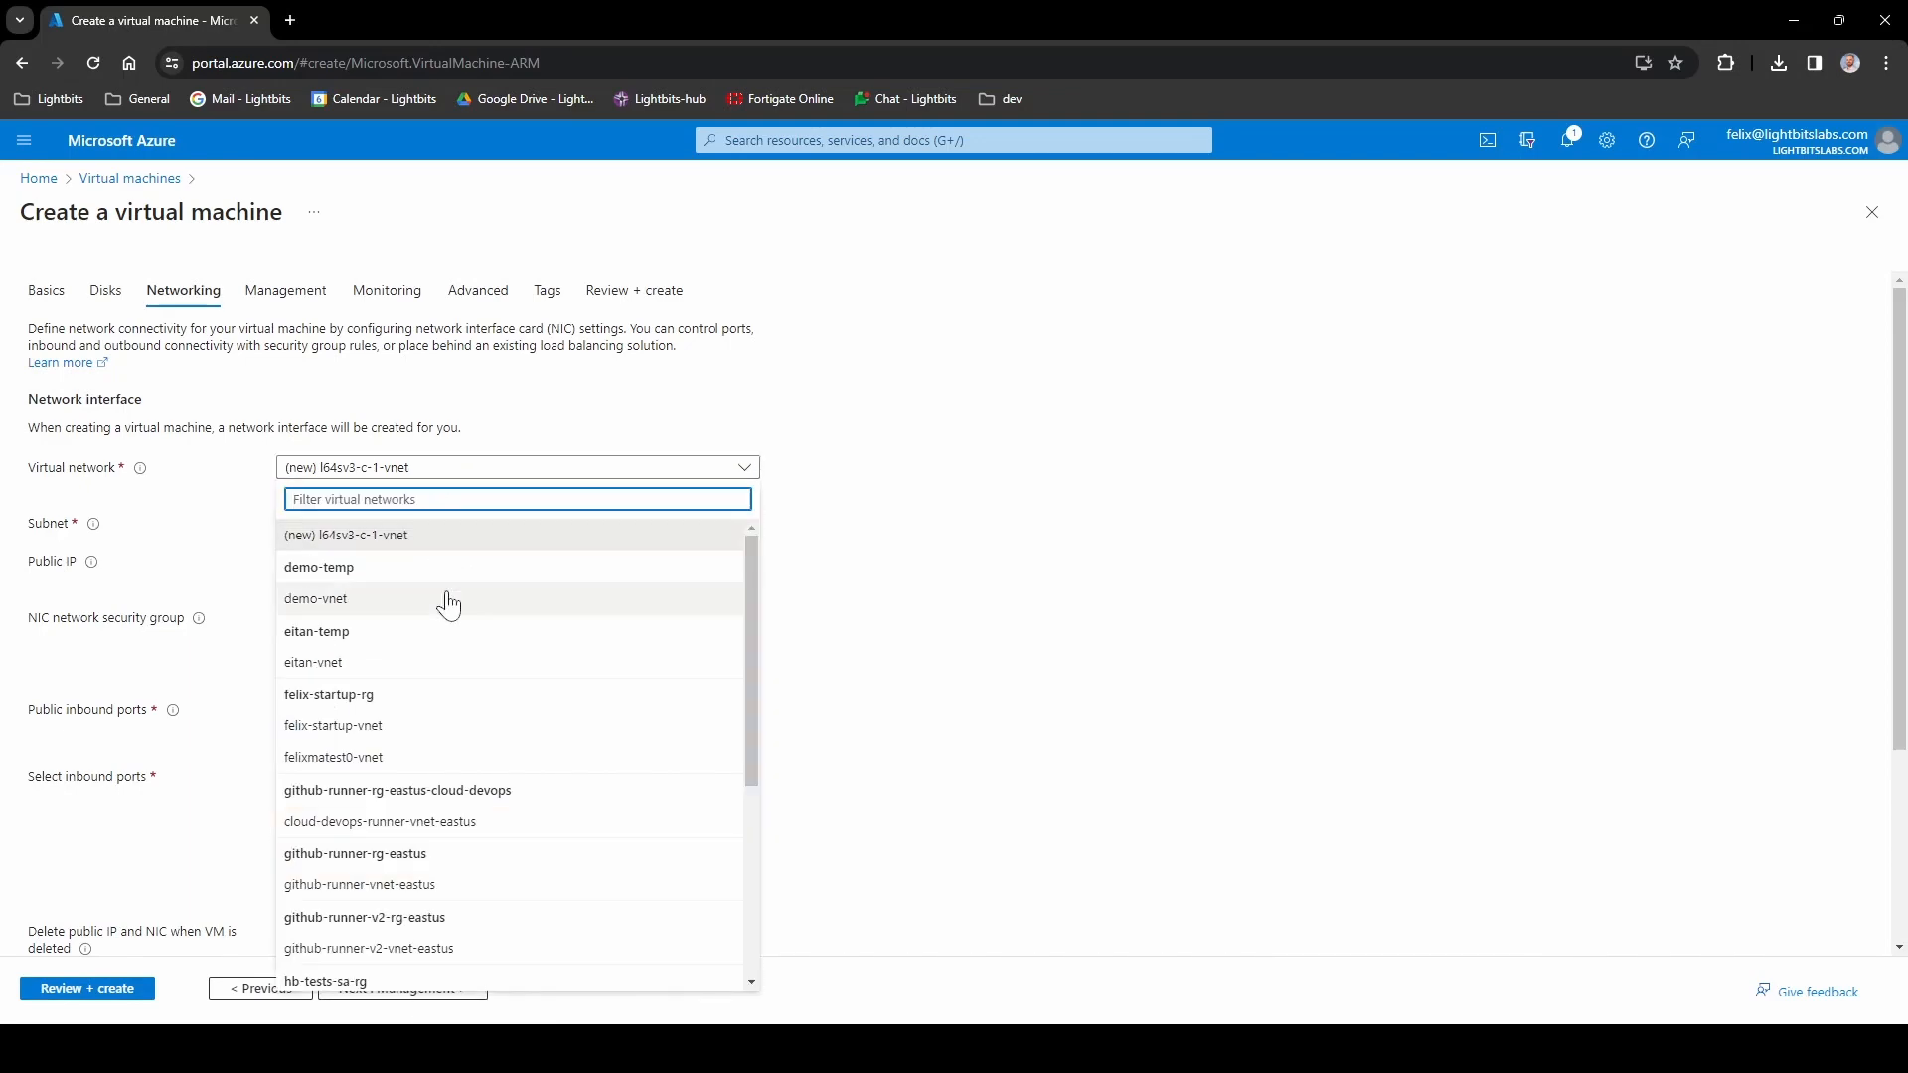
{"action": "scroll", "coordinate": [448, 603], "scroll_direction": "down", "scroll_amount": 4}
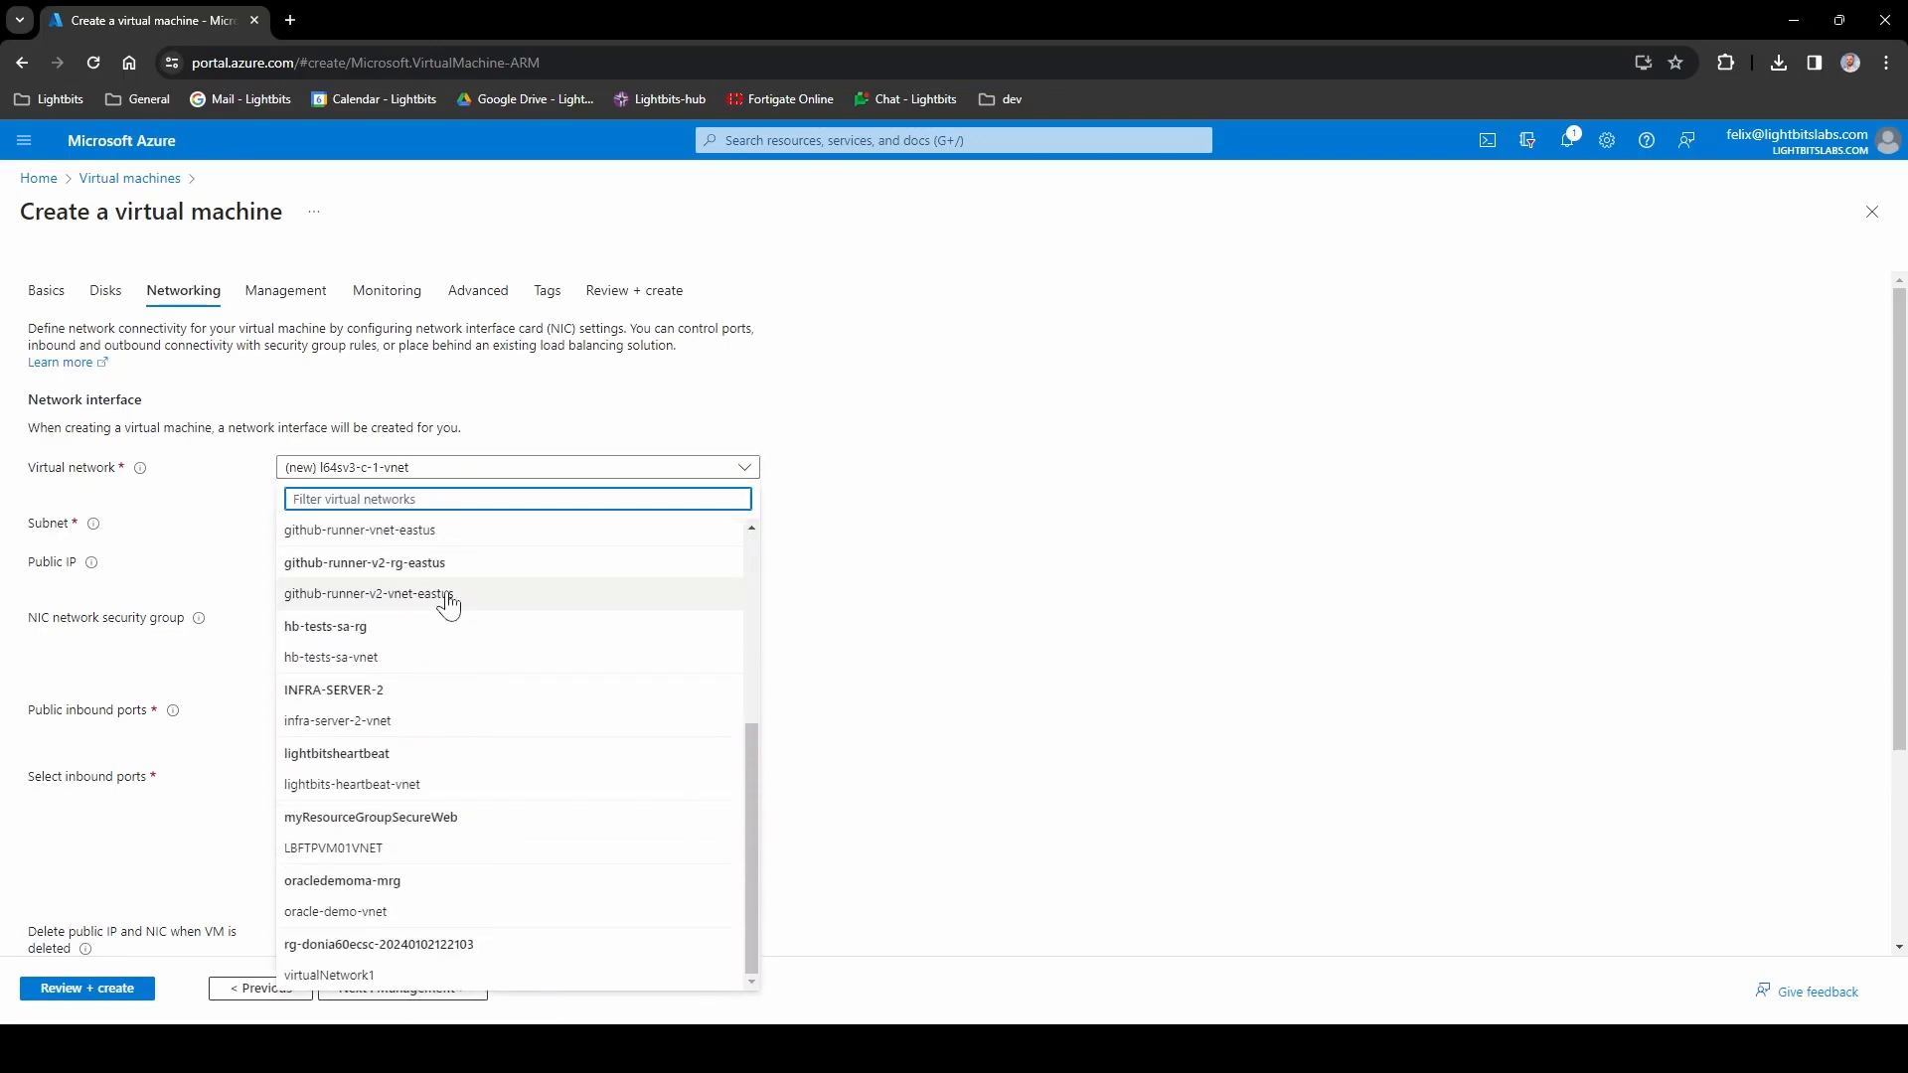
{"action": "left_click", "coordinate": [407, 914]}
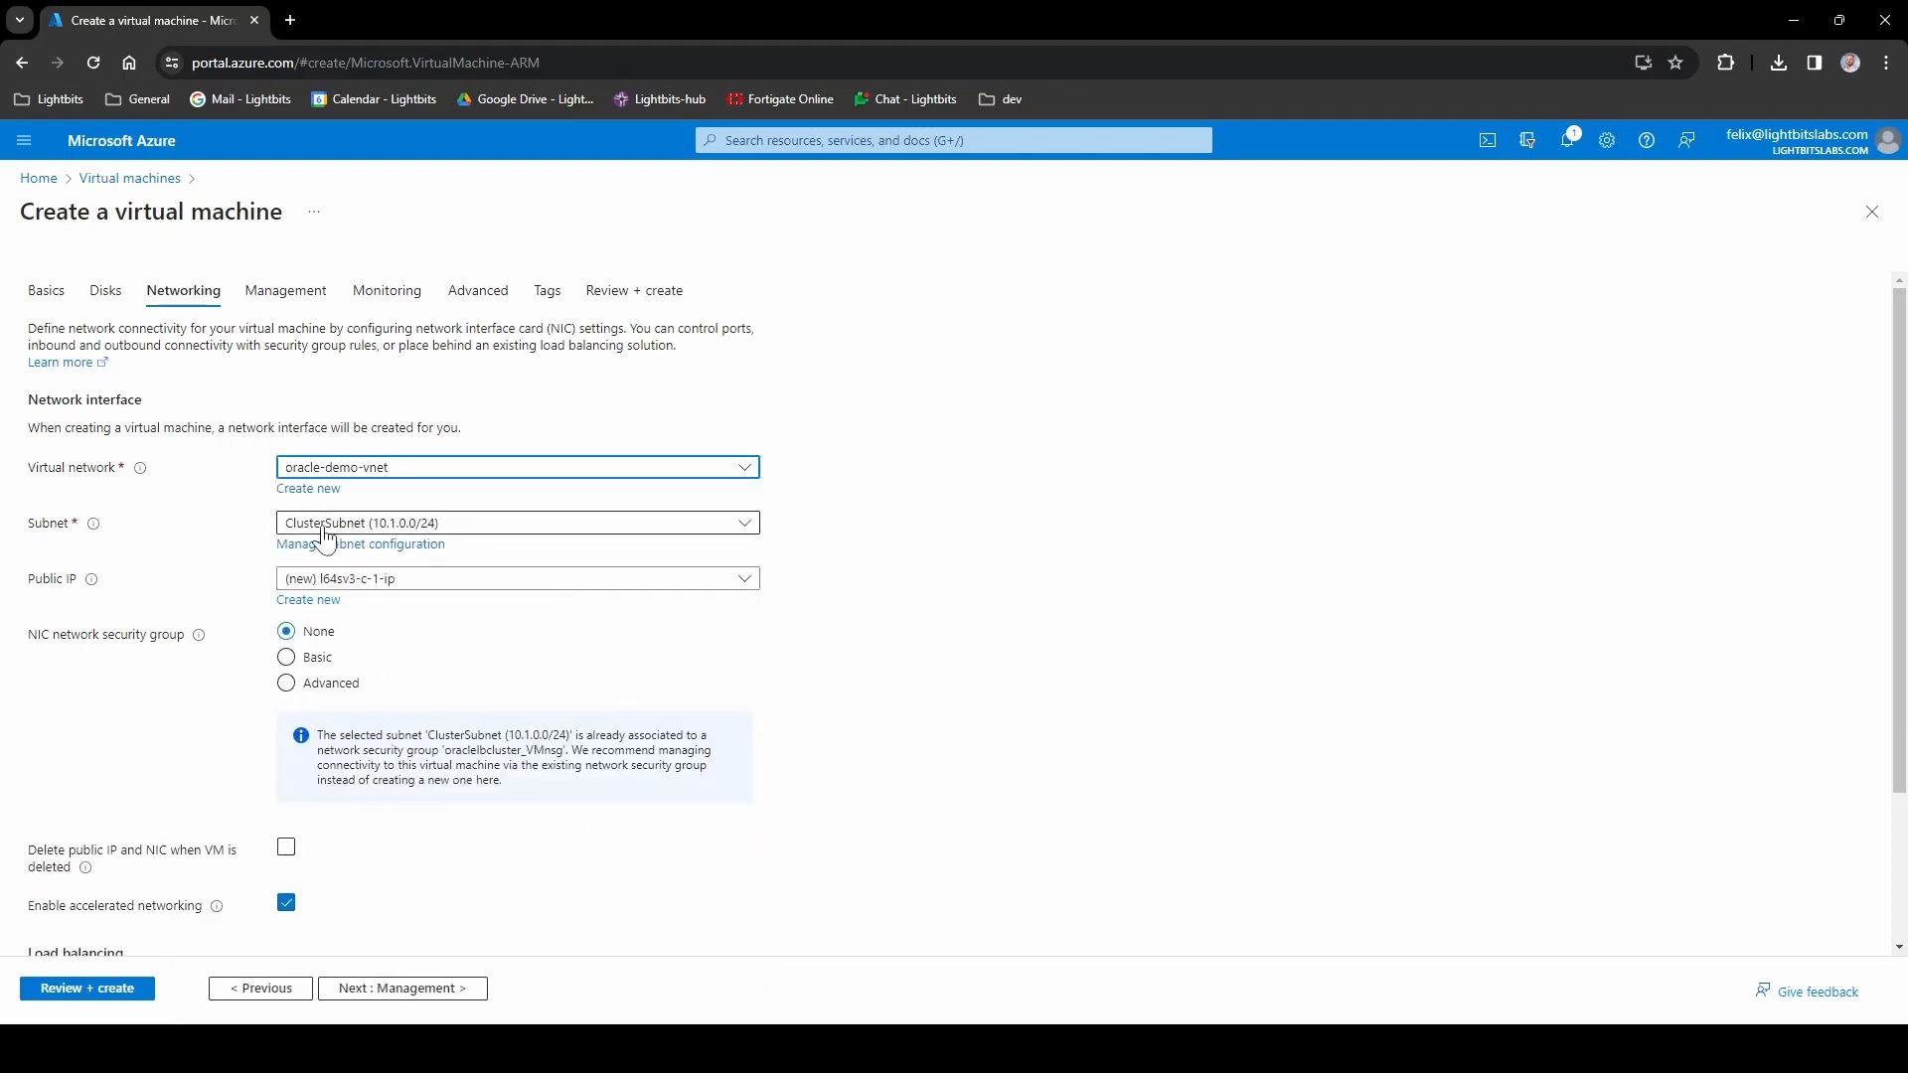
{"action": "scroll", "coordinate": [432, 664], "scroll_direction": "down", "scroll_amount": 2}
{"action": "left_click", "coordinate": [427, 663]}
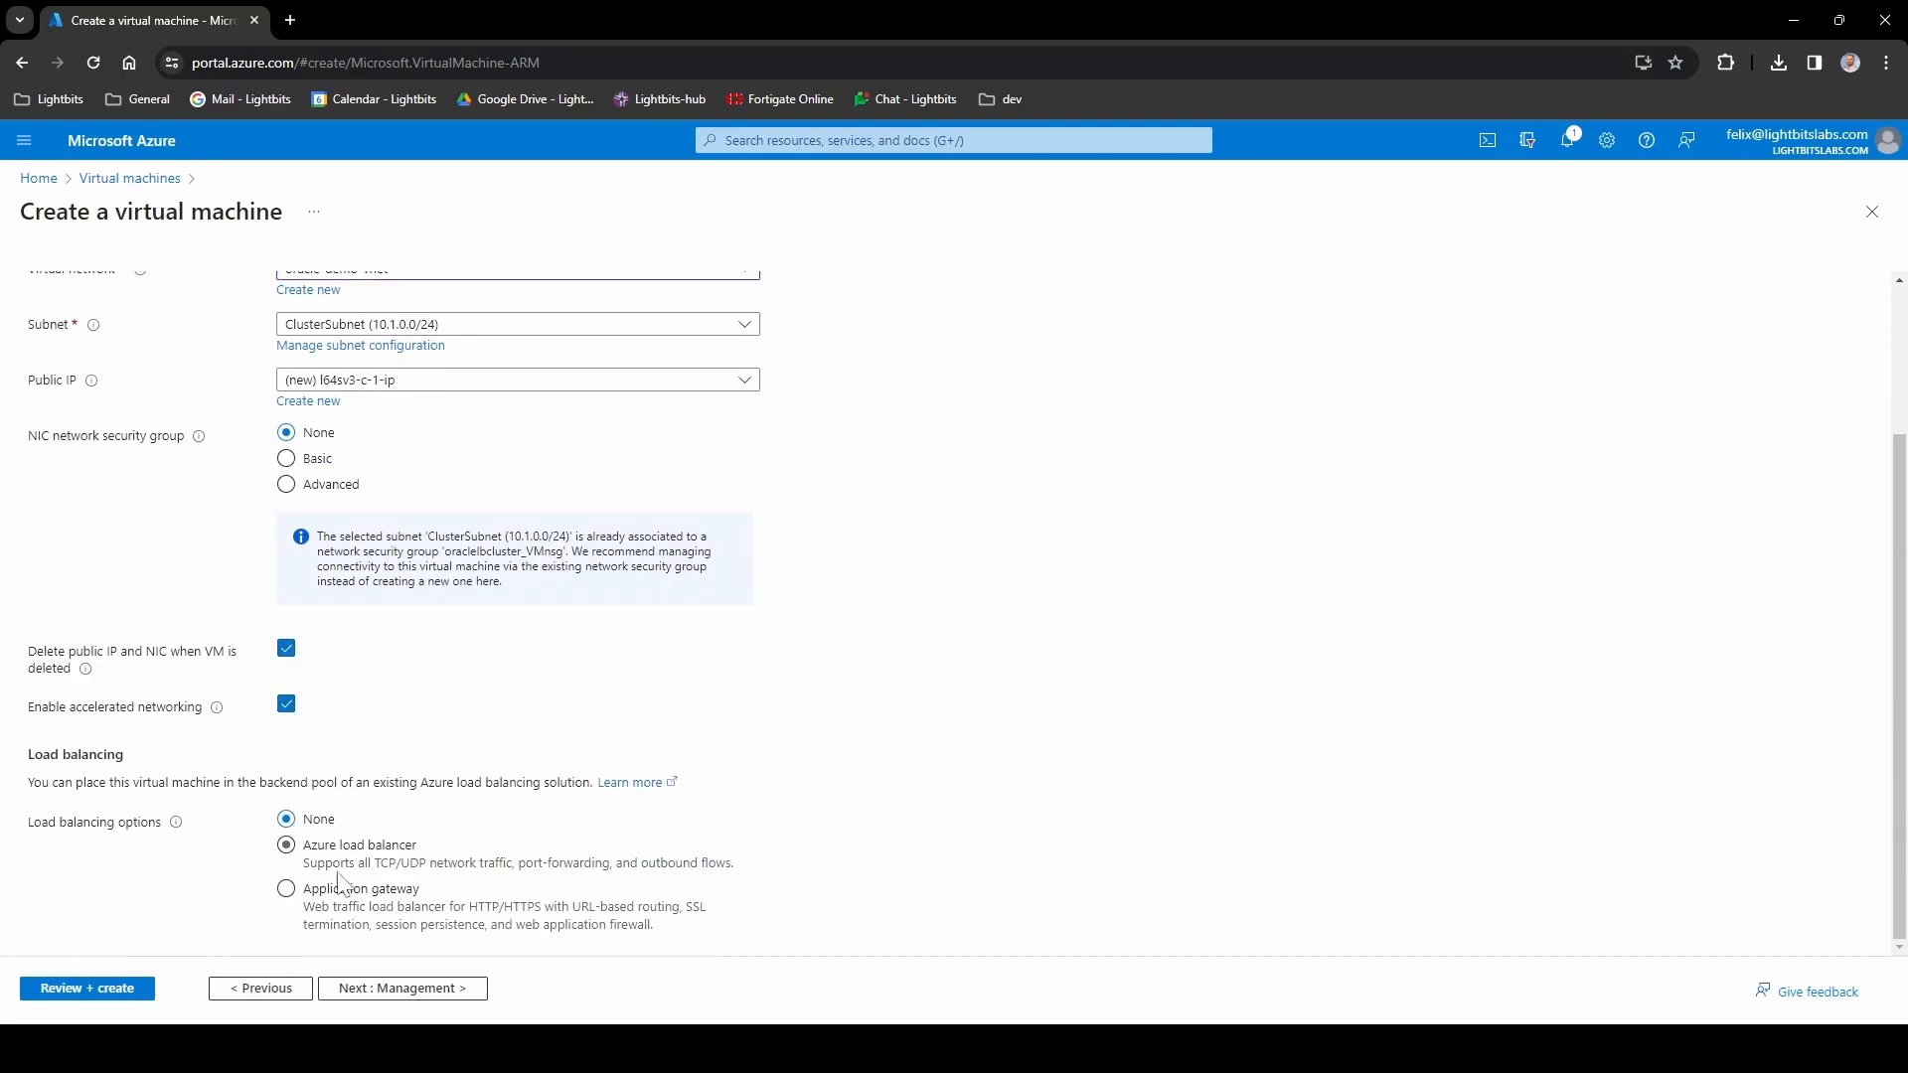
{"action": "left_click", "coordinate": [401, 992]}
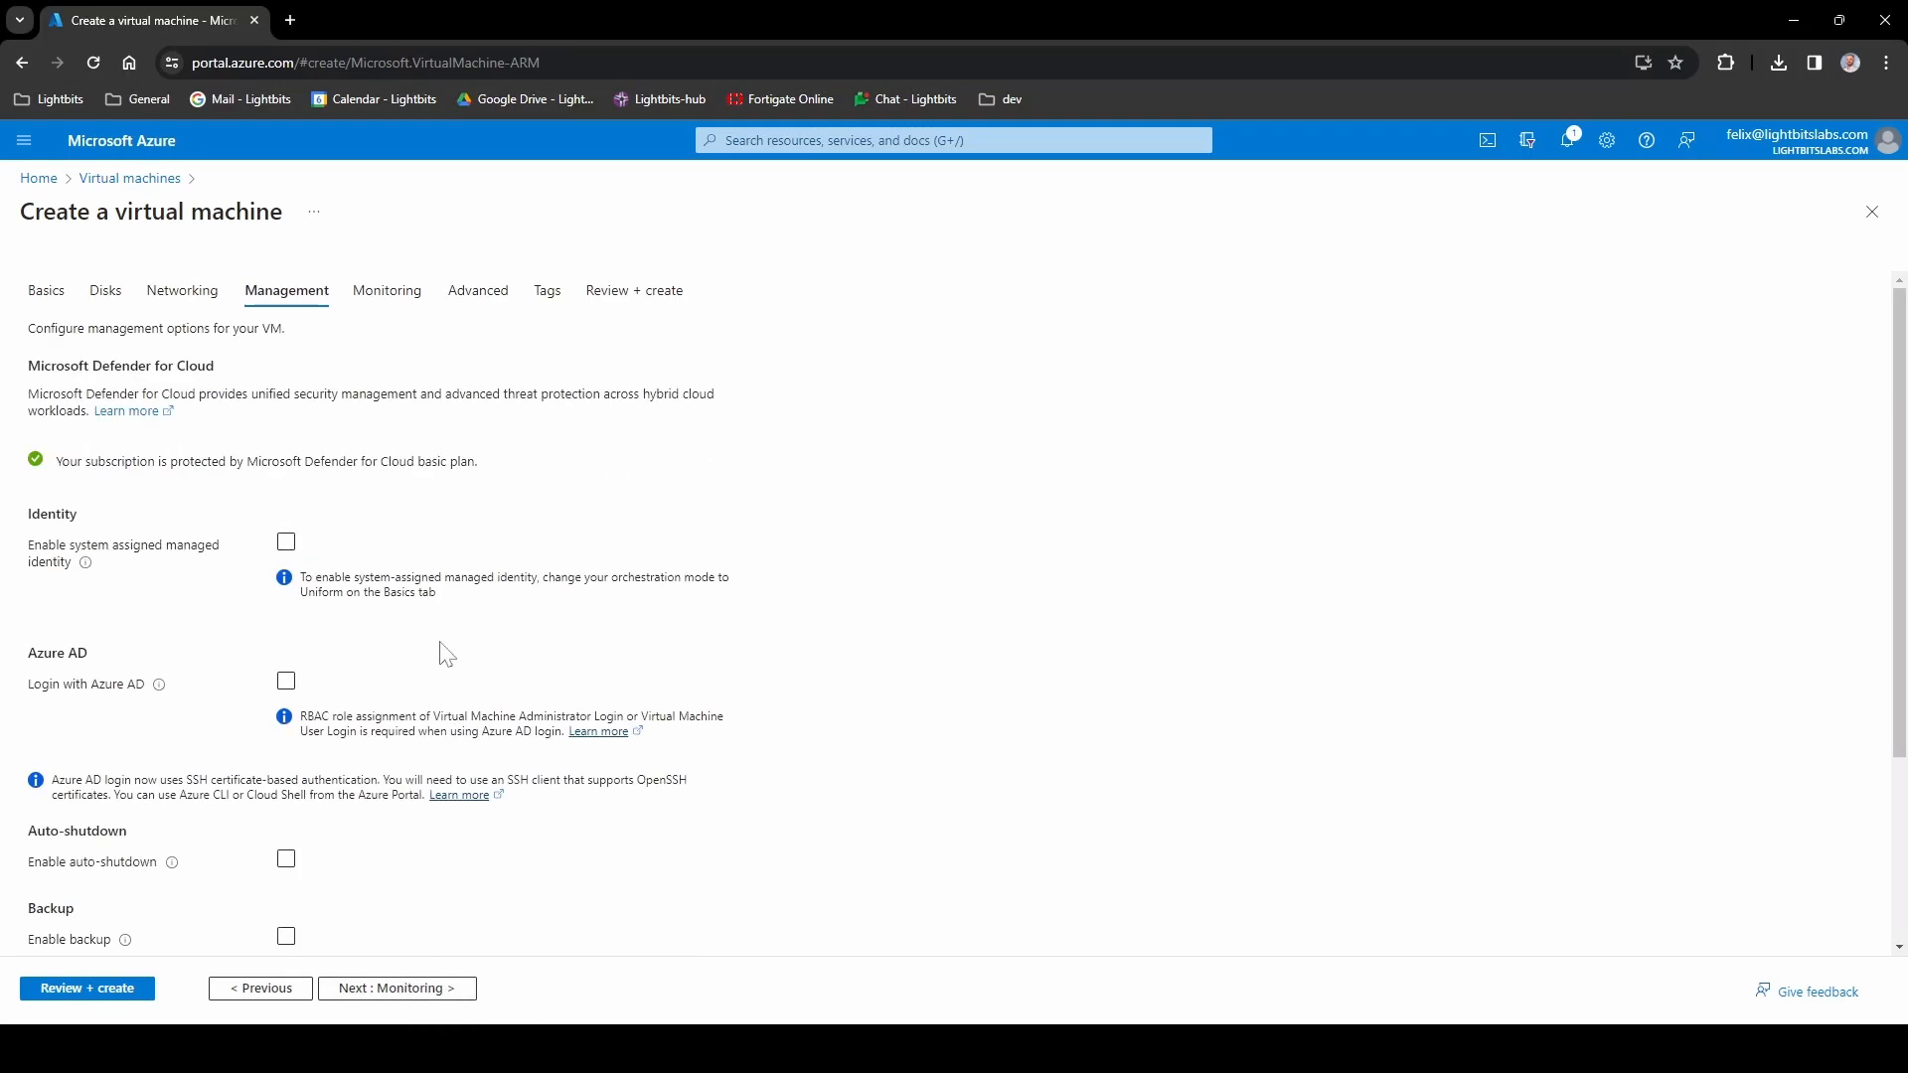
- Skip the Monitoring, Advanced and Tags pages to reach Review + create with validation passed
{"action": "scroll", "coordinate": [446, 656], "scroll_direction": "down", "scroll_amount": 3}
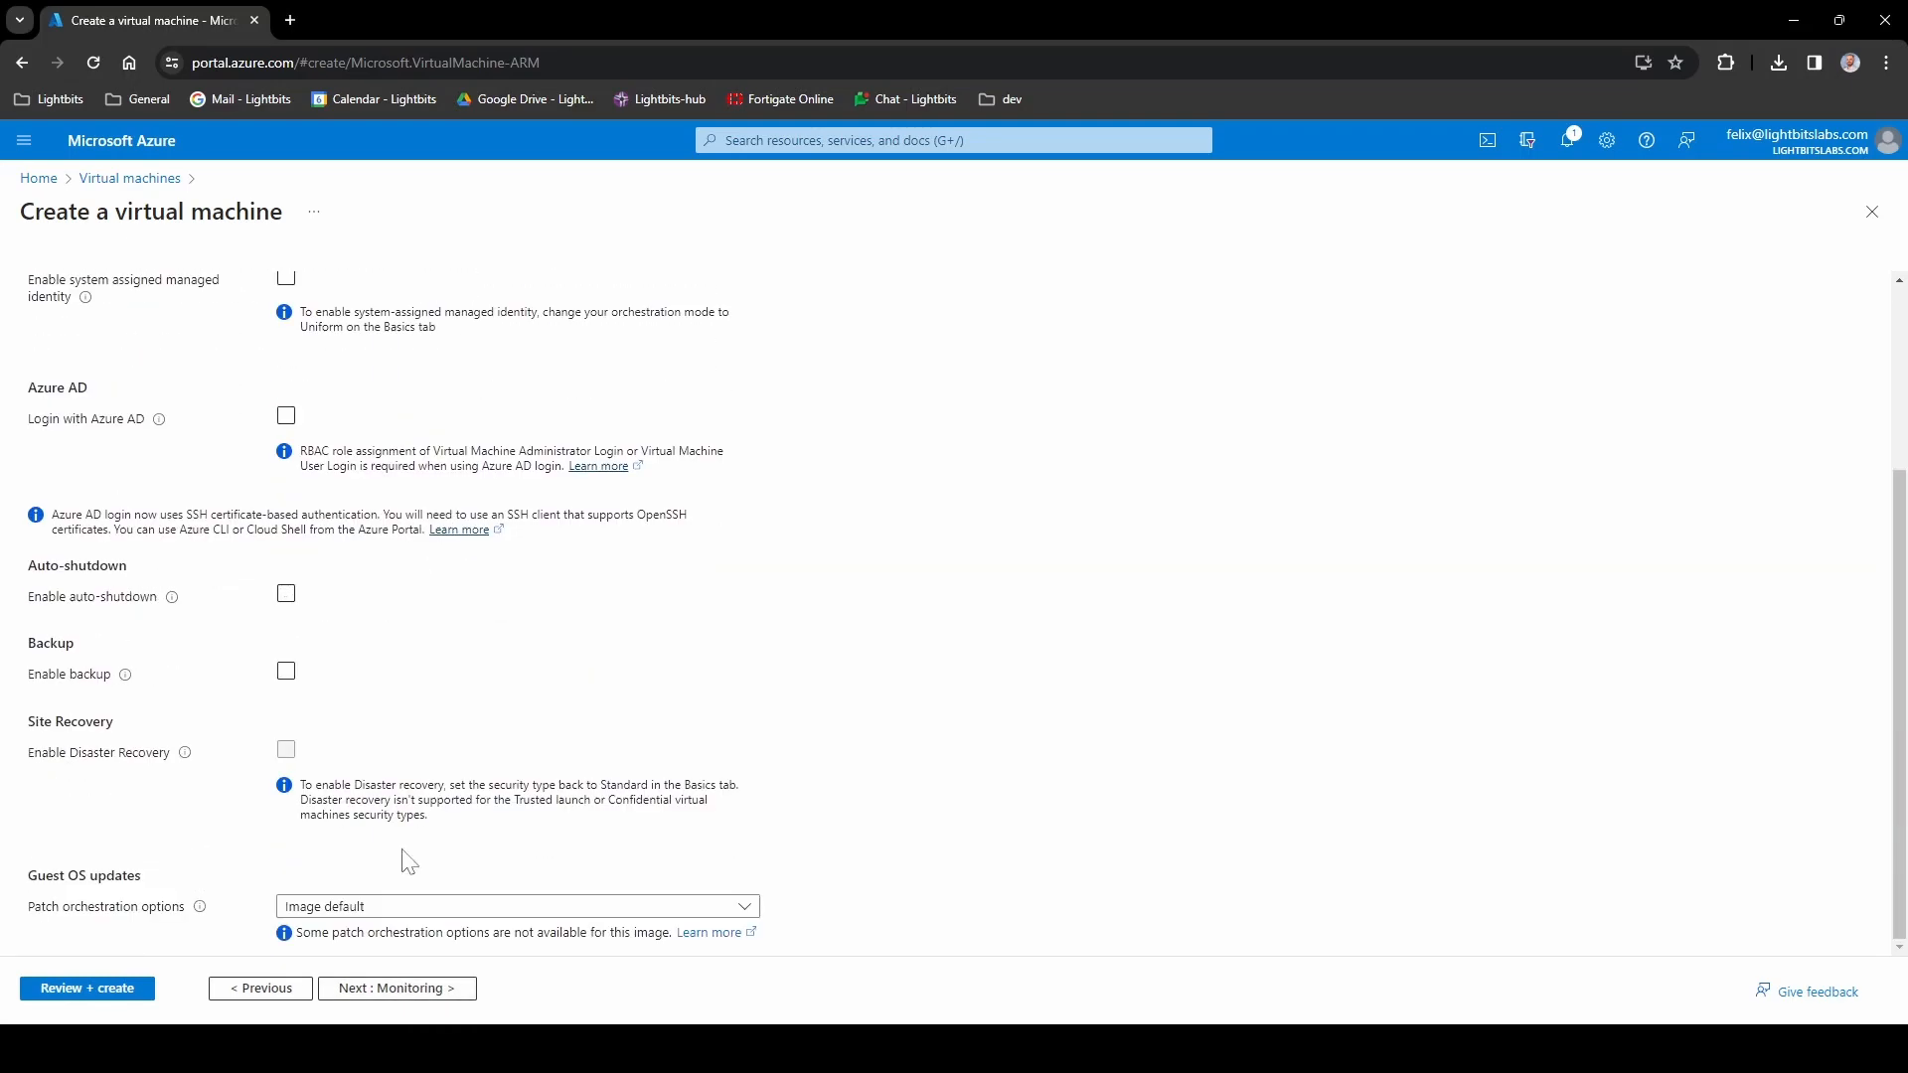
{"action": "left_click", "coordinate": [415, 992]}
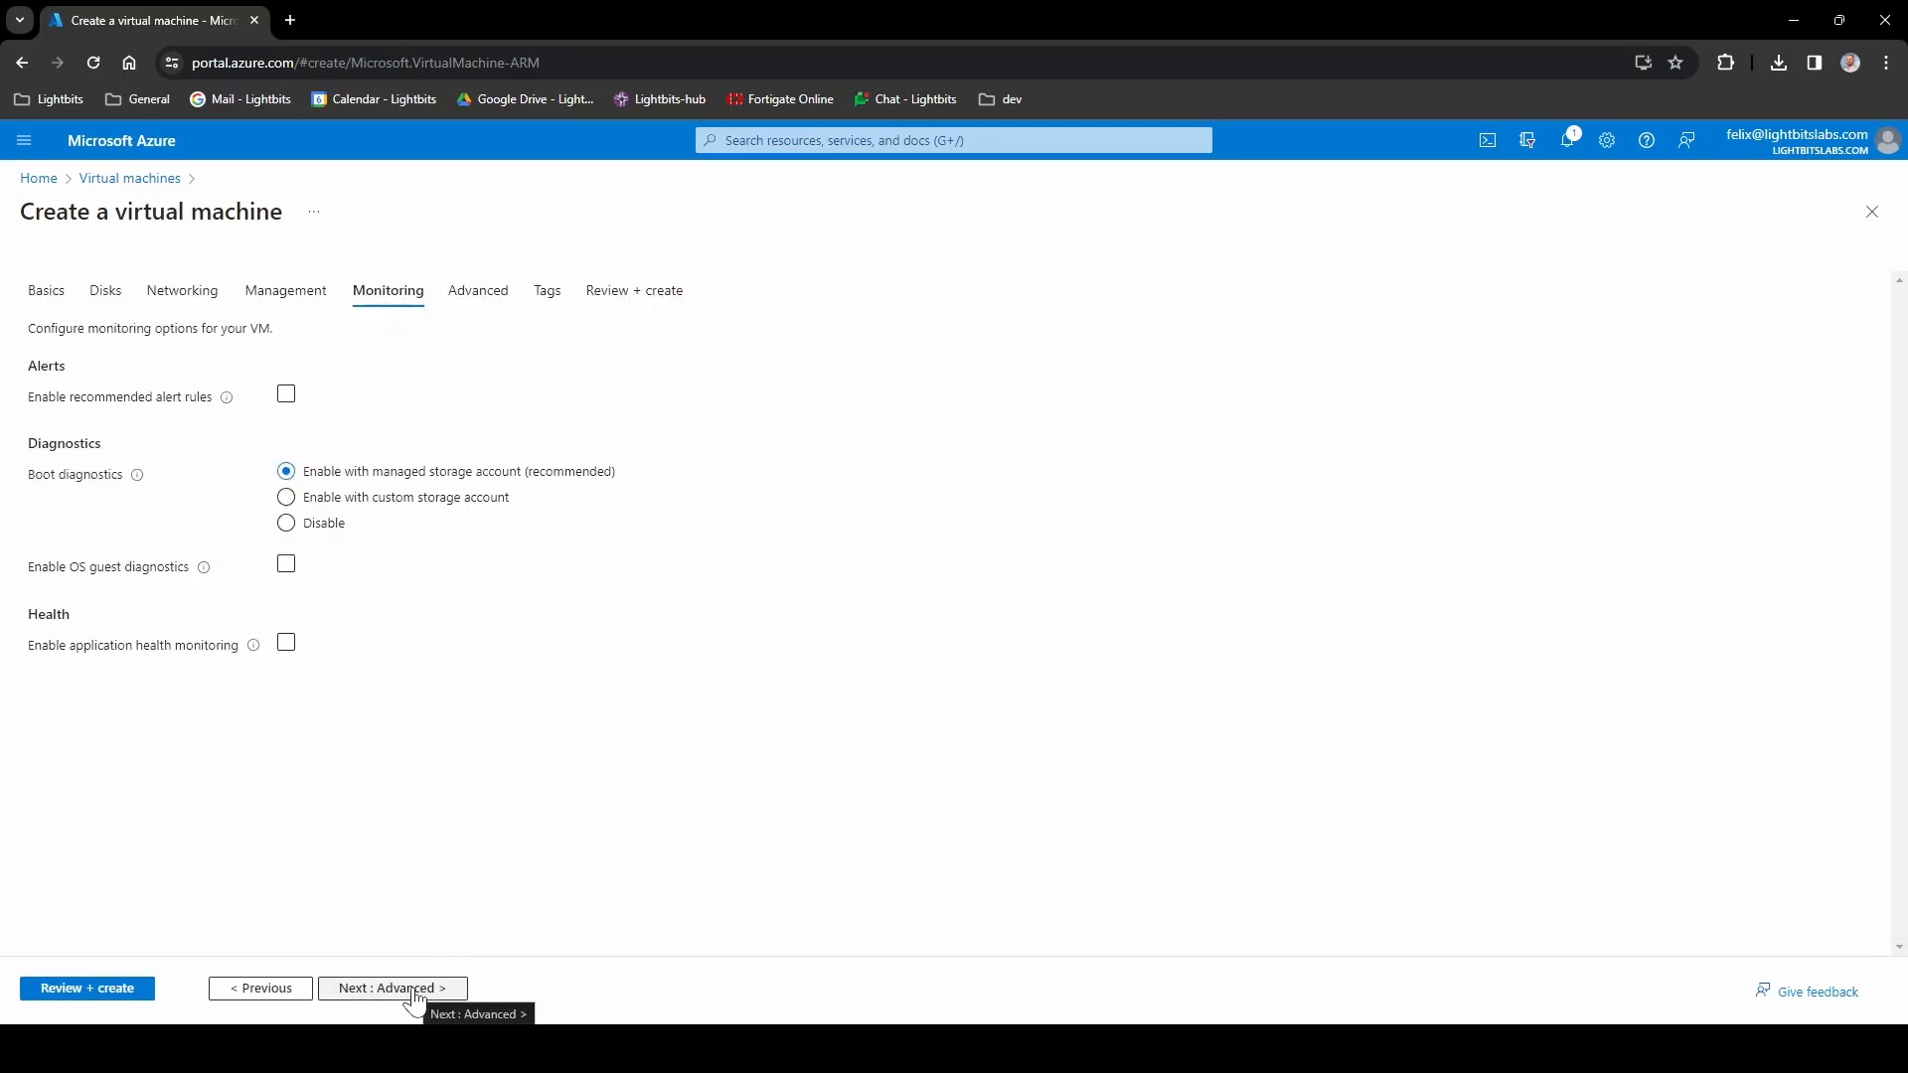
{"action": "left_click", "coordinate": [415, 990]}
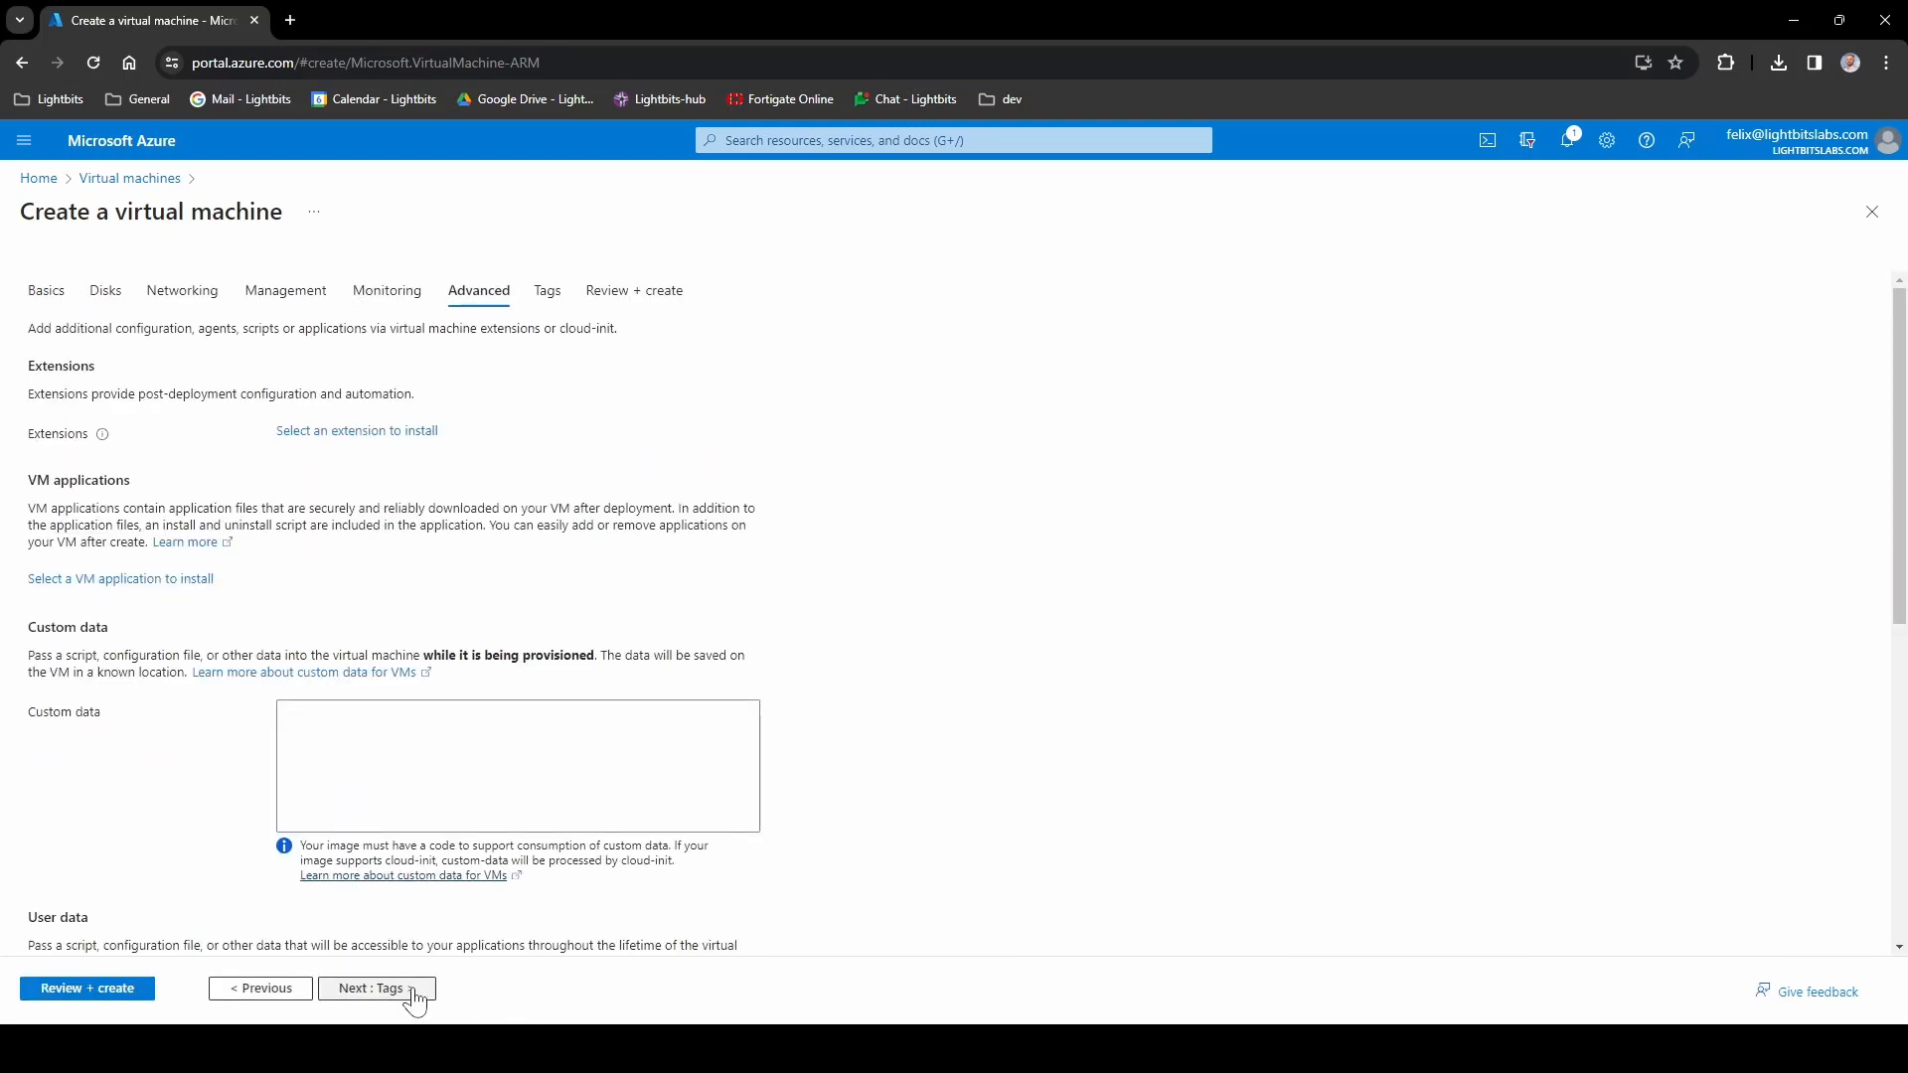
{"action": "scroll", "coordinate": [462, 643], "scroll_direction": "down", "scroll_amount": 6}
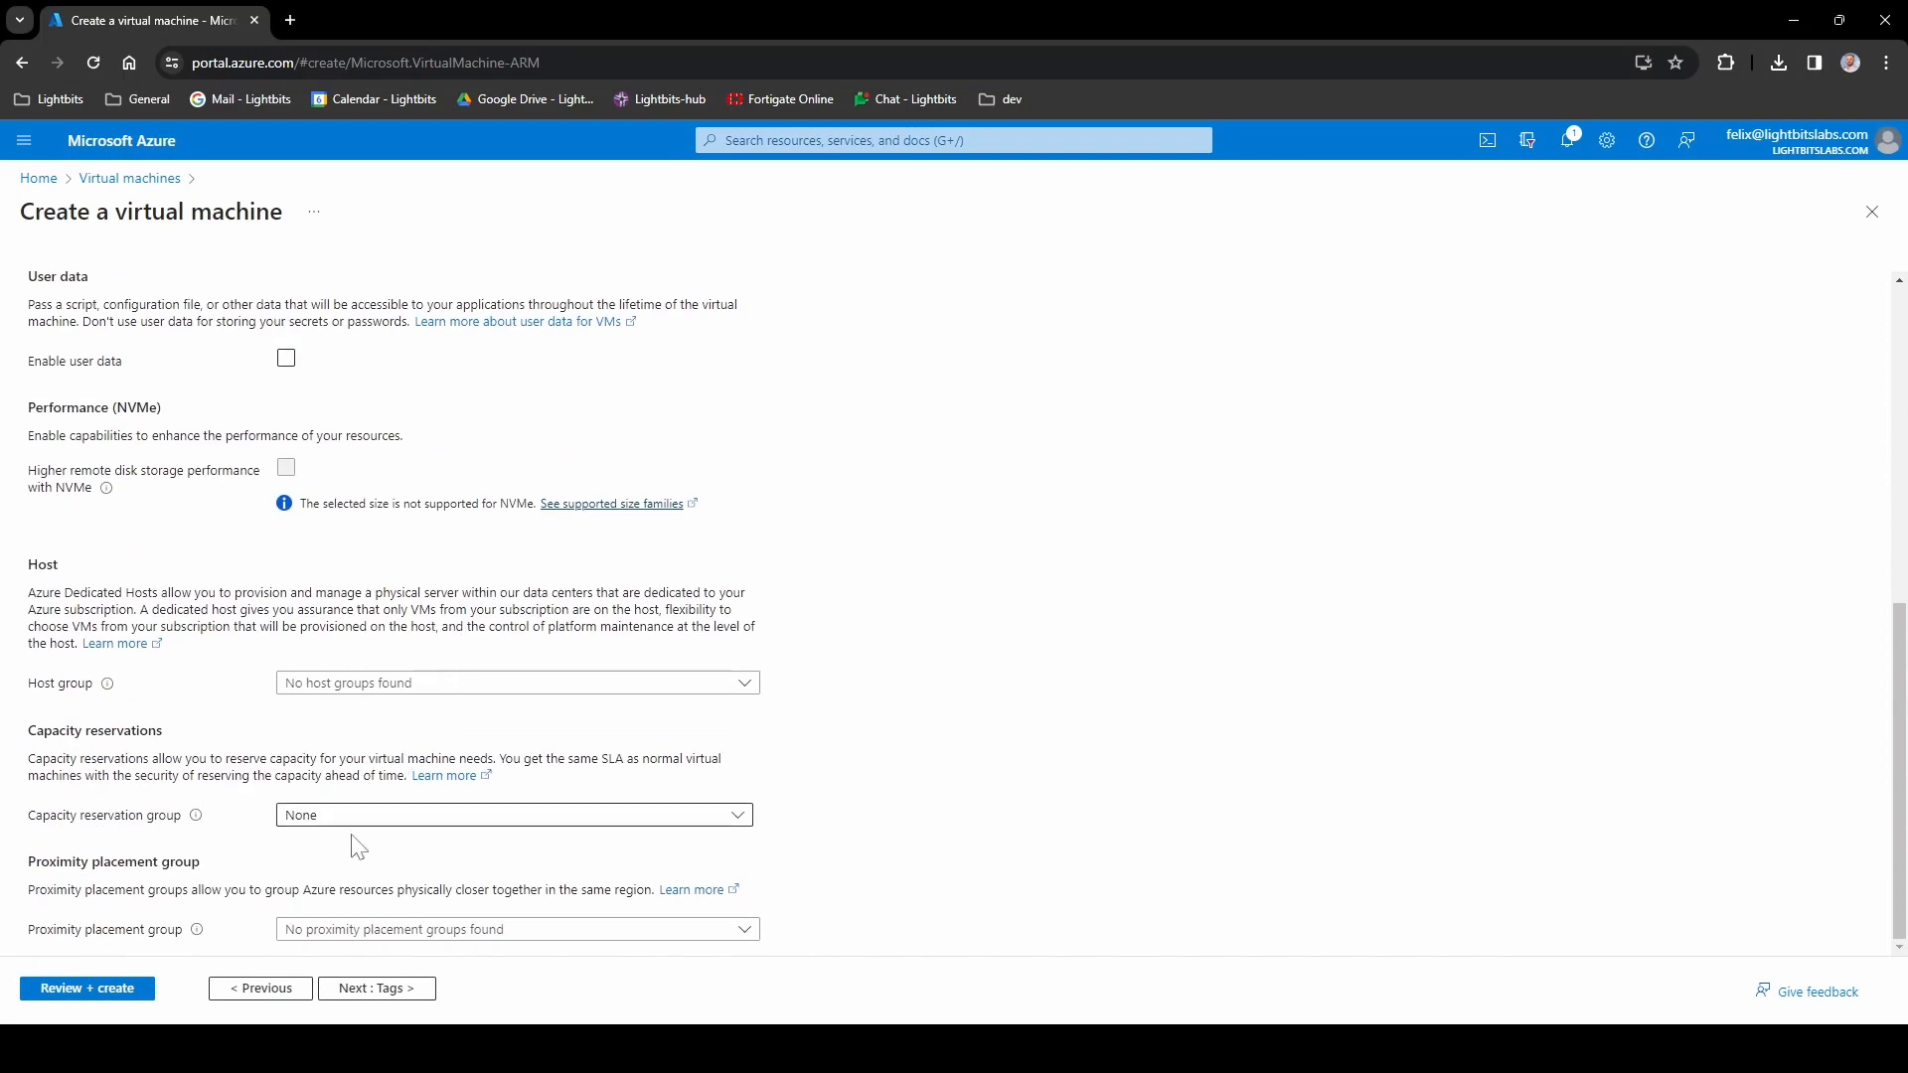
{"action": "left_click", "coordinate": [392, 989]}
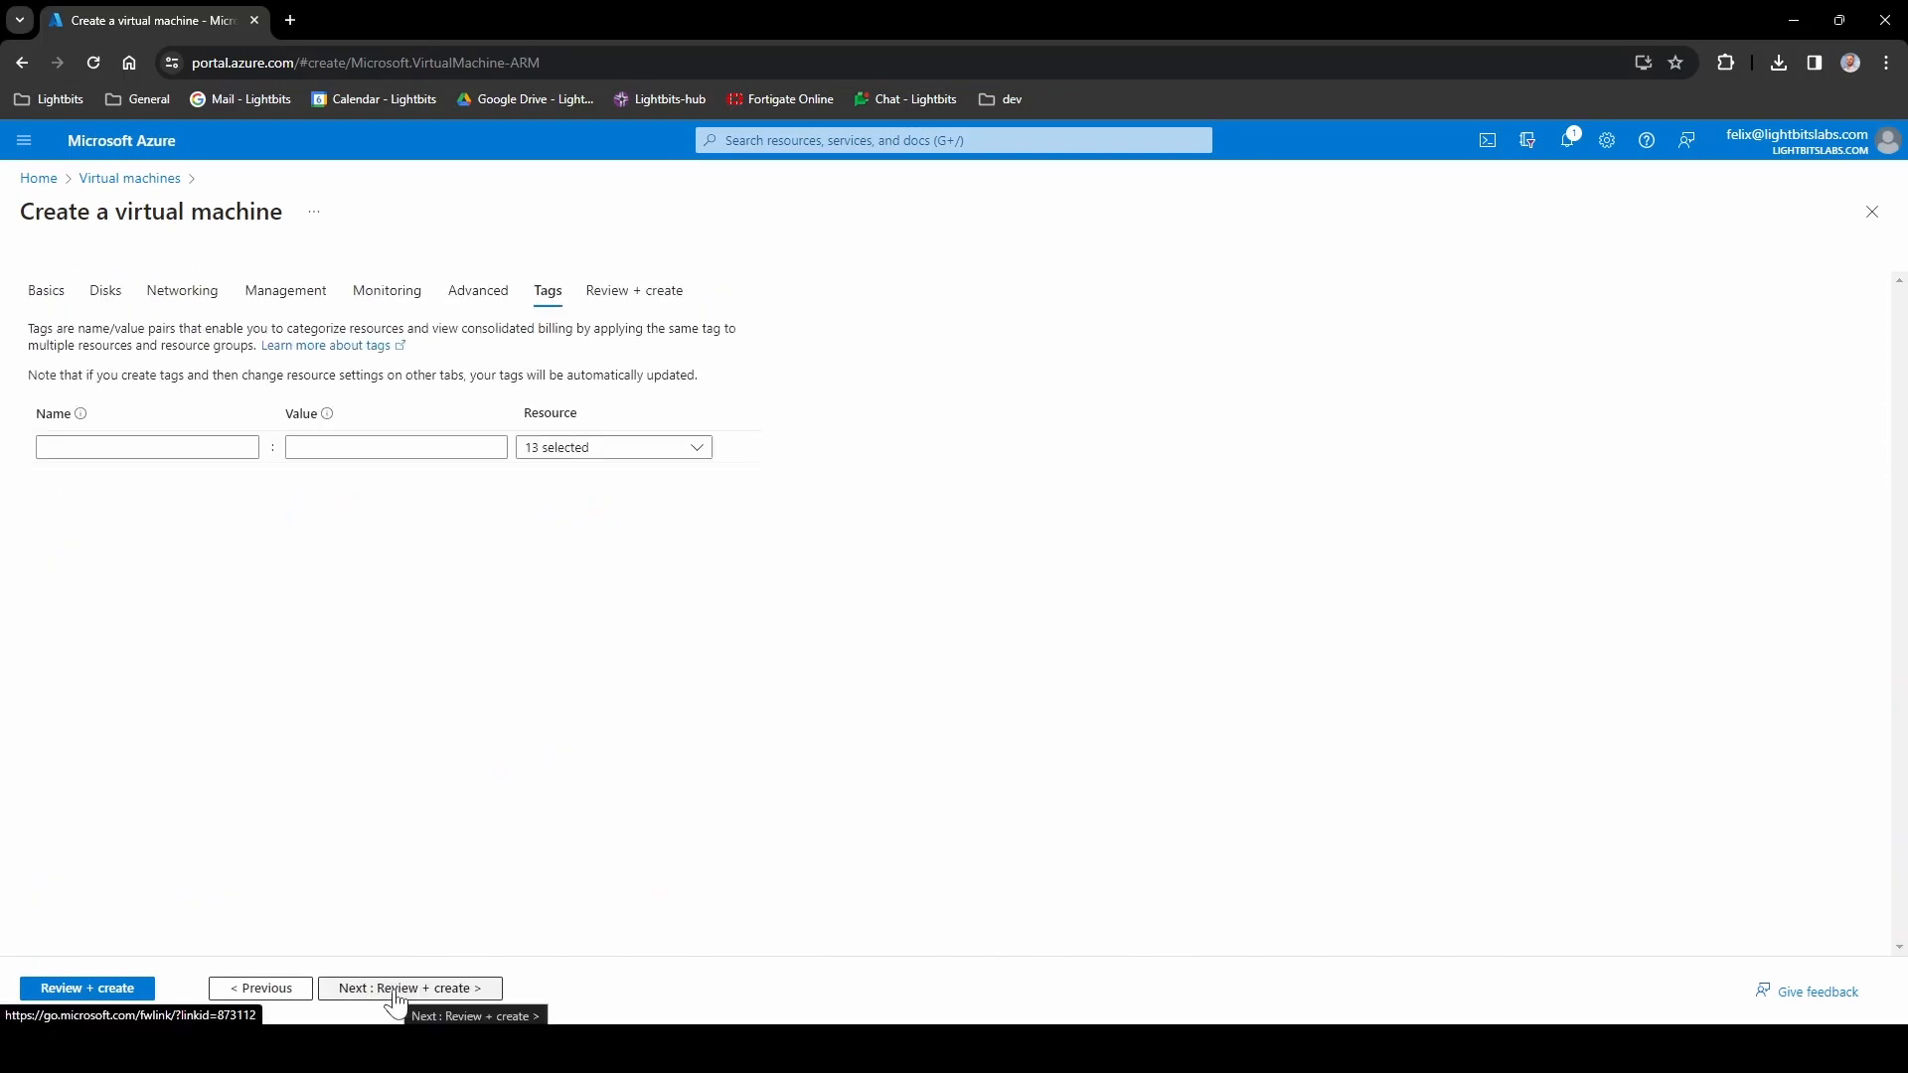
{"action": "left_click", "coordinate": [396, 993]}
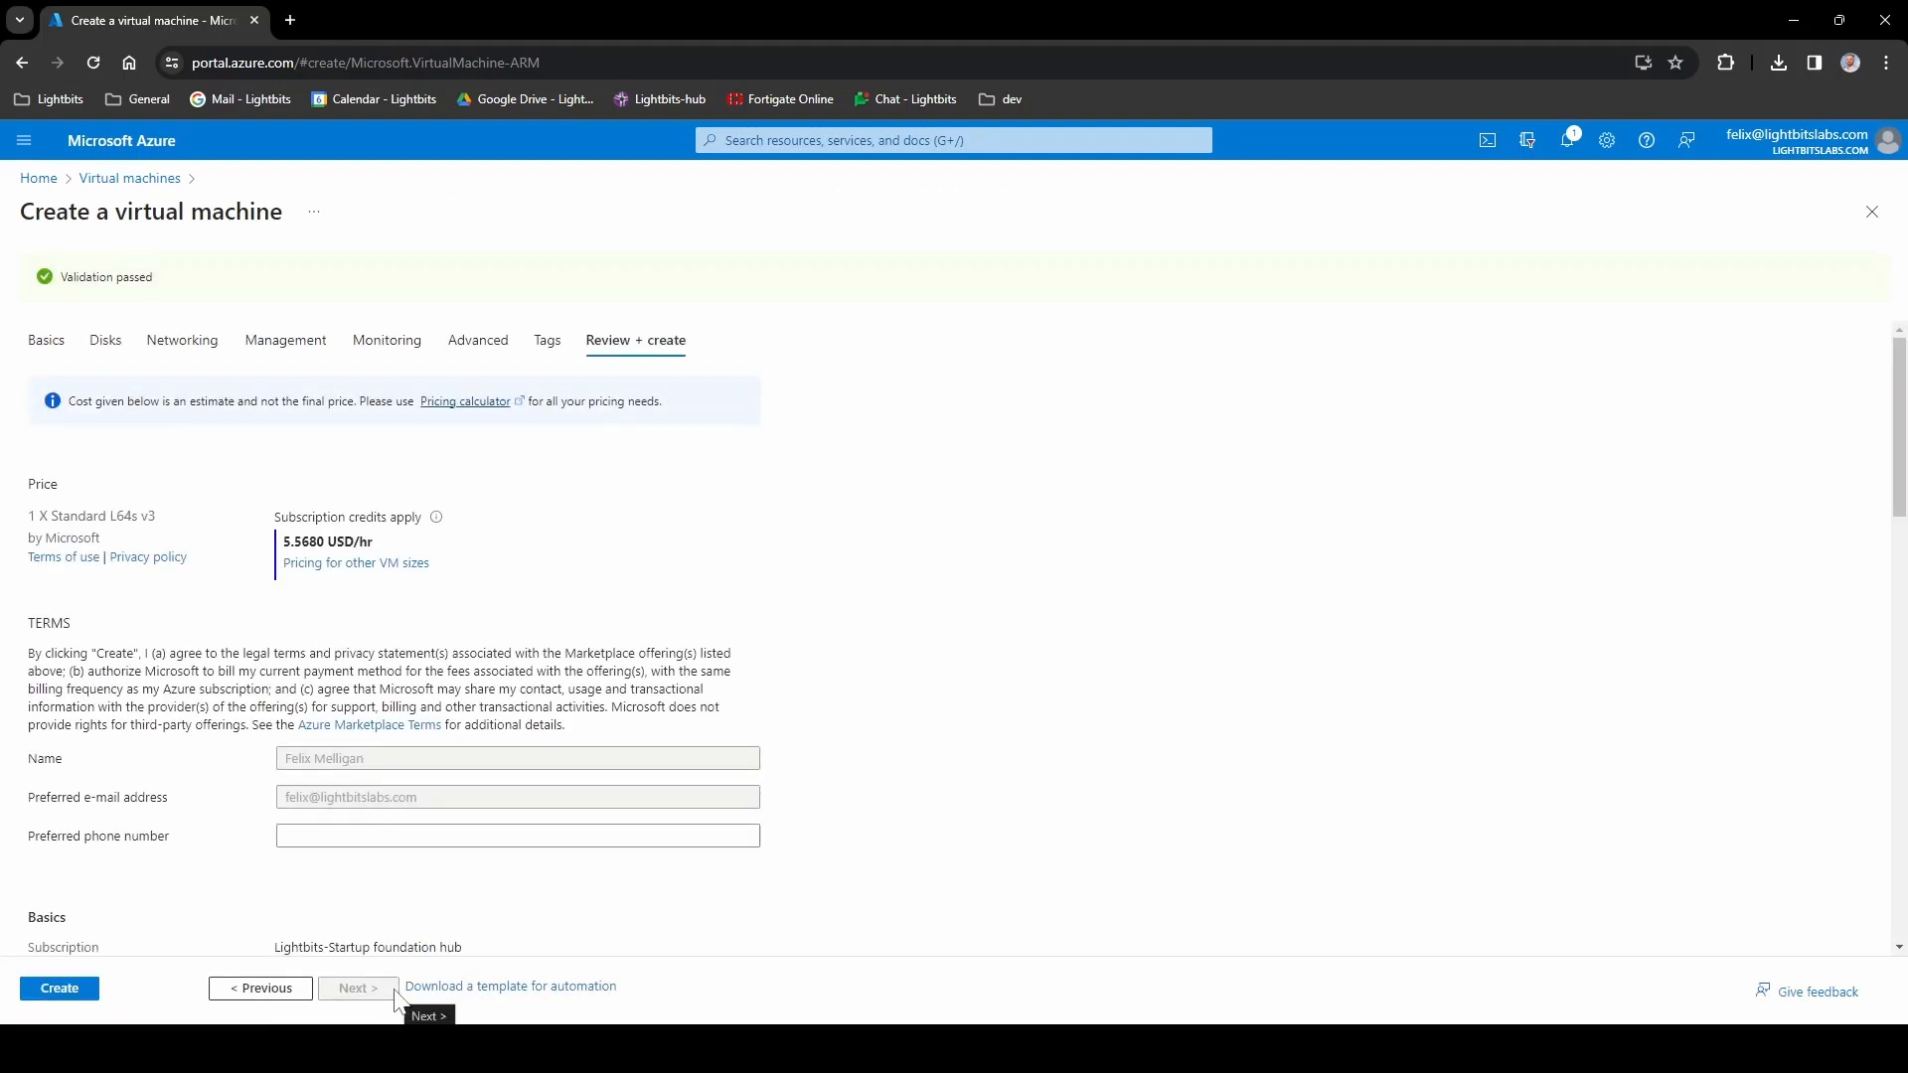
- Create the RHEL 8.7 VM in oracle-demo-rg and wait for its deployment to complete
{"action": "scroll", "coordinate": [234, 795], "scroll_direction": "down", "scroll_amount": 15}
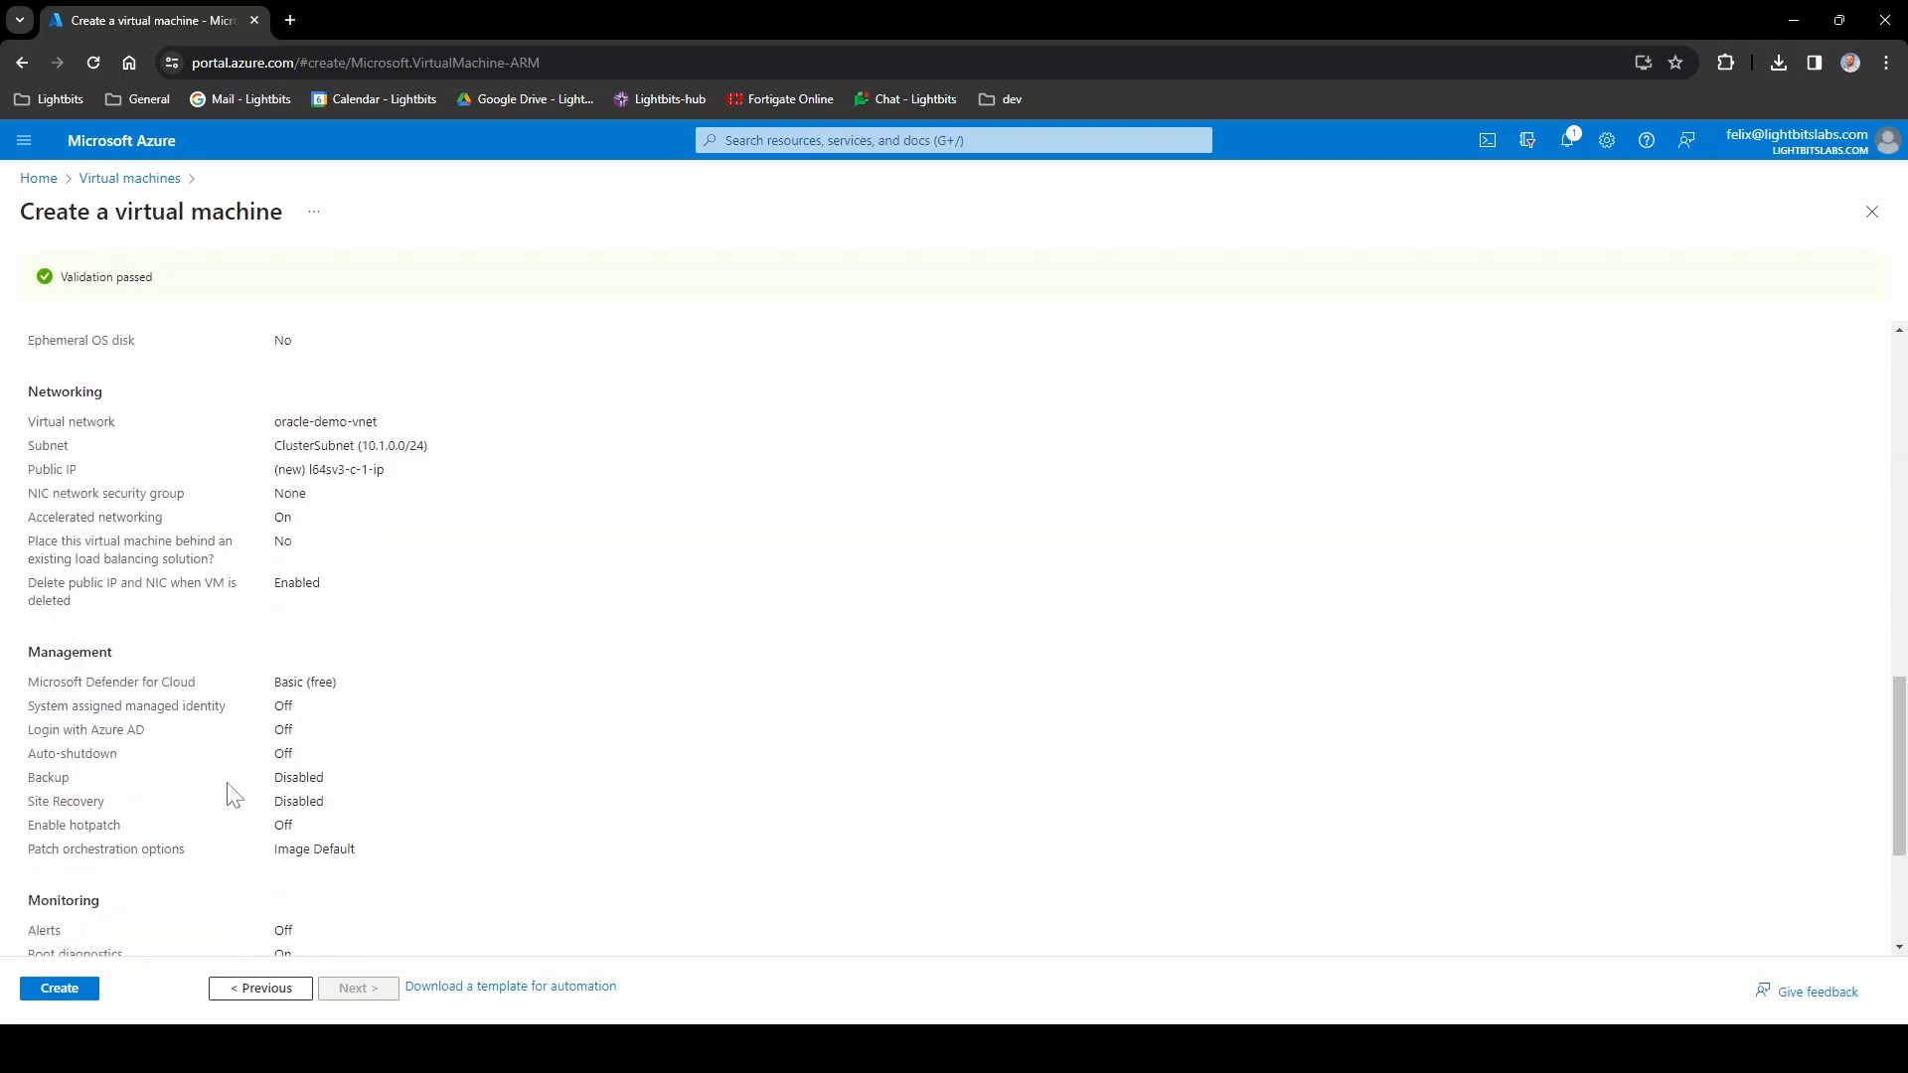
{"action": "left_click", "coordinate": [84, 990]}
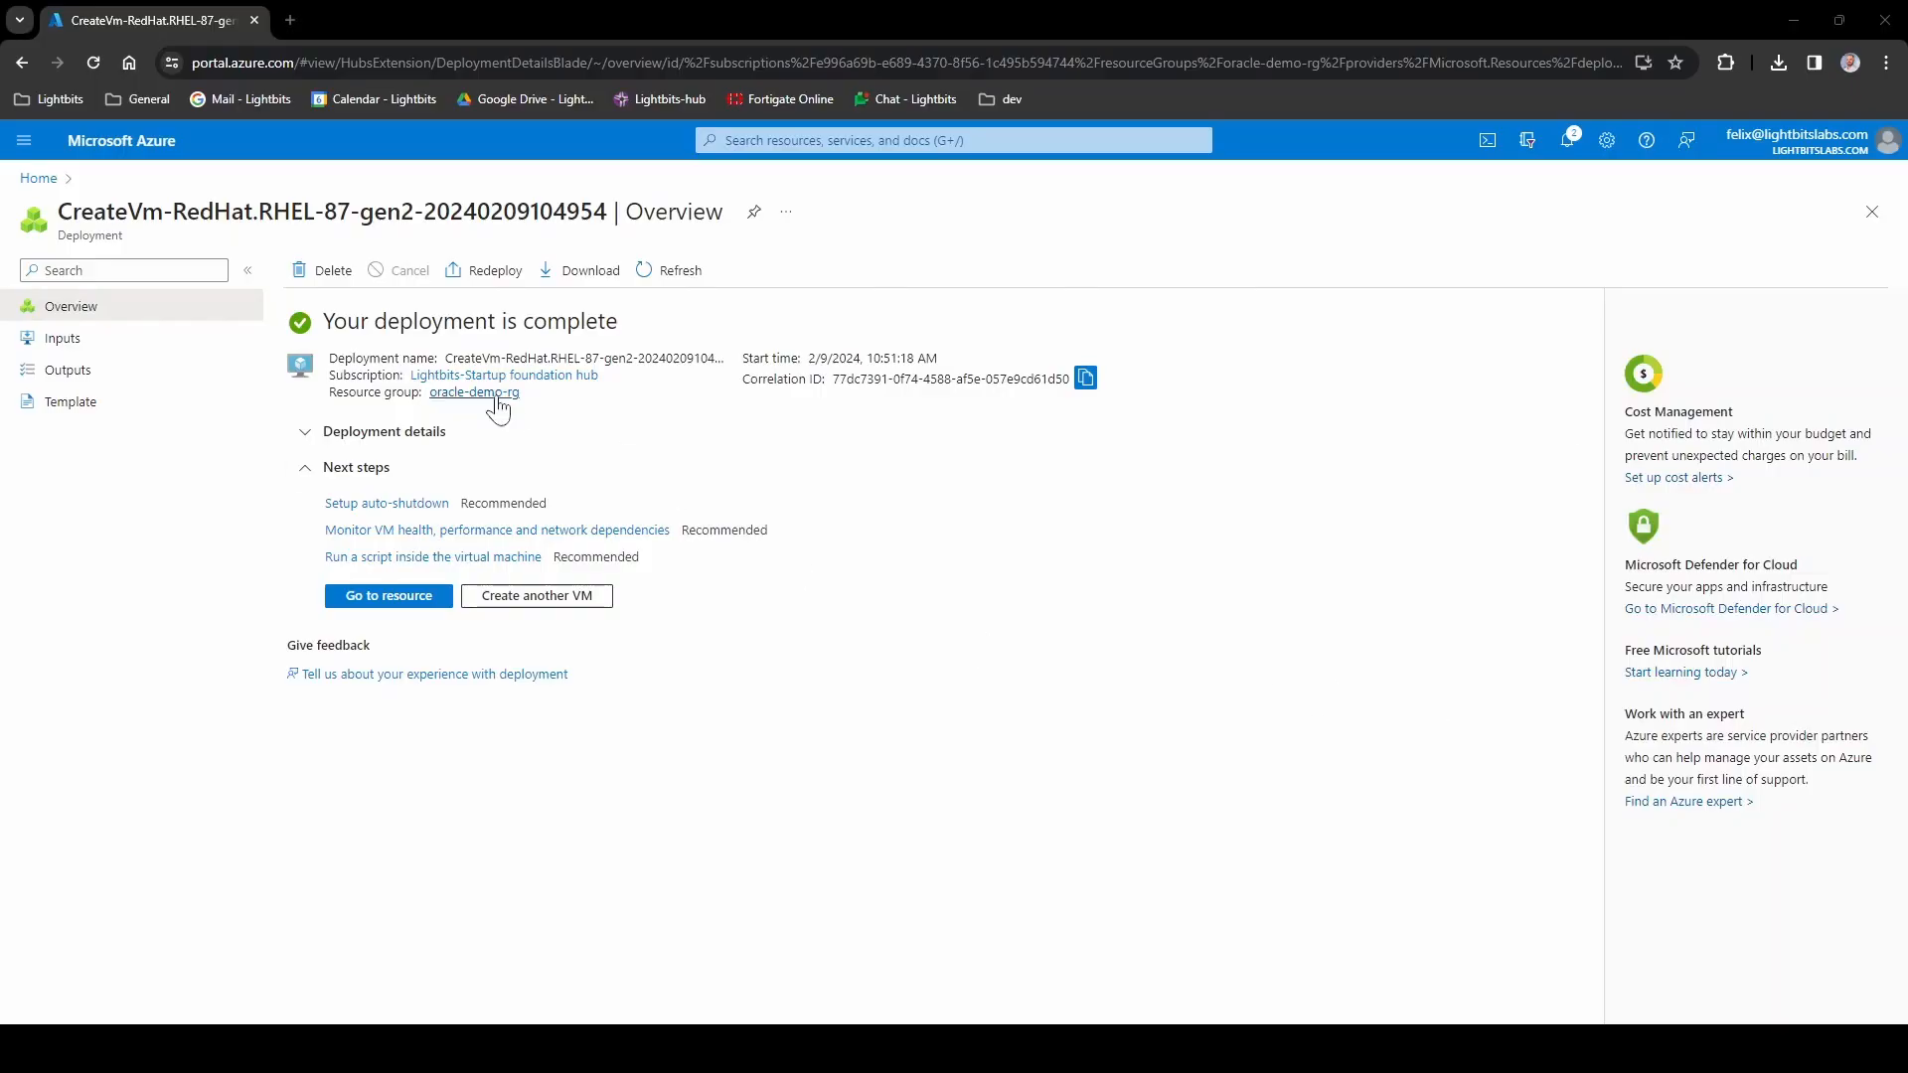
- Go to the oracle-demo-rg resource group and open the oracledemoma managed application
{"action": "left_click", "coordinate": [502, 396]}
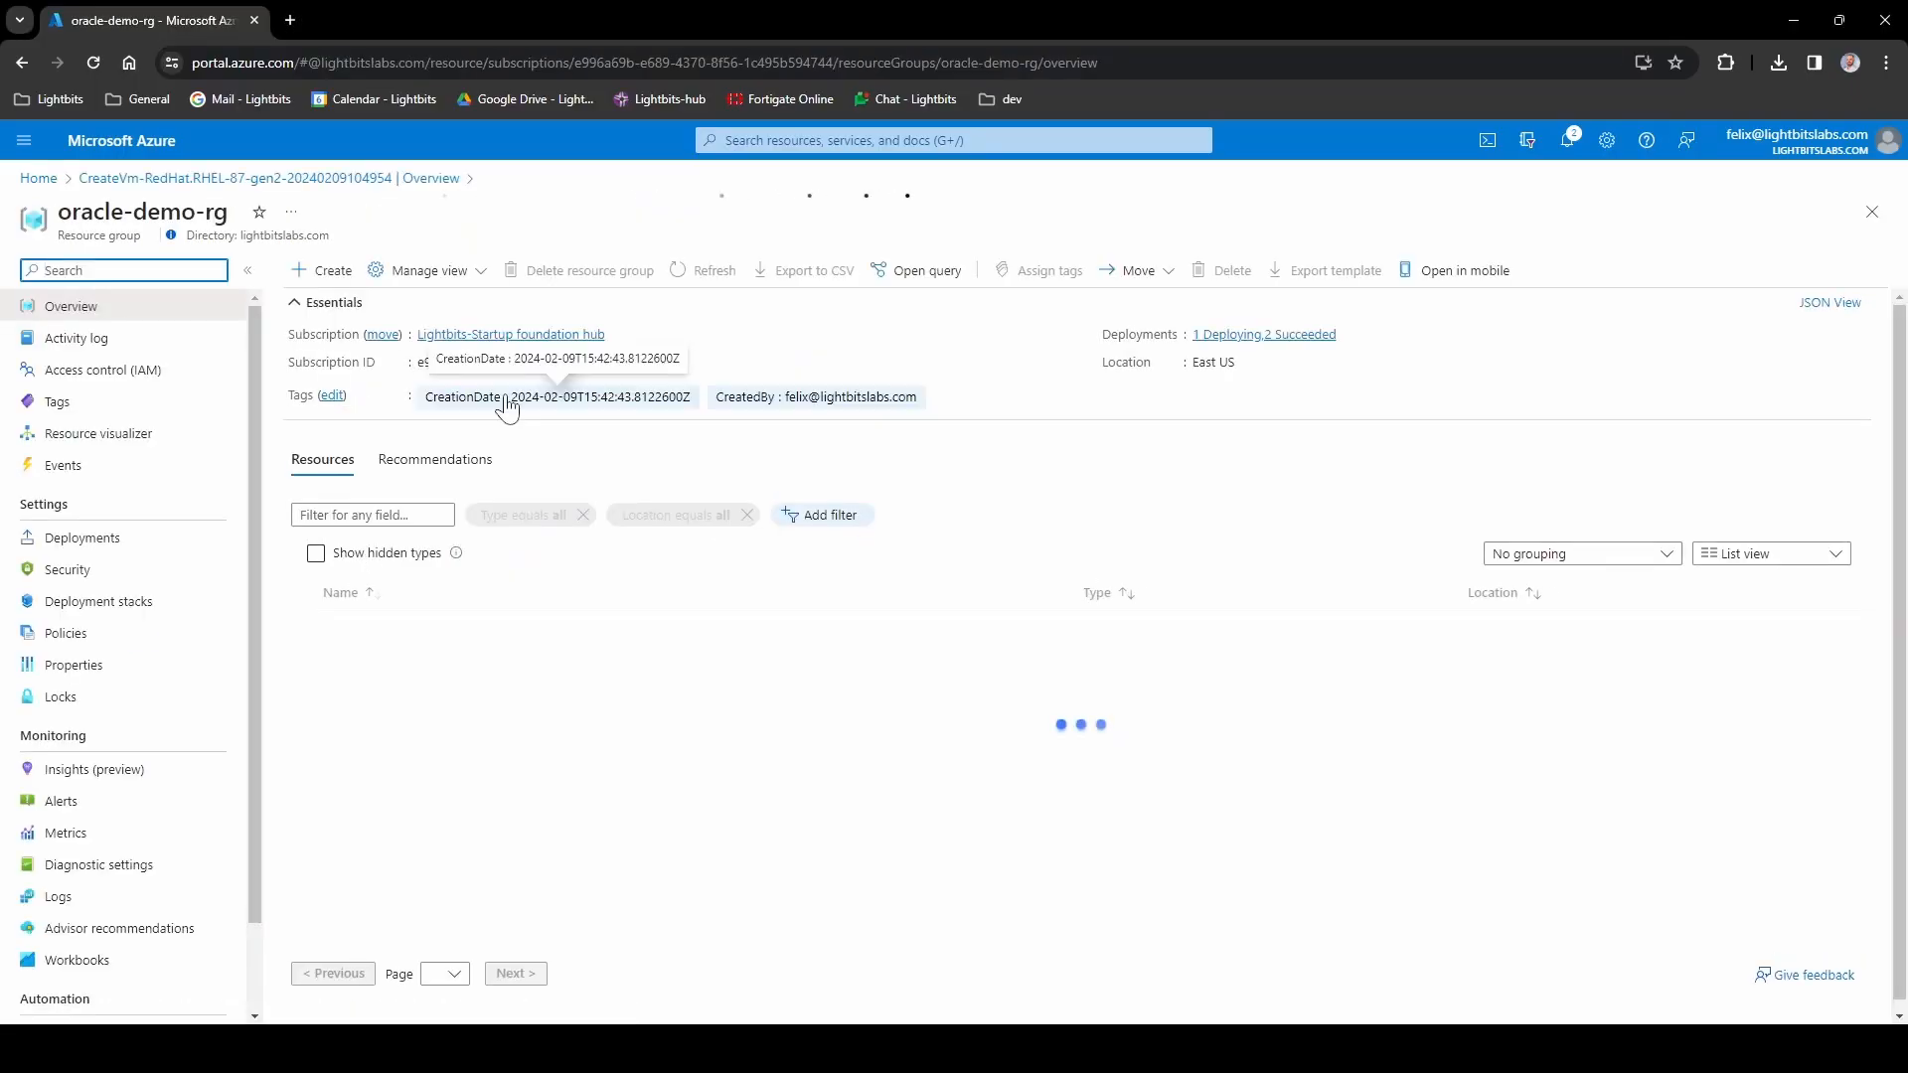
{"action": "scroll", "coordinate": [699, 600], "scroll_direction": "down", "scroll_amount": 1}
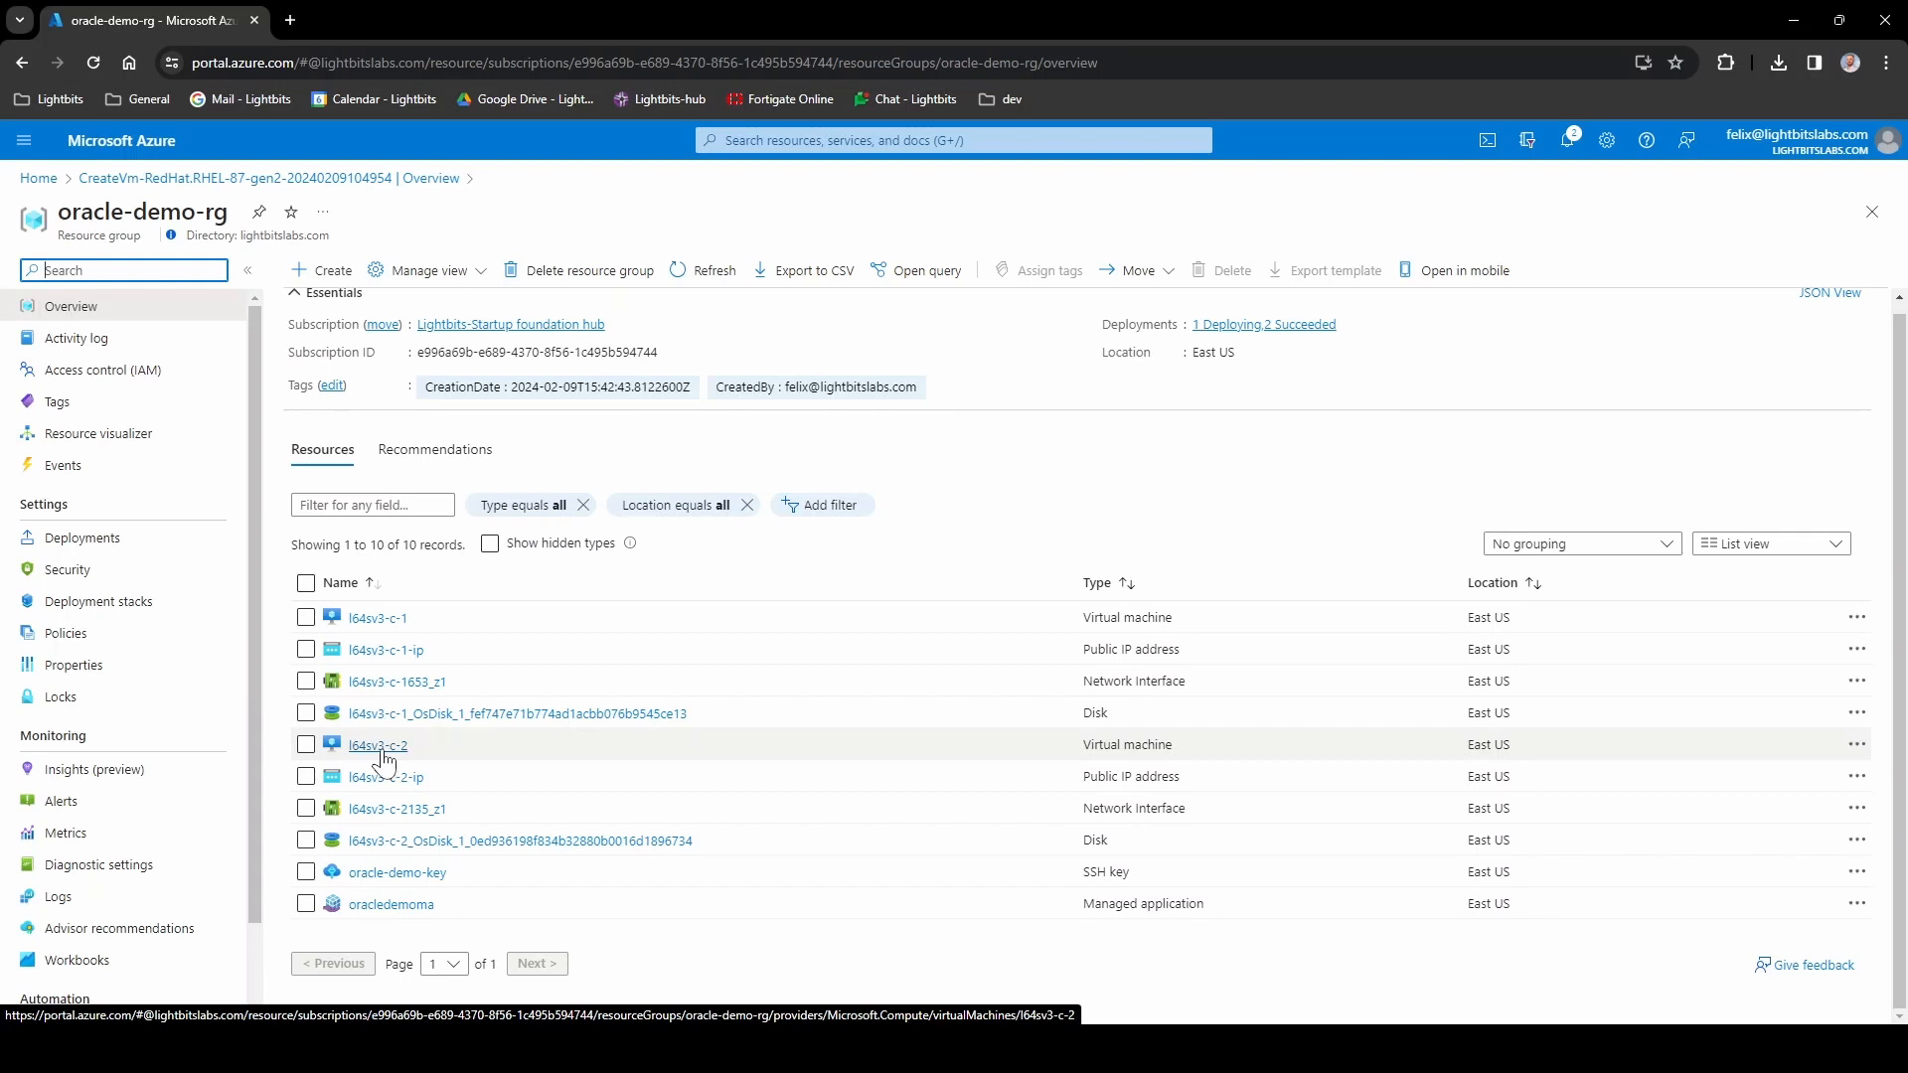
{"action": "left_click", "coordinate": [399, 907]}
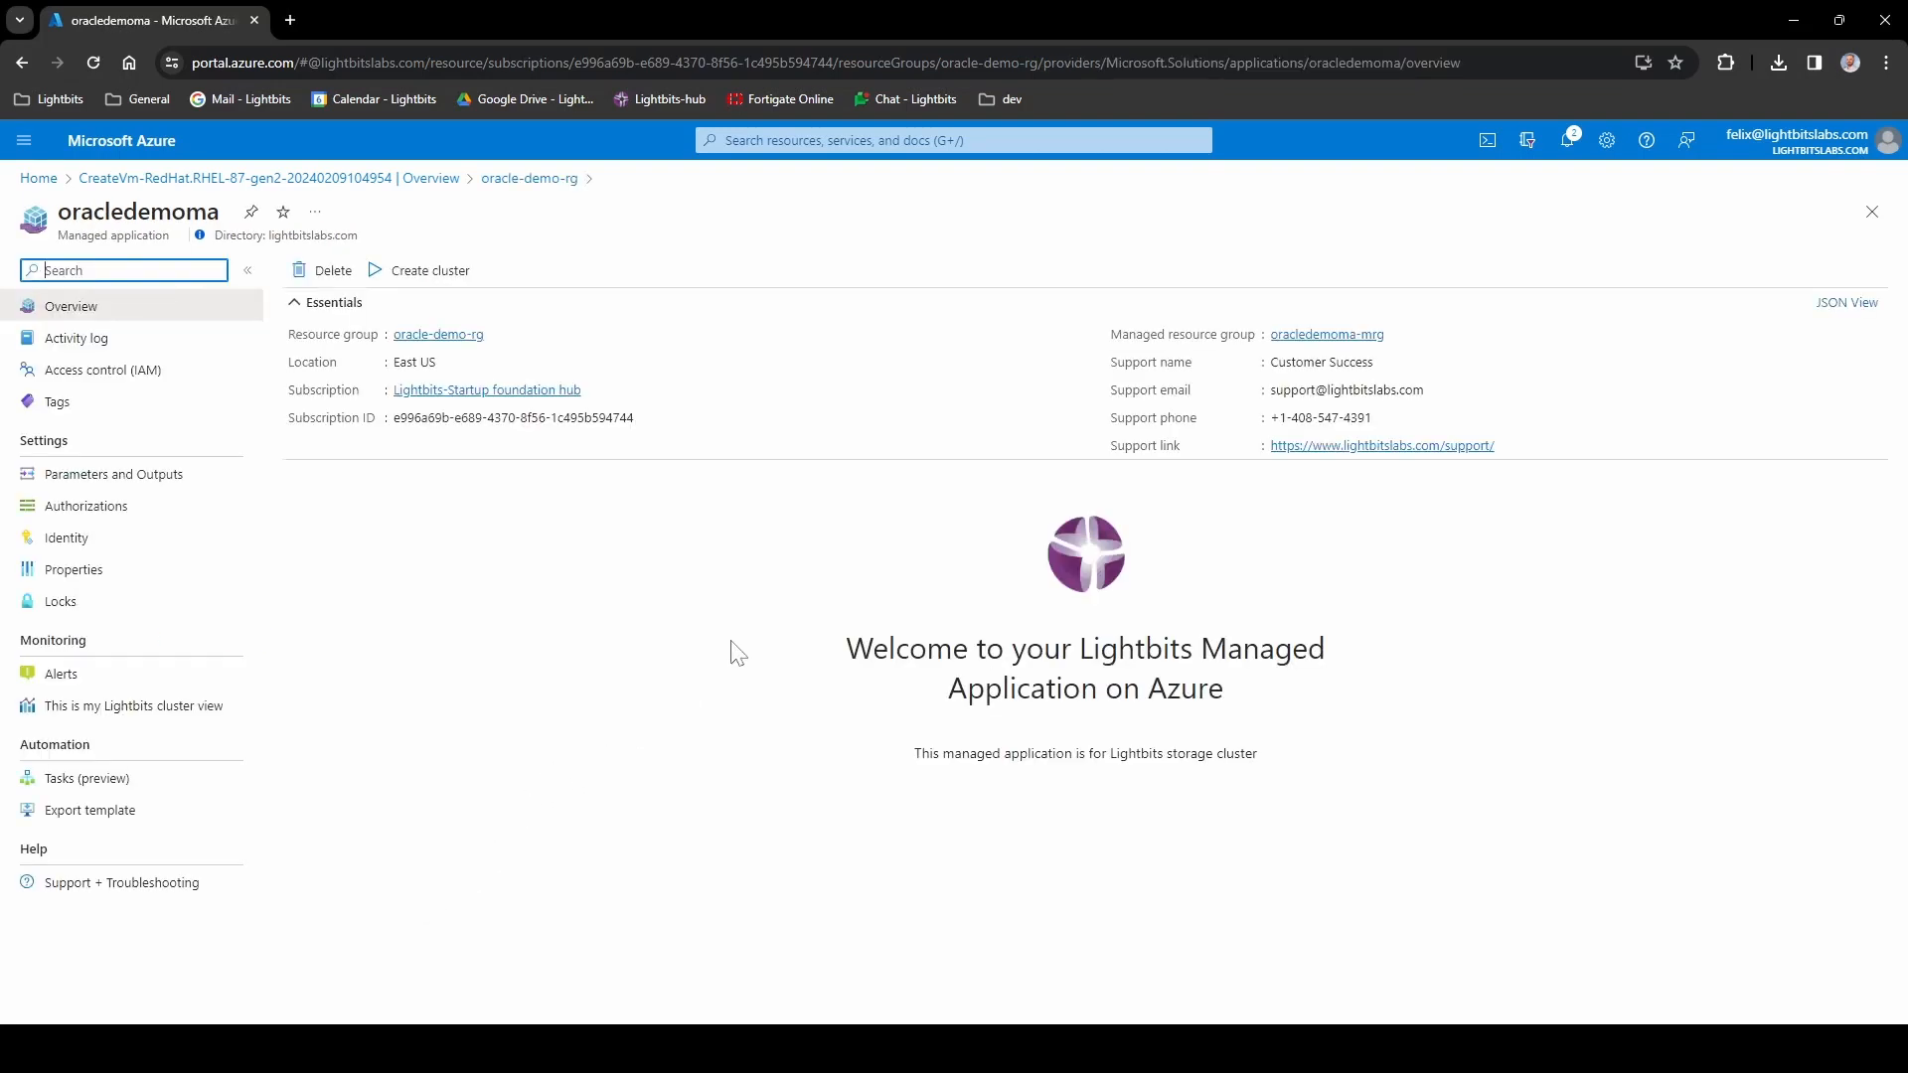
- In oracledemoma-mrg, open key vault Lb-KV-v4kv5k4evirjm and add a role assignment under Access control (IAM)
{"action": "left_click", "coordinate": [1325, 338]}
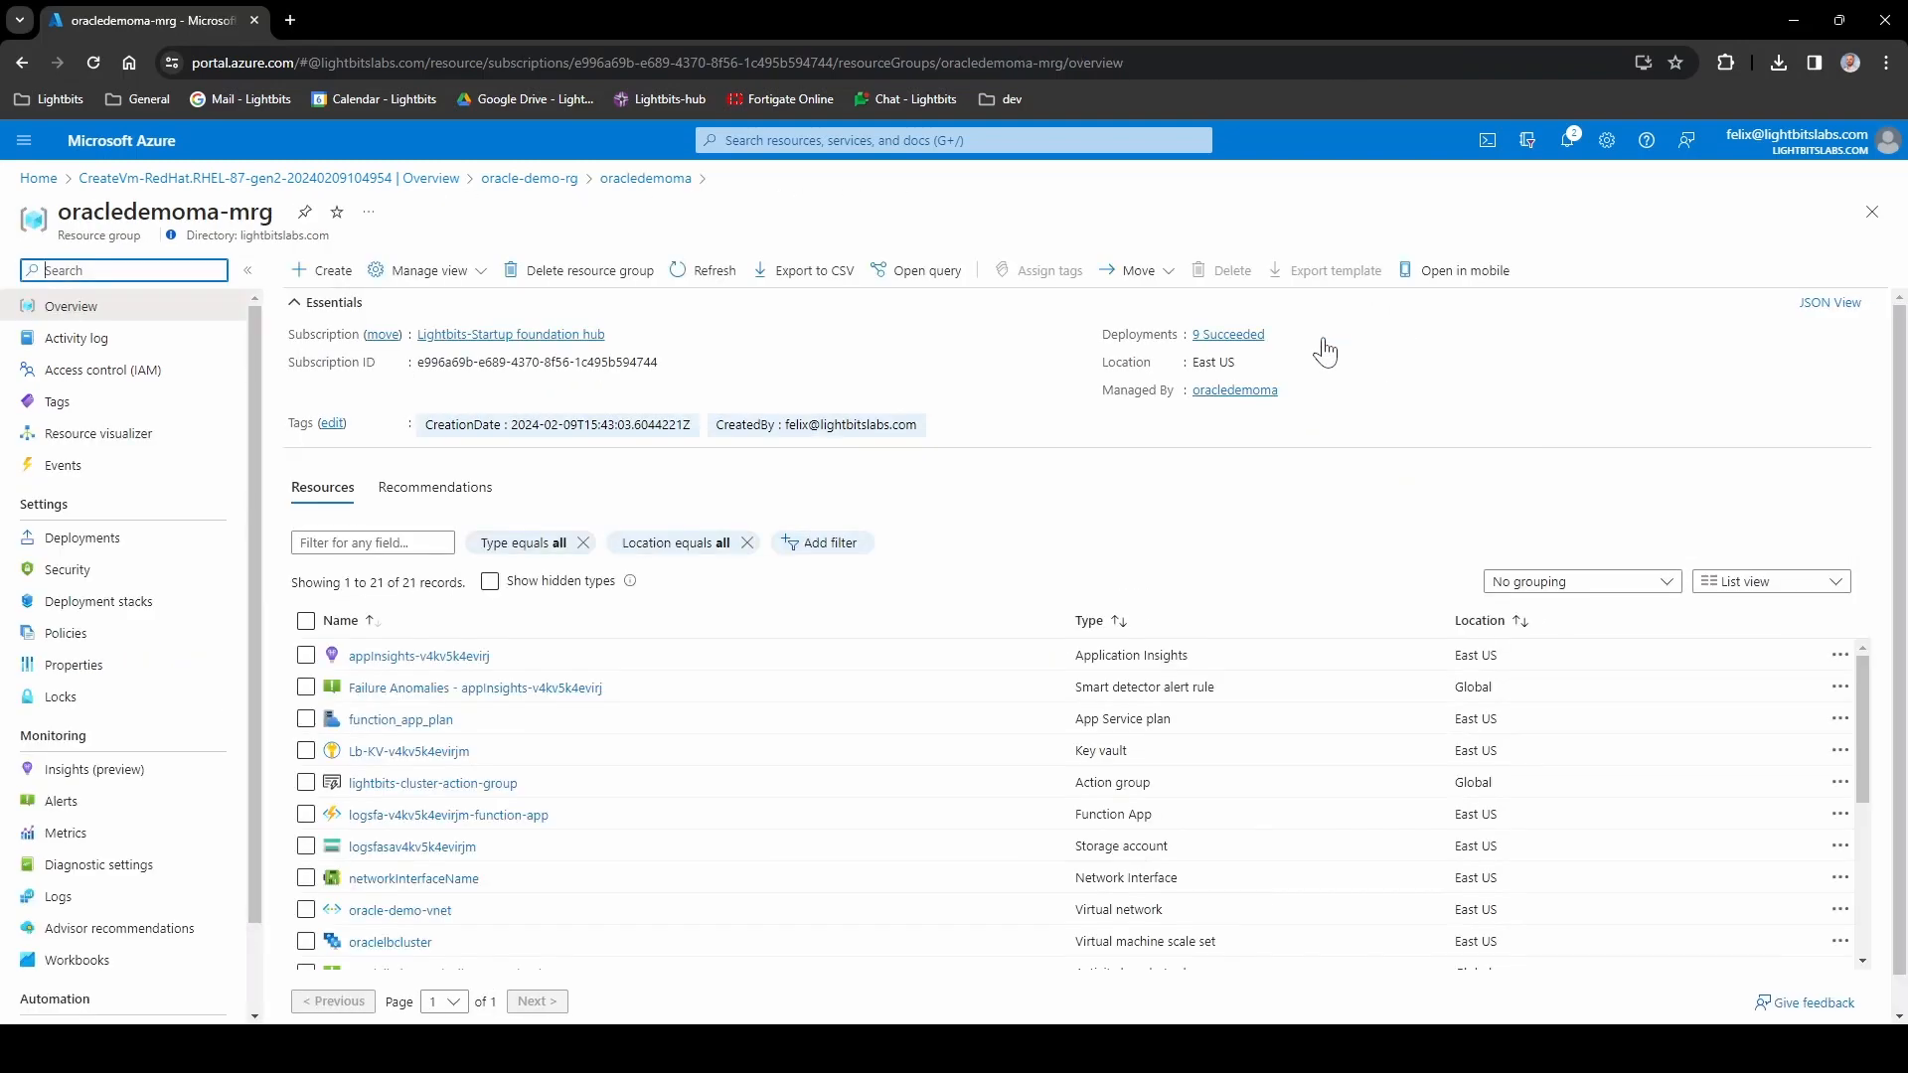
{"action": "left_click", "coordinate": [415, 759]}
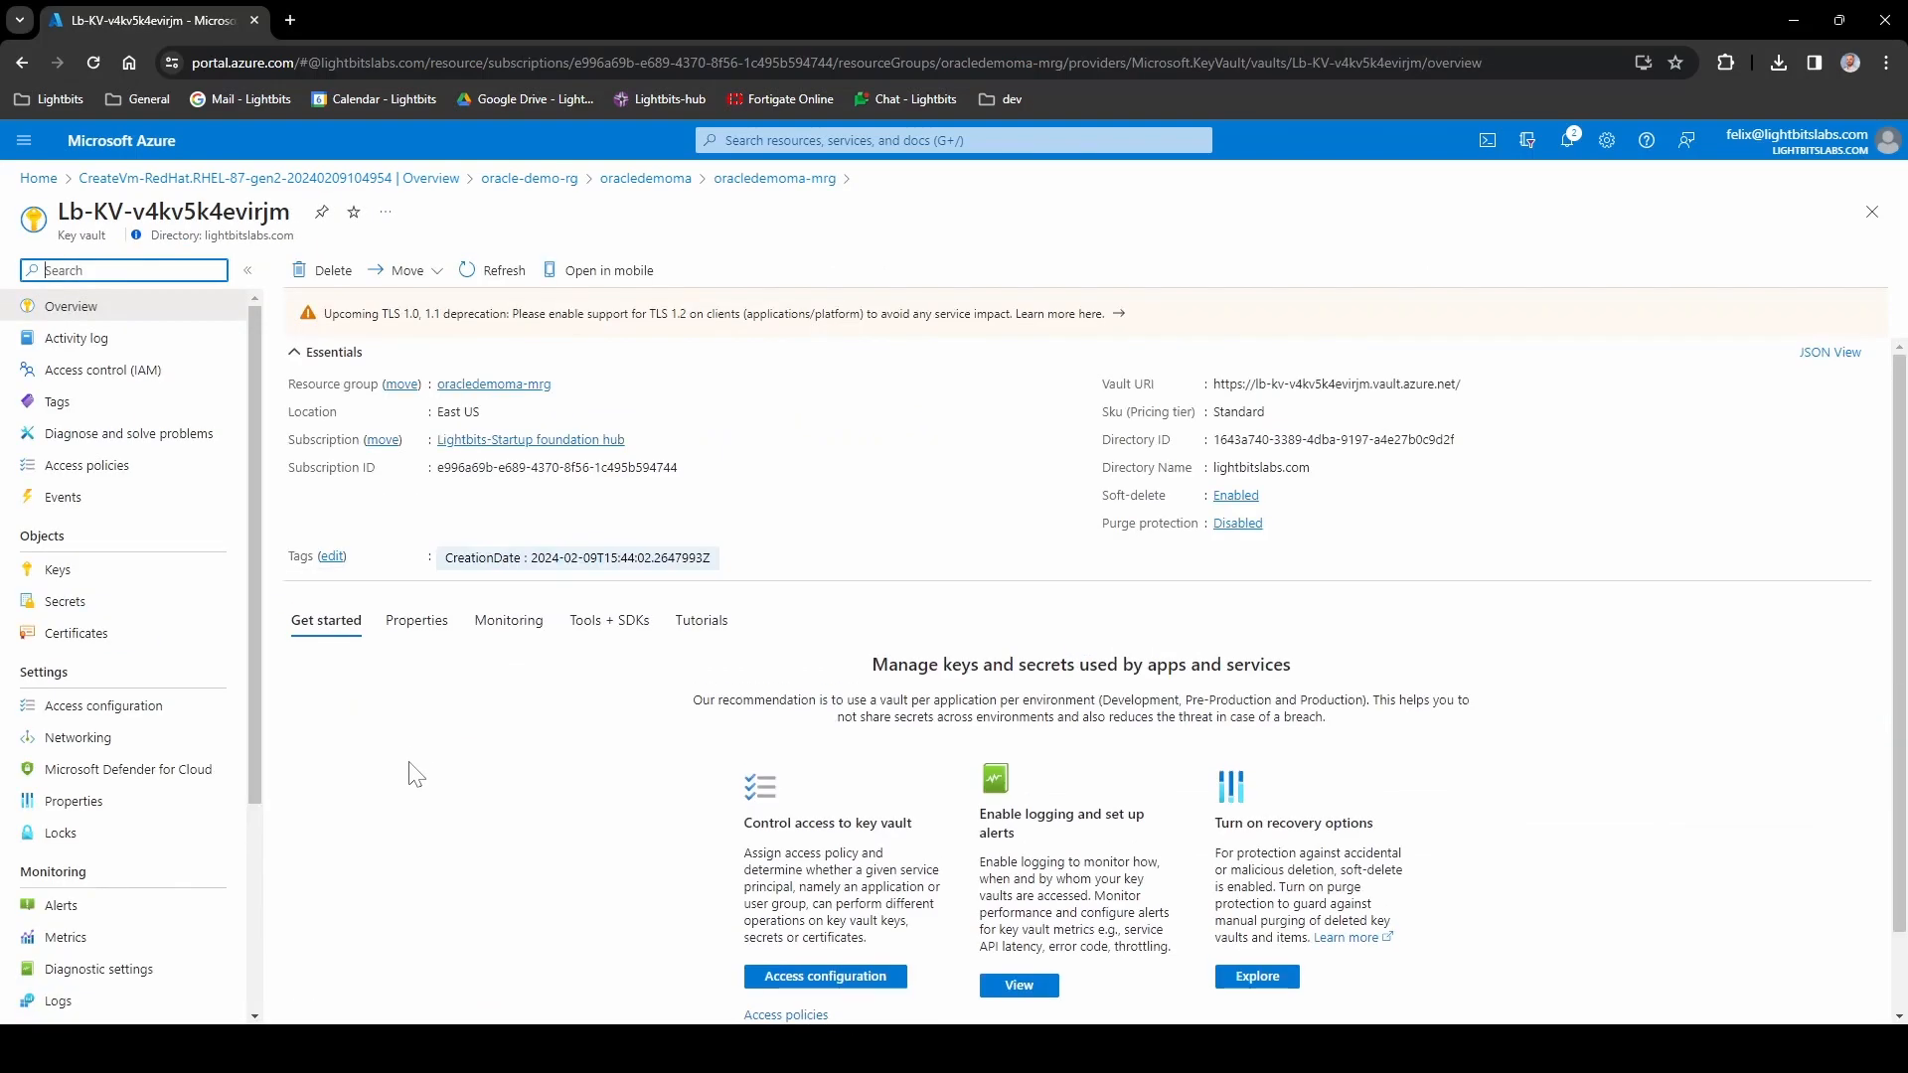
{"action": "left_click", "coordinate": [107, 376]}
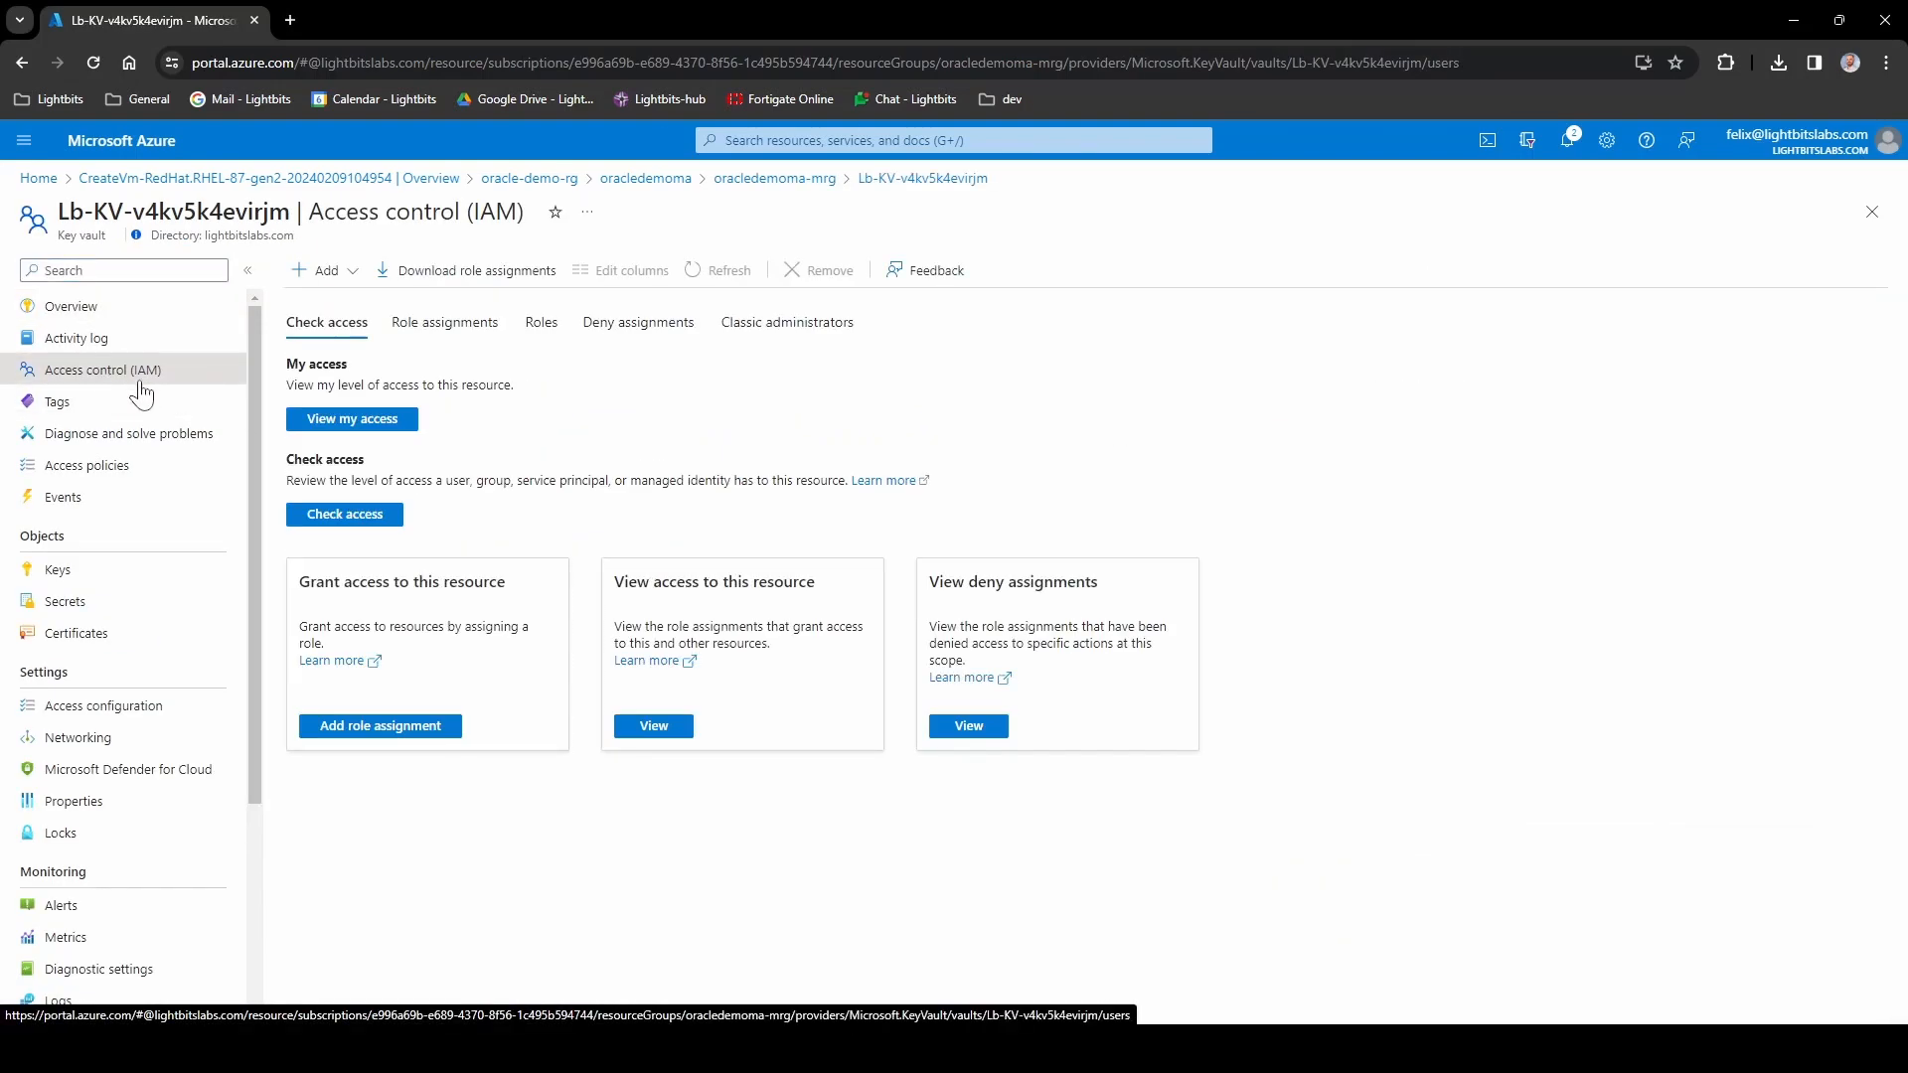
{"action": "left_click", "coordinate": [323, 270]}
{"action": "left_click", "coordinate": [344, 304]}
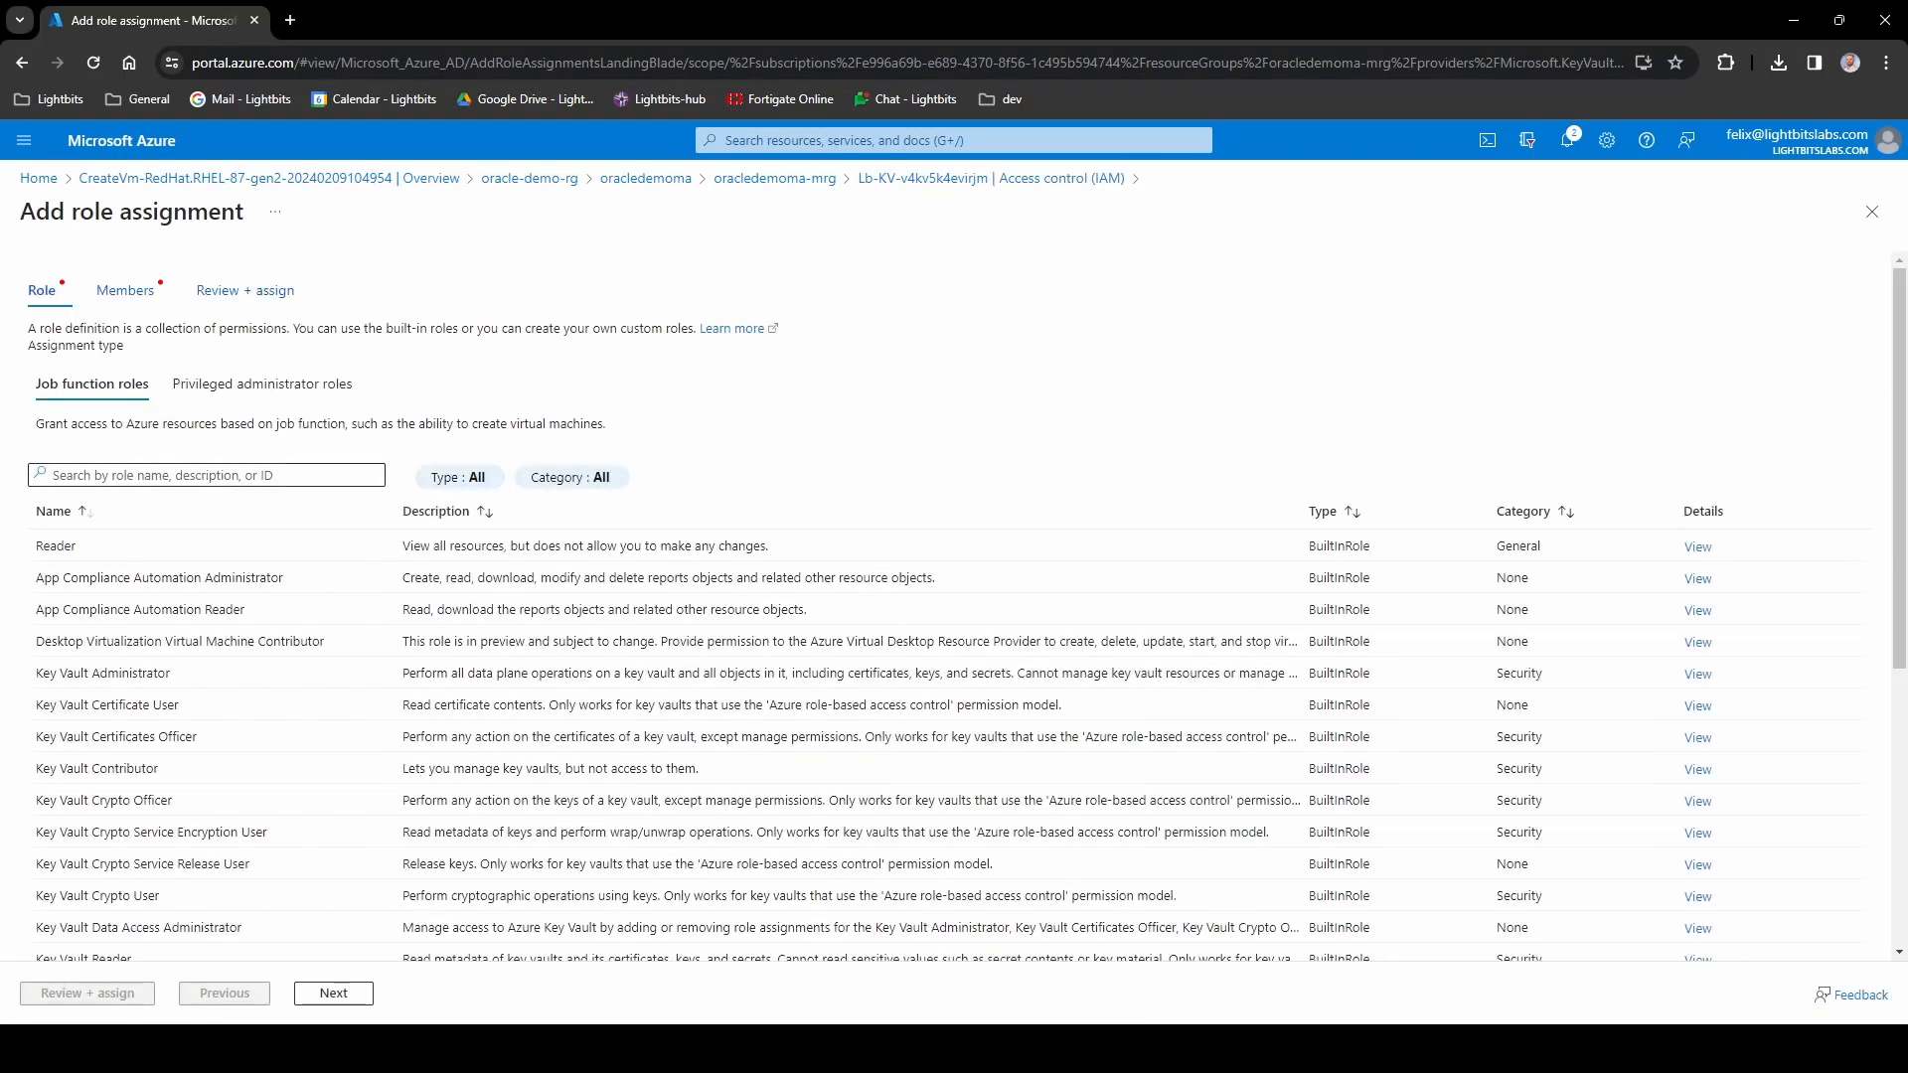
- Search roles for 'se', select Key Vault Secrets User, and open the member picker
{"action": "left_click", "coordinate": [198, 475]}
{"action": "type", "text": "secrets u"}
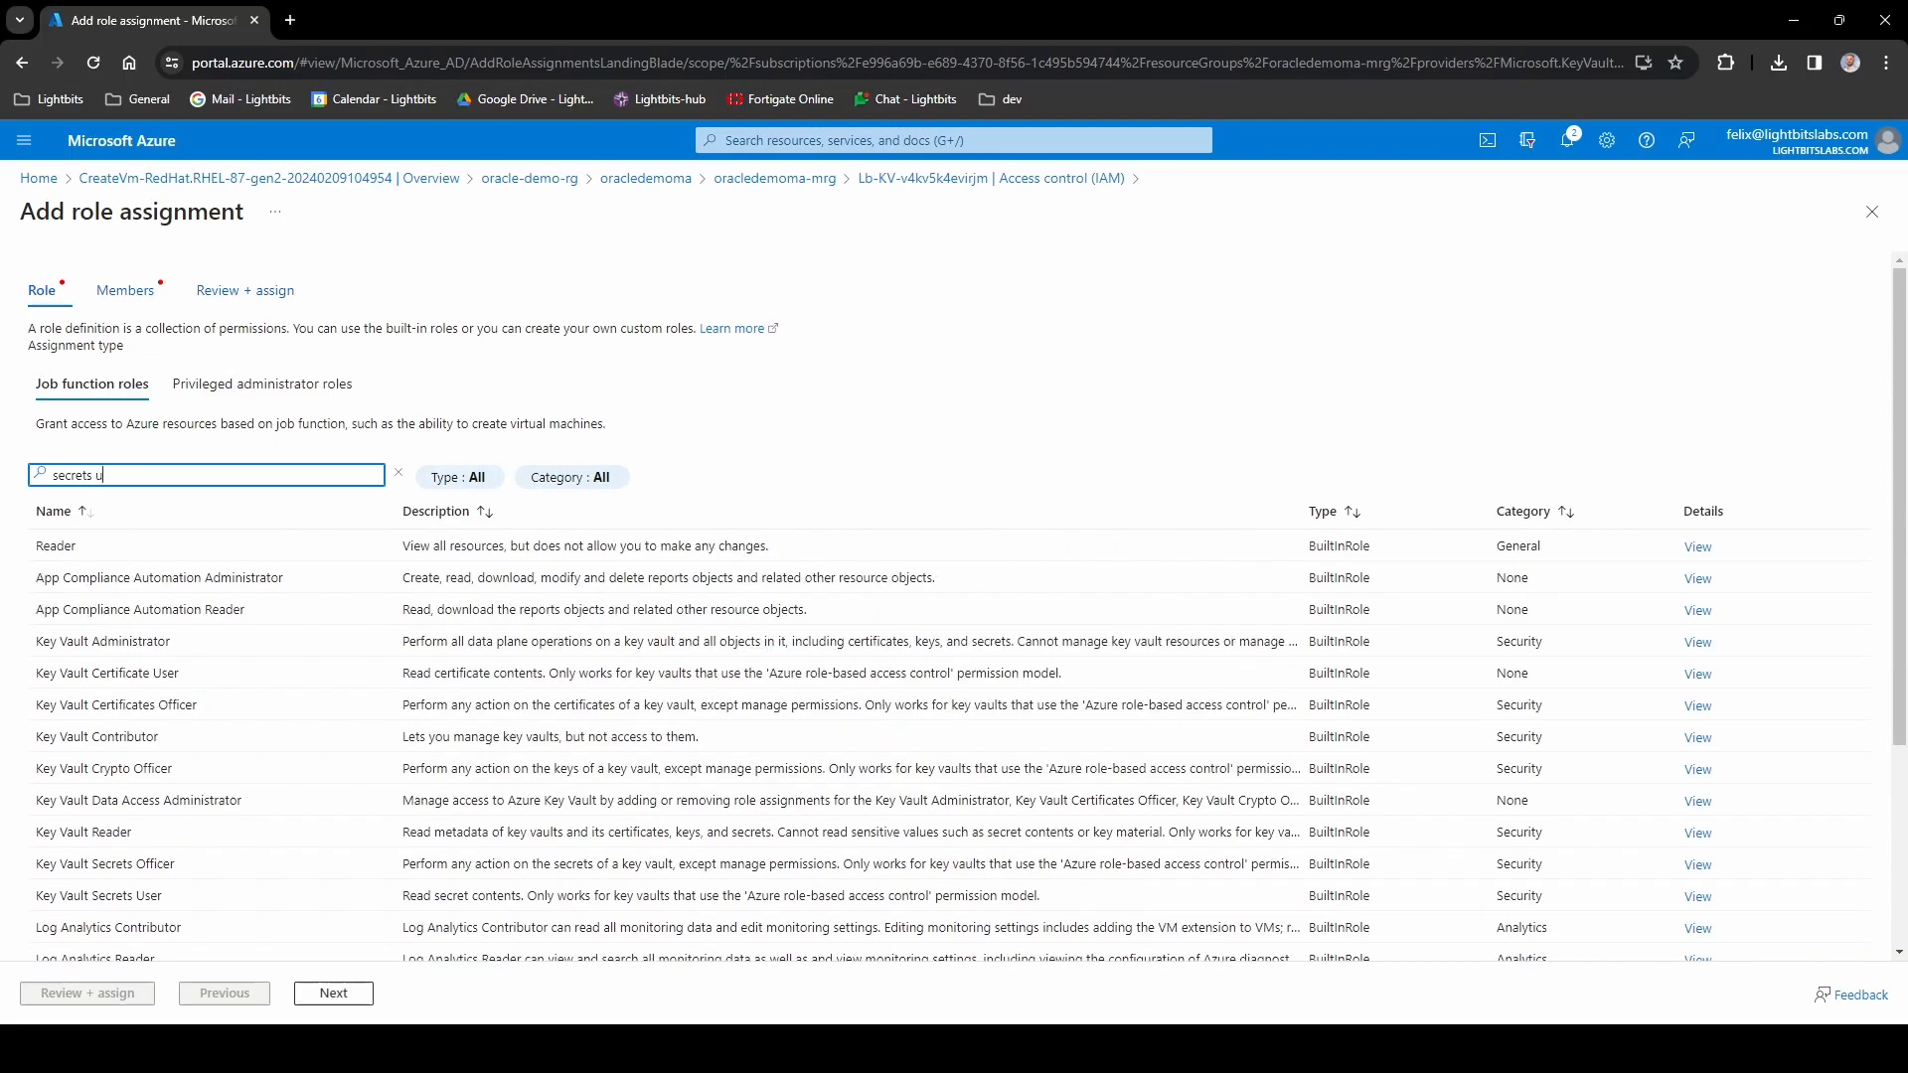
{"action": "scroll", "coordinate": [198, 695], "scroll_direction": "down", "scroll_amount": 2}
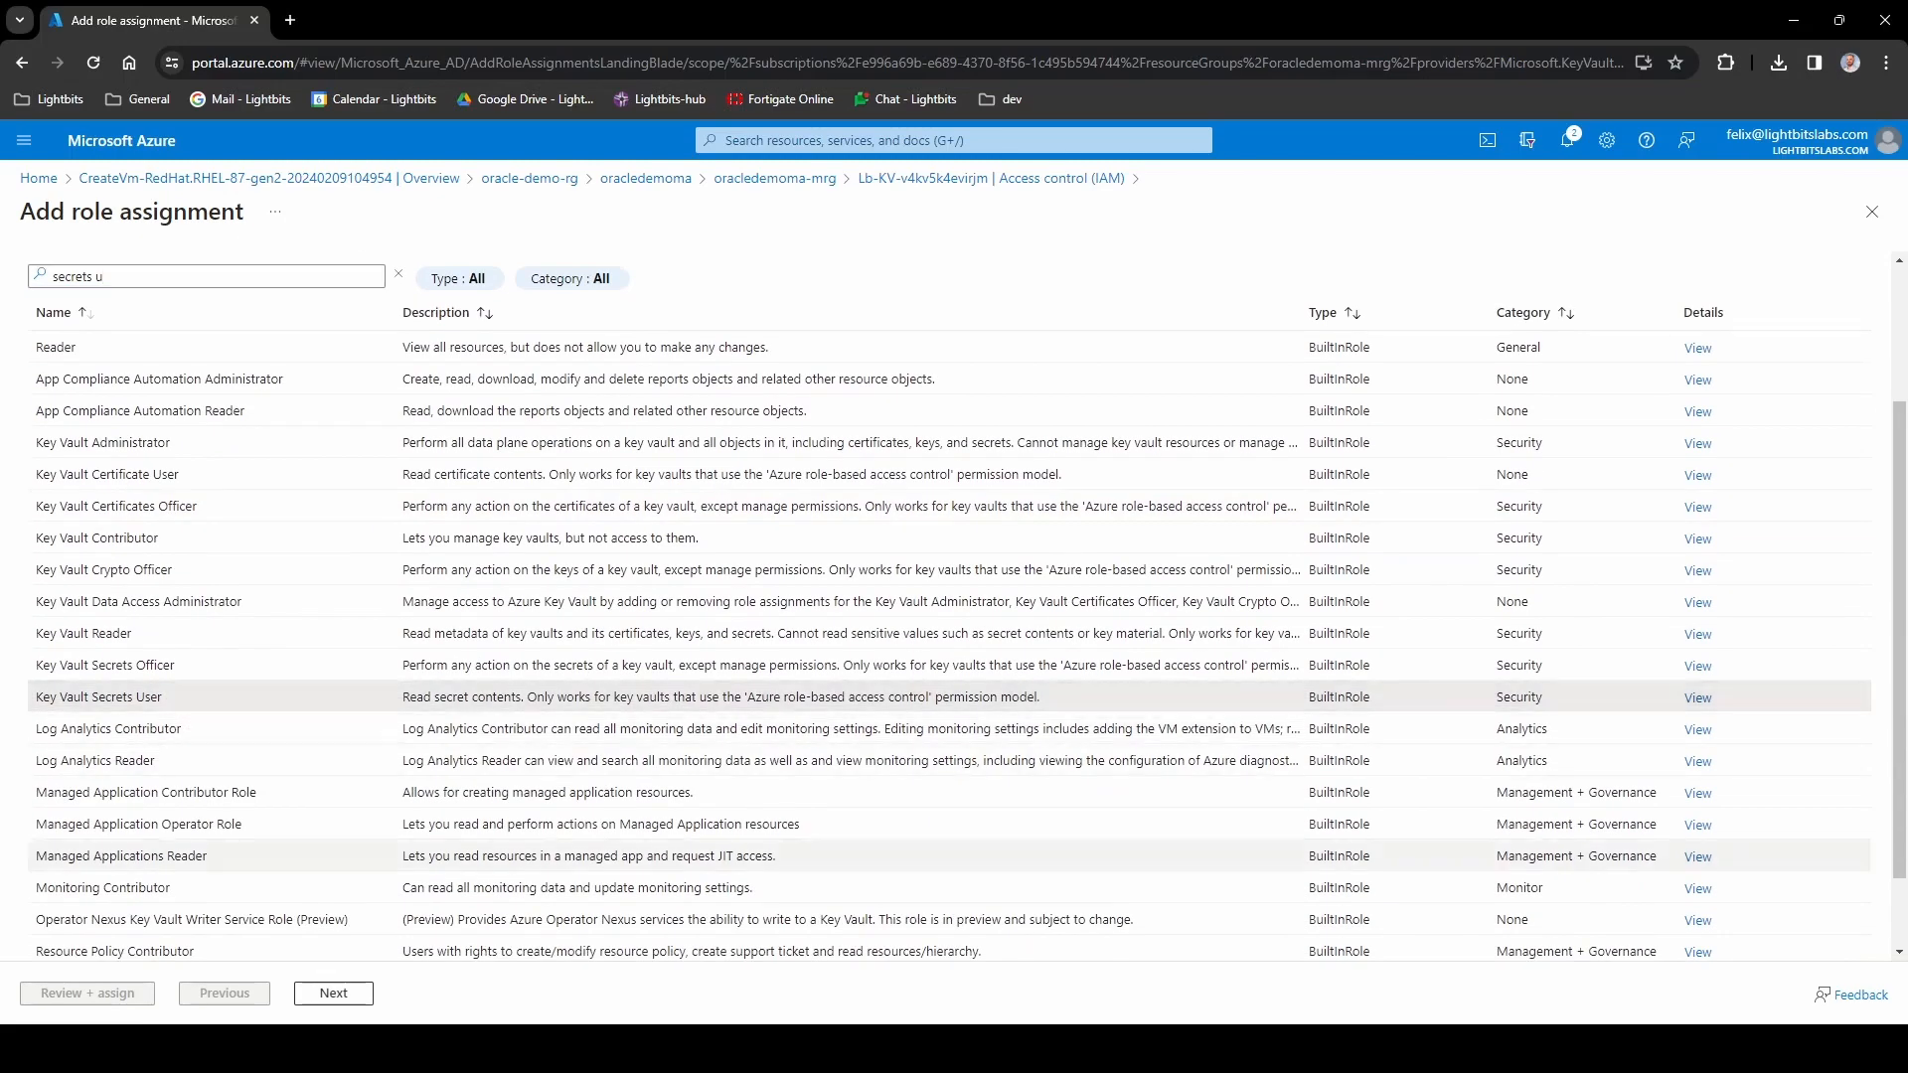
{"action": "left_click", "coordinate": [332, 993]}
{"action": "left_click", "coordinate": [225, 454]}
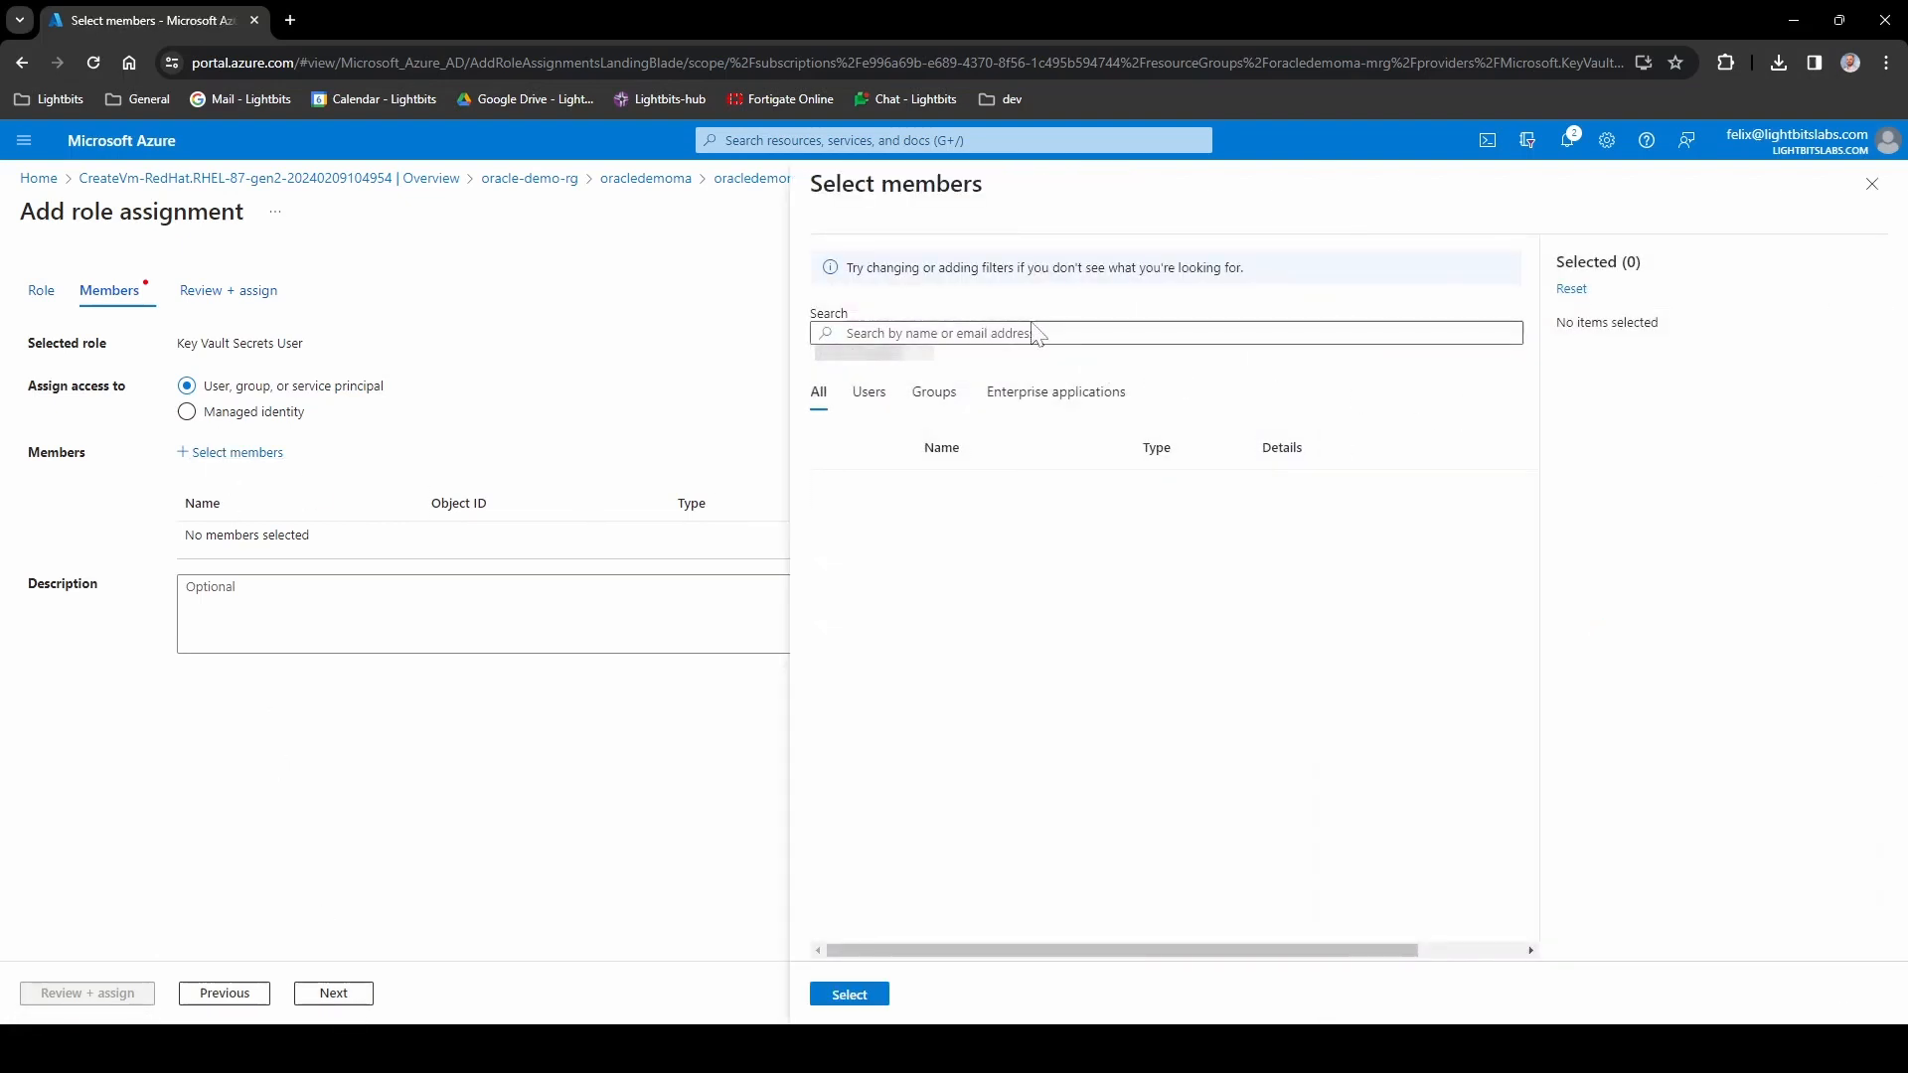
- Select the demo user as member and submit the Key Vault Secrets User assignment
{"action": "left_click", "coordinate": [1036, 334]}
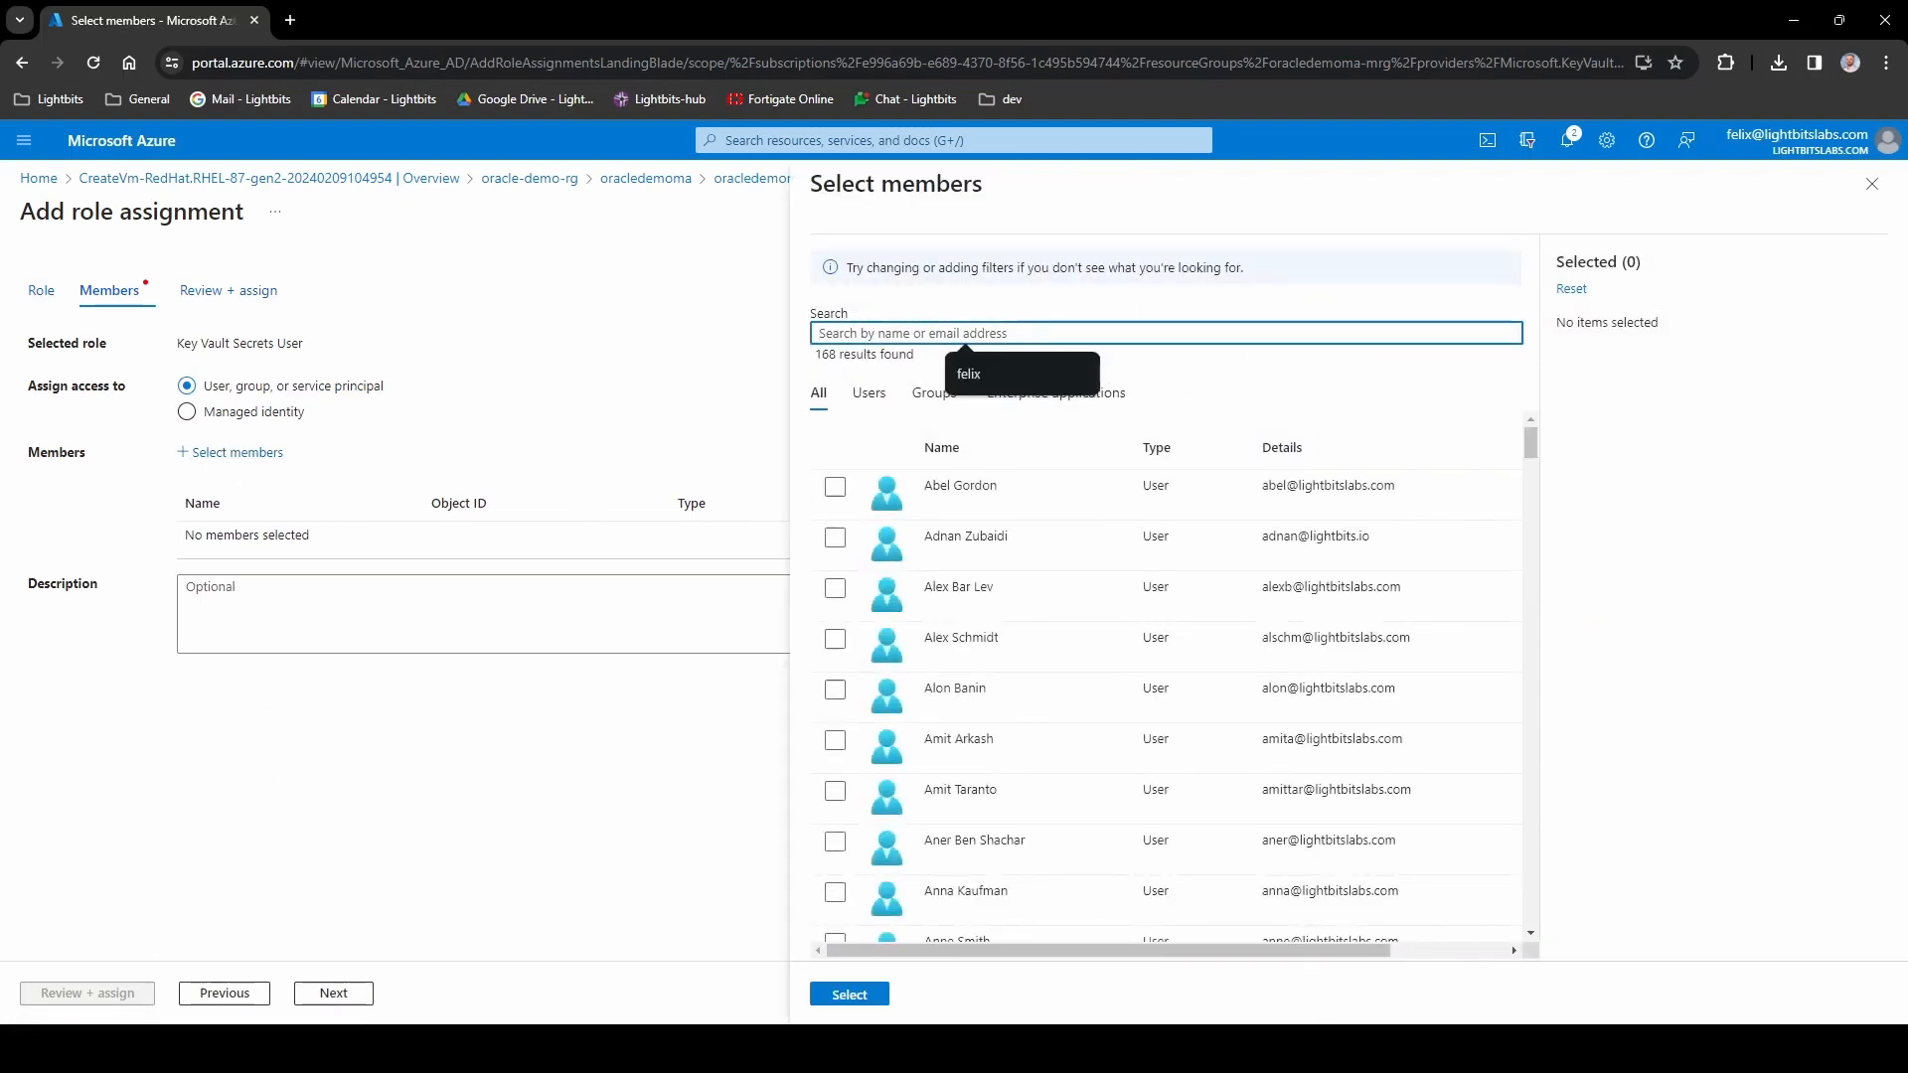
{"action": "left_click", "coordinate": [994, 374]}
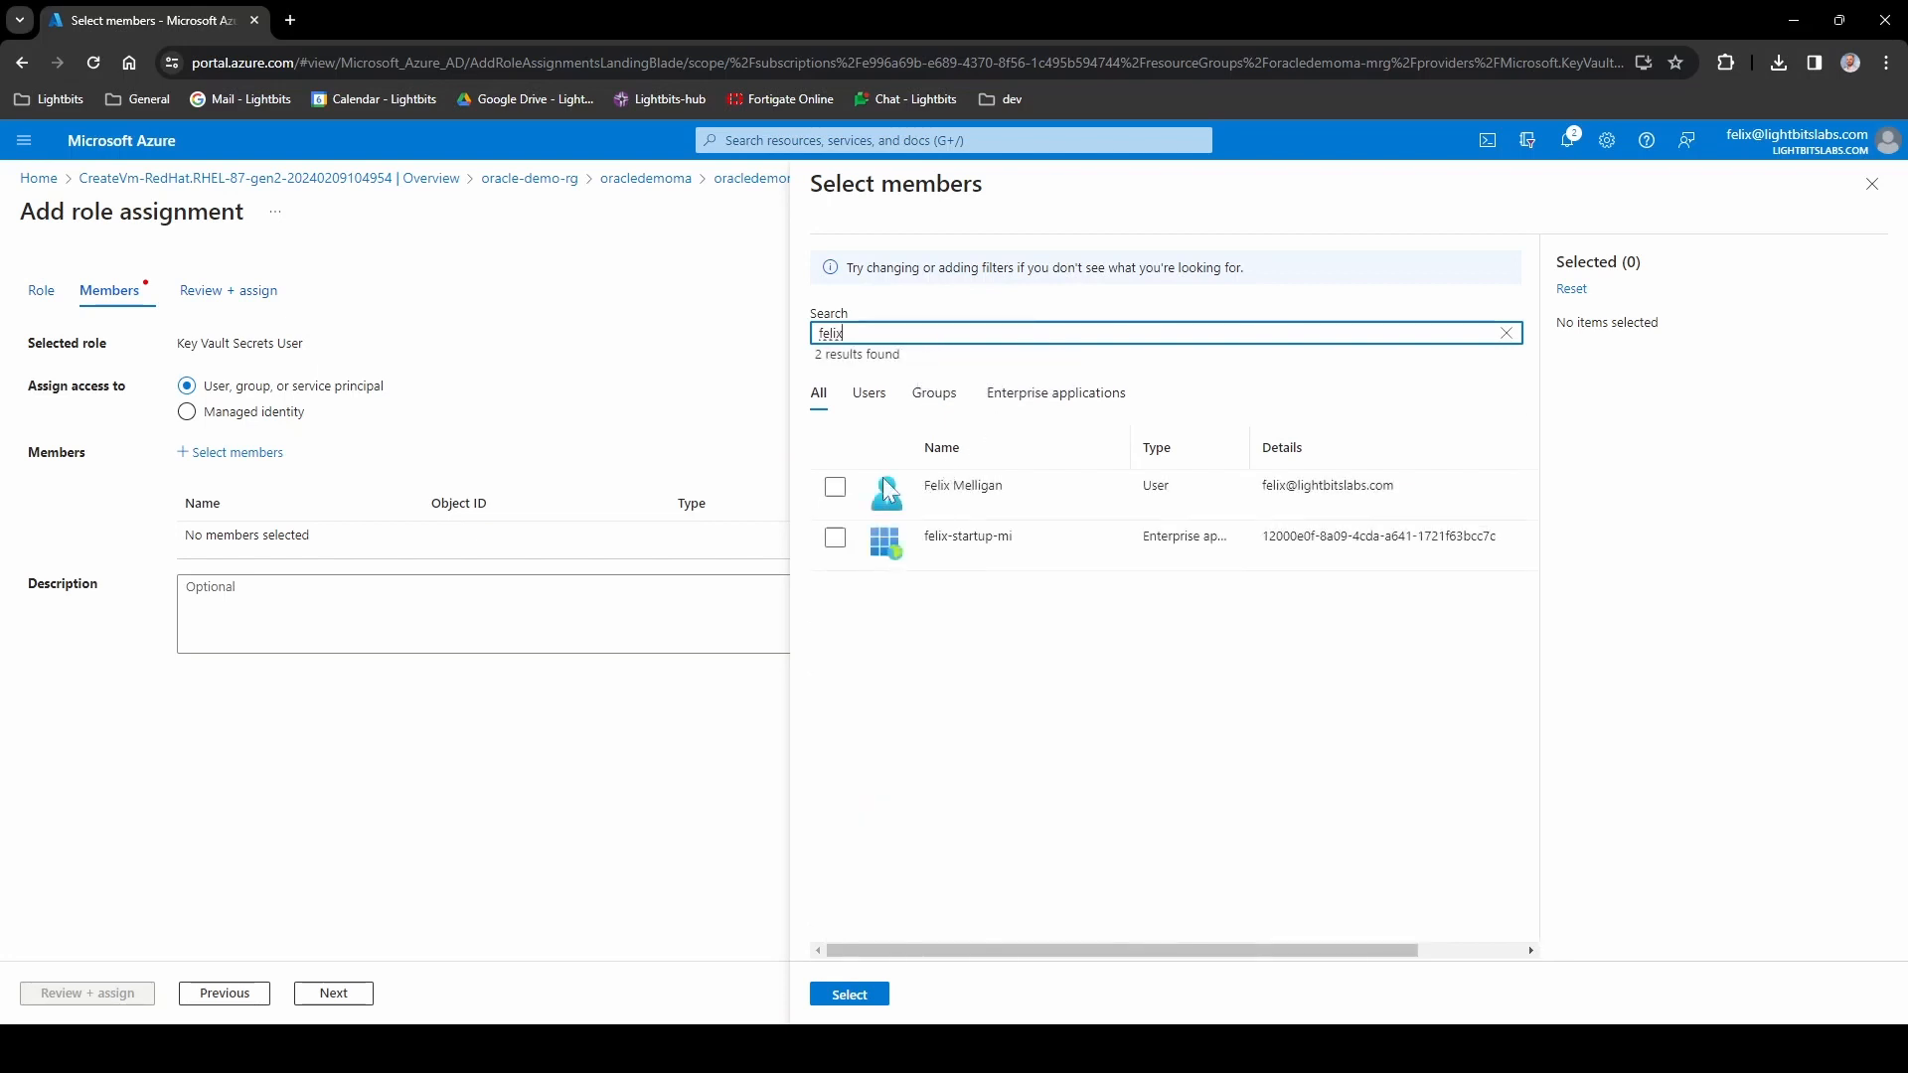
{"action": "left_click", "coordinate": [834, 483]}
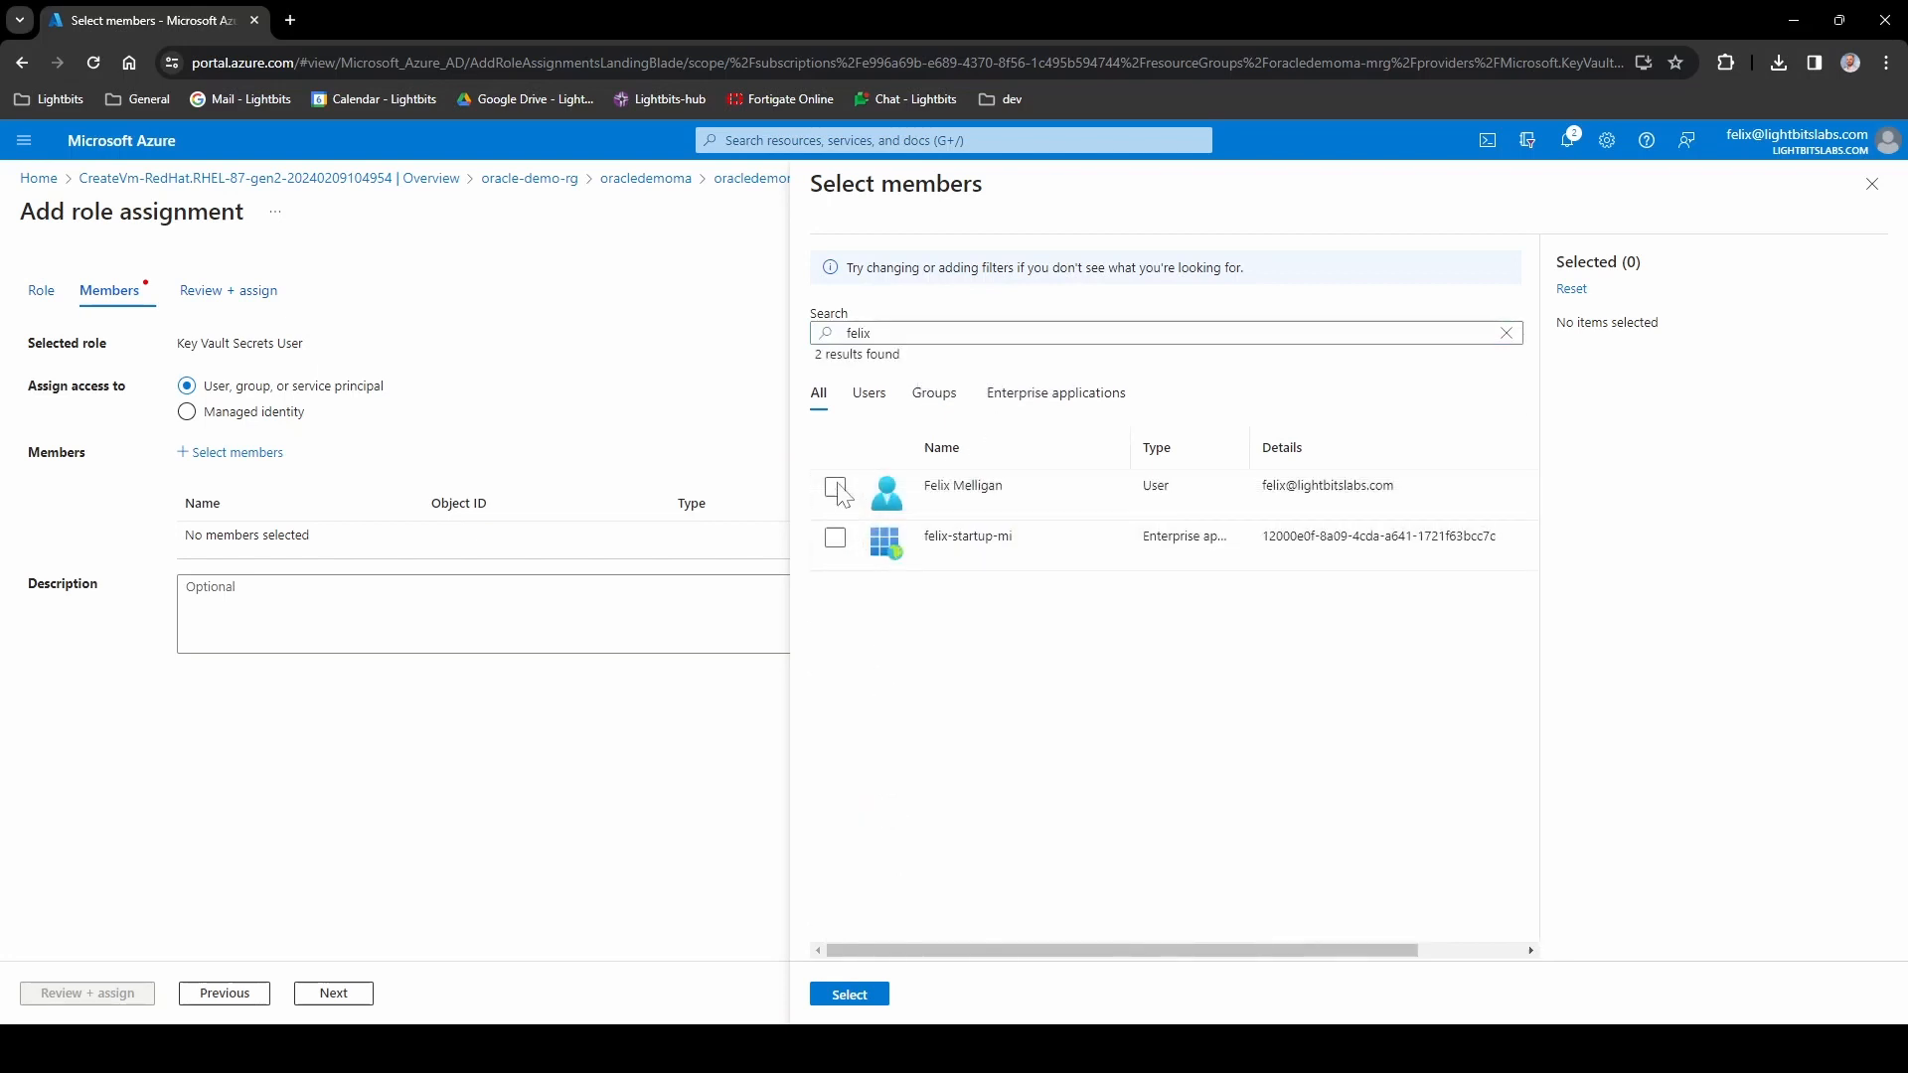
{"action": "left_click", "coordinate": [835, 487]}
{"action": "left_click", "coordinate": [850, 994]}
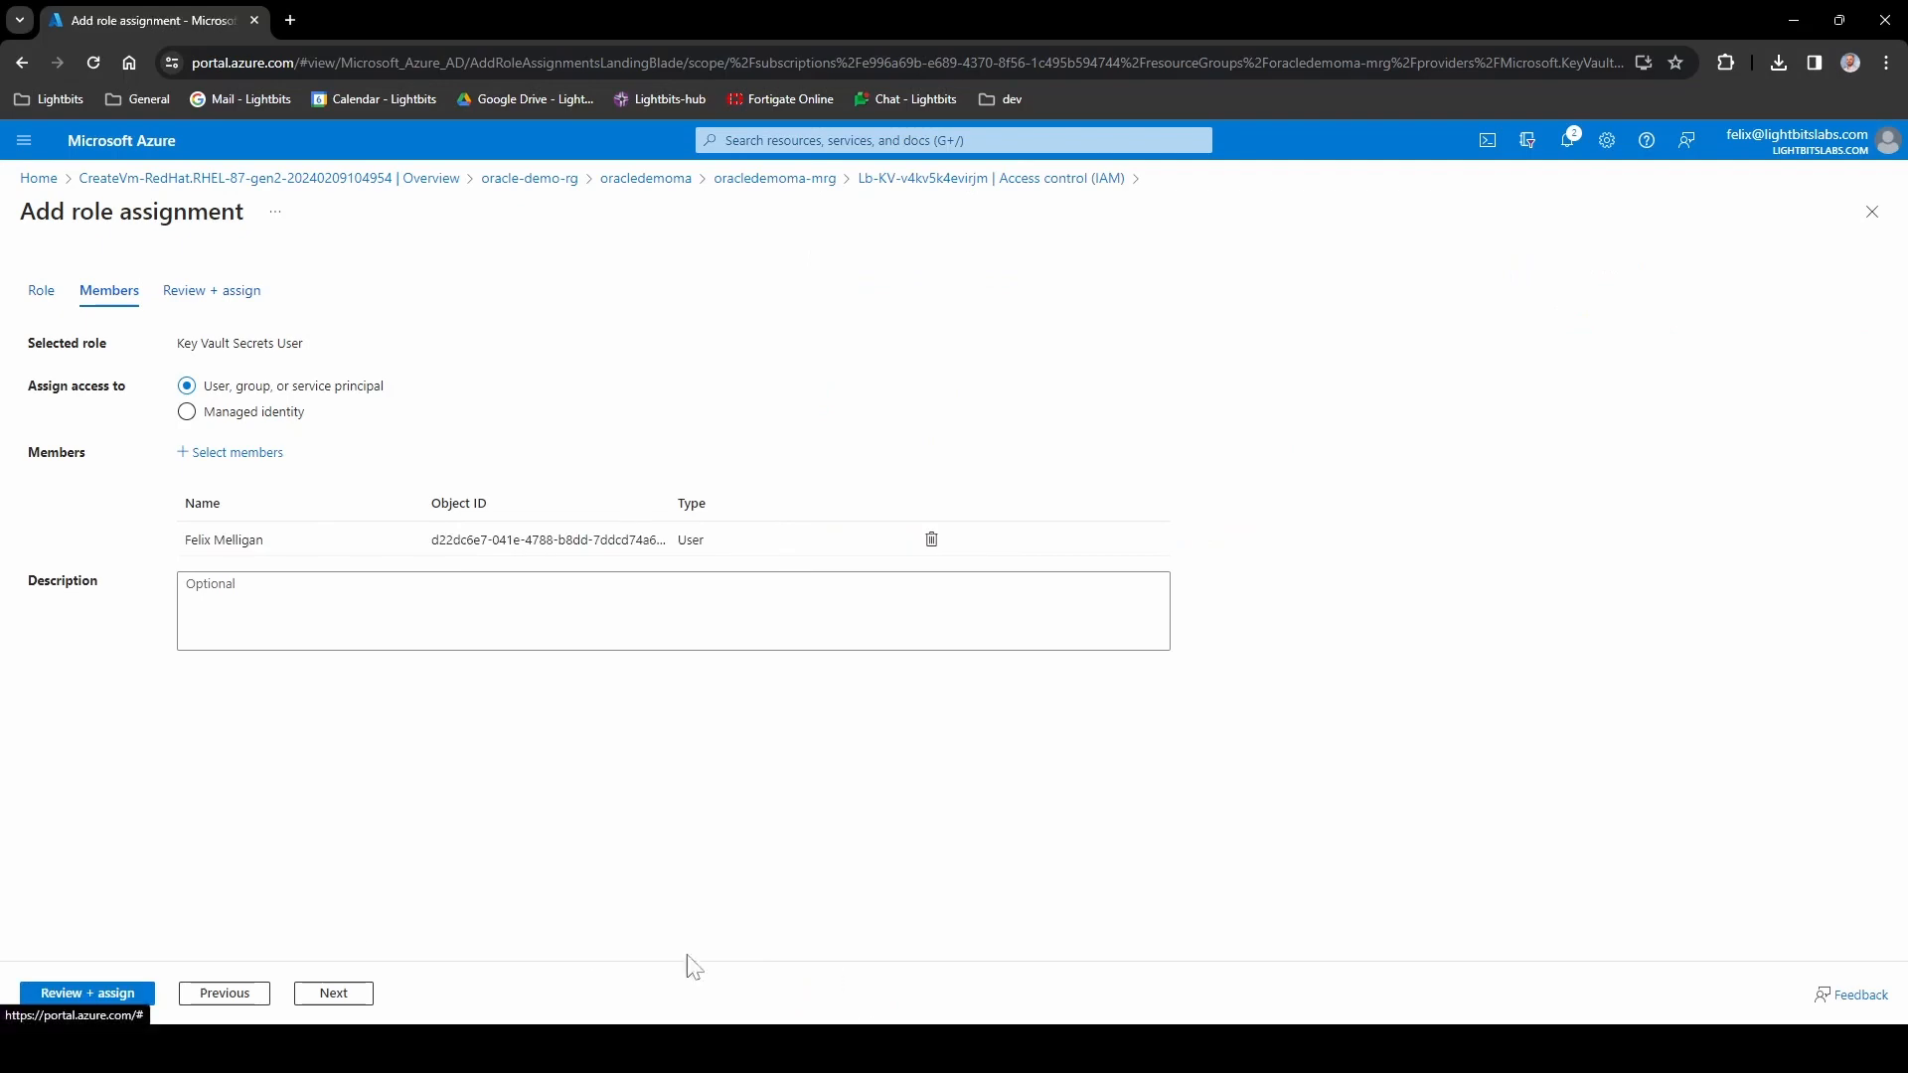
{"action": "left_click", "coordinate": [108, 995]}
{"action": "left_click", "coordinate": [110, 996]}
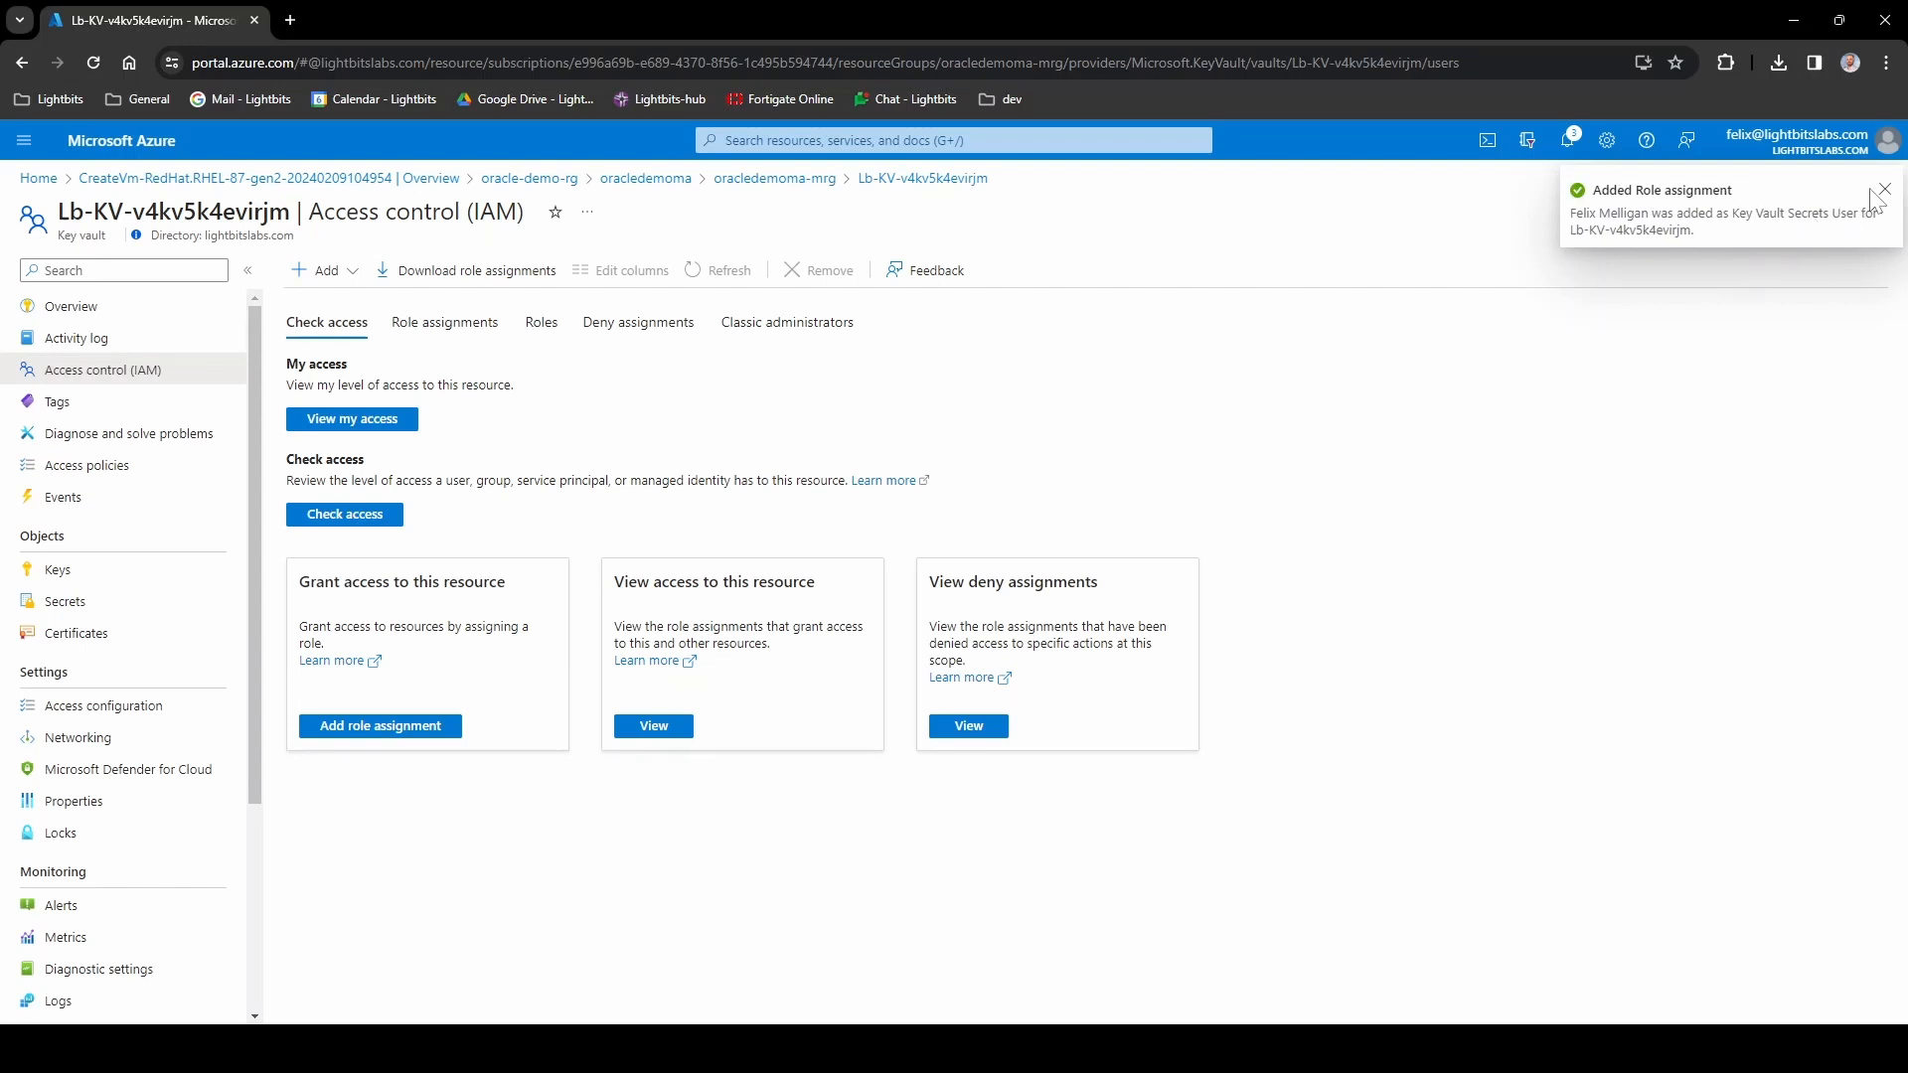
- Open the current version of secret system-jwt, reveal its value and copy it to the clipboard
{"action": "left_click", "coordinate": [110, 602]}
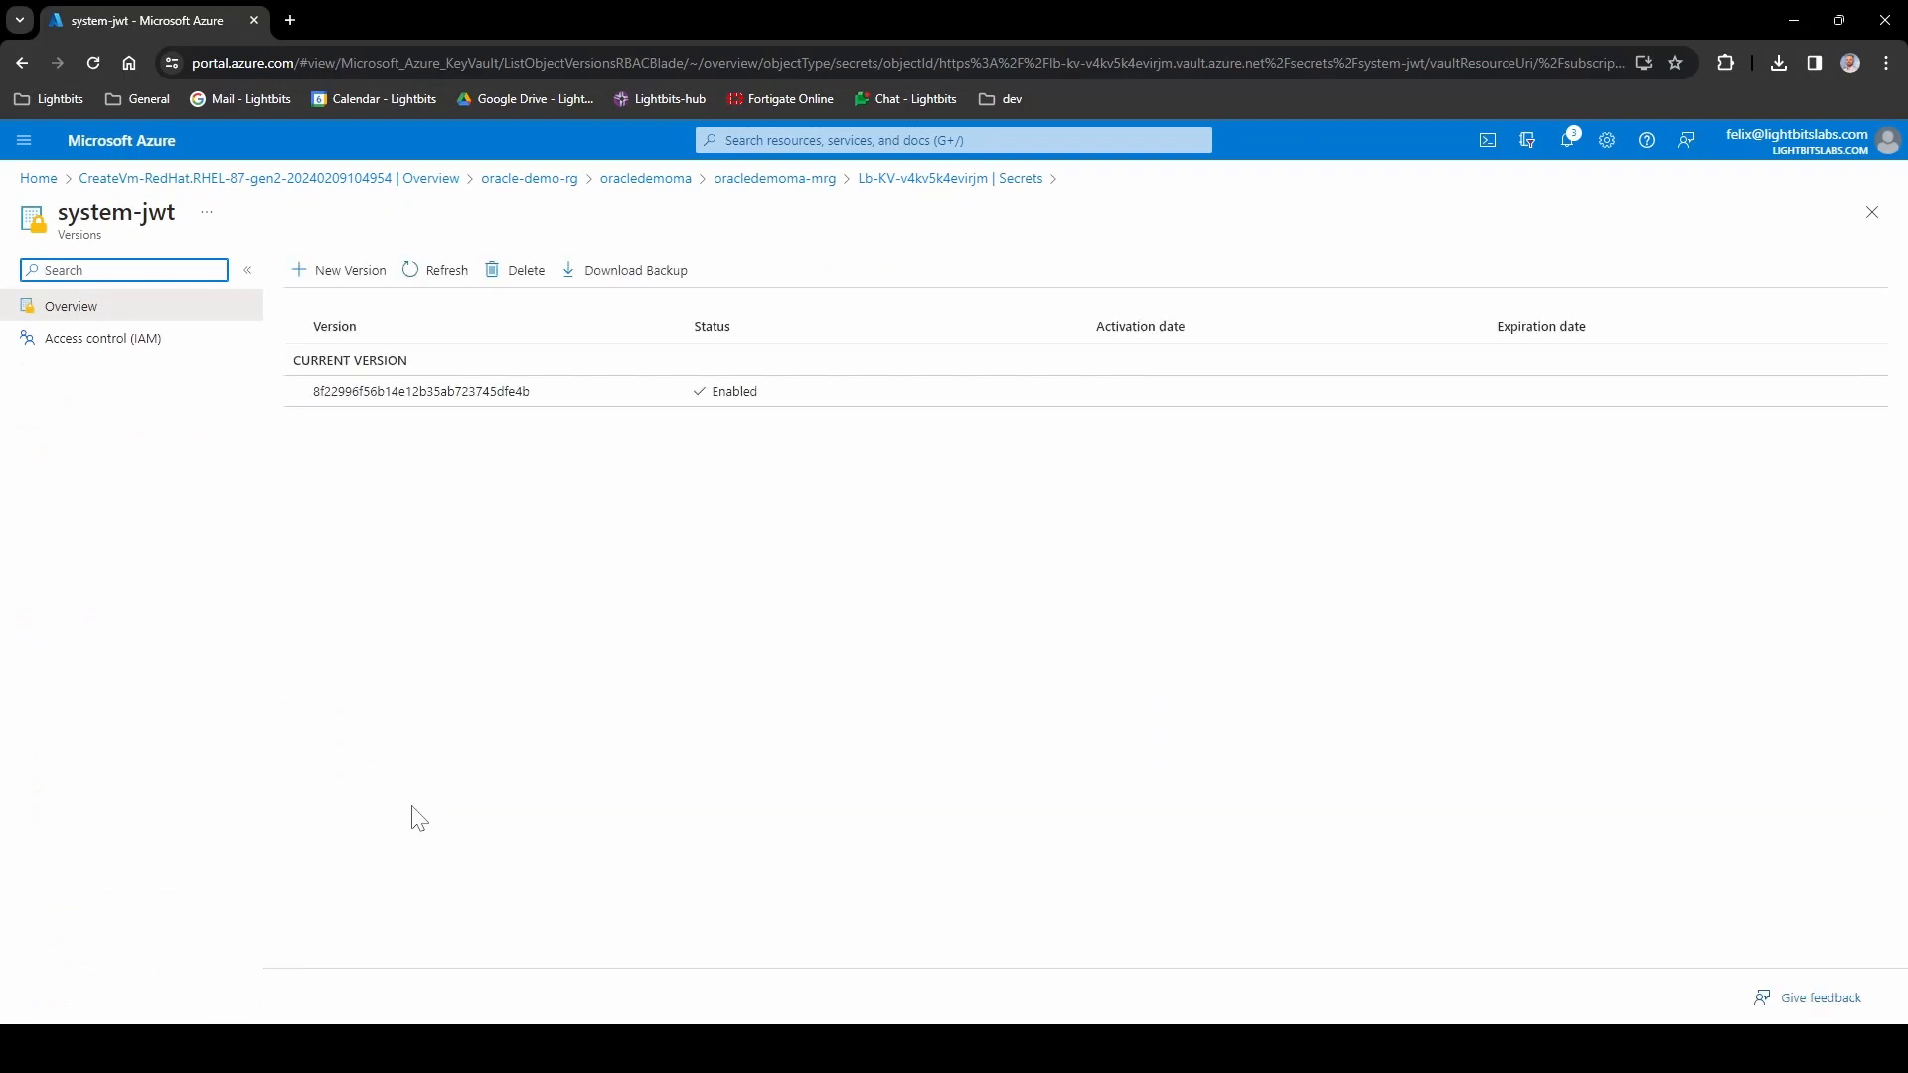
{"action": "left_click", "coordinate": [555, 397]}
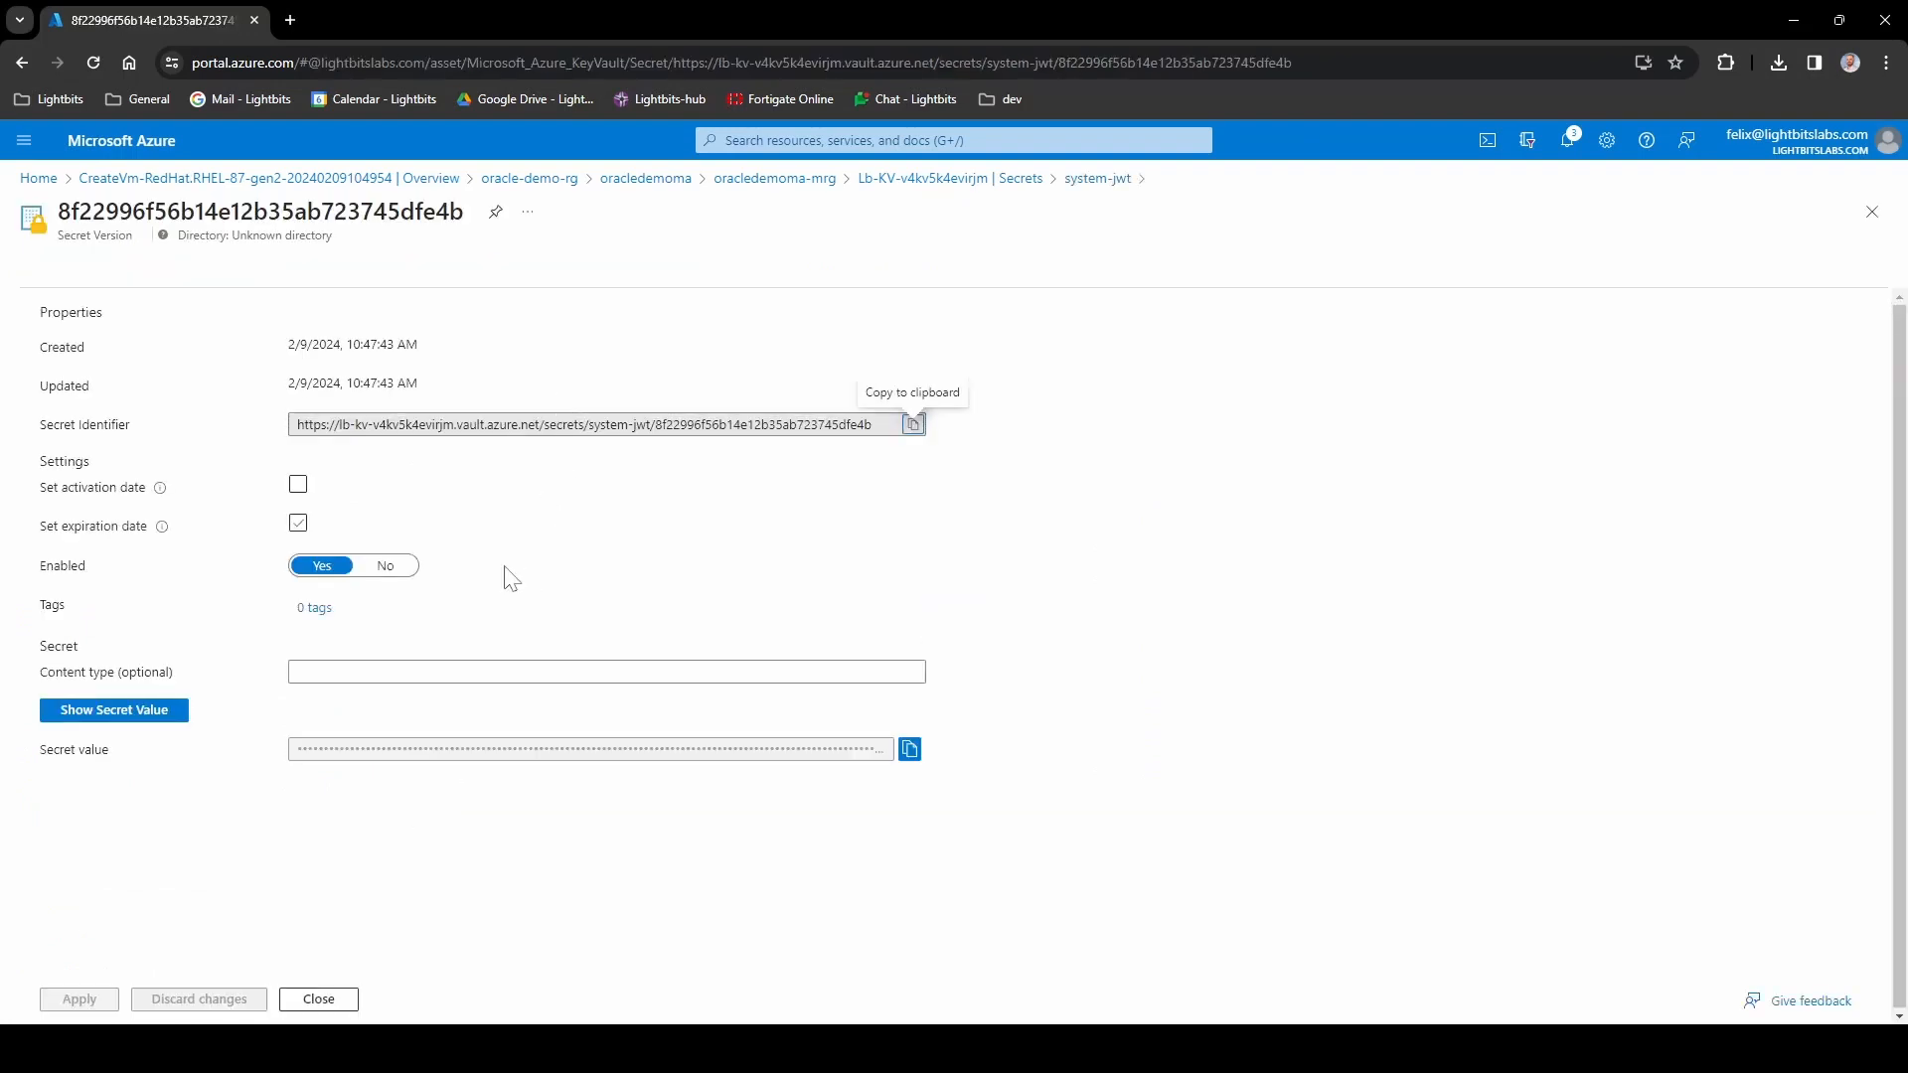
{"action": "left_click", "coordinate": [139, 713]}
{"action": "scroll", "coordinate": [563, 756], "scroll_direction": "down", "scroll_amount": 4}
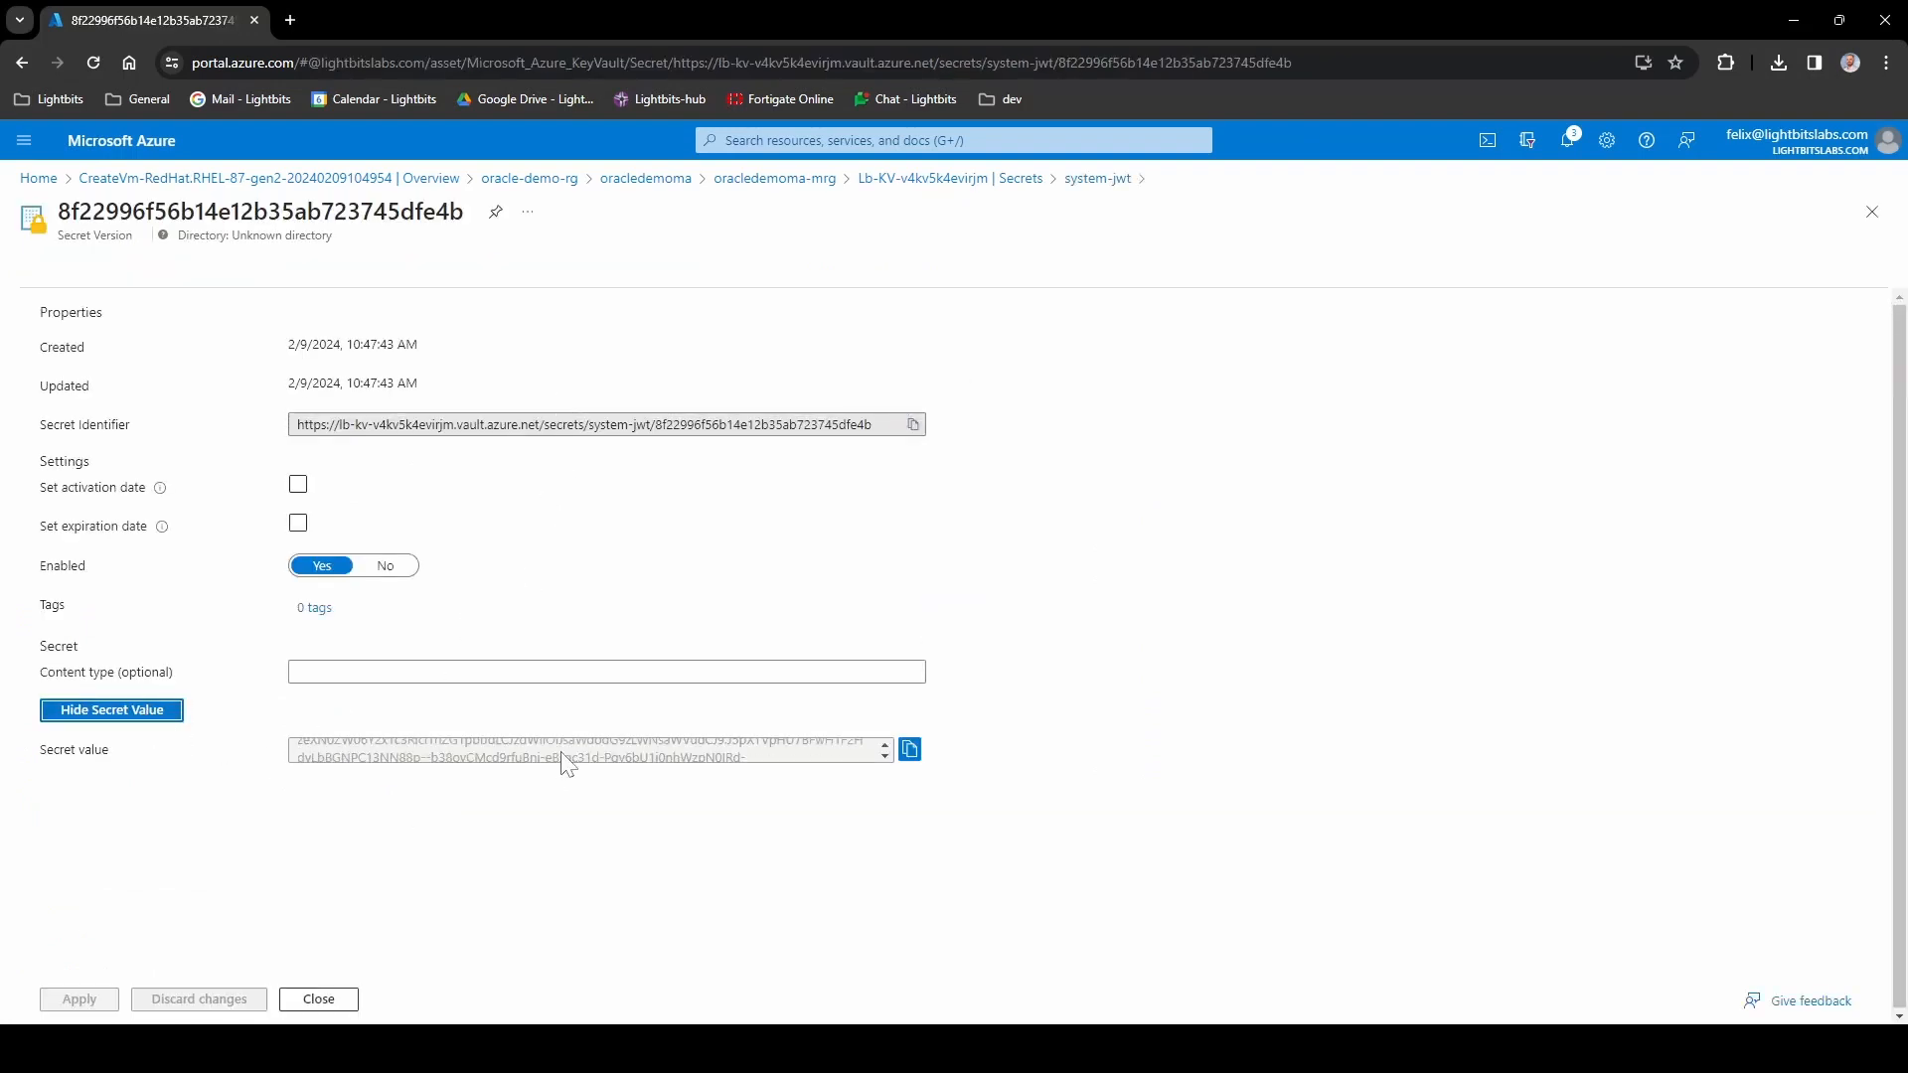
{"action": "scroll", "coordinate": [563, 755], "scroll_direction": "up", "scroll_amount": 4}
{"action": "left_click", "coordinate": [909, 752]}
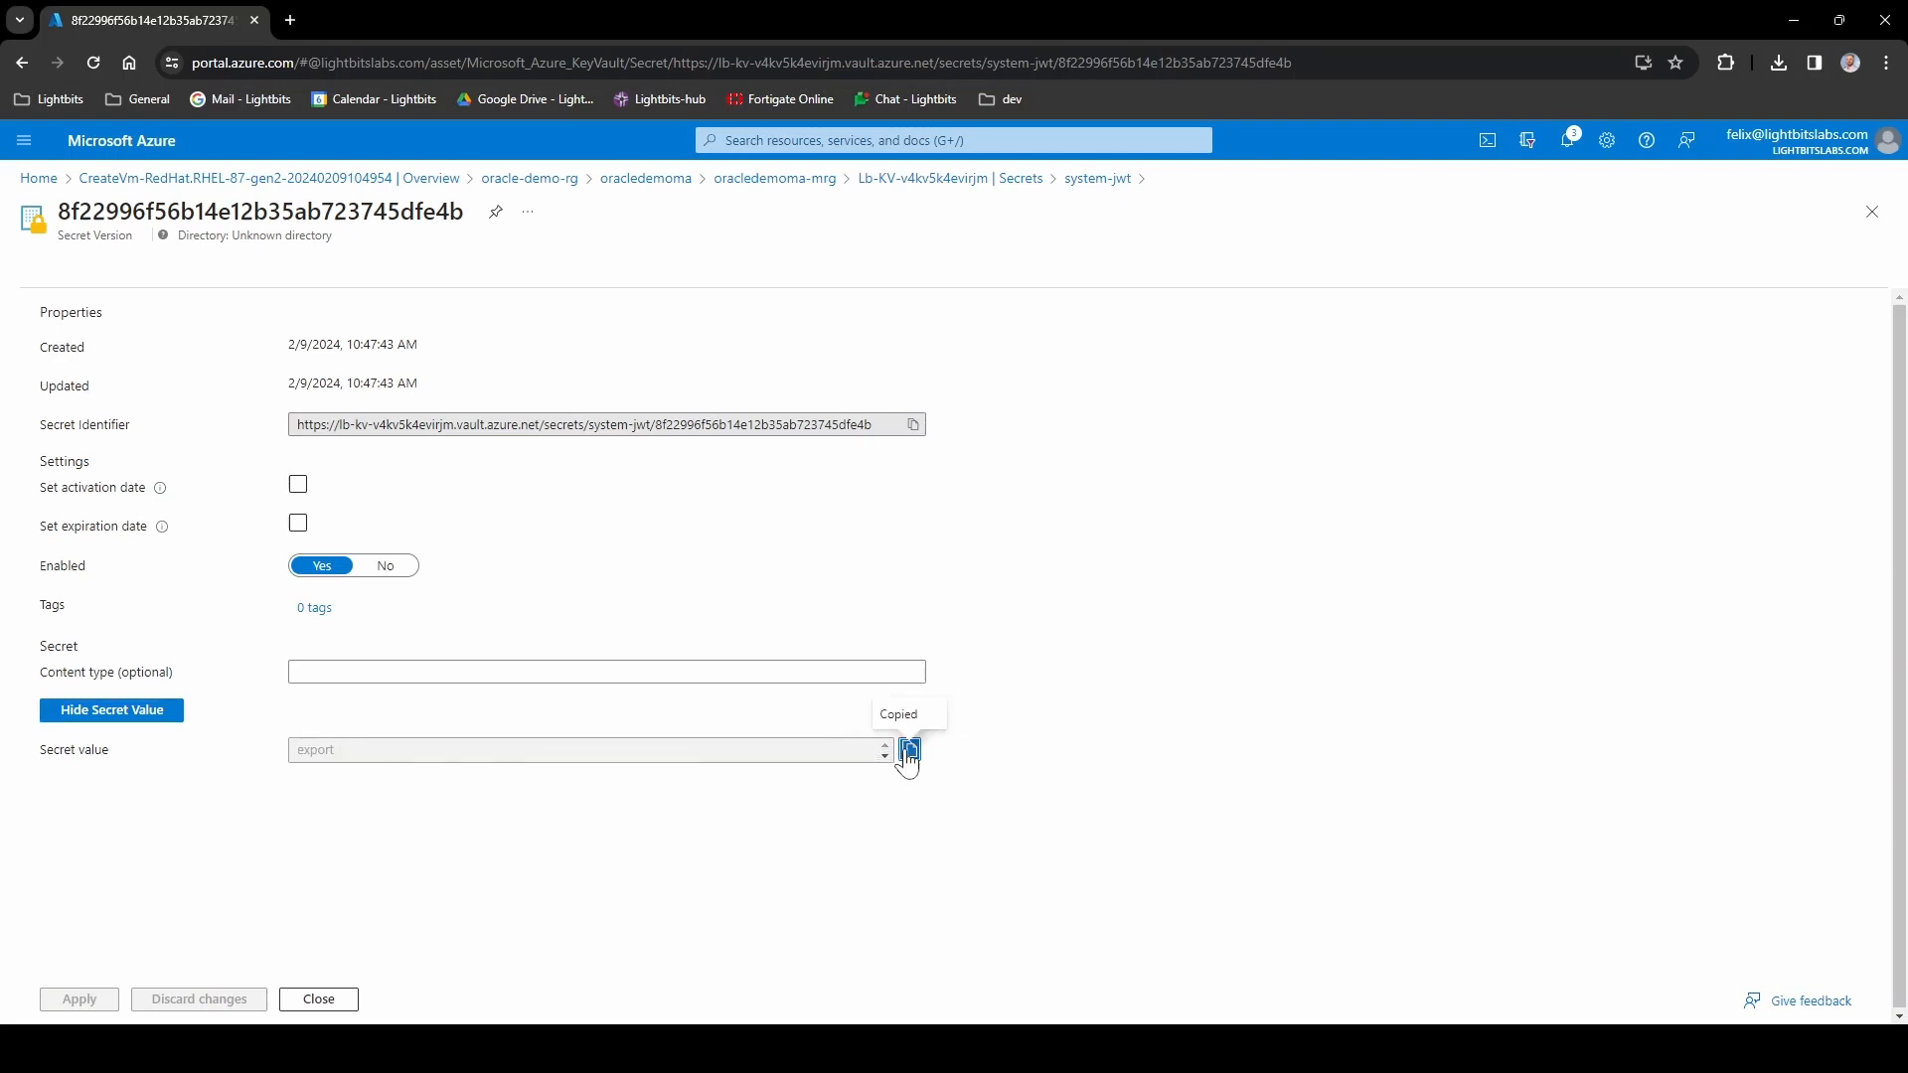